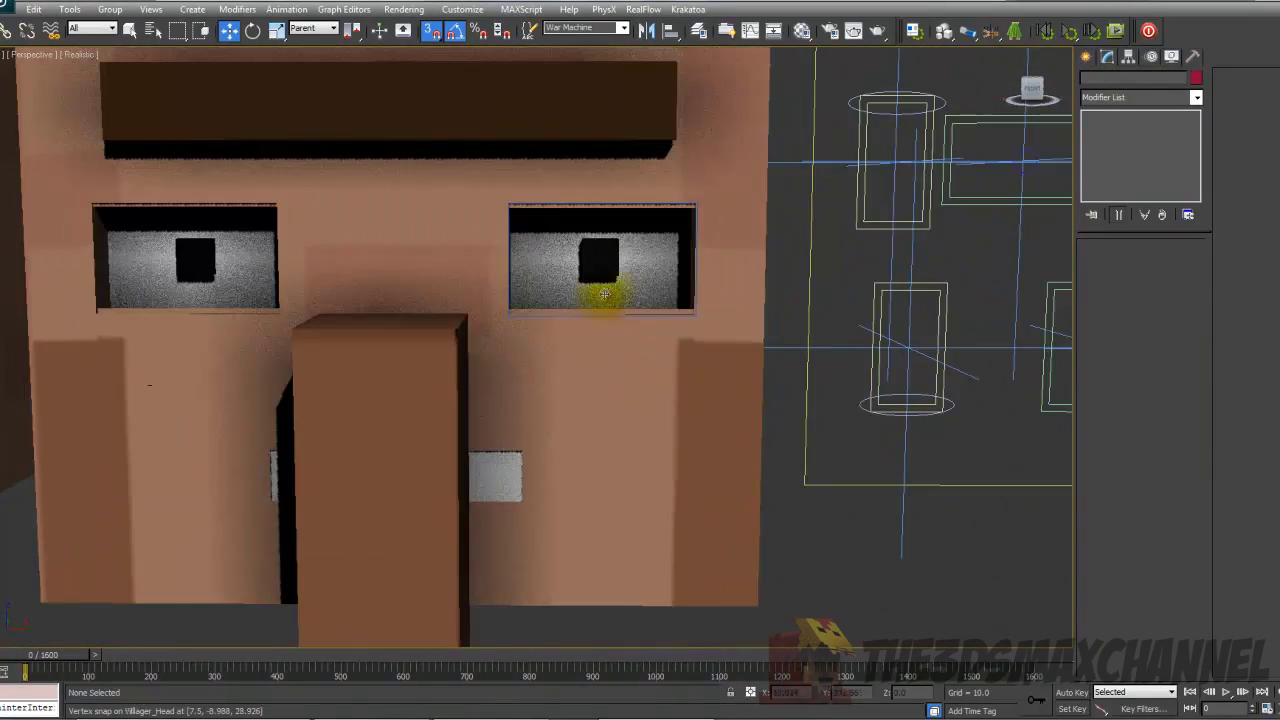
Examine the villager's pupil boxes, eye sockets and the eye control circle from several angles.
click(604, 290)
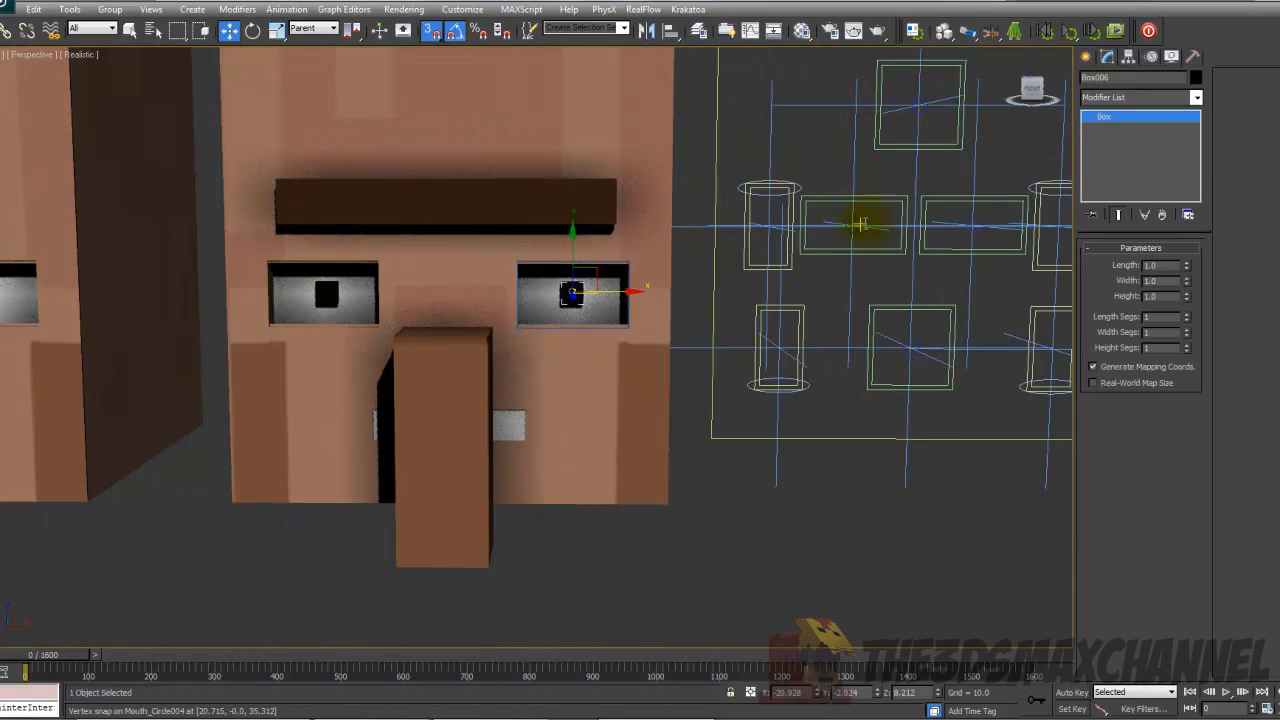
click(858, 222)
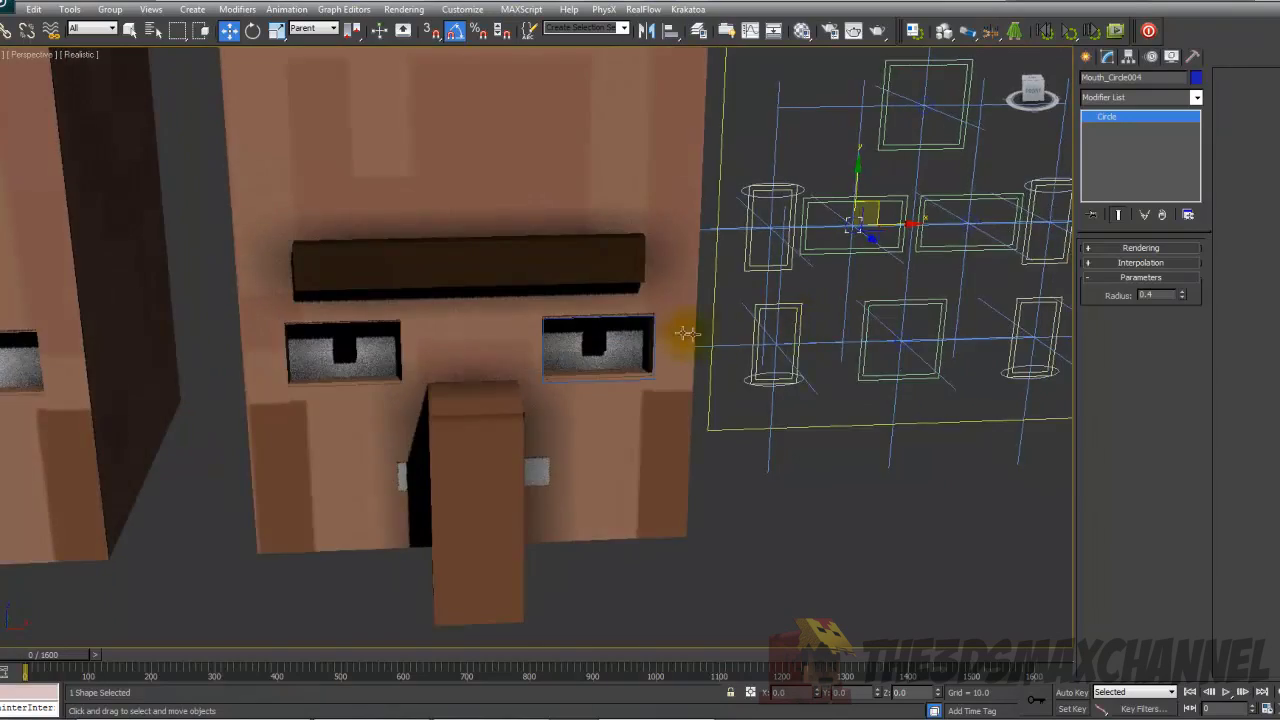
scroll(685, 333, down, 3)
alt+middle_drag(685, 333, 652, 332)
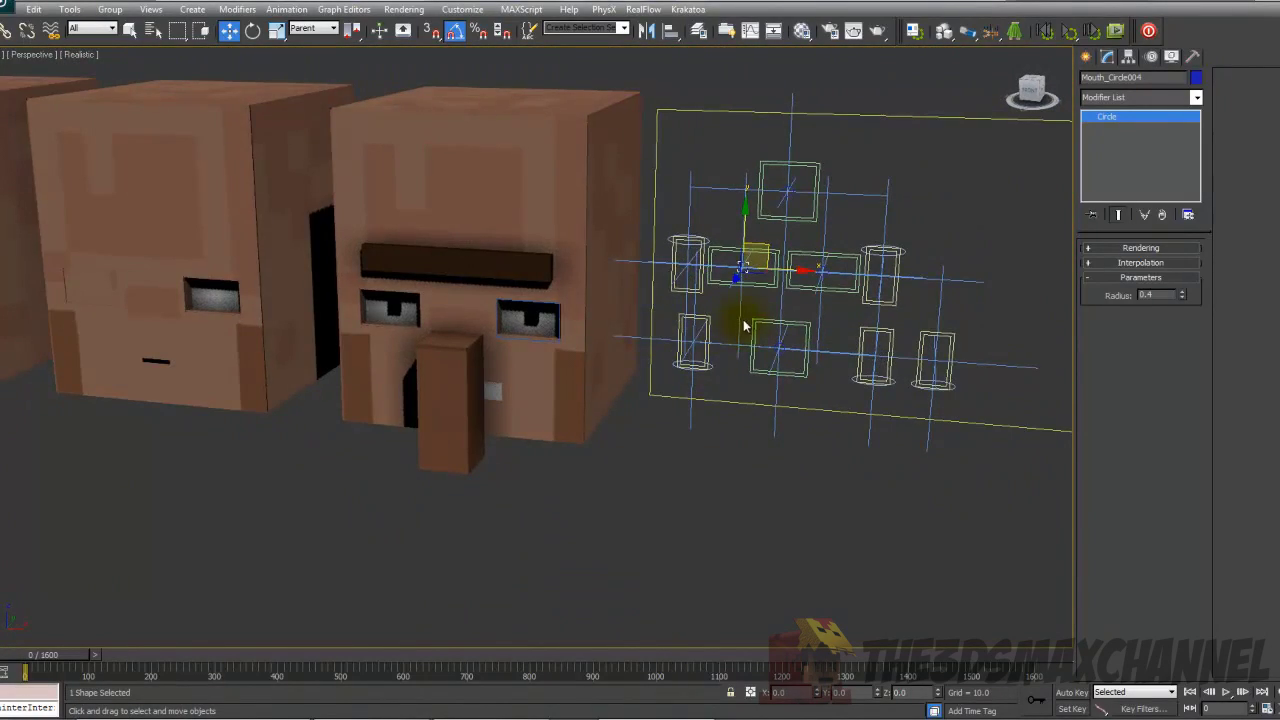
scroll(760, 322, up, 5)
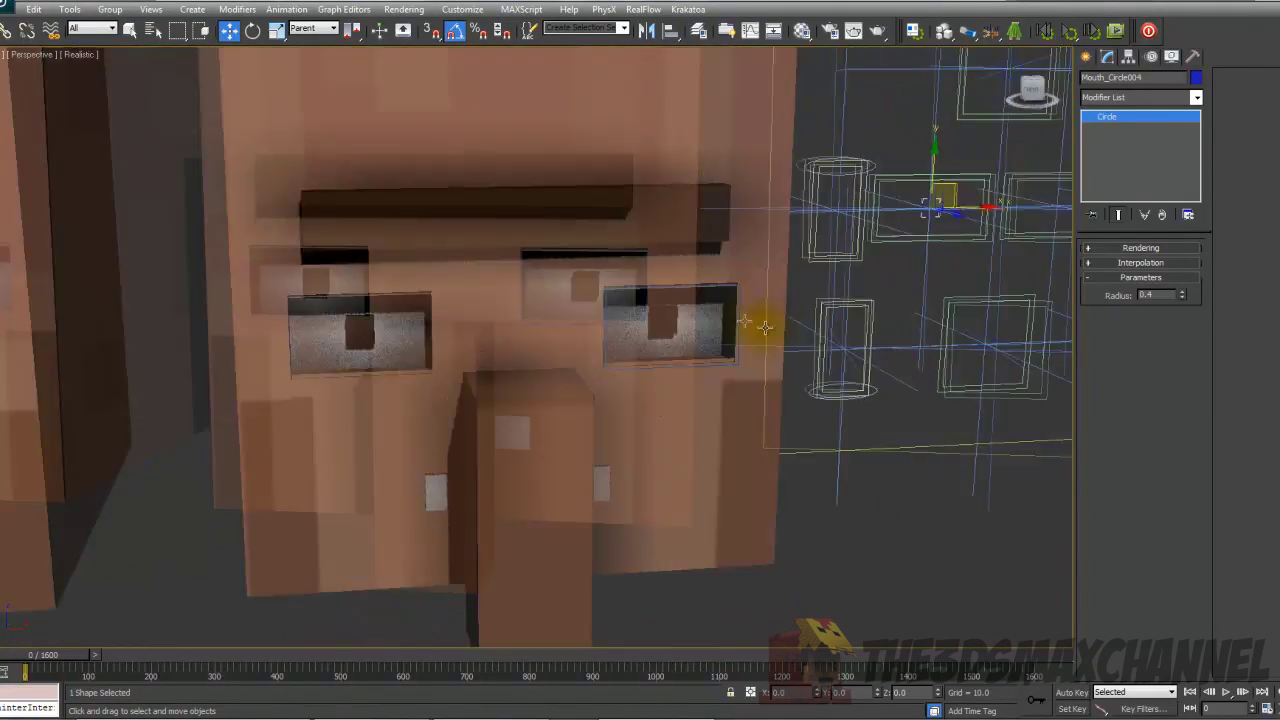
scroll(760, 325, down, 5)
scroll(780, 323, up, 6)
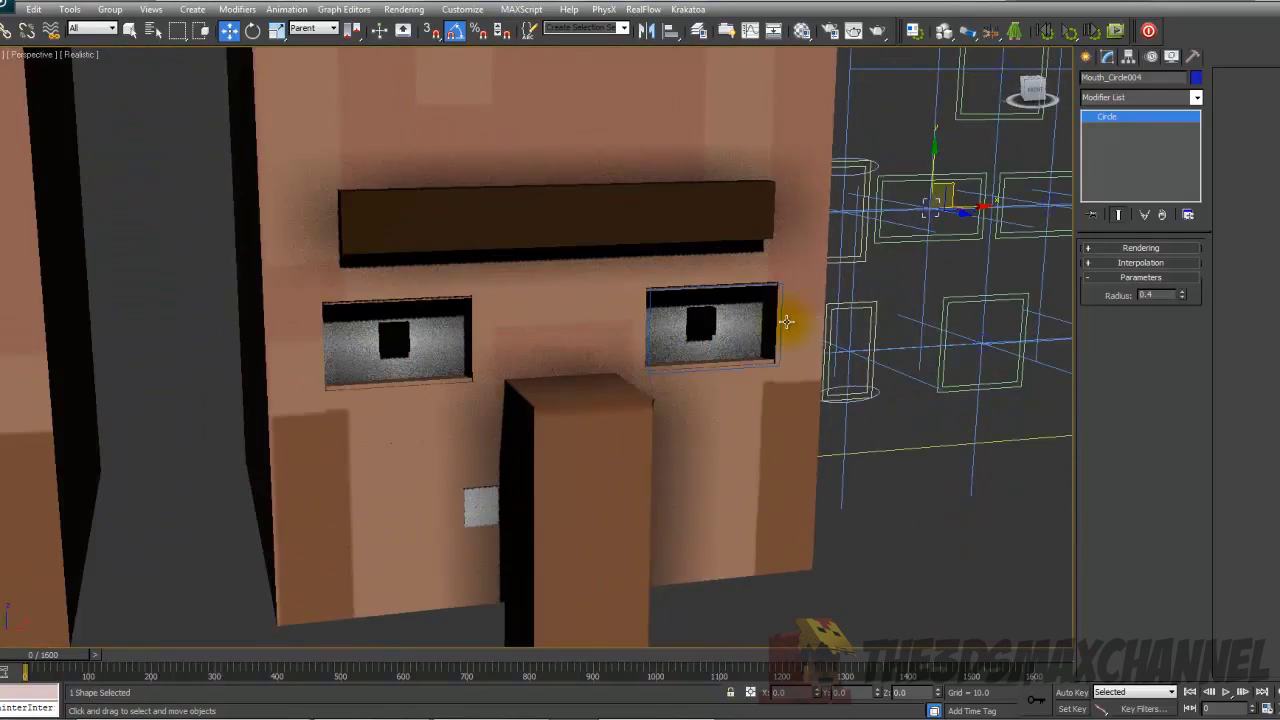
scroll(760, 330, down, 4)
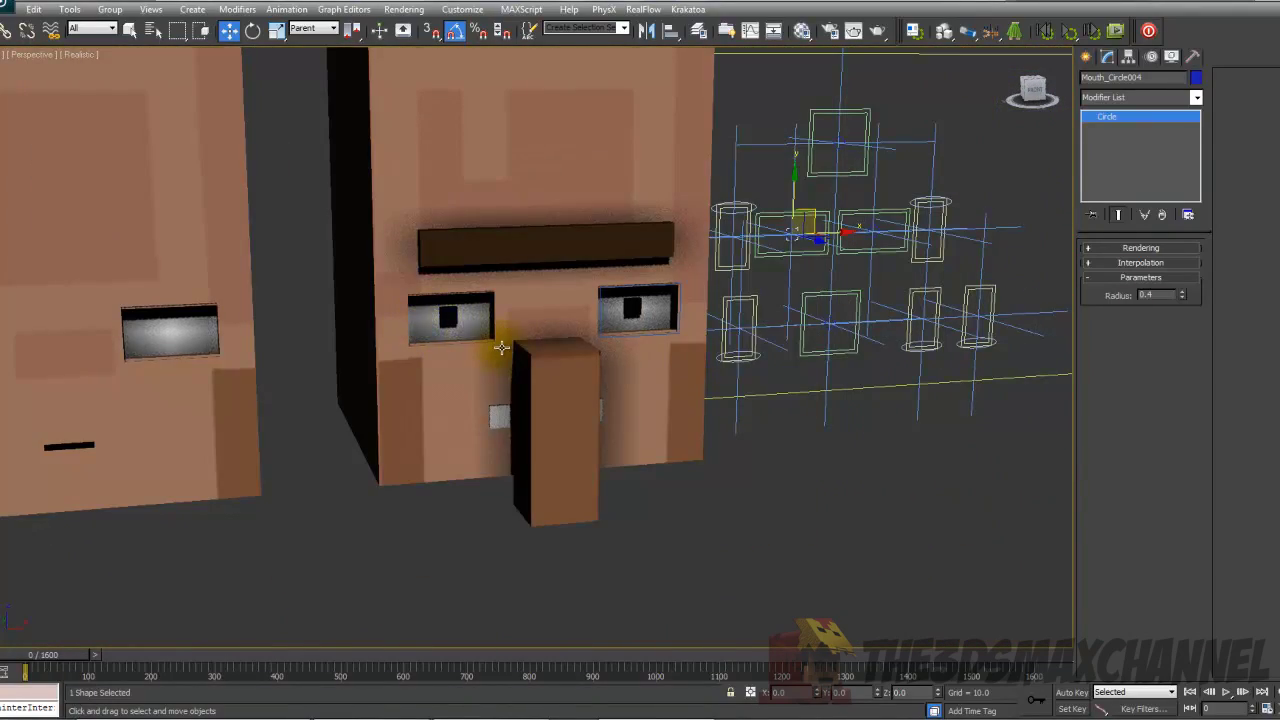
alt+middle_drag(501, 347, 540, 334)
scroll(610, 330, up, 3)
scroll(622, 326, down, 3)
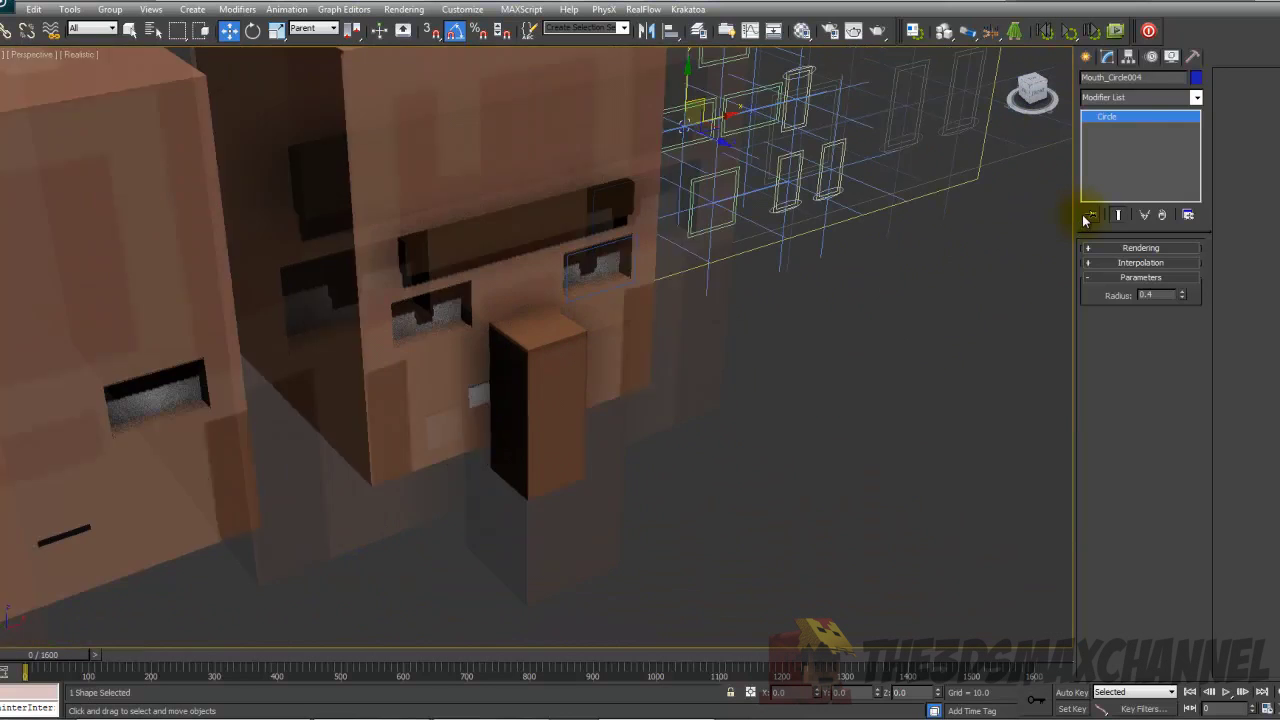
Create a box primitive about 3 by 2.8 by 1.5 units on the ground beside the villager's head.
click(1085, 57)
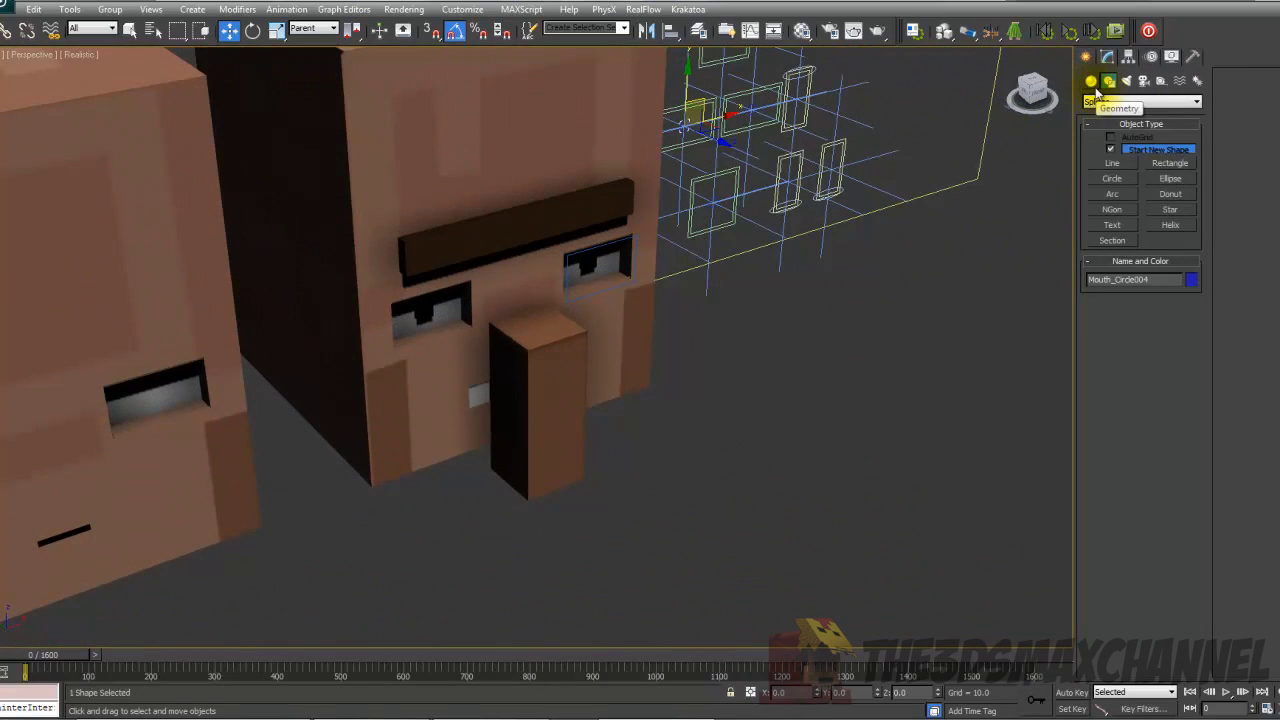
click(1091, 81)
scroll(910, 217, up, 3)
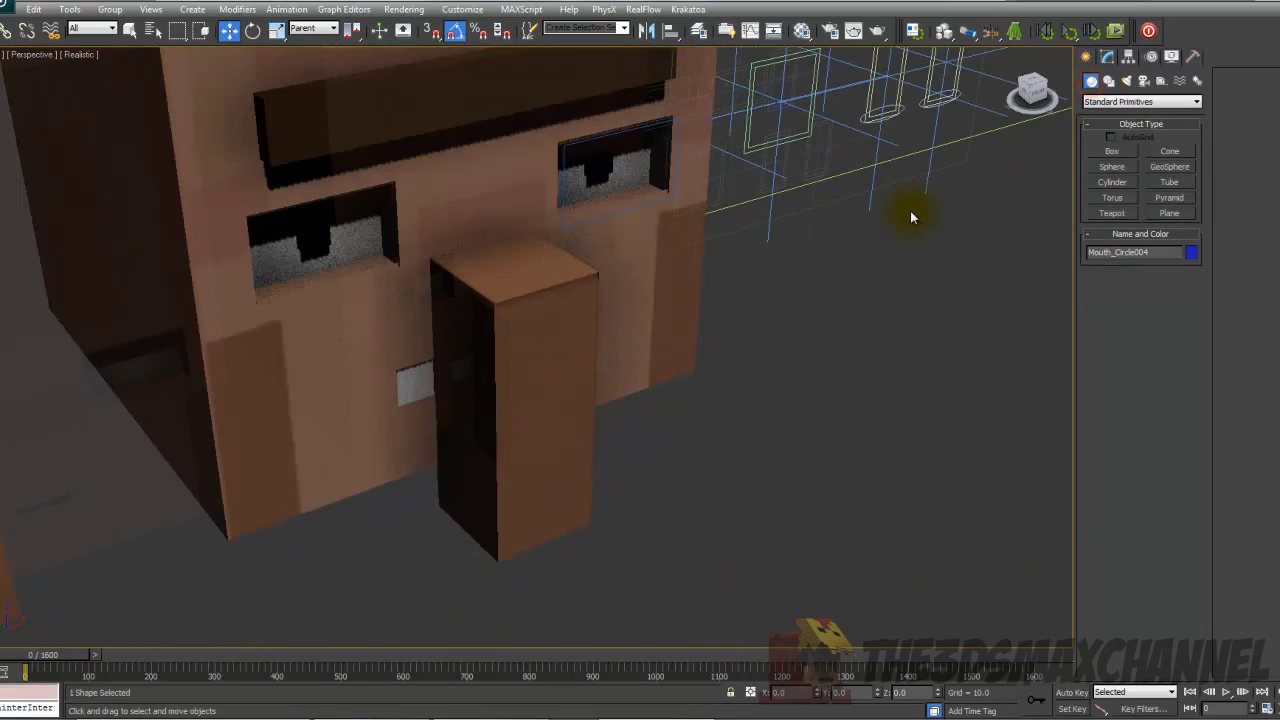
click(1096, 150)
drag(862, 367, 838, 371)
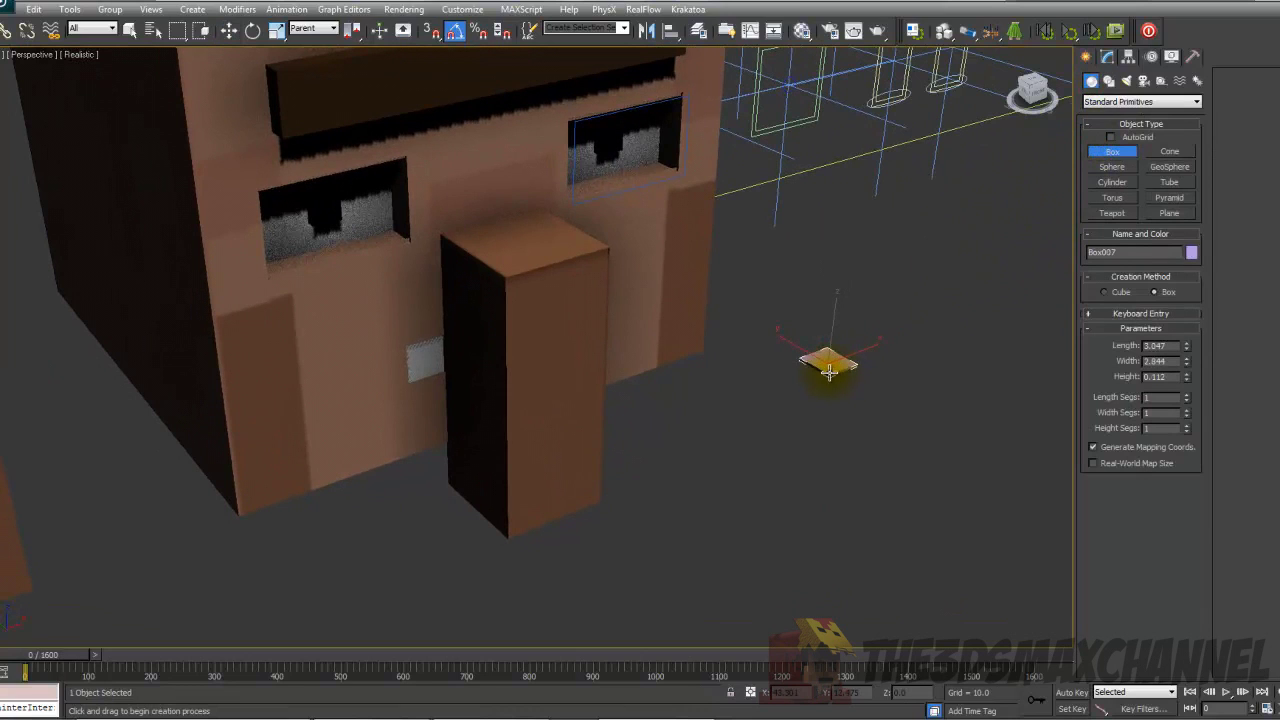
click(857, 357)
Set the new box's length, width and height to 1.
click(1107, 56)
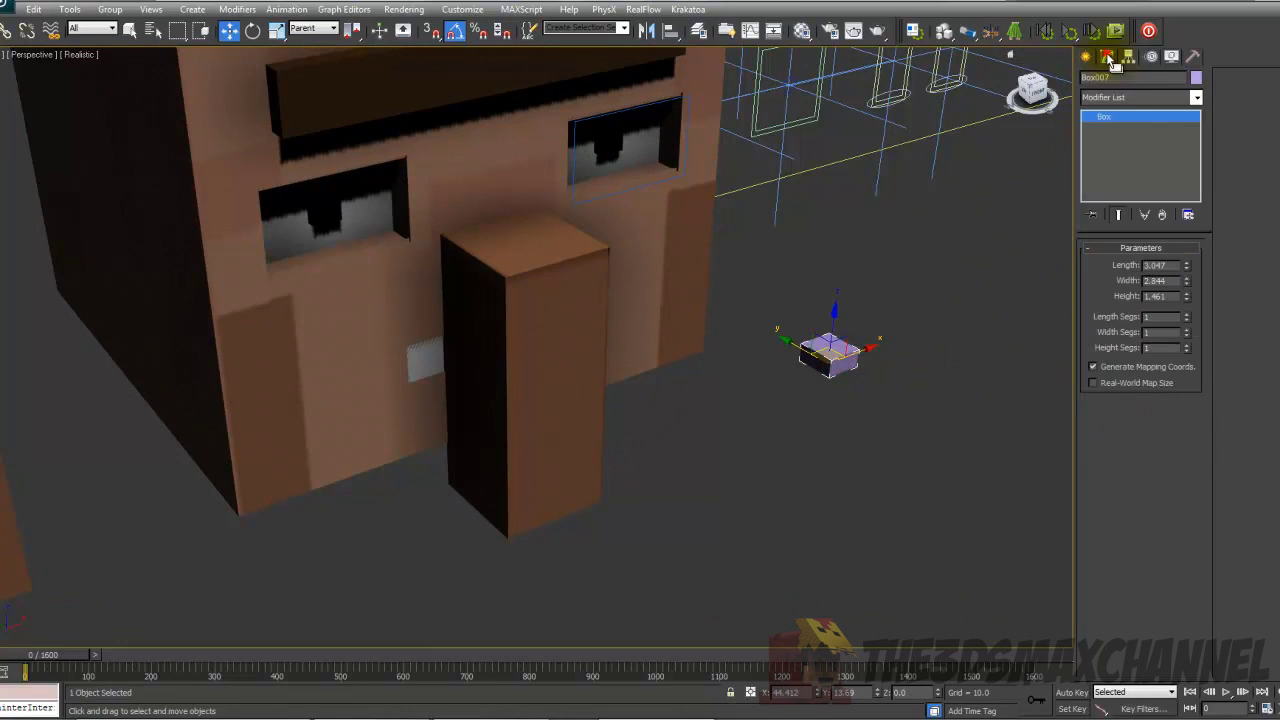
text(1)
key(Tab)
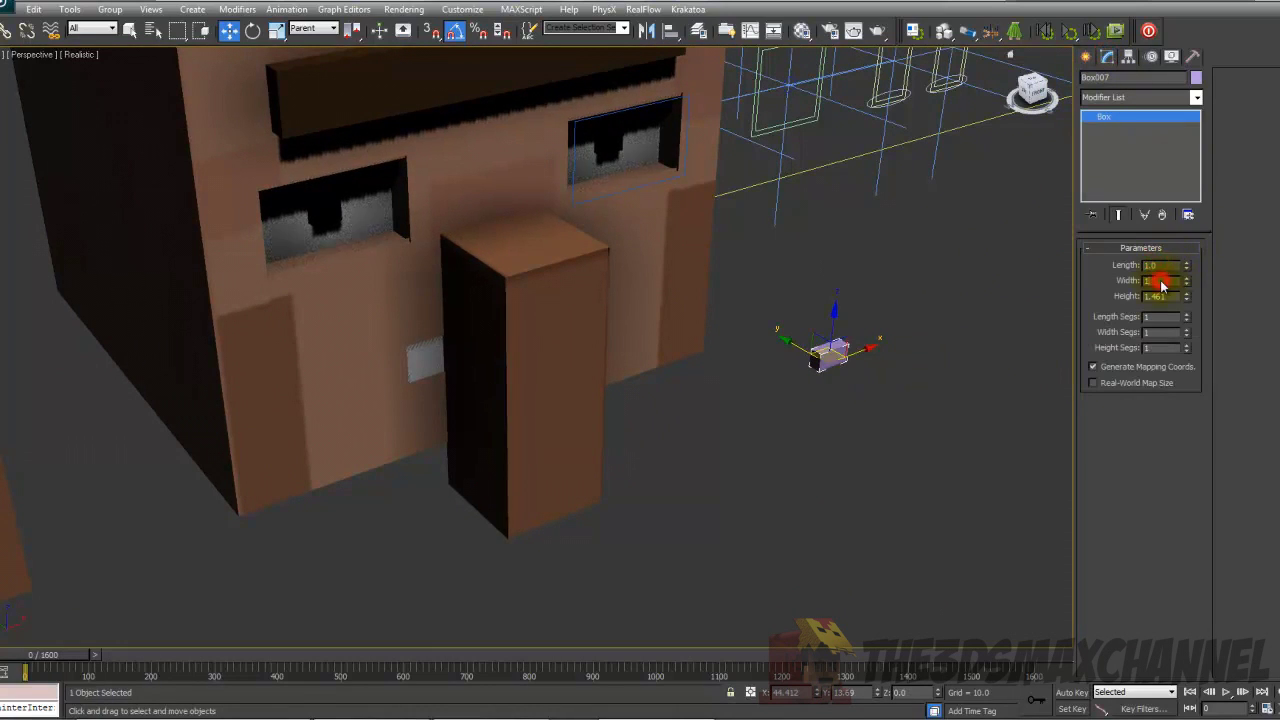
text(1)
key(Tab)
Examine the villager's eye sockets and pupils in perspective and close up in the front view.
middle_drag(906, 346, 965, 405)
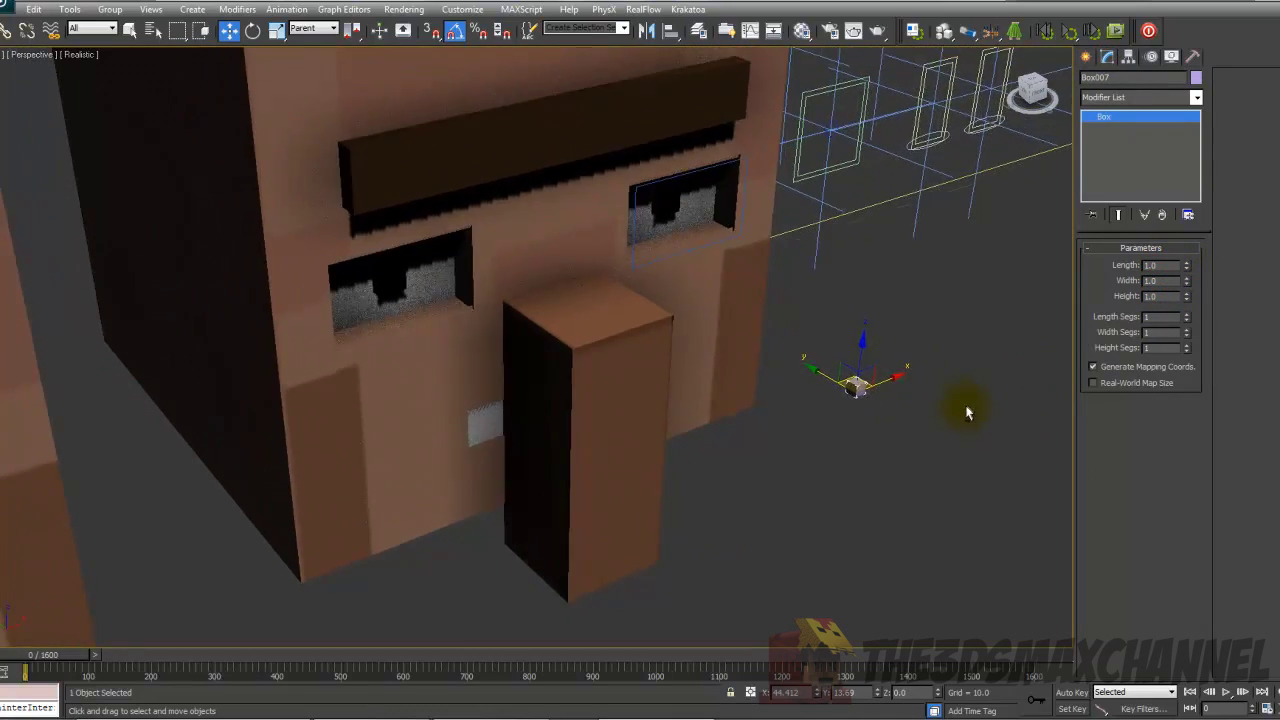
scroll(965, 405, down, 3)
alt+middle_drag(706, 349, 650, 330)
middle_drag(730, 400, 754, 443)
scroll(671, 286, up, 3)
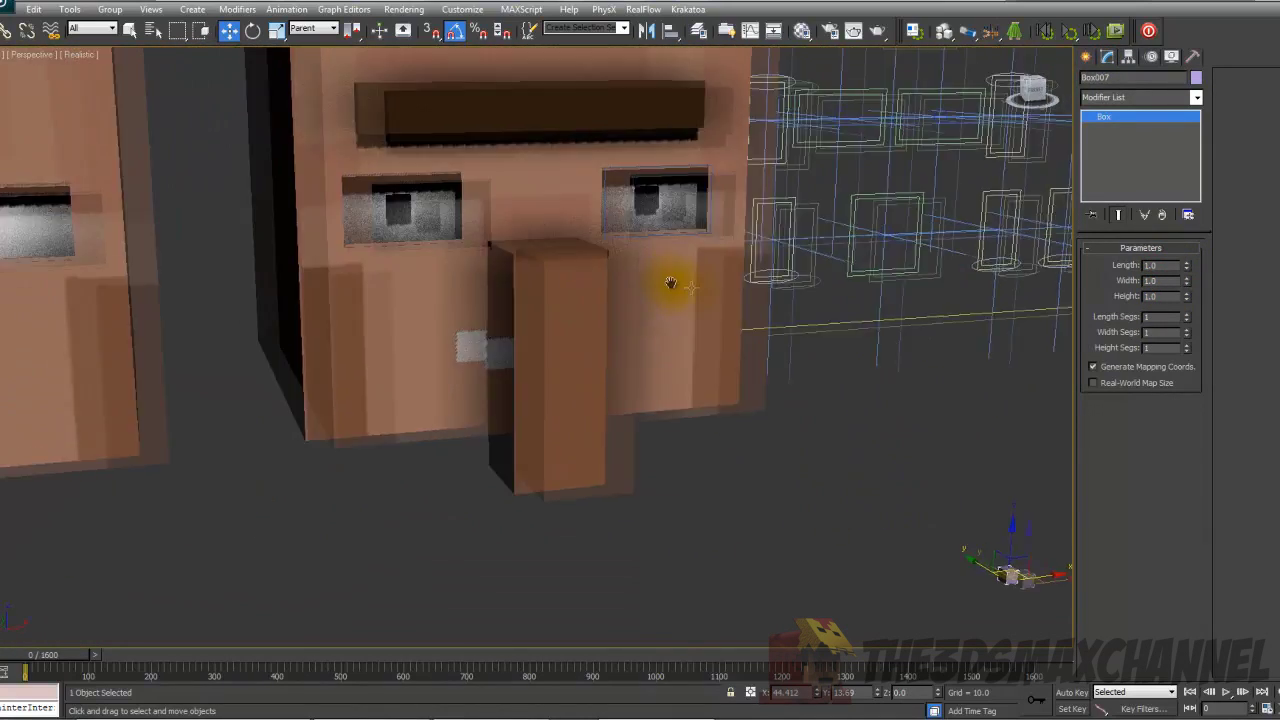
scroll(671, 286, down, 3)
middle_drag(730, 295, 756, 303)
middle_drag(600, 230, 657, 300)
scroll(657, 300, up, 3)
key(f)
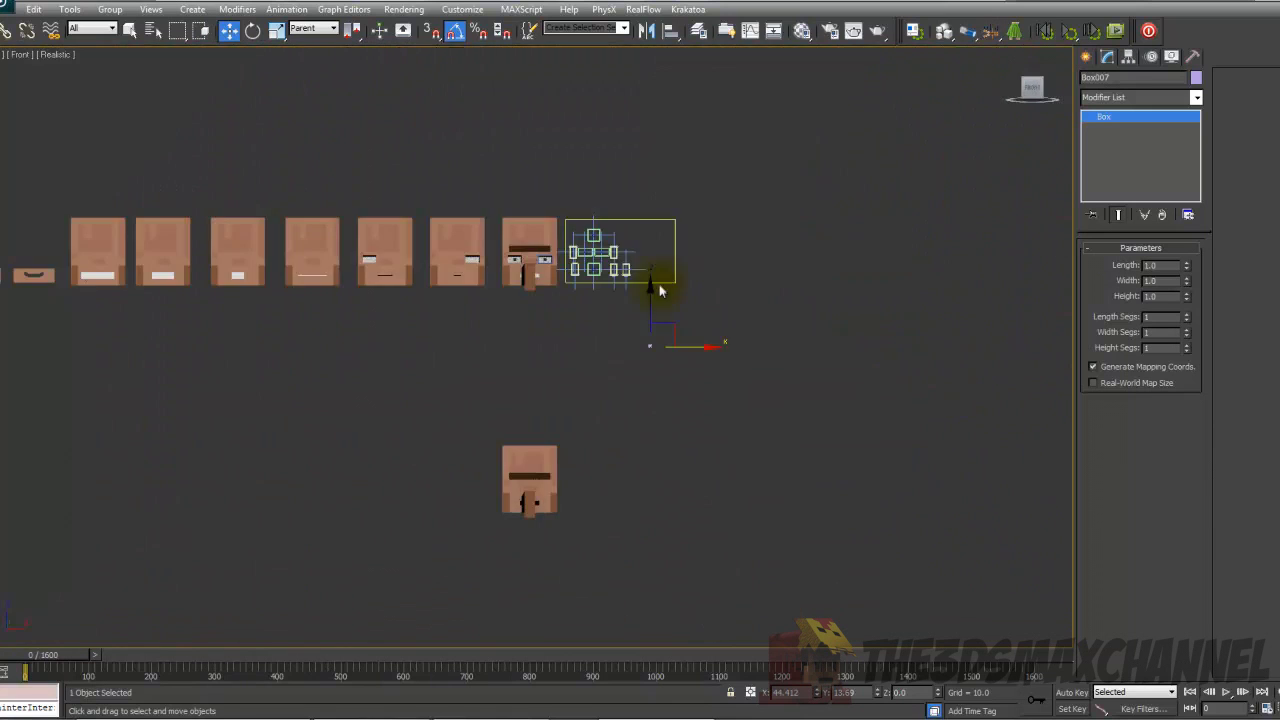
middle_drag(610, 262, 613, 338)
scroll(607, 360, up, 5)
scroll(613, 338, up, 3)
scroll(614, 266, up, 3)
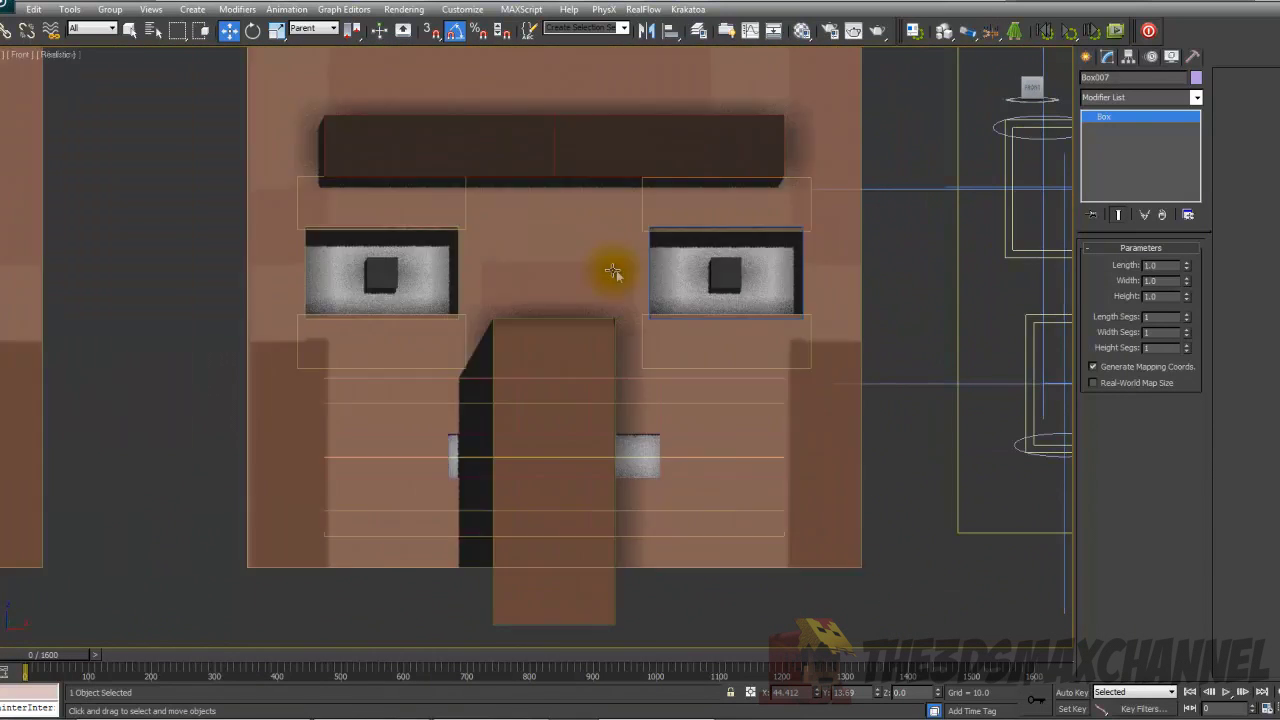
key(F3)
middle_drag(614, 266, 706, 319)
key(F3)
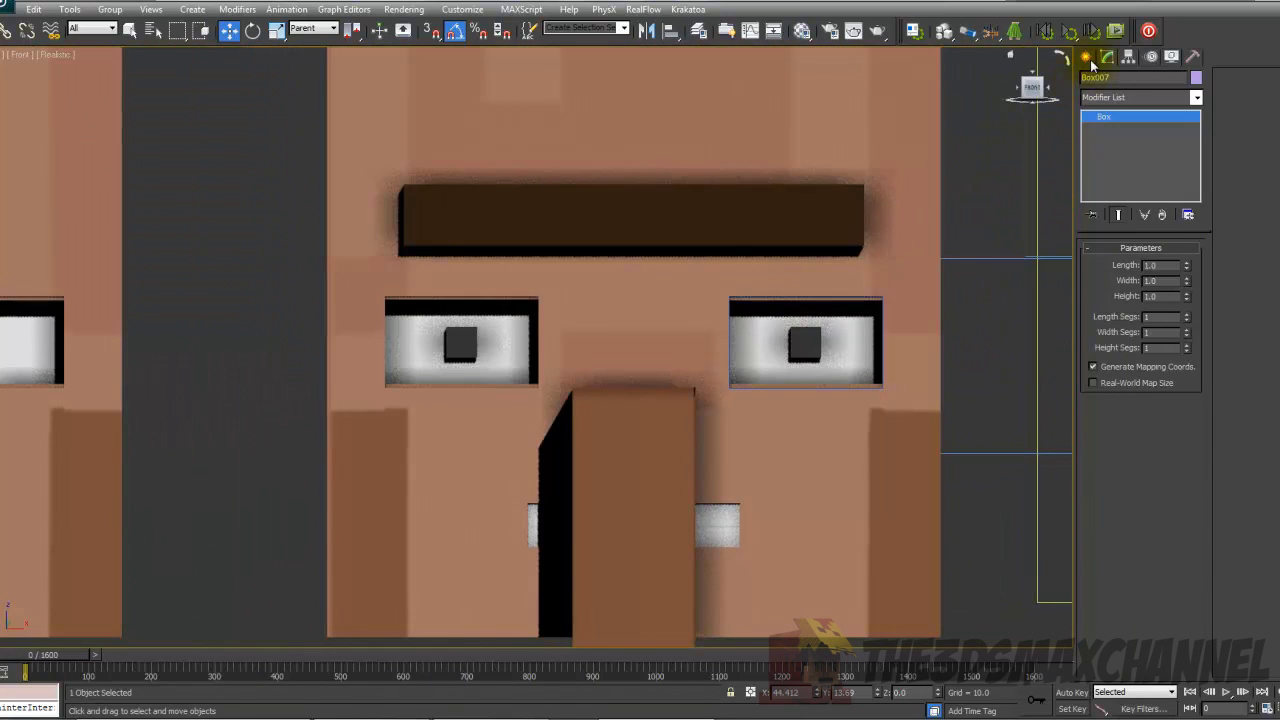
Draw a rectangle spline about 3.2 by 5.5 units around the left-hand eye socket in the front wireframe view.
click(1086, 56)
scroll(983, 103, up, 2)
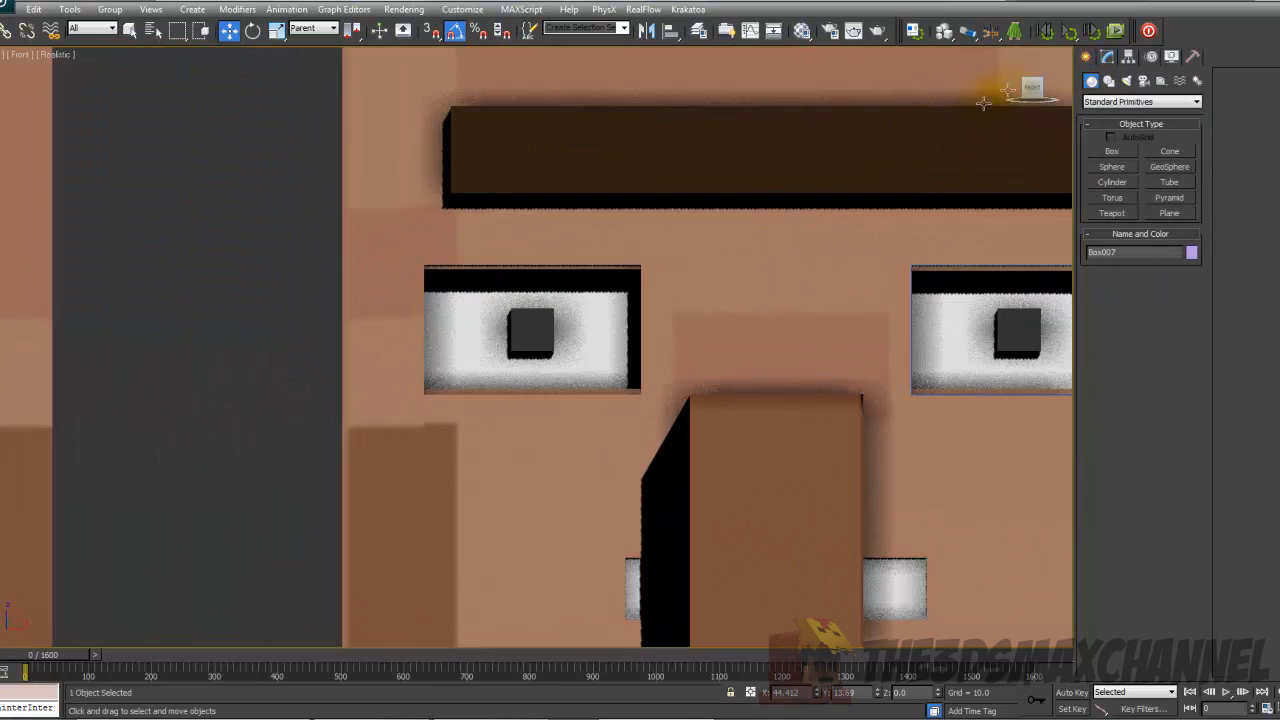
click(1109, 81)
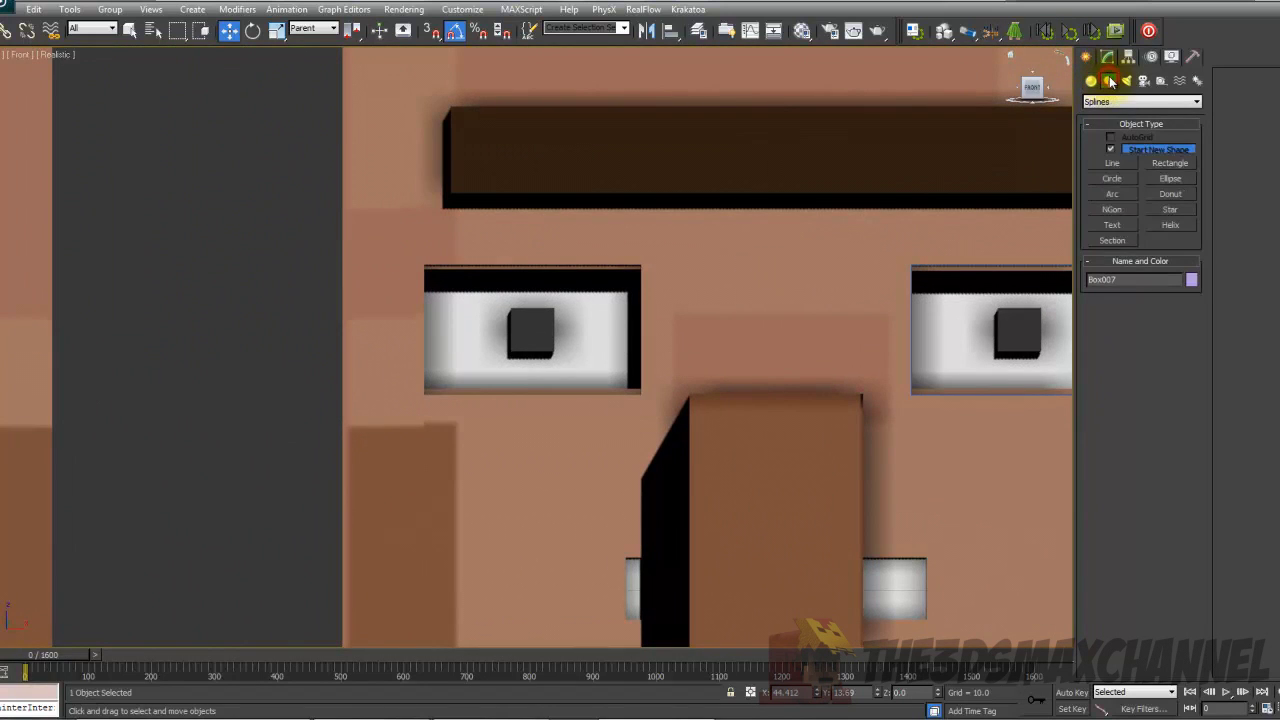
click(1170, 163)
scroll(530, 340, up, 3)
key(F3)
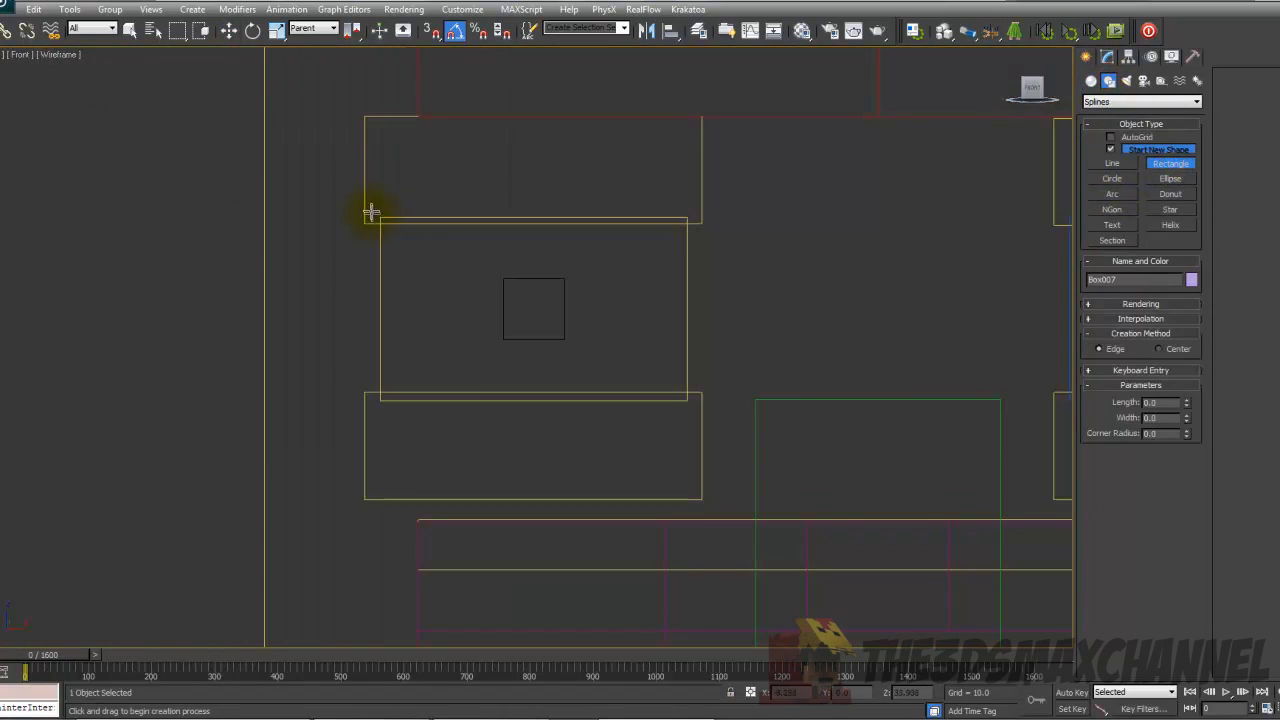
drag(371, 212, 710, 404)
Set the rectangle's length to 3 and its width to 5.
click(1105, 60)
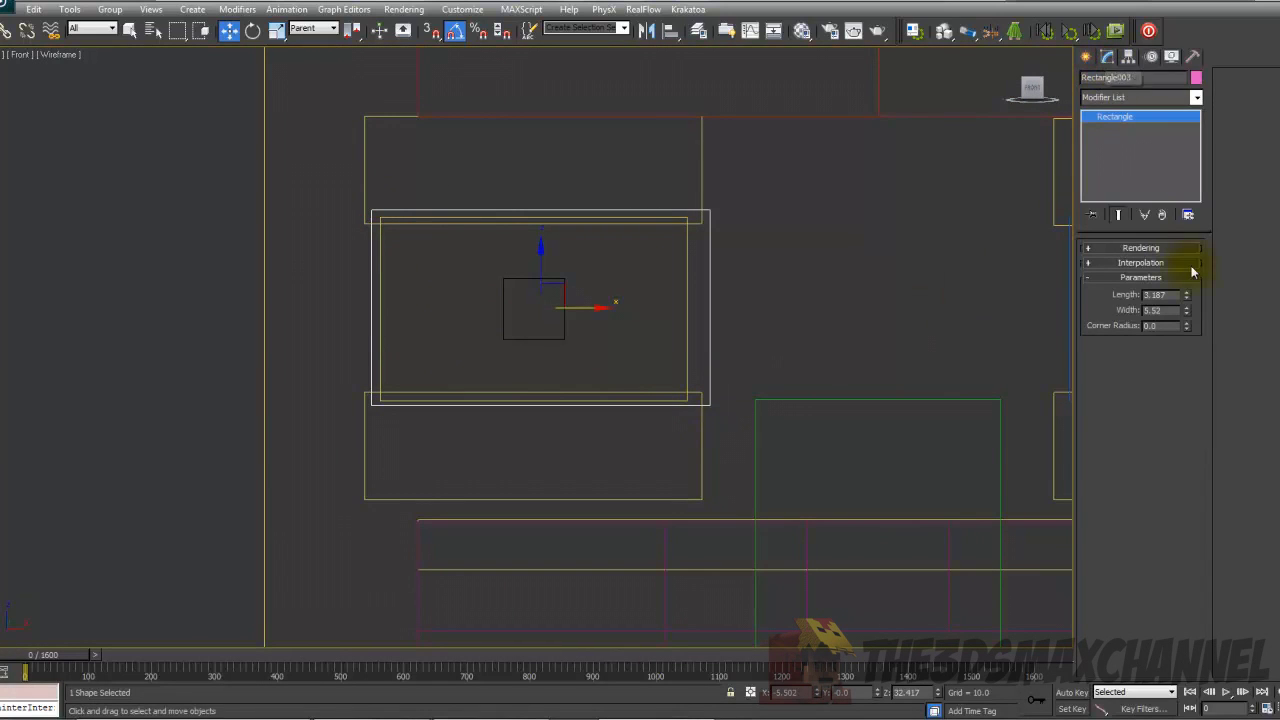
key(Return)
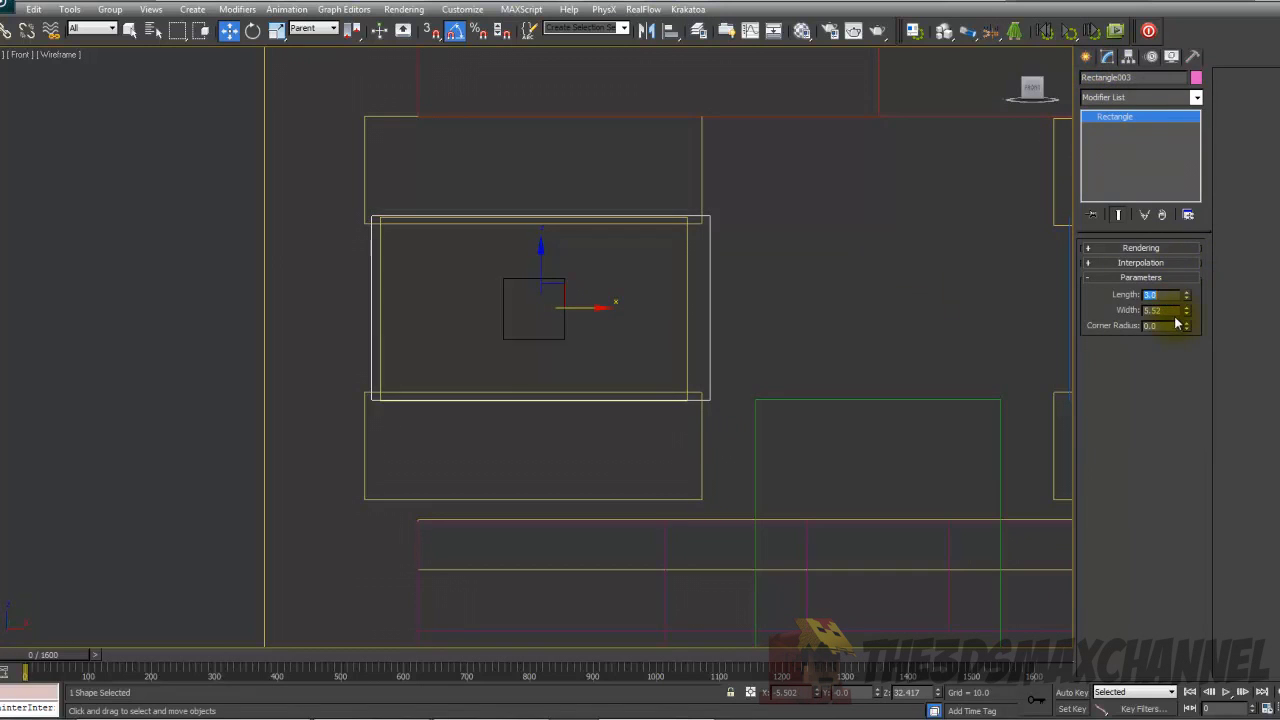
text(5)
key(Return)
Move the rectangle so that it lines up with the outline of the left-hand eye socket.
scroll(740, 229, down, 5)
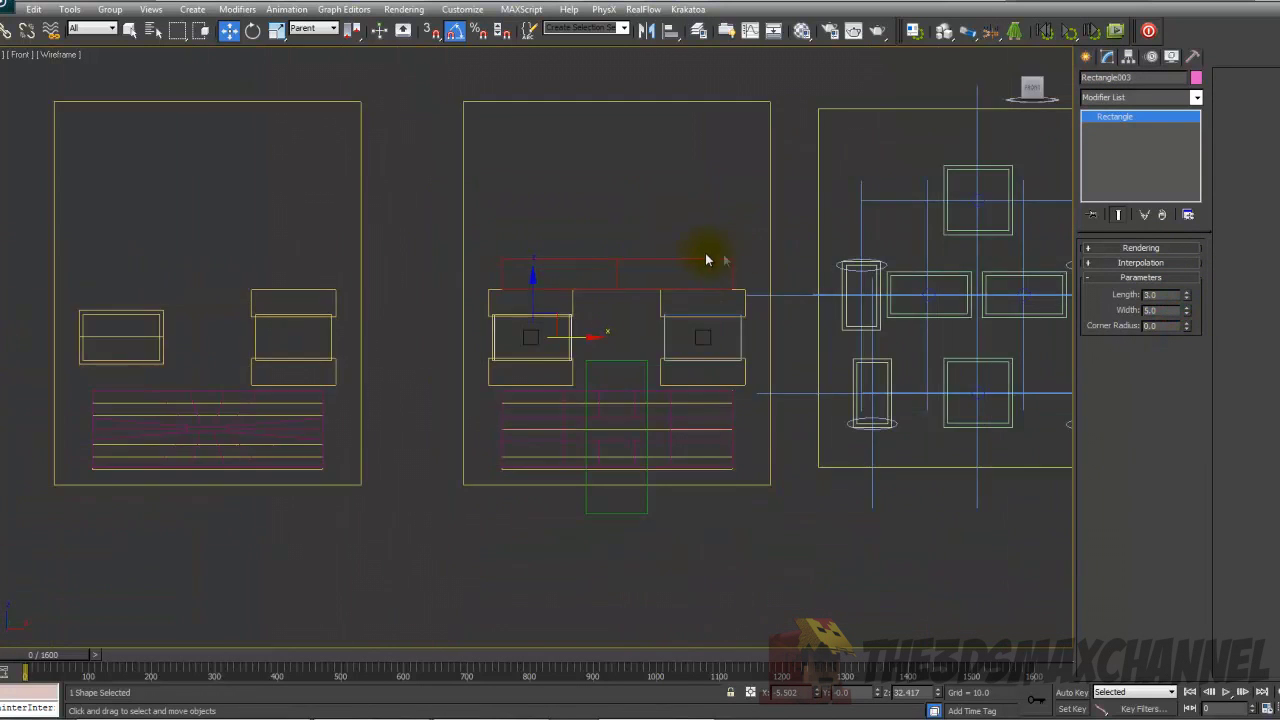
scroll(701, 231, up, 6)
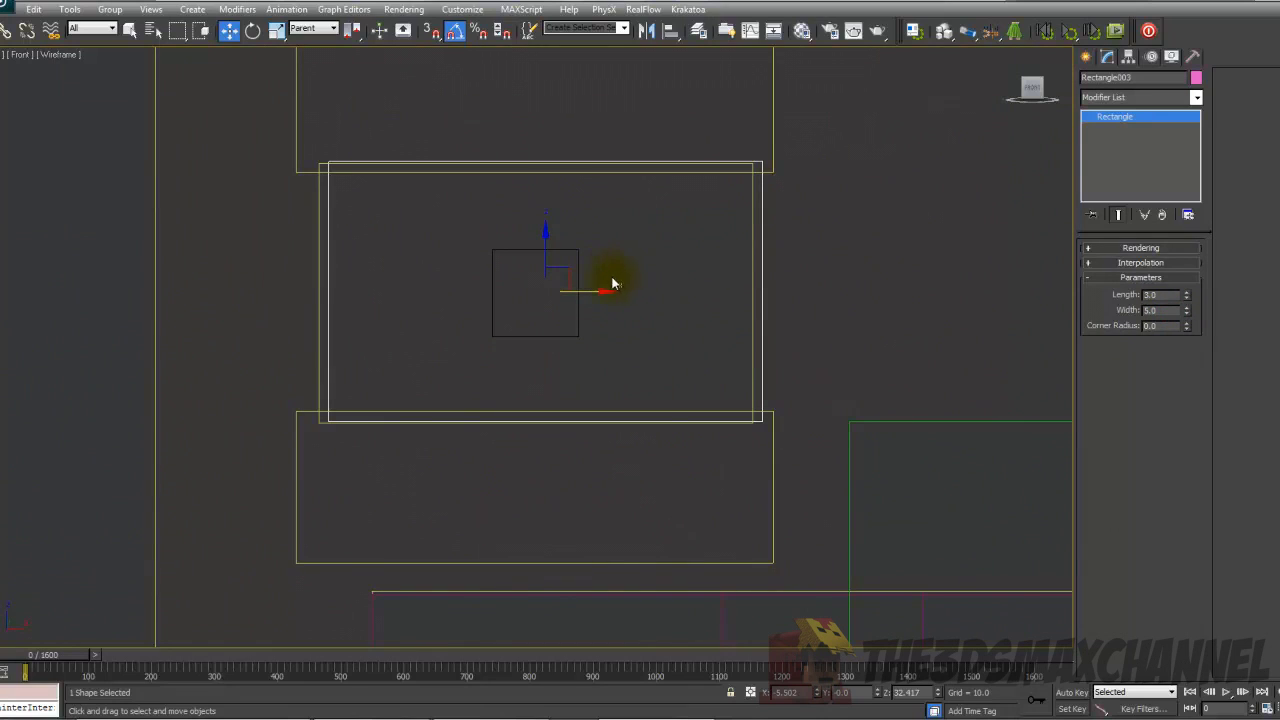
drag(573, 274, 556, 273)
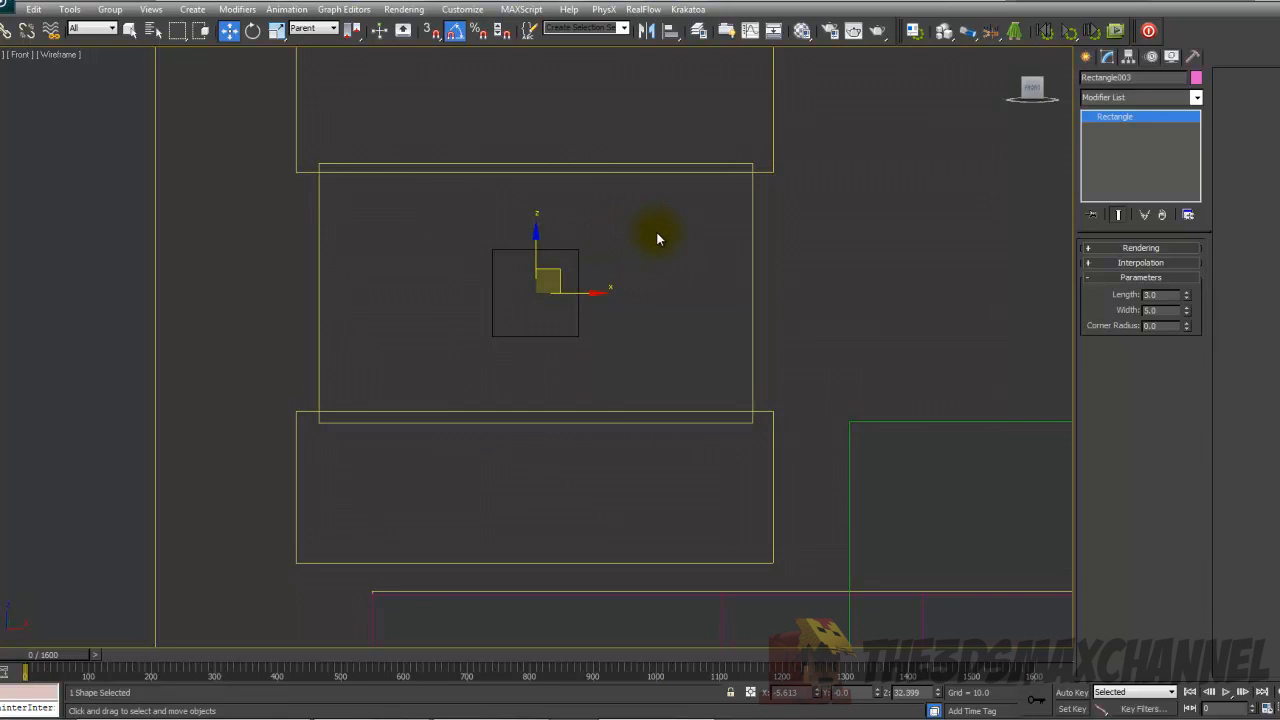
Deselect the rectangle, switch to the perspective view and compare the eye area in shaded and wireframe display.
scroll(576, 228, down, 5)
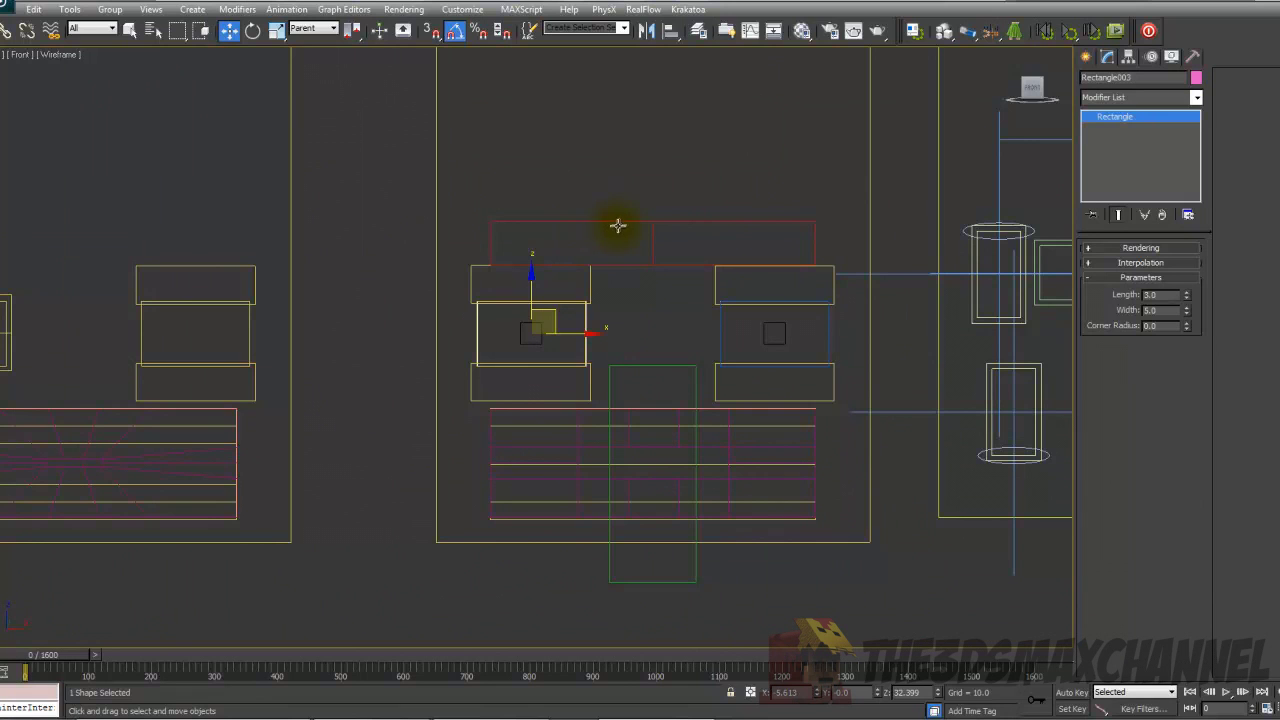
scroll(620, 224, down, 2)
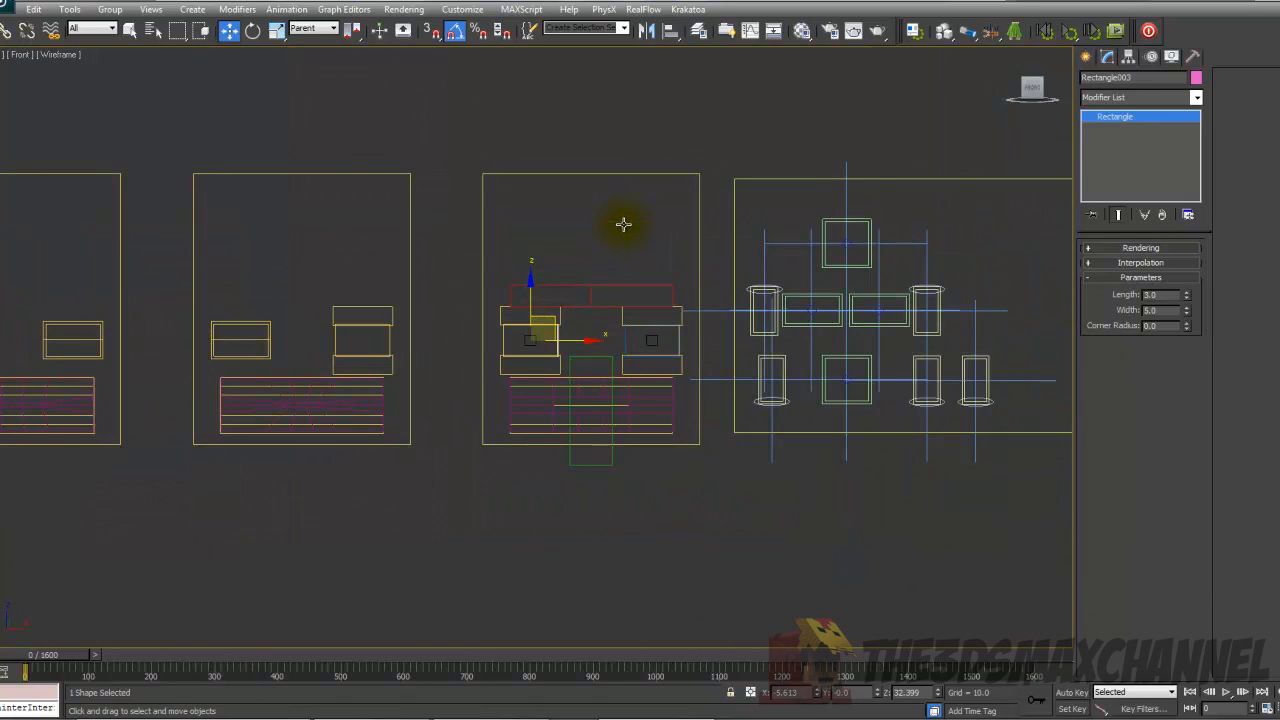
scroll(451, 210, up, 1)
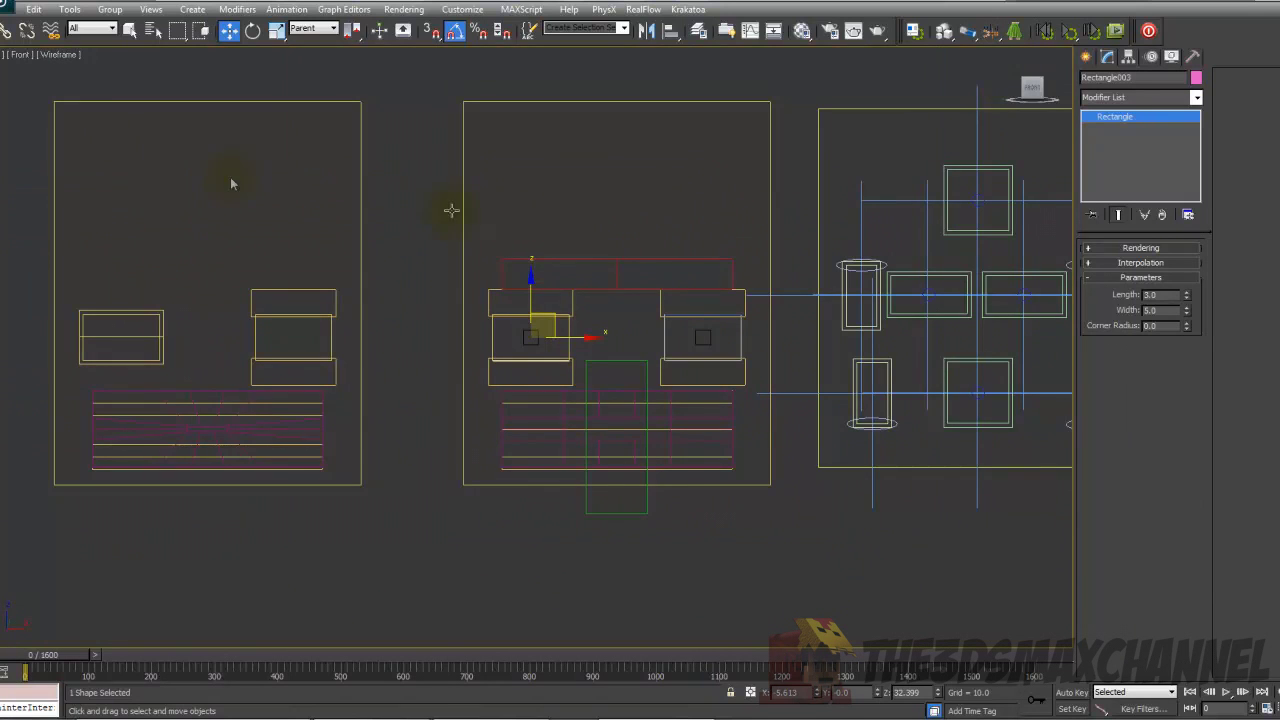
click(60, 55)
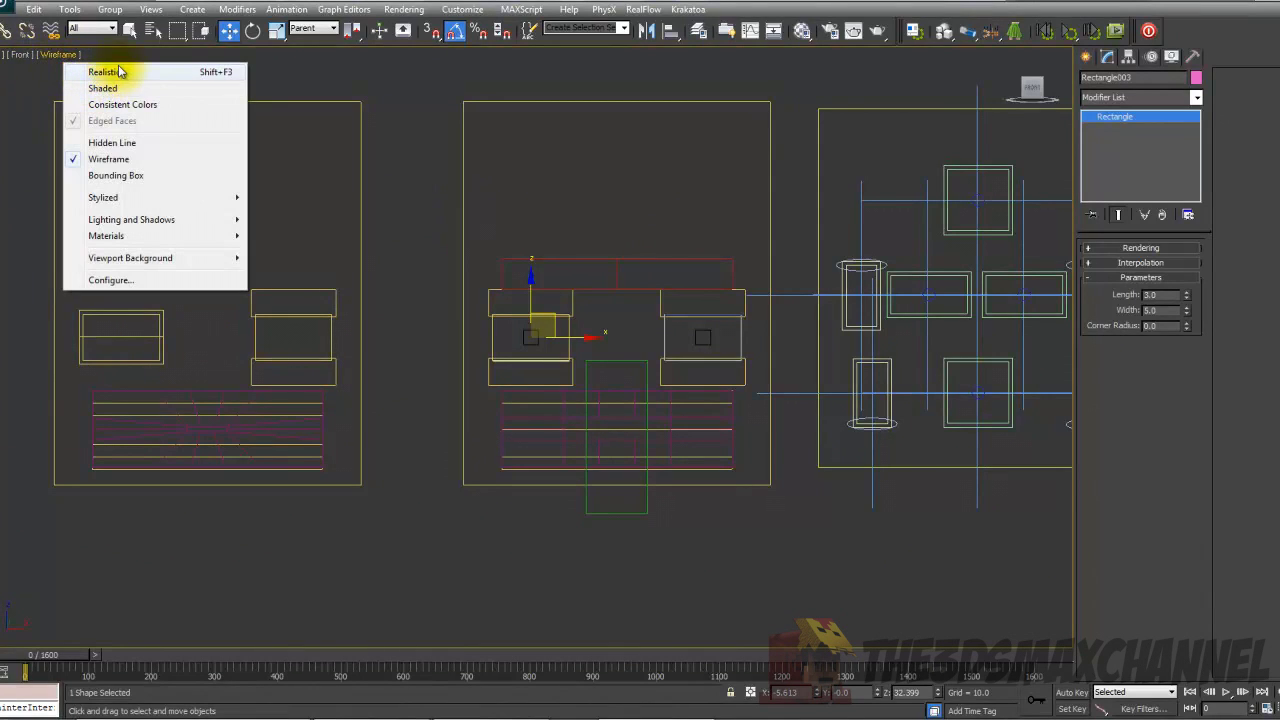
click(110, 160)
click(469, 164)
scroll(495, 165, up, 3)
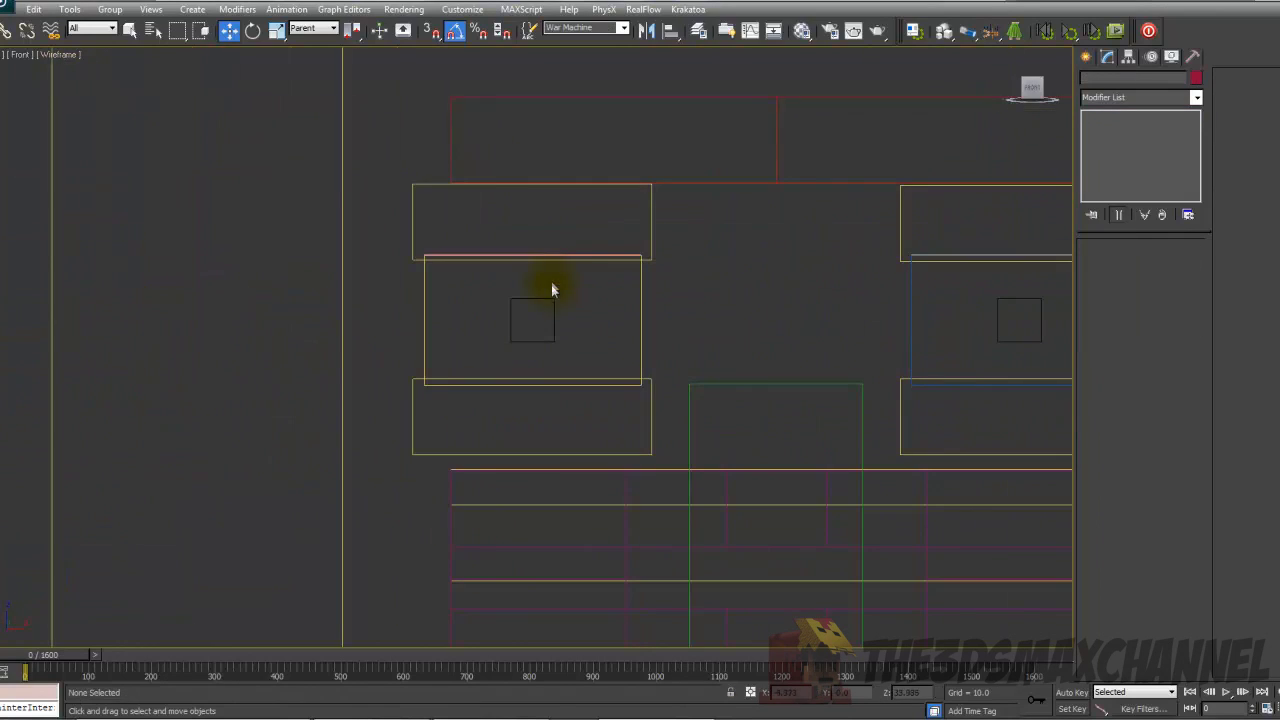
key(F3)
key(p)
scroll(600, 323, down, 4)
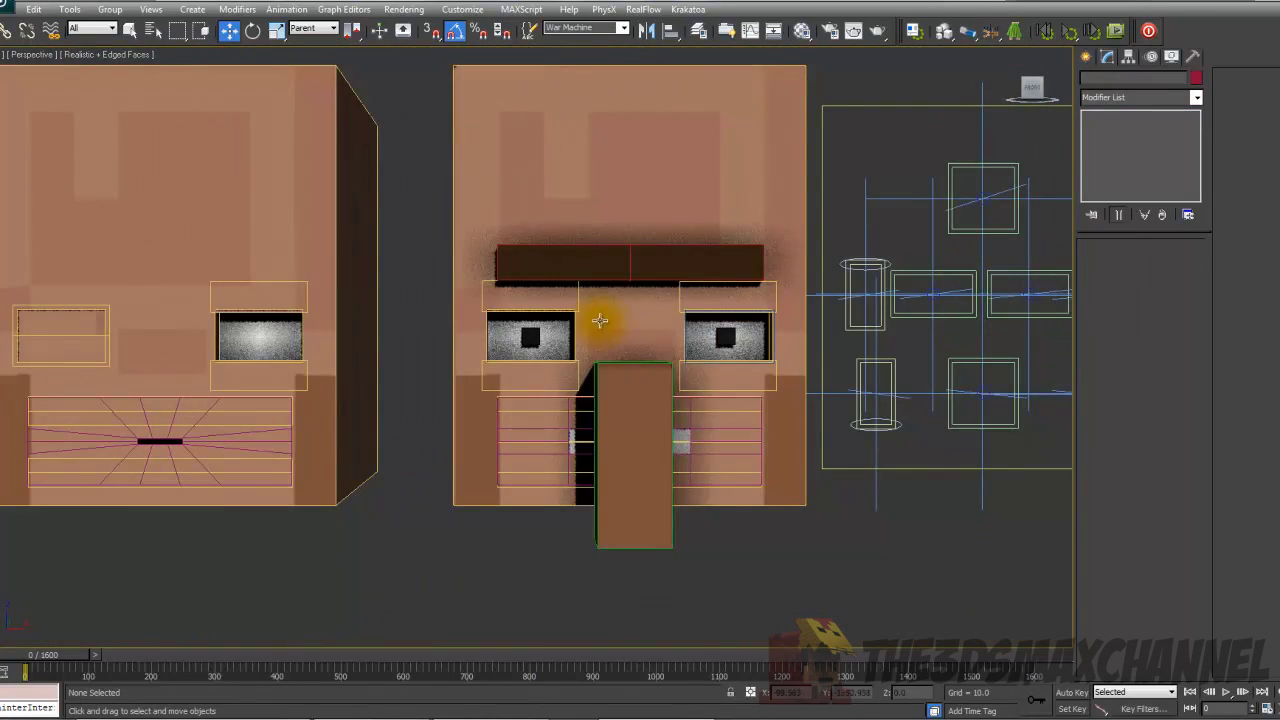
mouse_move(600, 323)
alt+middle_down()
mouse_move(626, 343)
mouse_move(497, 263)
alt+middle_up()
scroll(470, 250, up, 2)
key(F3)
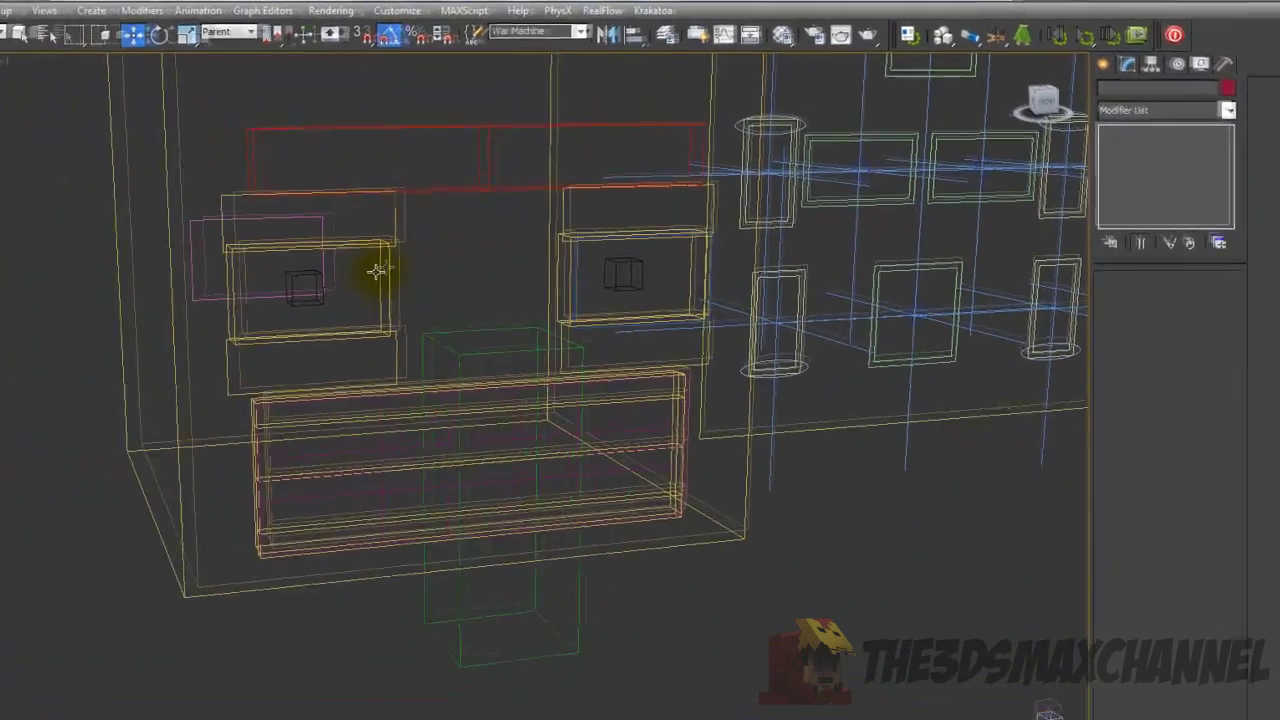
Select the eye rectangle and move it forward out of the head to in front of the left-hand eye socket.
click(296, 265)
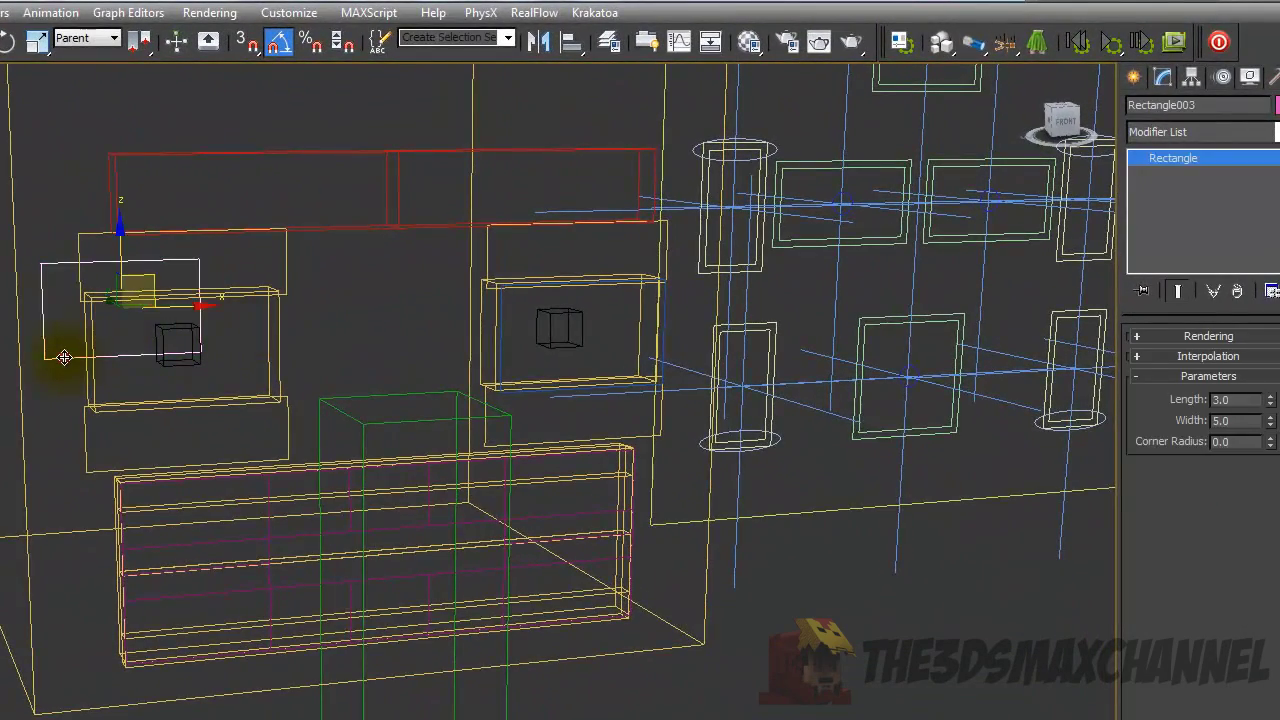
key(F3)
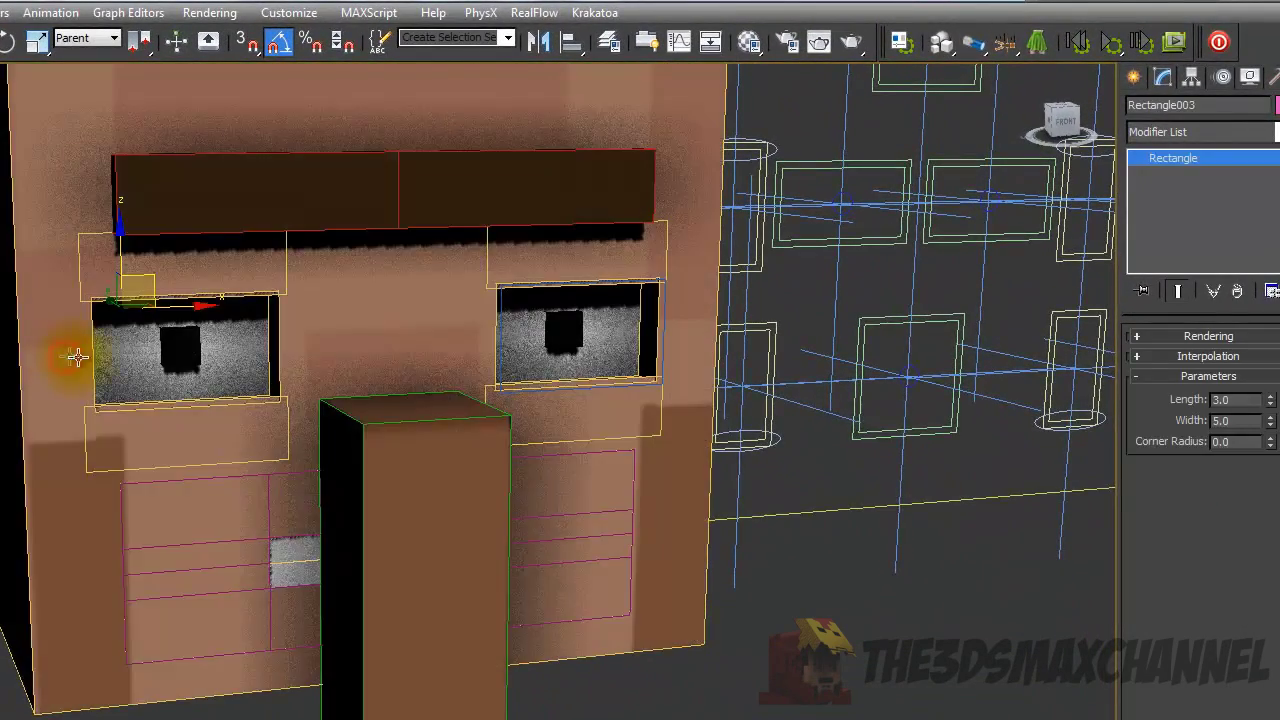
mouse_move(63, 354)
alt+middle_down()
mouse_move(246, 366)
mouse_move(106, 303)
alt+middle_up()
drag(107, 303, 368, 332)
scroll(368, 332, up, 2)
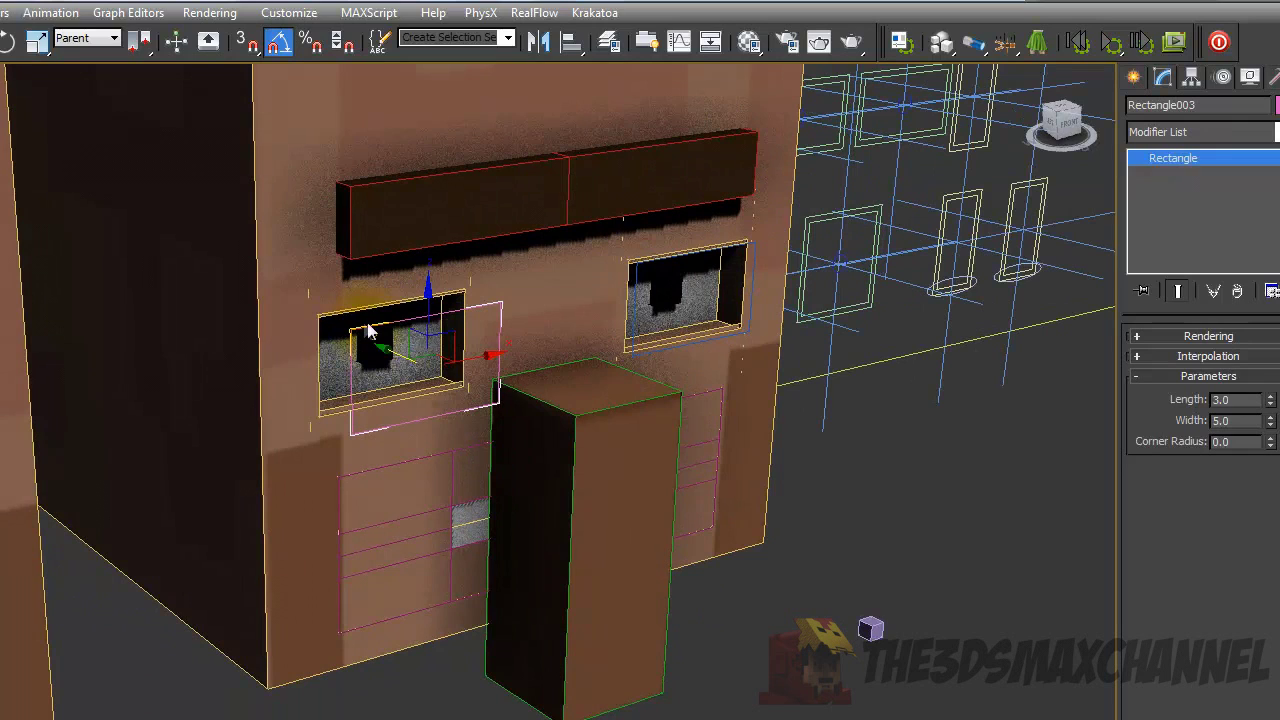
Align the small 1 x 1 x 1 box centre to centre with the eye rectangle on the X, Y and Z positions.
click(871, 630)
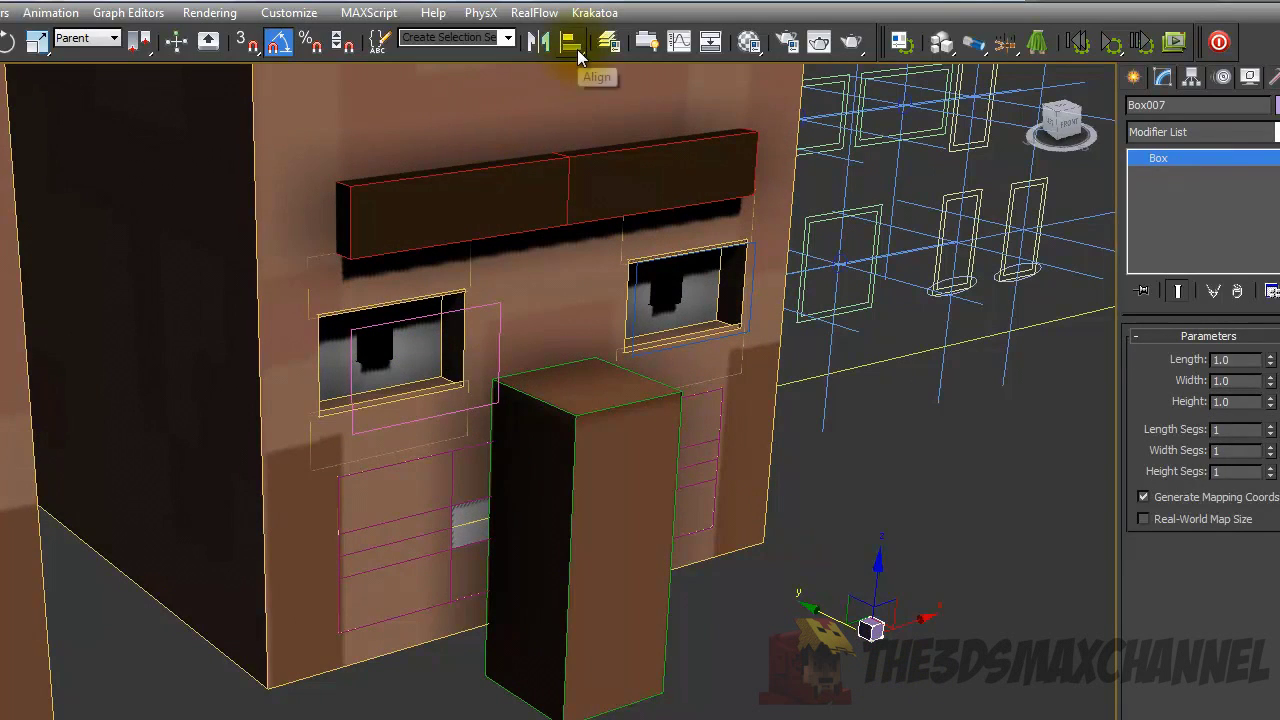
click(572, 44)
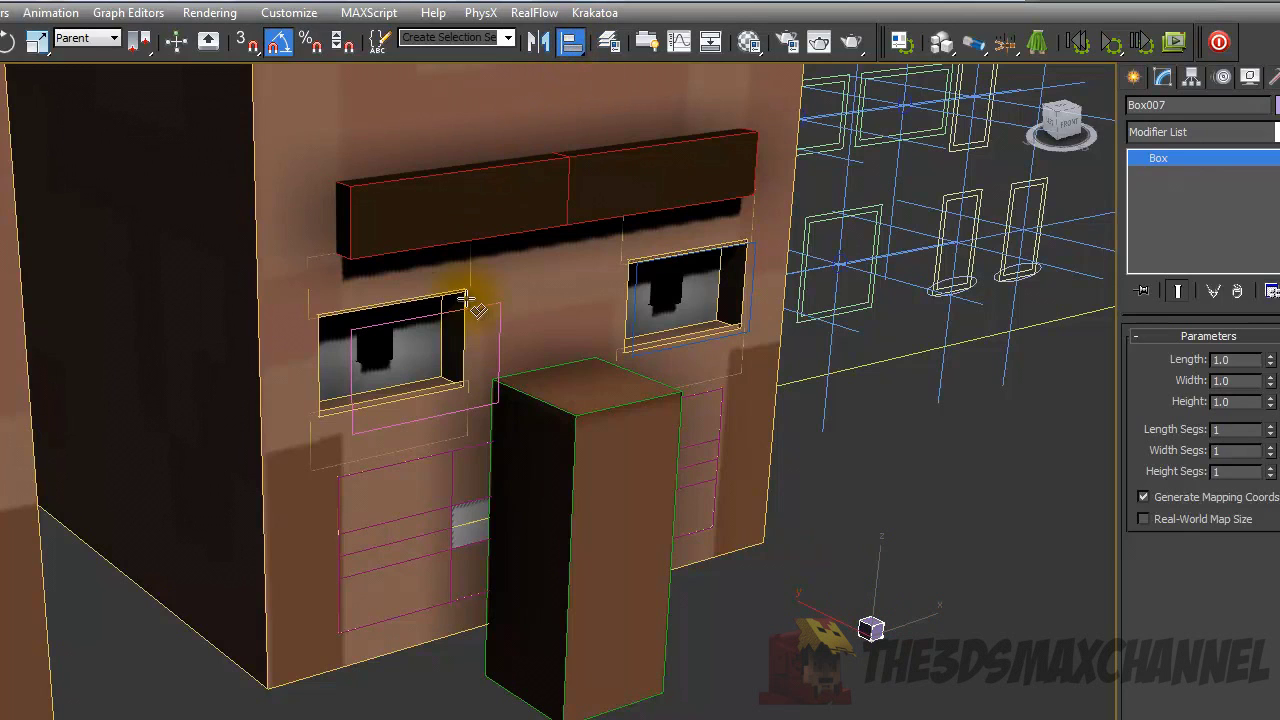
click(498, 332)
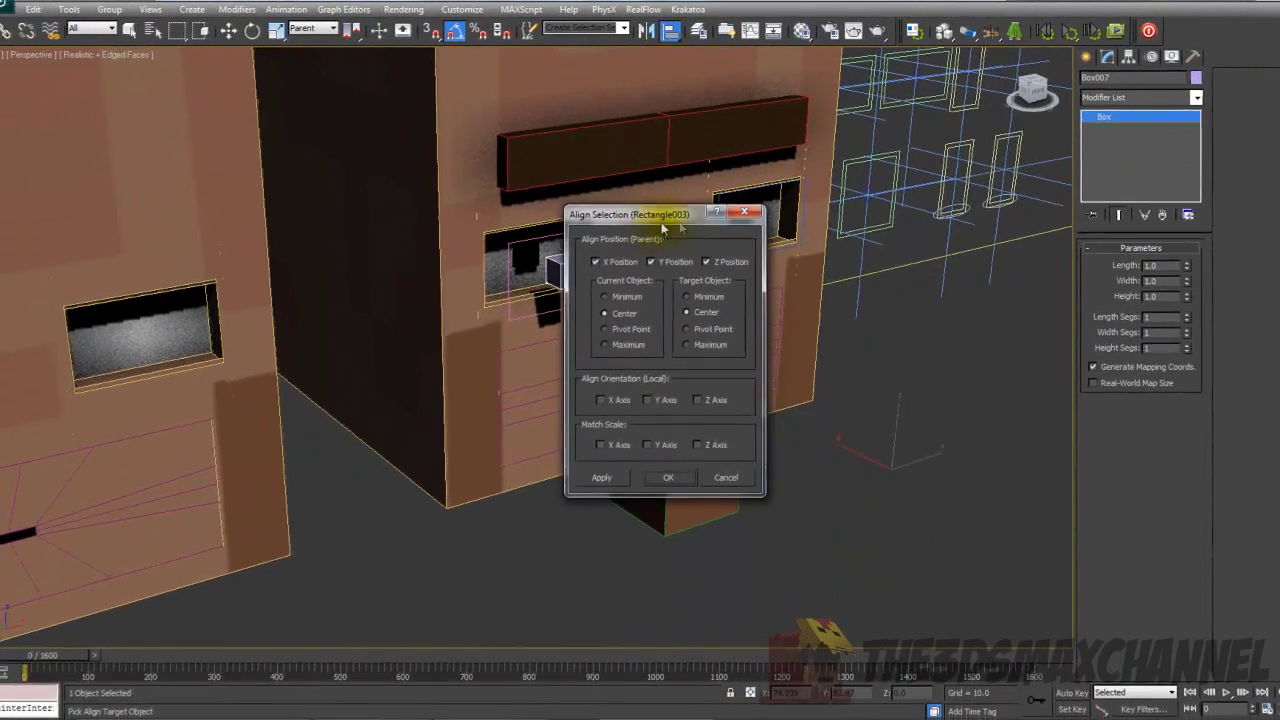
drag(661, 222, 844, 226)
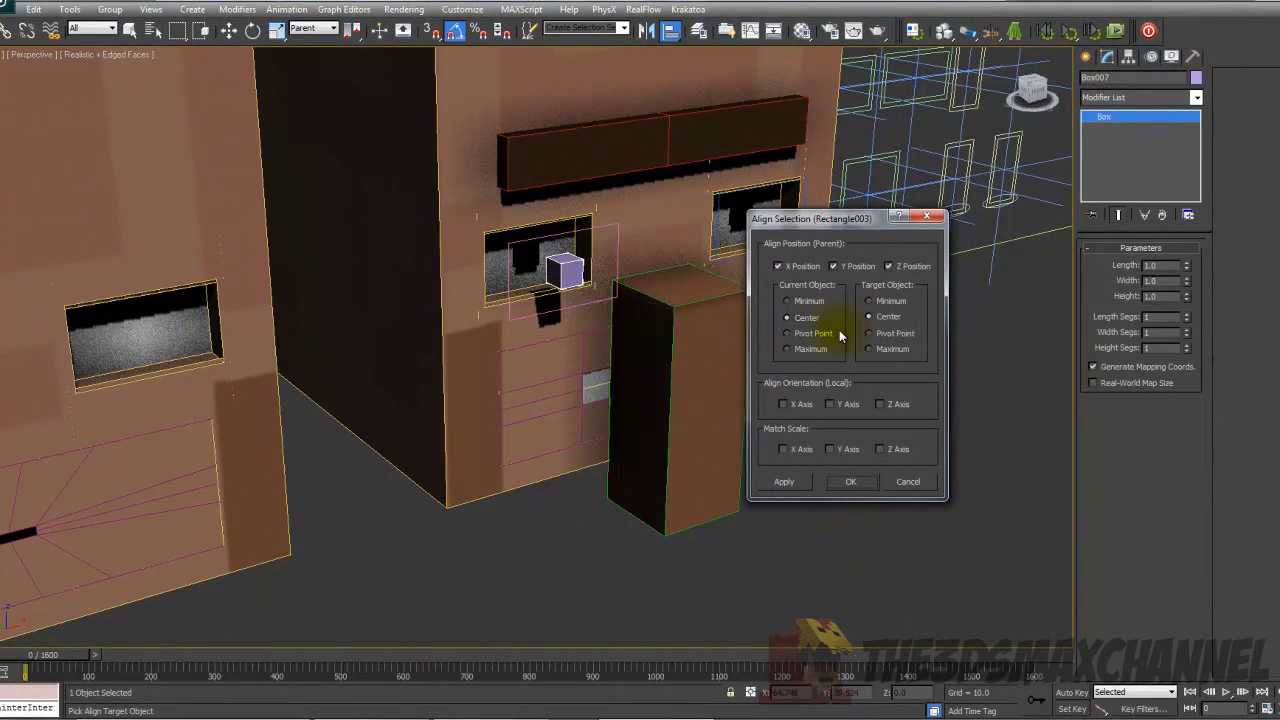
click(852, 481)
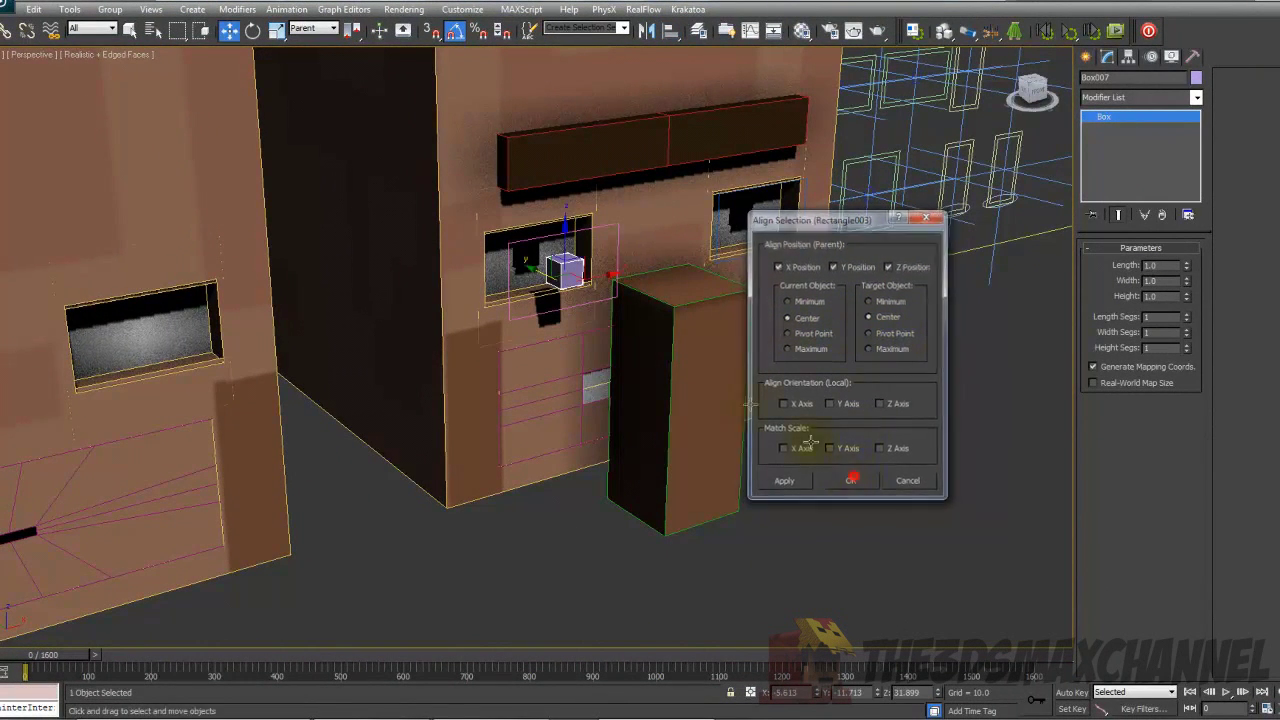
Move the box back along its Y axis, away from the rectangle and into the left-hand eye socket.
alt+middle_drag(635, 278, 505, 298)
alt+middle_drag(594, 285, 572, 300)
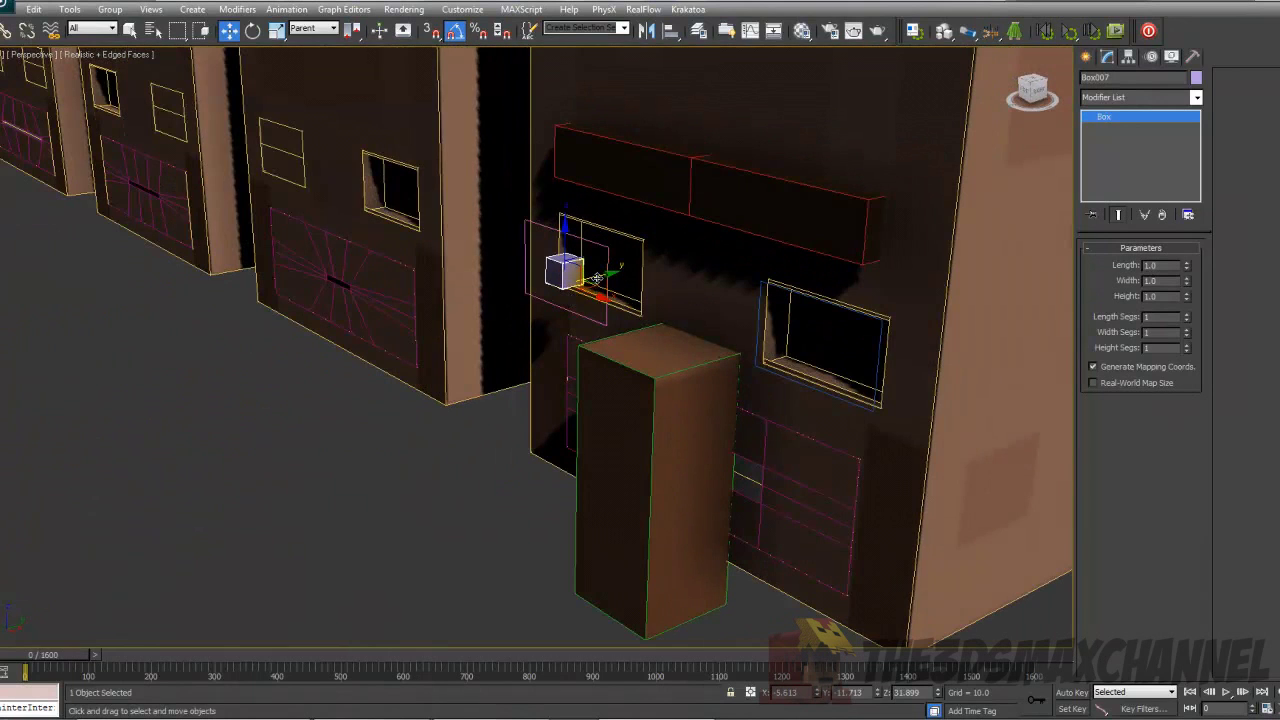
drag(597, 276, 637, 270)
alt+middle_drag(660, 262, 800, 245)
scroll(680, 308, up, 3)
Delete the old black pupil boxes from the eye sockets and the rectangle in front of the left-hand socket.
key(F3)
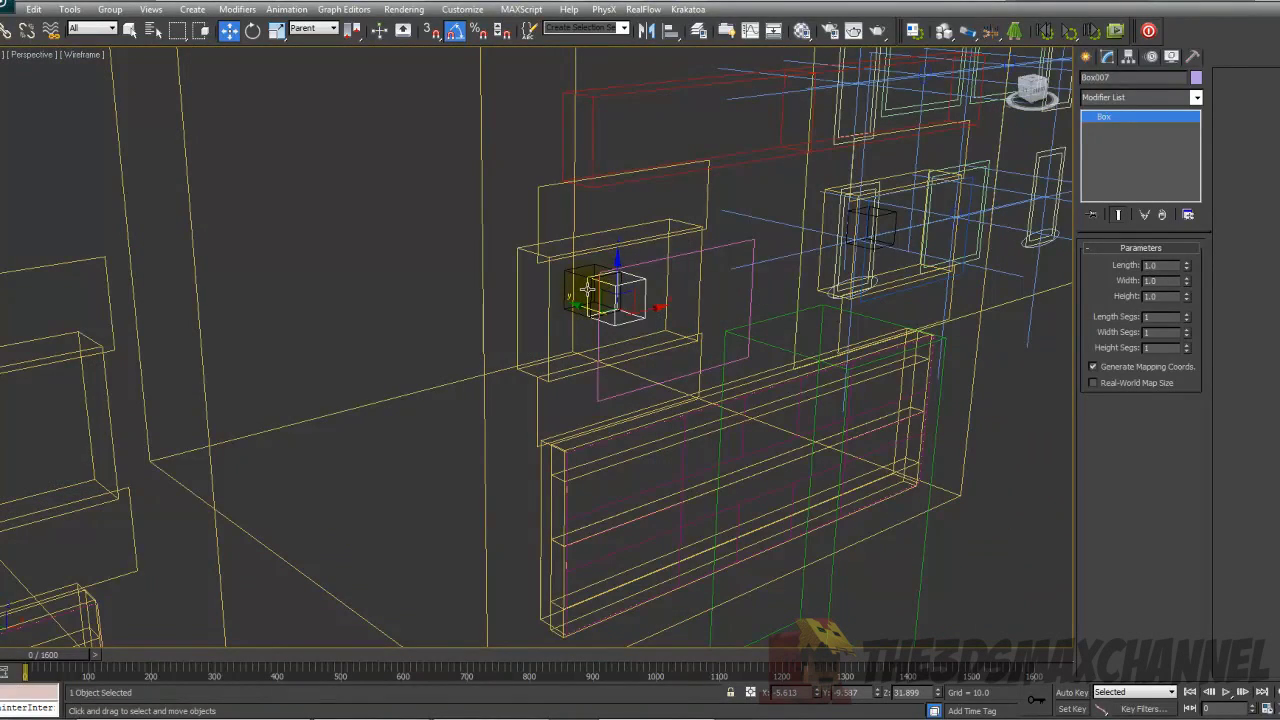
key(F3)
click(888, 224)
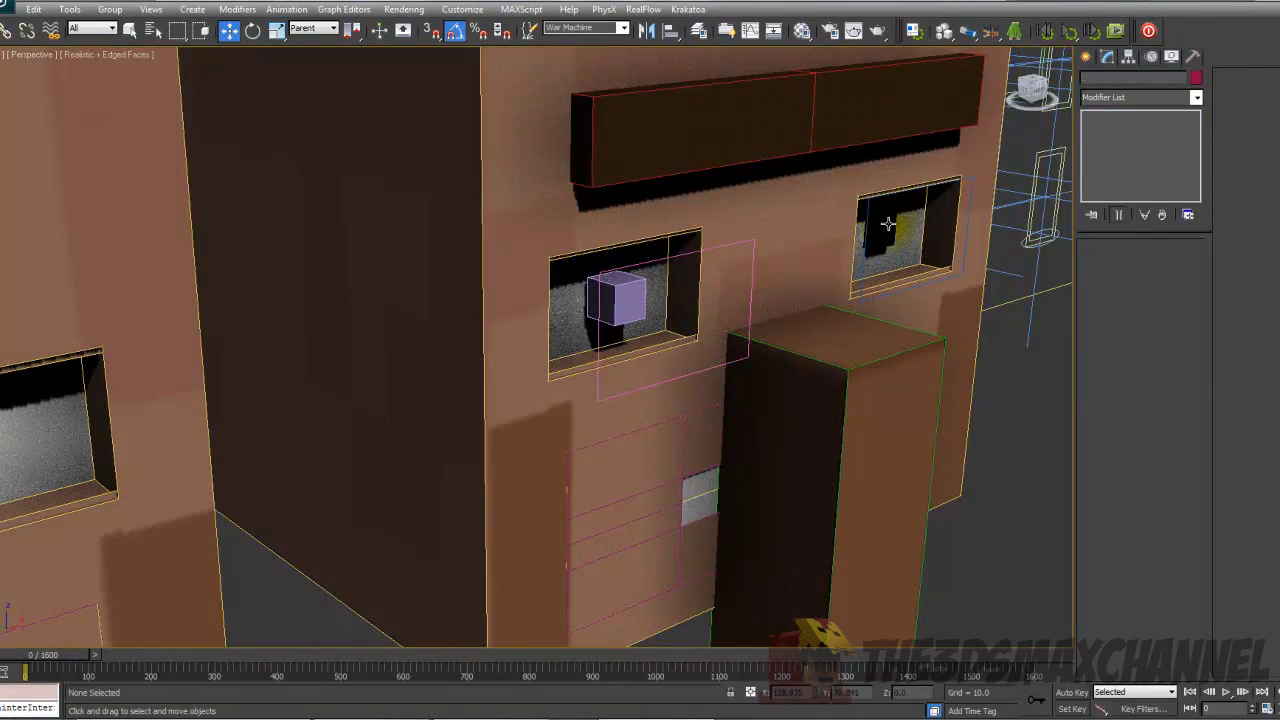
click(708, 247)
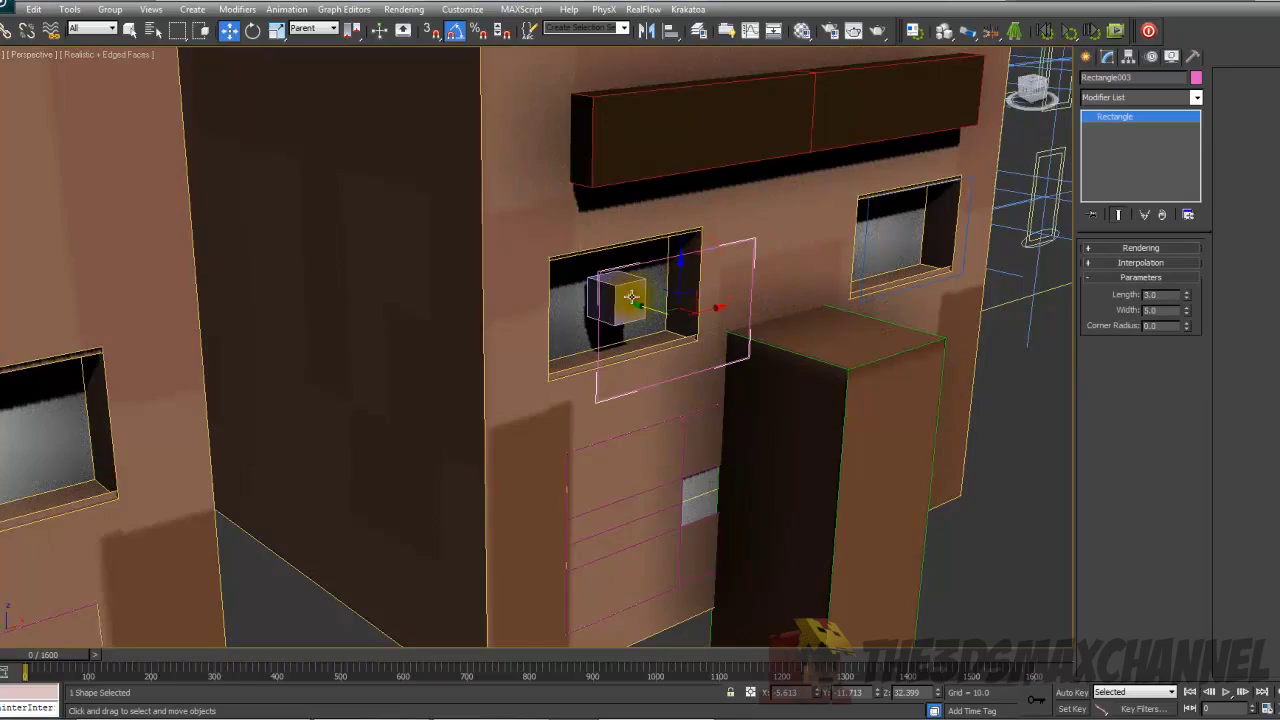
alt+middle_drag(708, 247, 590, 342)
key(Delete)
Select the new pupil box and move it further back along its Y axis inside the left-hand eye socket.
click(400, 308)
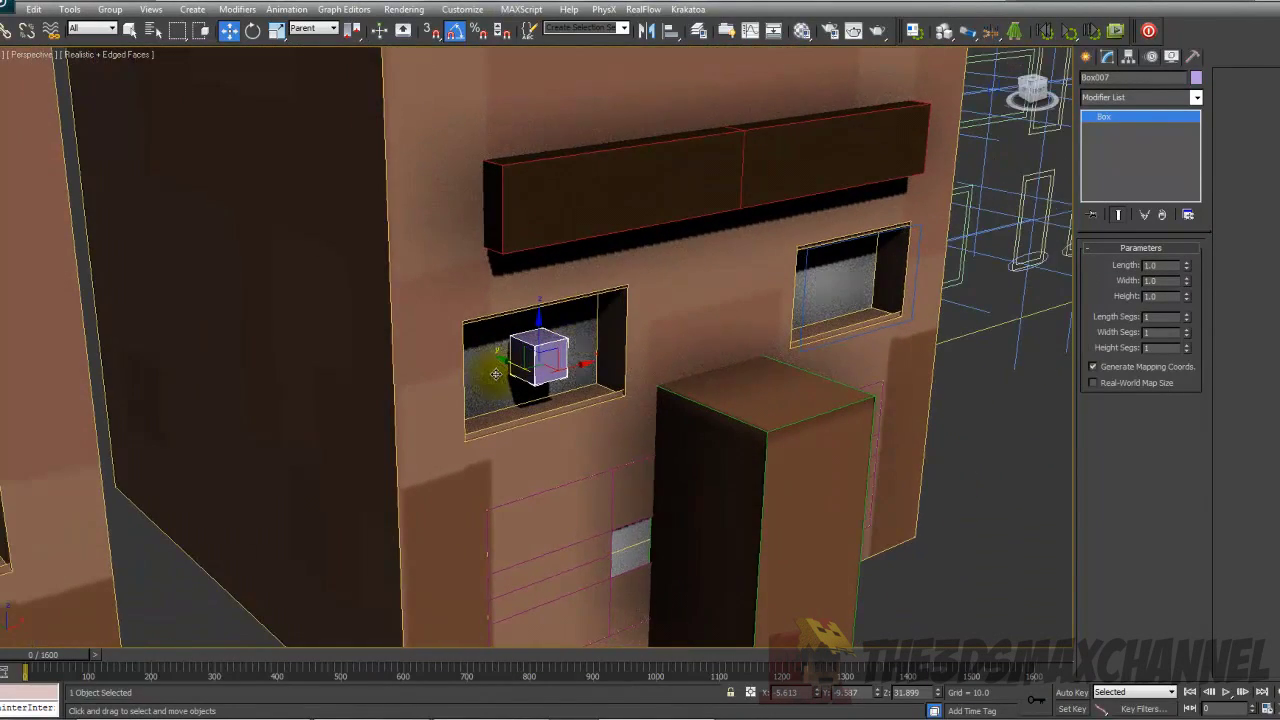
scroll(500, 371, up, 2)
drag(508, 373, 485, 358)
alt+middle_drag(496, 355, 551, 387)
drag(470, 396, 463, 394)
key(shift+z)
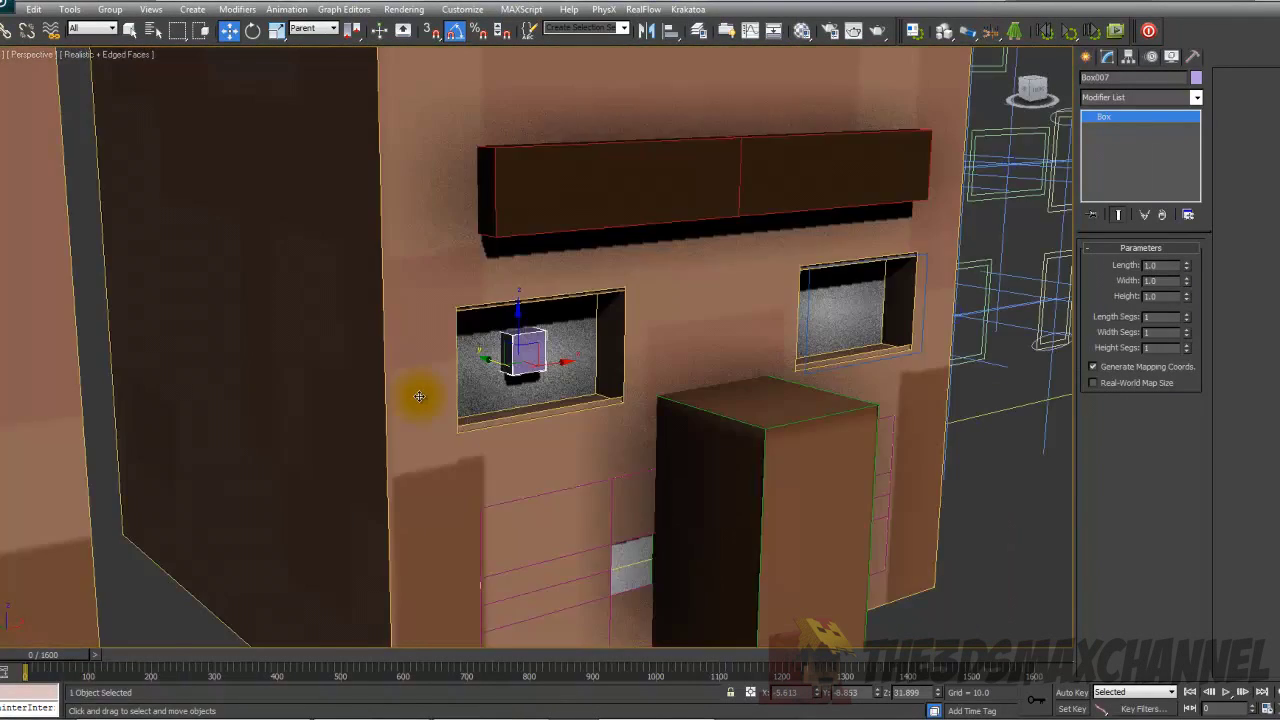
key(shift+z)
key(shift+y)
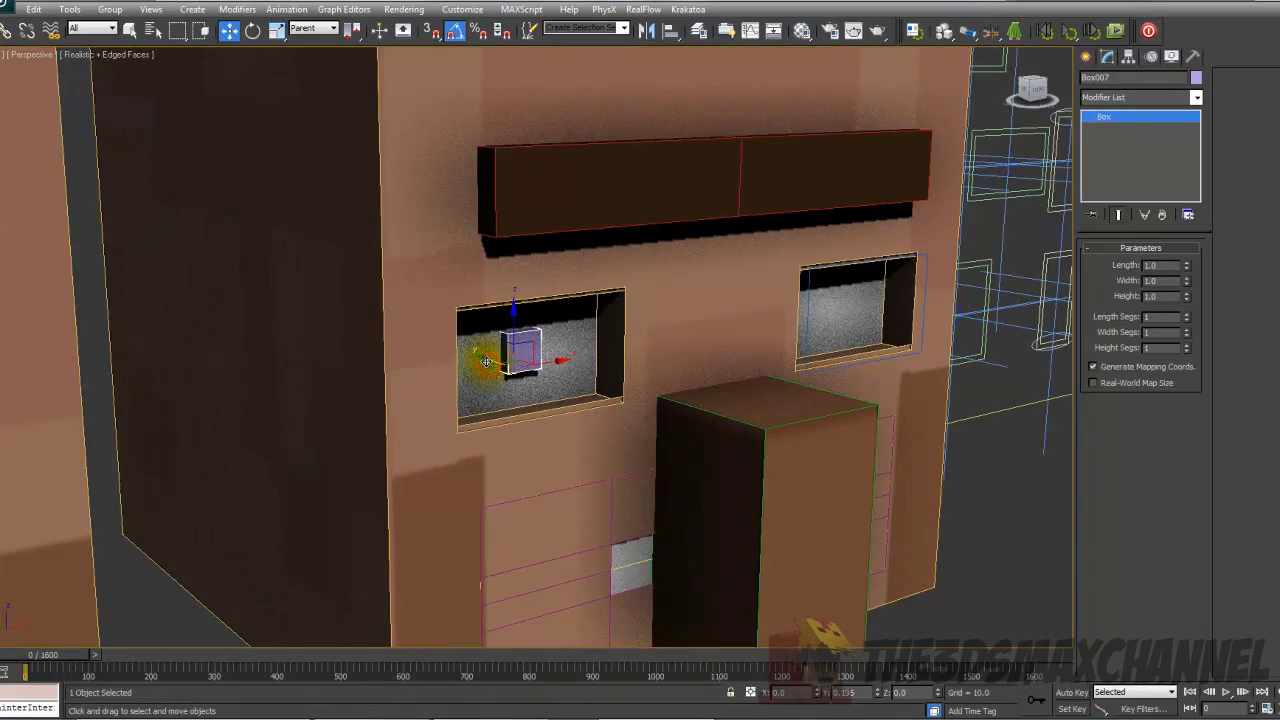
Switch to the front view and convert the pupil box to an Editable Poly.
scroll(582, 364, up, 10)
scroll(582, 364, down, 8)
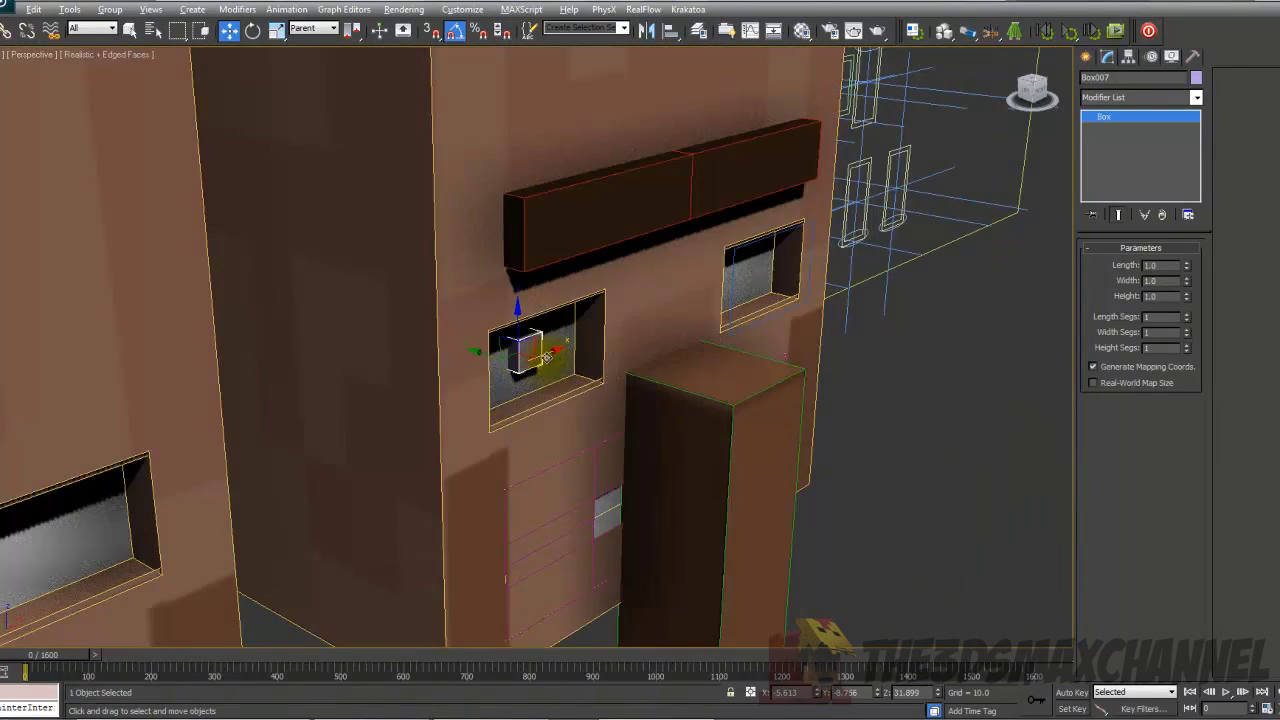
alt+middle_drag(547, 357, 486, 349)
scroll(486, 349, up, 3)
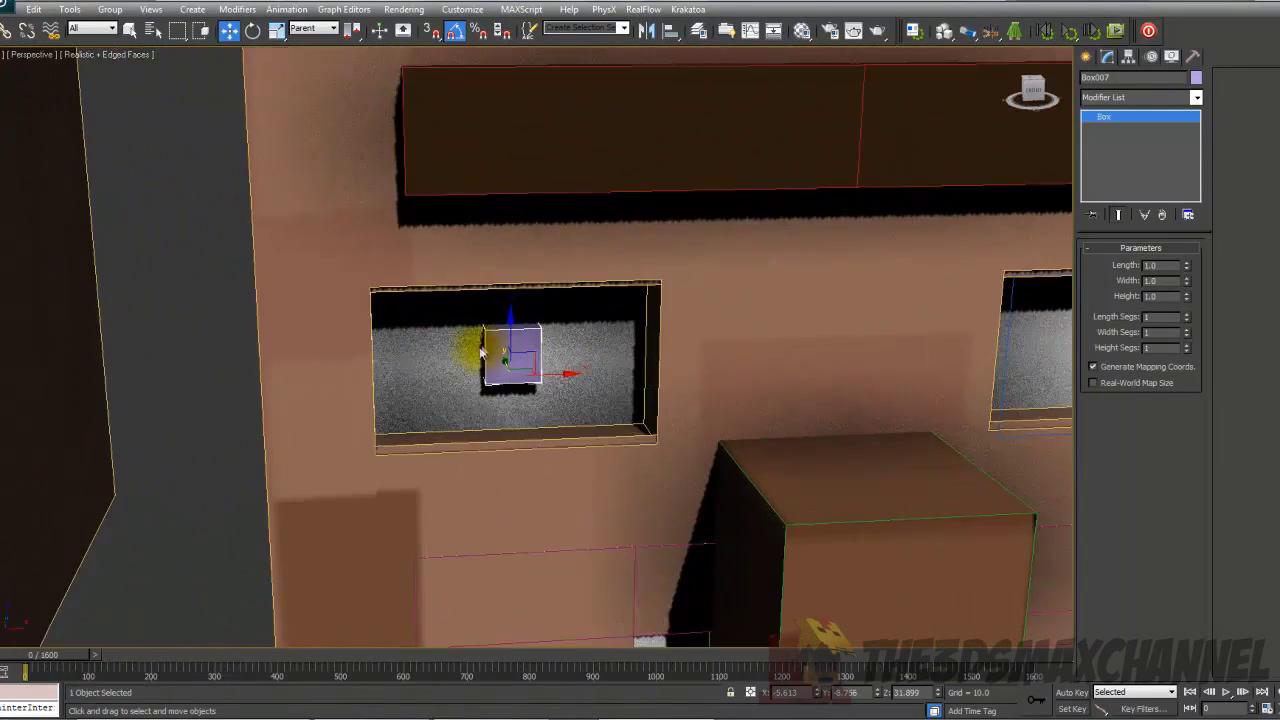
scroll(535, 356, down, 4)
key(f)
scroll(535, 356, up, 6)
scroll(550, 323, up, 8)
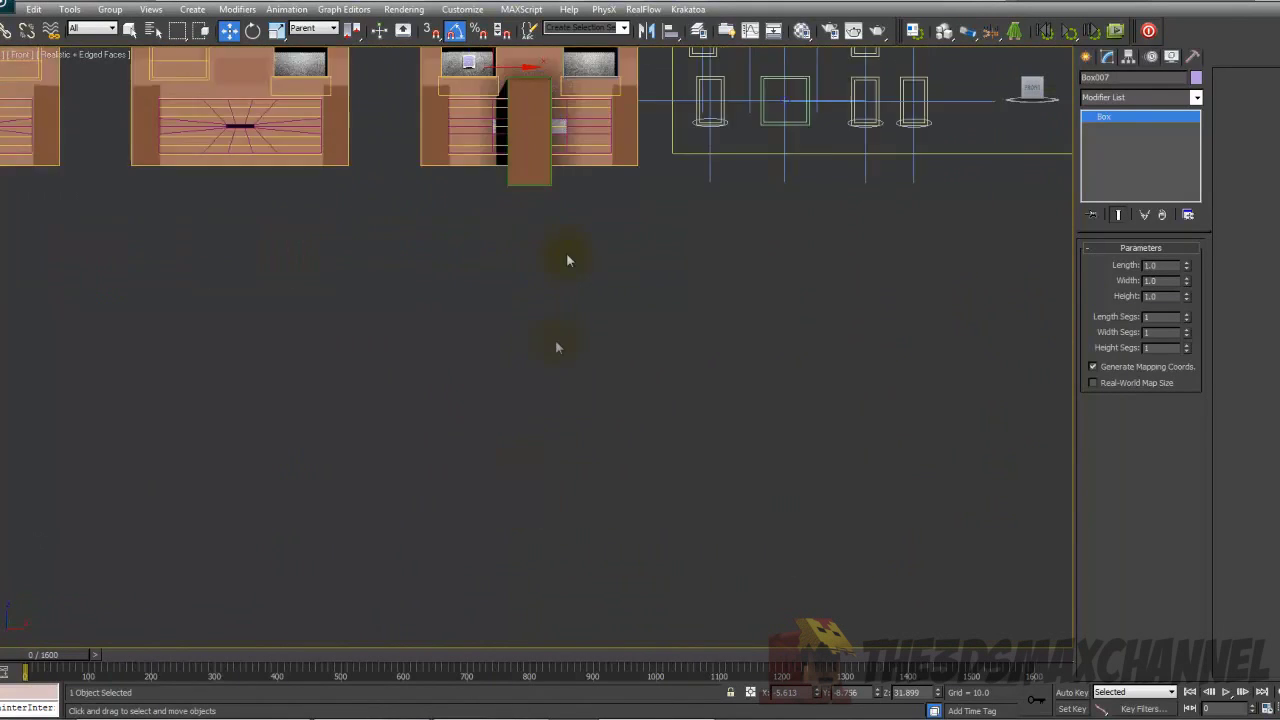
scroll(553, 383, up, 3)
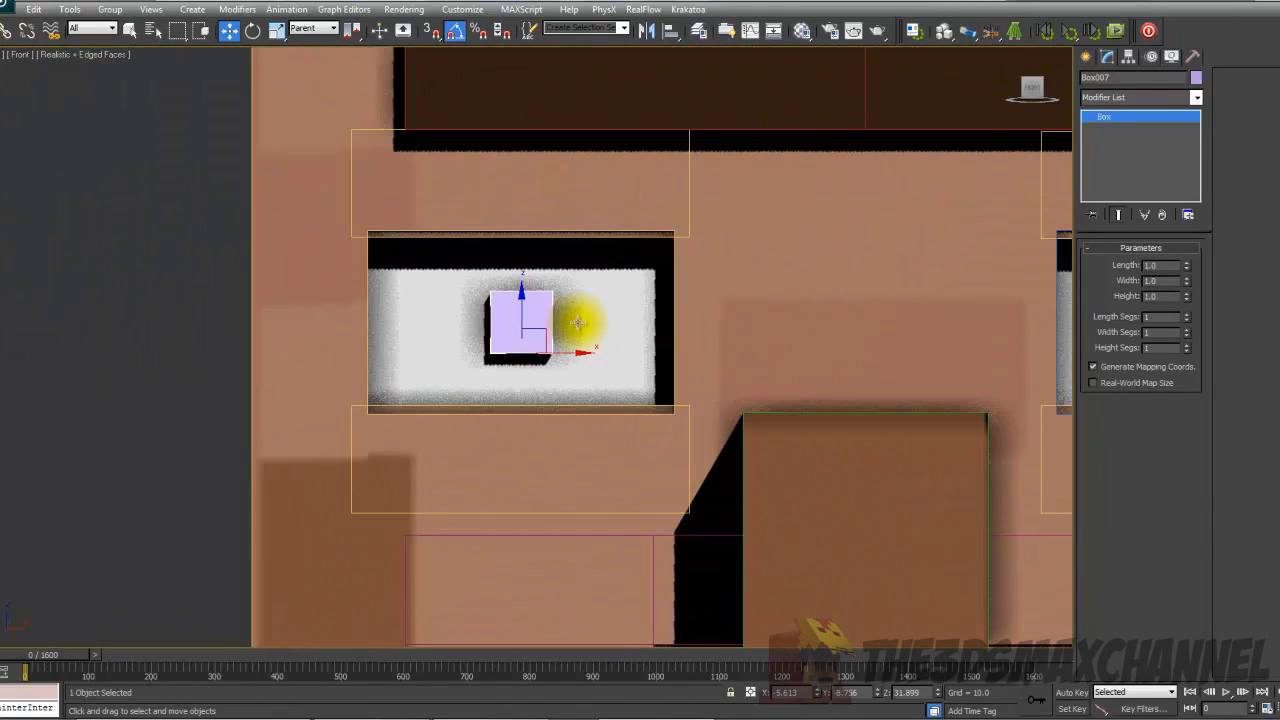
right_click(590, 326)
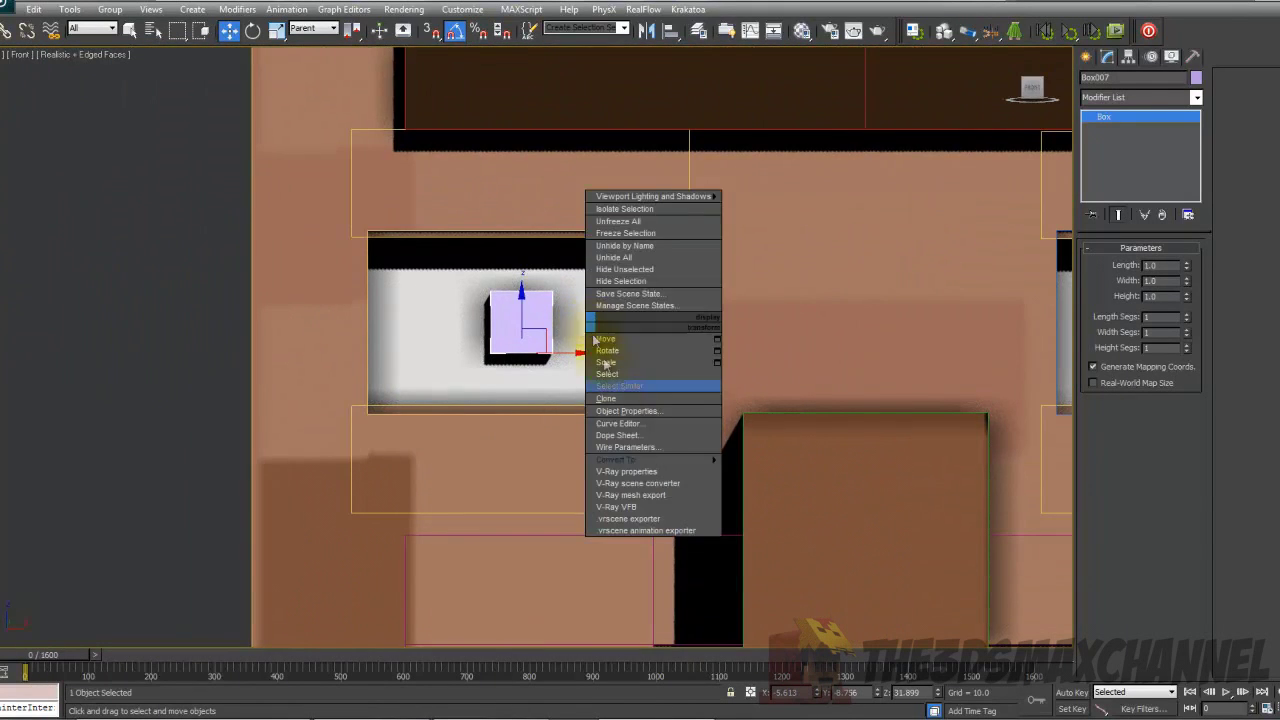
mouse_move(665, 460)
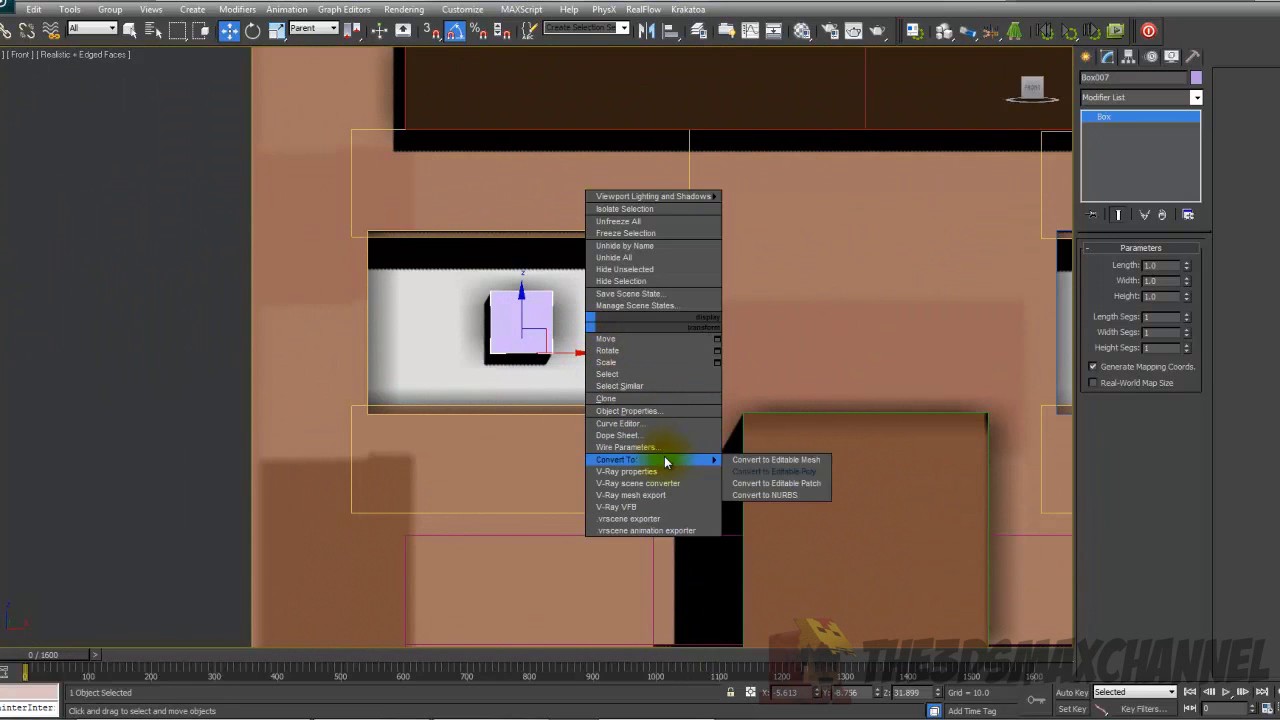
click(793, 472)
Return to the perspective view and select two polygons of the pupil box, including its front face.
scroll(601, 368, up, 2)
scroll(829, 331, down, 2)
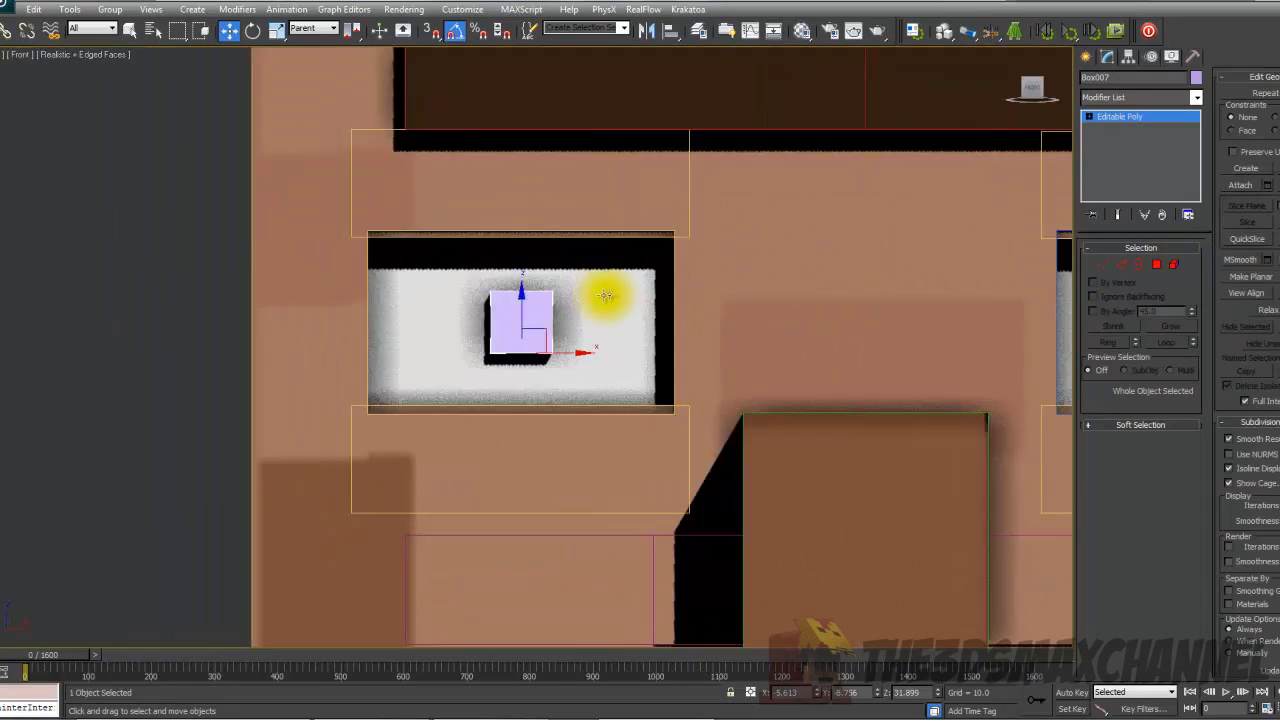
scroll(609, 294, up, 2)
key(p)
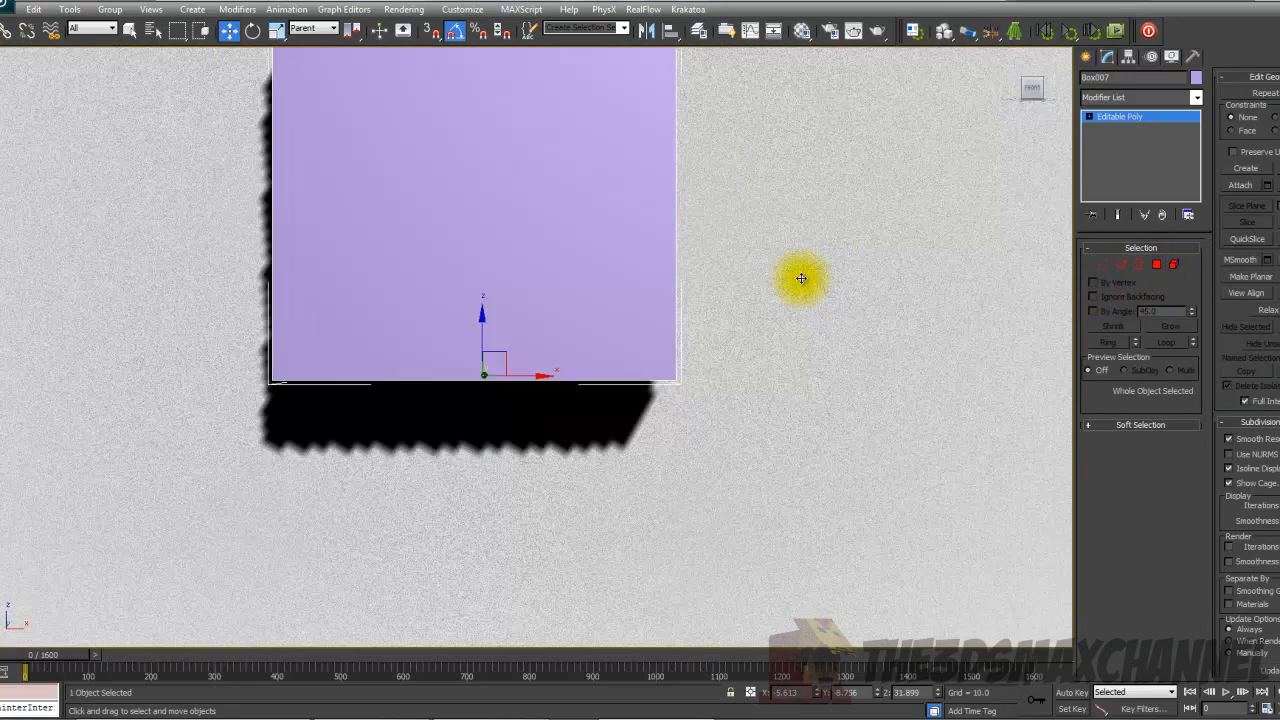
scroll(529, 286, down, 5)
alt+middle_drag(523, 289, 535, 305)
scroll(535, 305, up, 1)
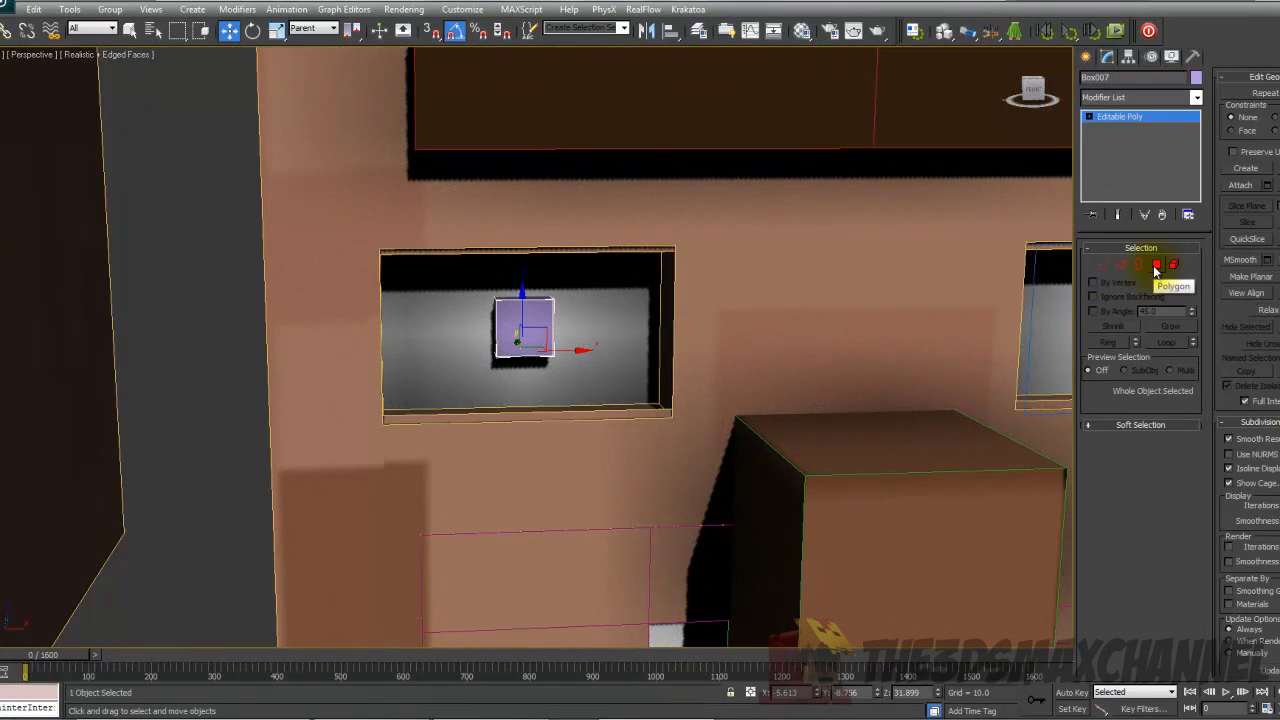
click(1156, 268)
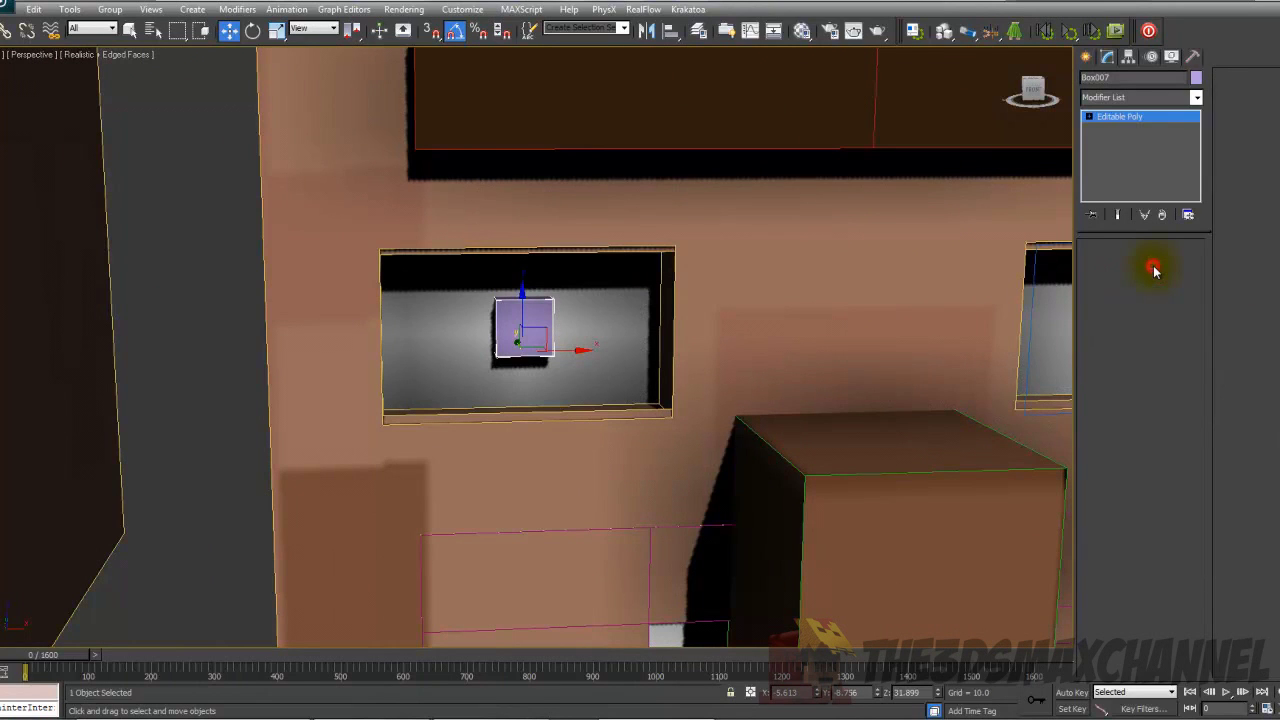
scroll(661, 317, down, 2)
scroll(609, 286, up, 5)
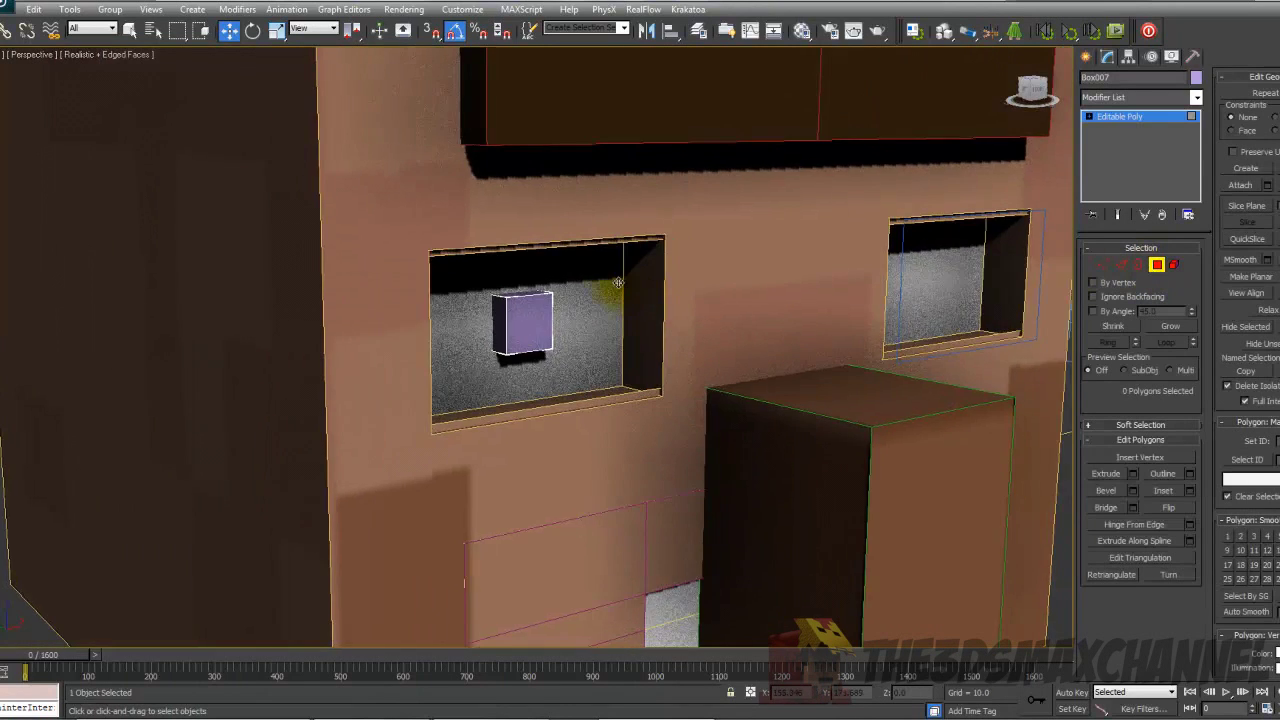
click(404, 266)
alt+middle_drag(406, 265, 521, 275)
ctrl+click(414, 273)
scroll(652, 268, down, 4)
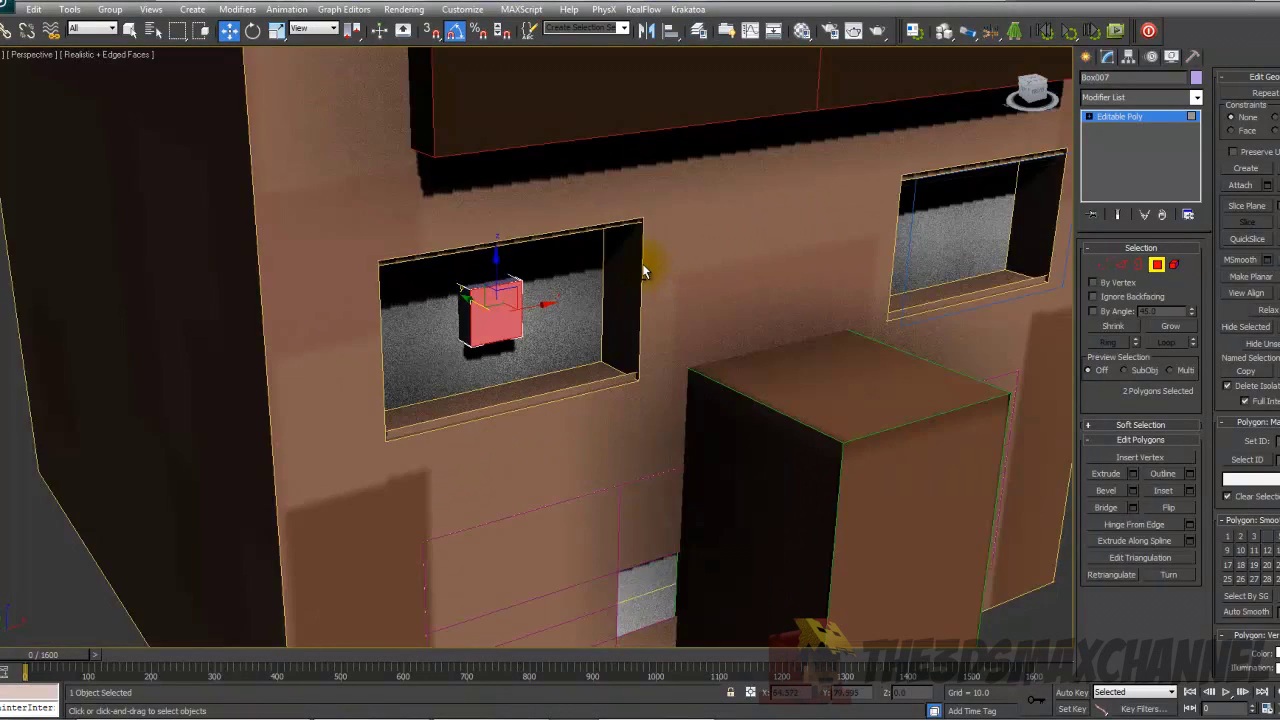
Inset the selected polygons of the pupil box by 0.3 and leave polygon editing.
scroll(646, 263, up, 5)
scroll(615, 260, down, 4)
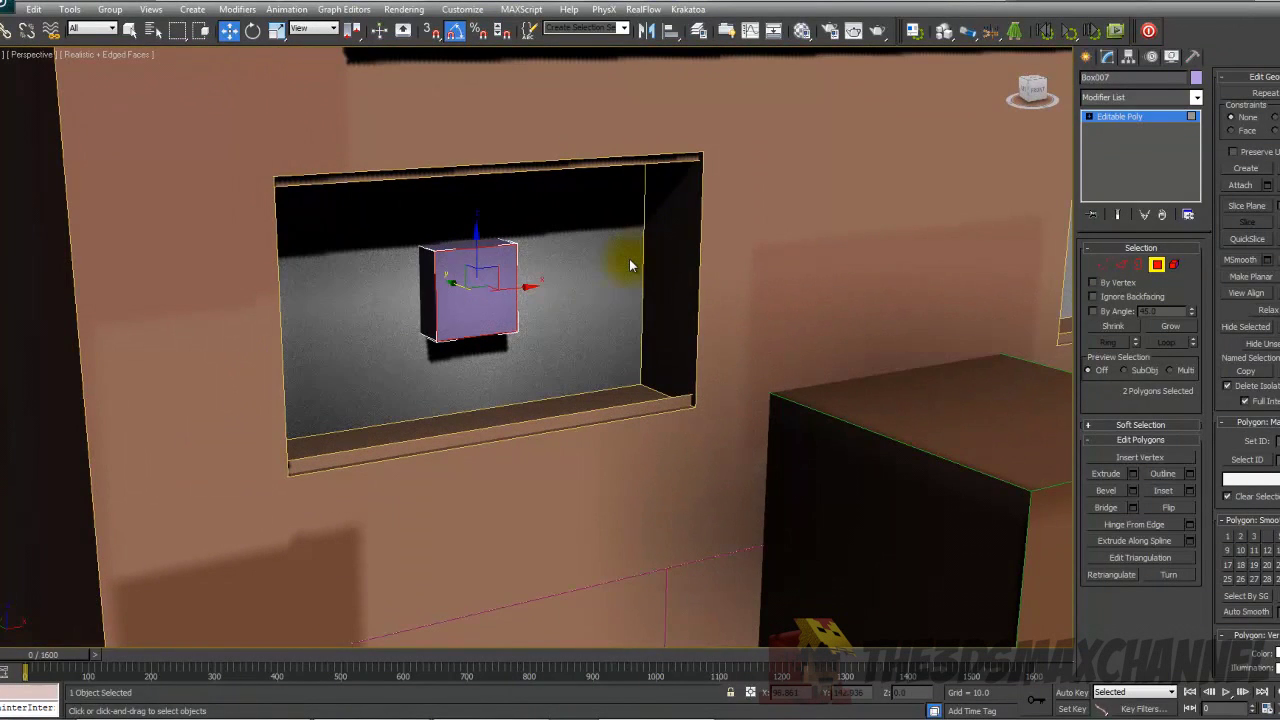
scroll(580, 259, up, 4)
scroll(580, 262, up, 1)
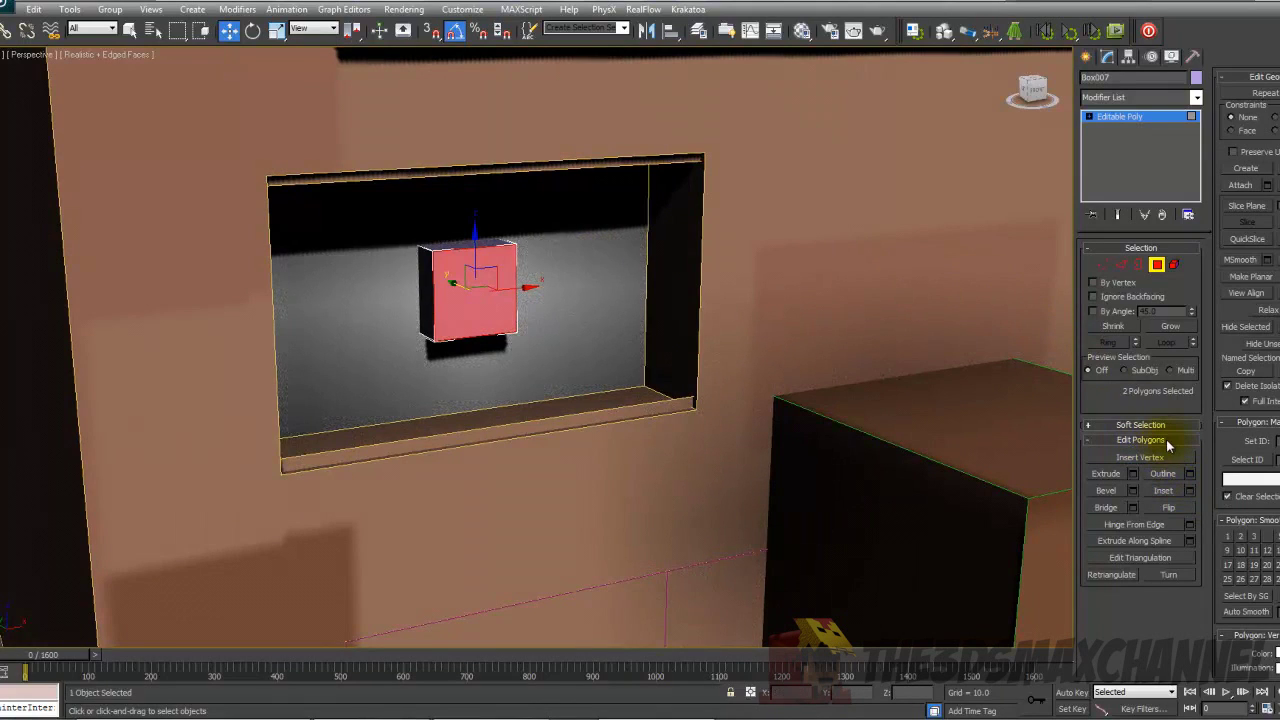
click(1190, 491)
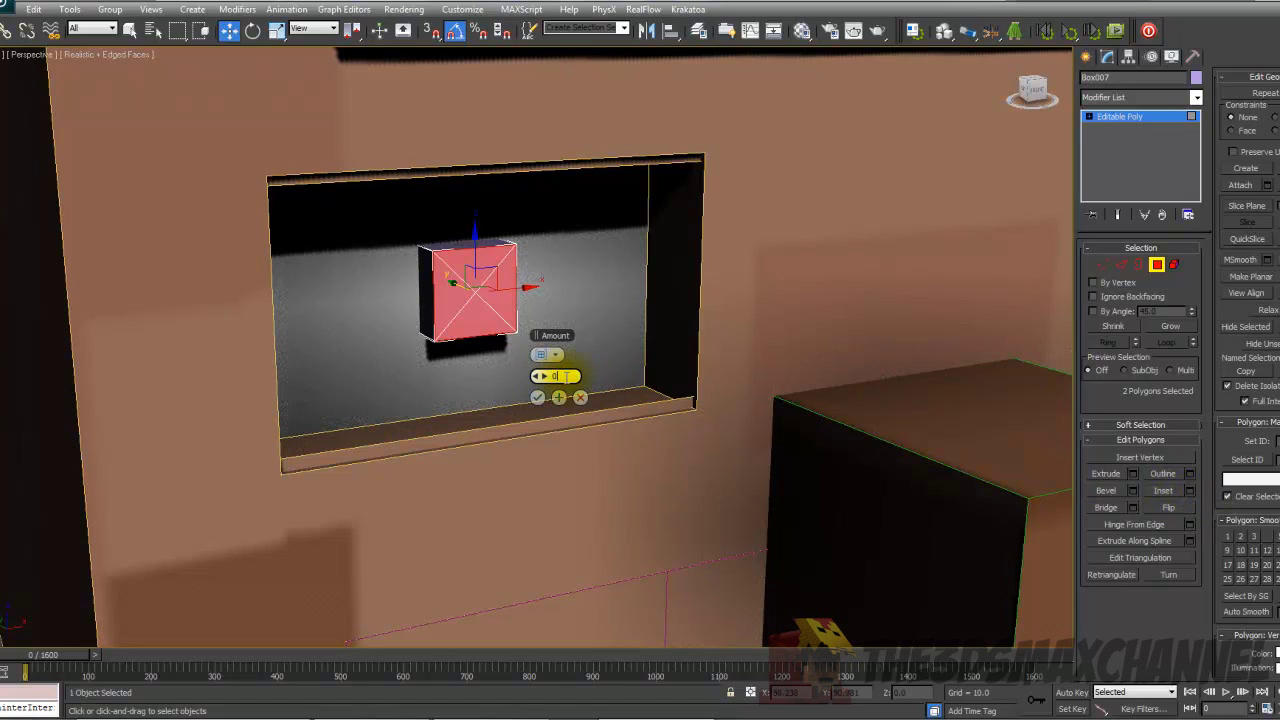
key(Return)
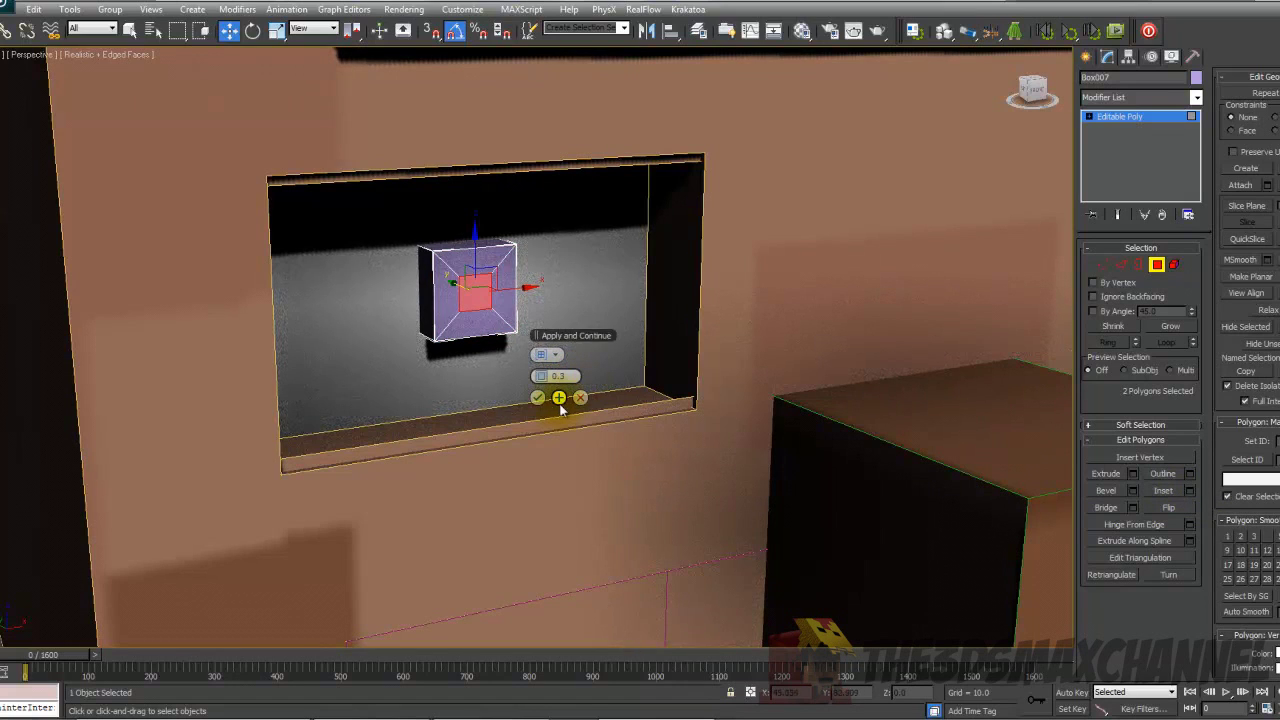
click(537, 398)
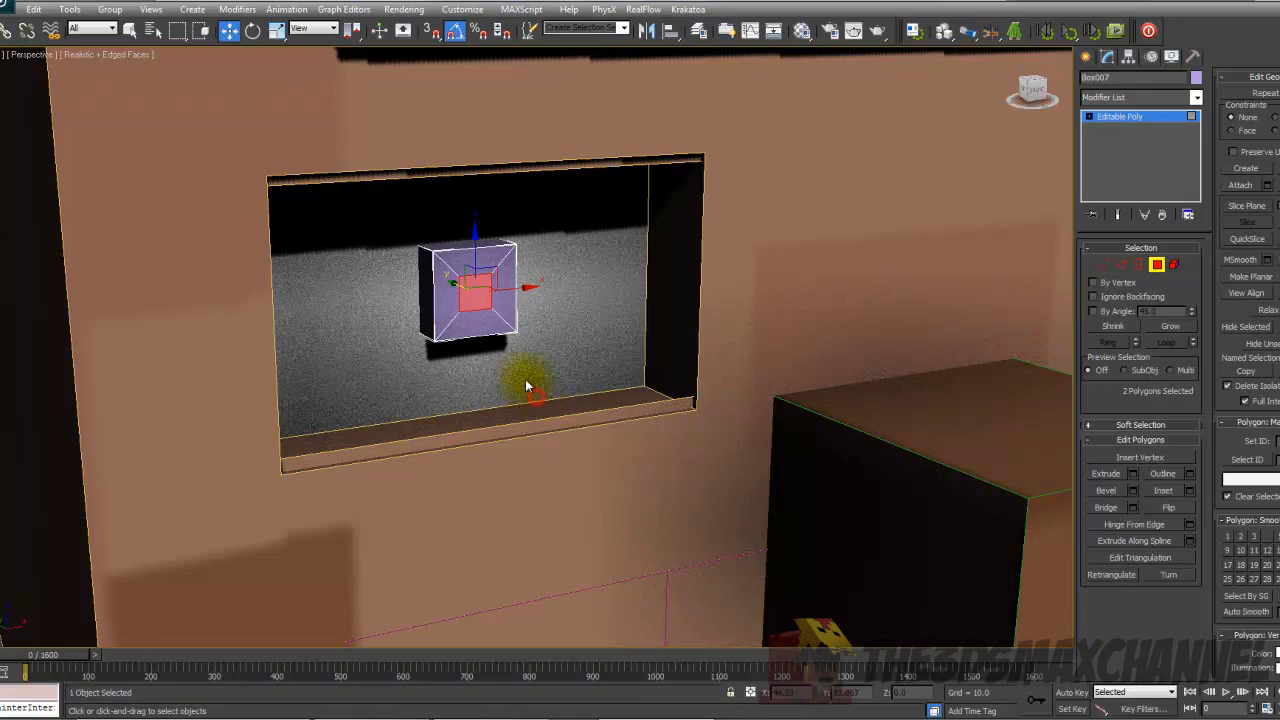
alt+middle_drag(526, 383, 500, 374)
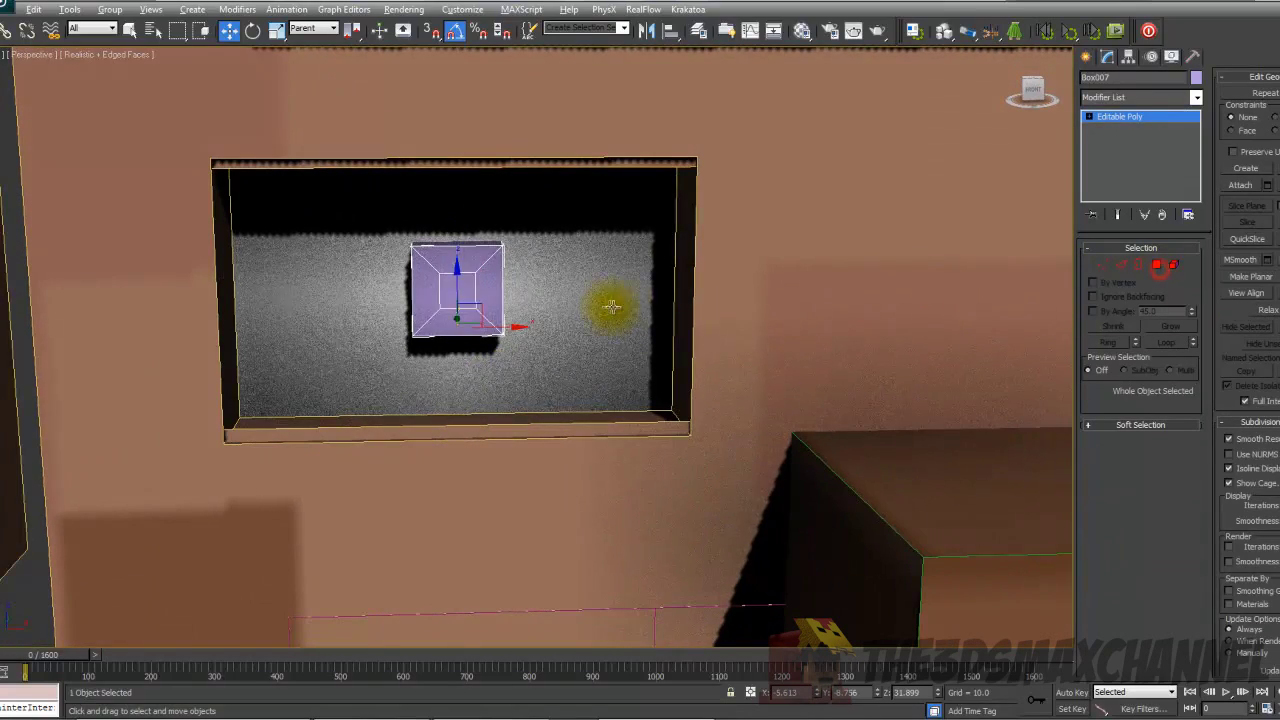
Examine the pupil box in its socket and the whole villager face from several distances and angles.
scroll(611, 307, down, 3)
alt+middle_drag(611, 307, 634, 301)
alt+middle_drag(529, 300, 509, 367)
scroll(471, 266, down, 3)
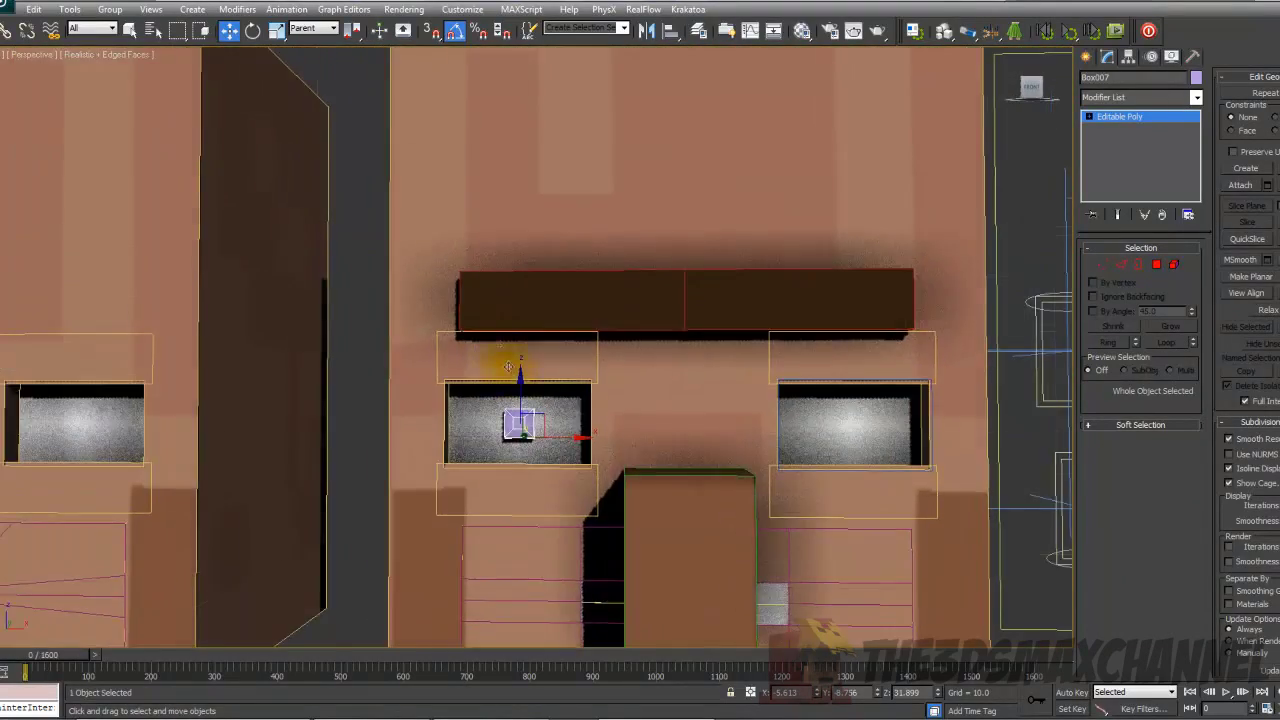
scroll(509, 367, down, 5)
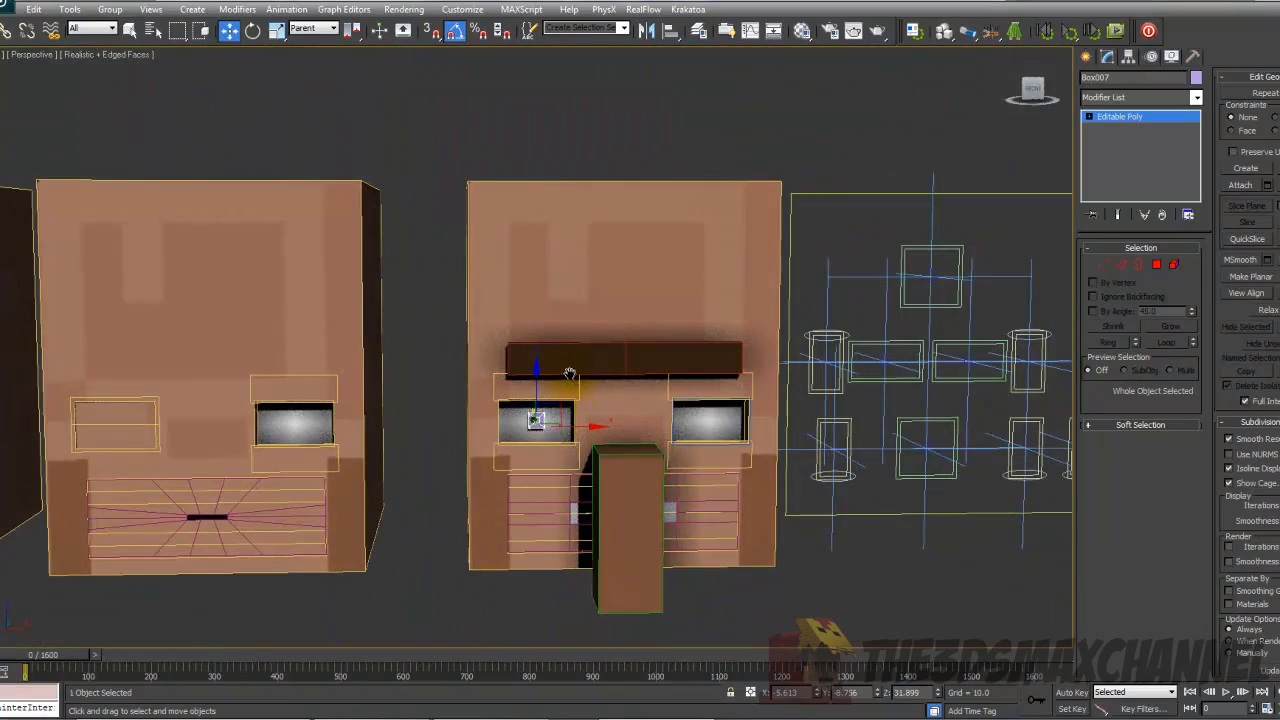
scroll(562, 360, up, 5)
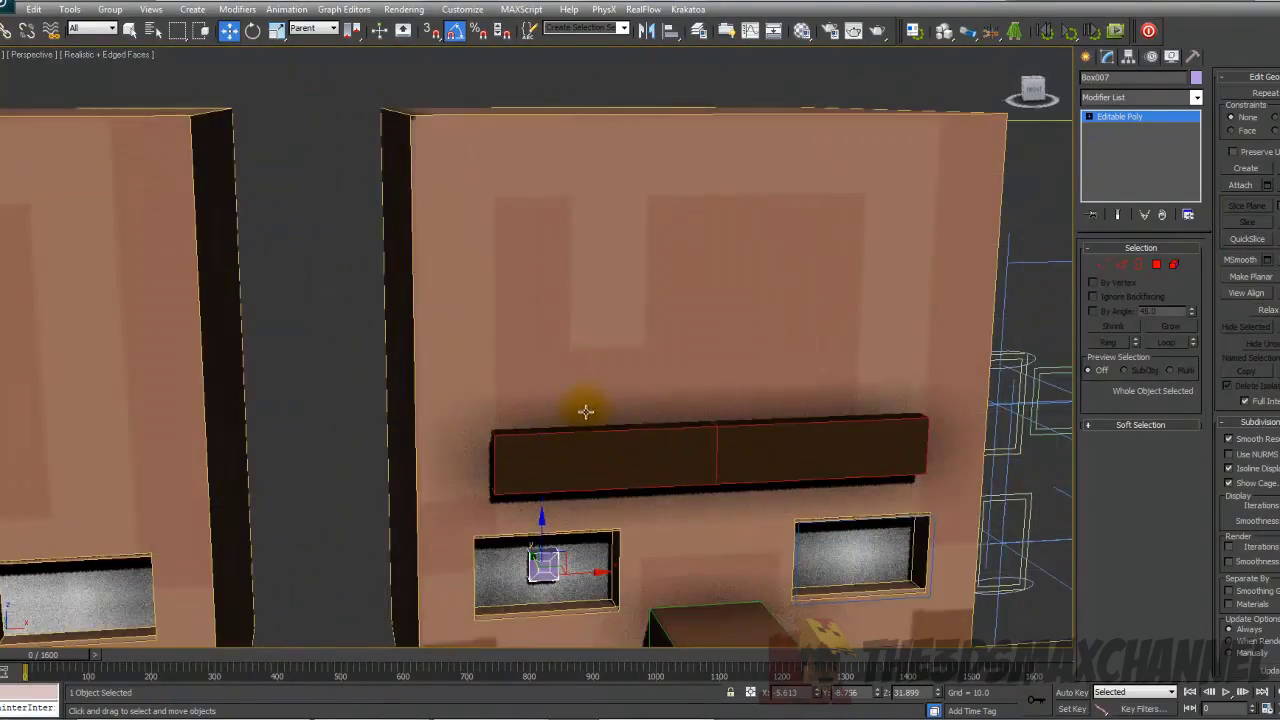
scroll(586, 411, down, 5)
alt+middle_drag(534, 251, 591, 323)
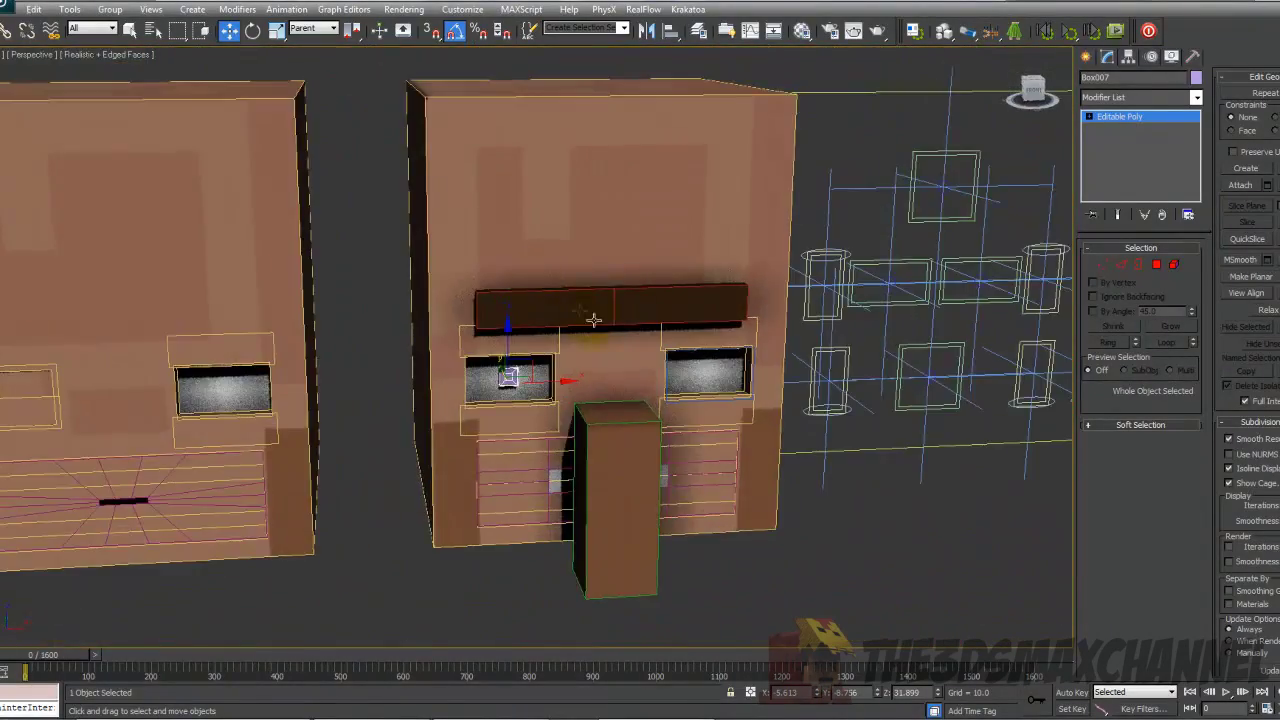
scroll(591, 323, up, 3)
scroll(546, 260, up, 2)
alt+middle_drag(522, 264, 550, 285)
scroll(531, 266, down, 3)
scroll(578, 269, up, 2)
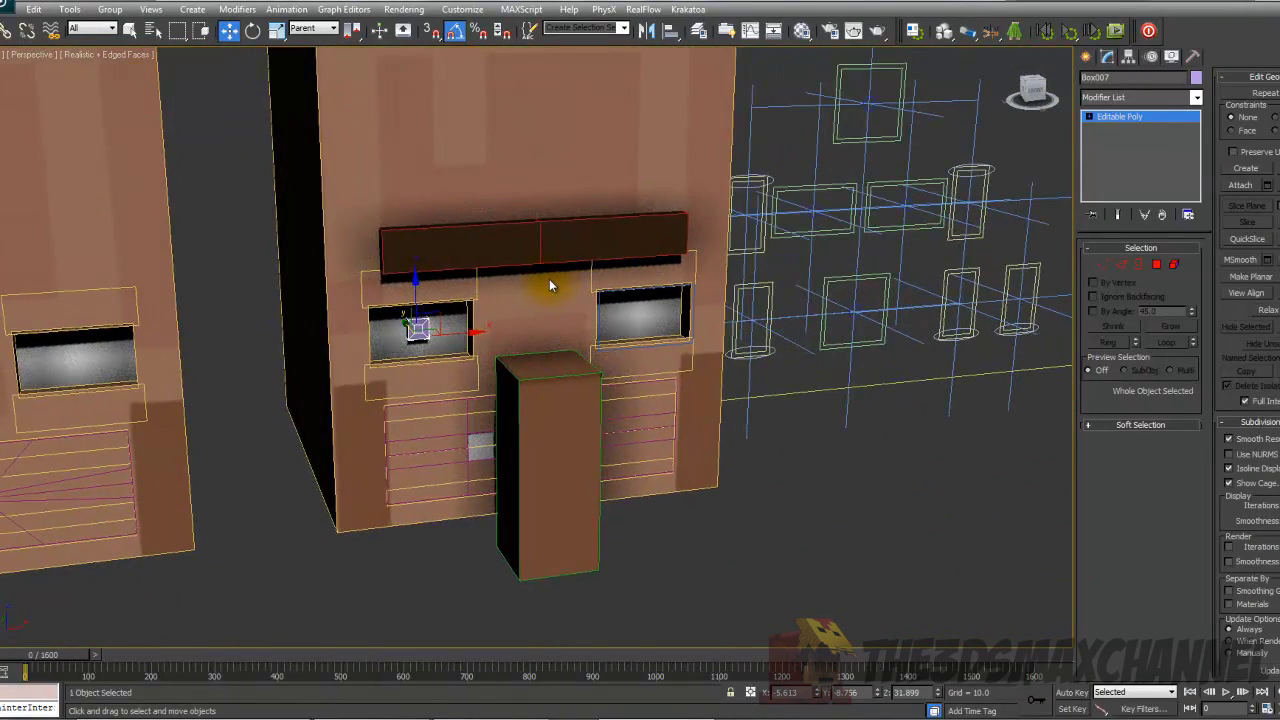
Inspect the inset pupil inside its socket and compare it with the empty socket and the neighbouring head copies.
scroll(580, 286, down, 4)
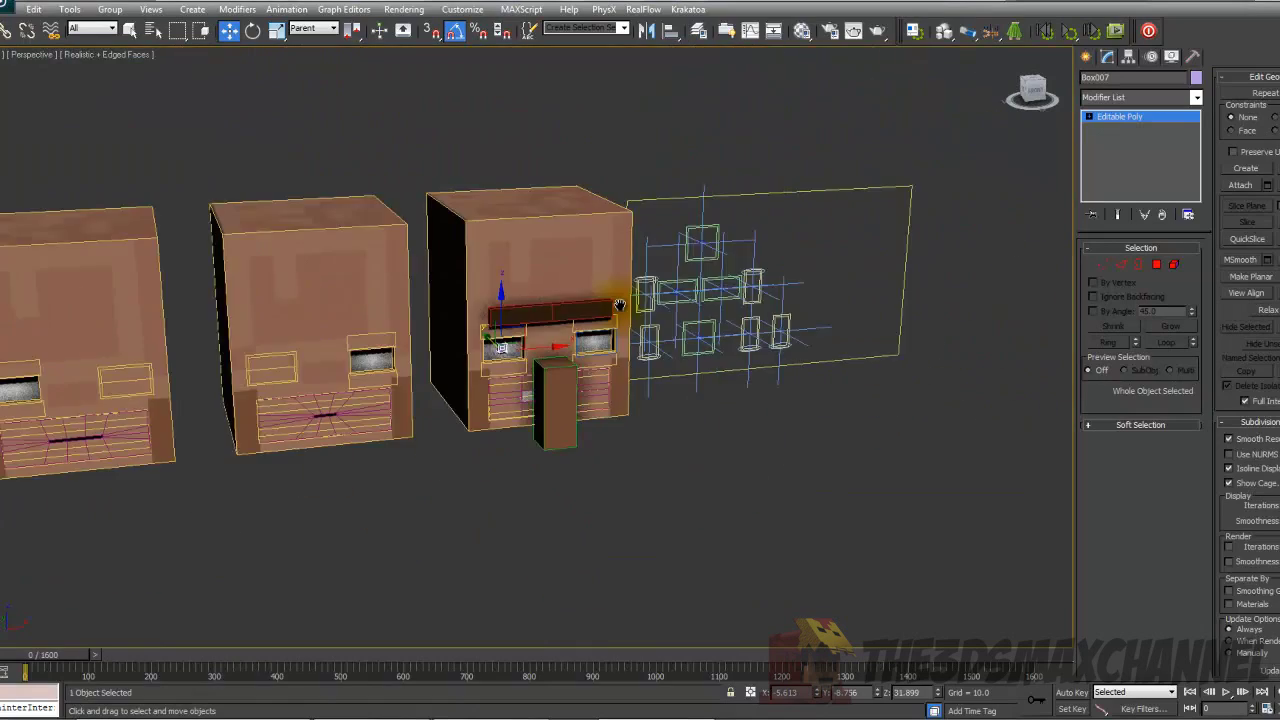
scroll(585, 287, up, 2)
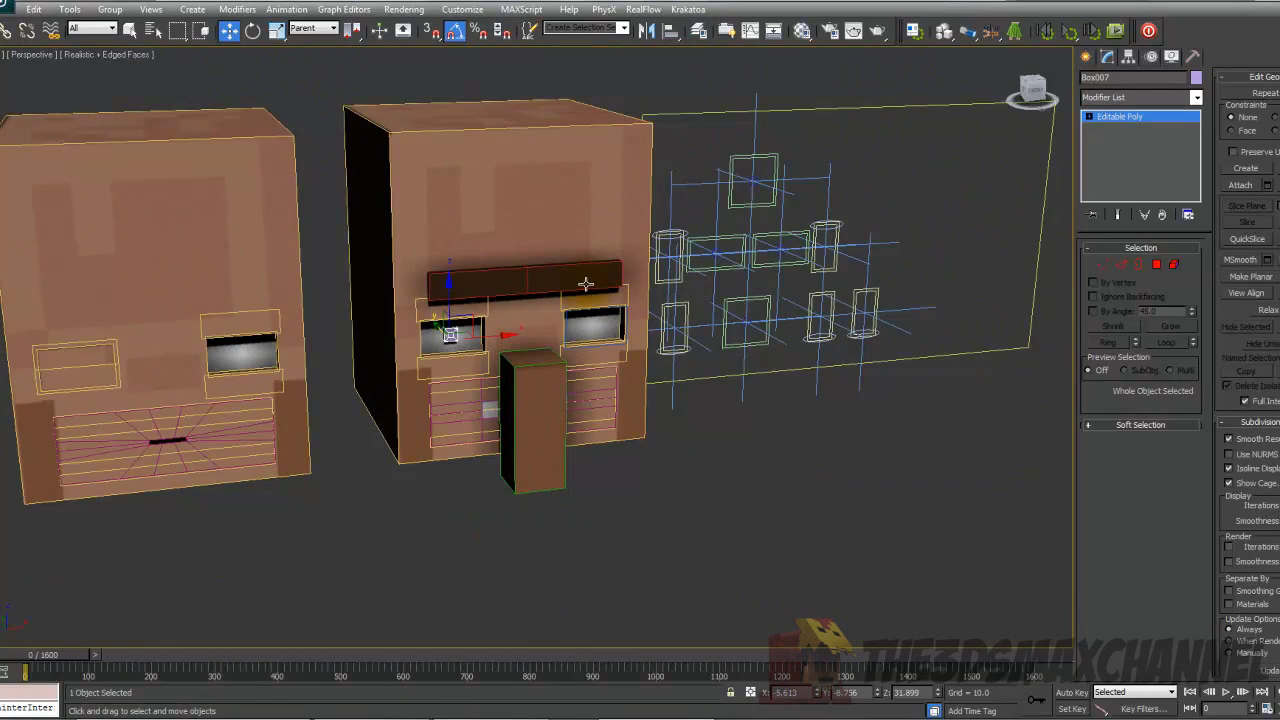
scroll(622, 346, up, 4)
scroll(651, 334, down, 3)
alt+middle_drag(683, 366, 677, 334)
scroll(536, 345, up, 3)
scroll(509, 366, up, 3)
scroll(509, 370, down, 2)
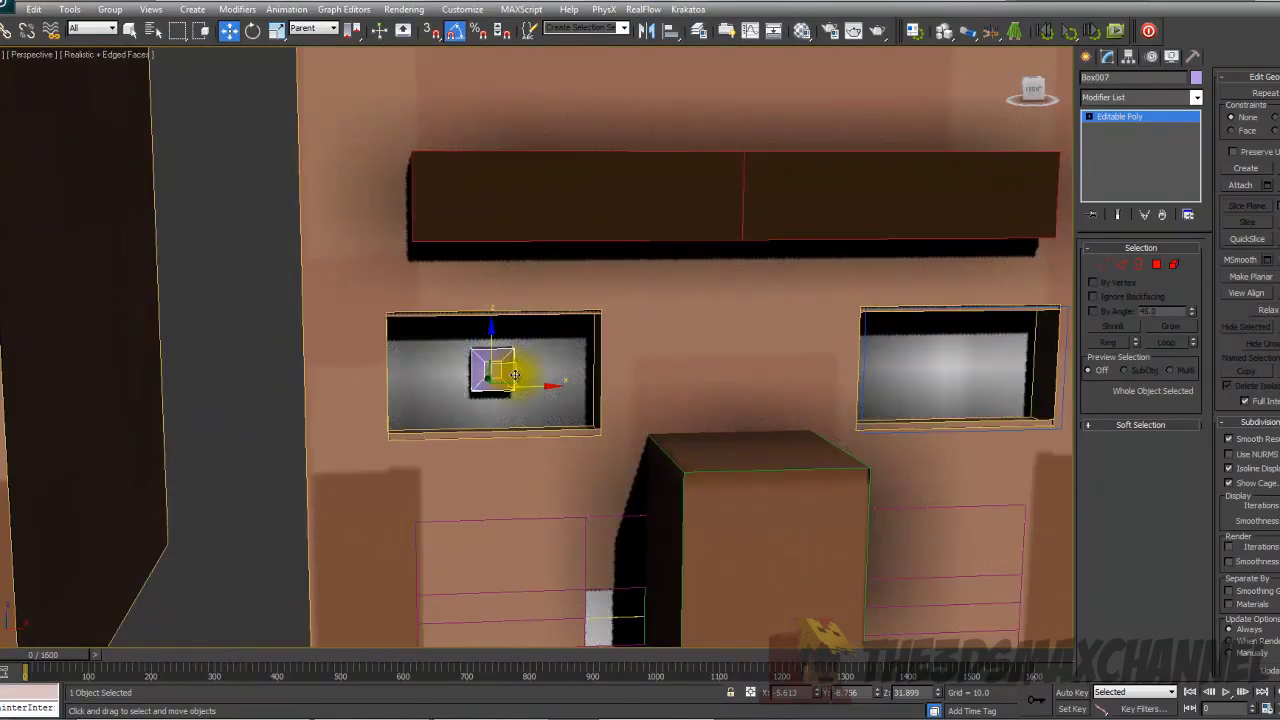
scroll(509, 366, up, 4)
scroll(508, 366, down, 4)
alt+middle_drag(508, 368, 998, 383)
scroll(660, 362, up, 5)
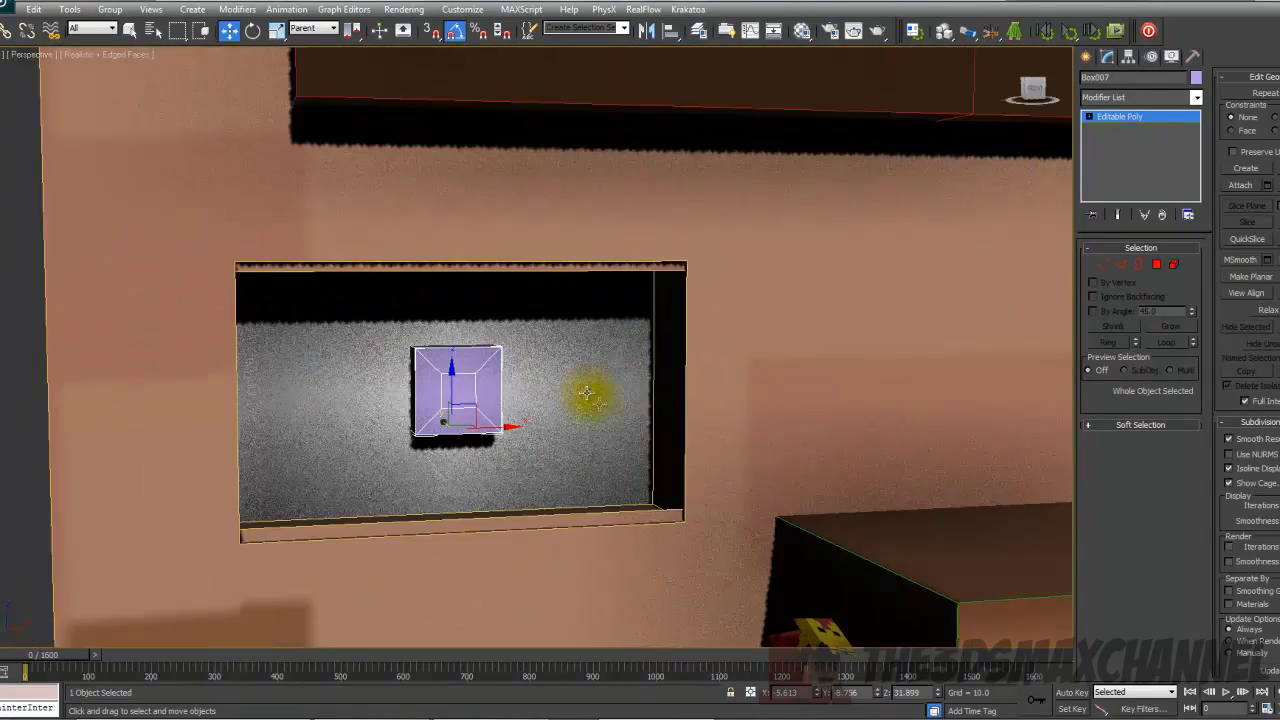
scroll(595, 396, down, 6)
scroll(590, 398, up, 4)
scroll(572, 397, up, 5)
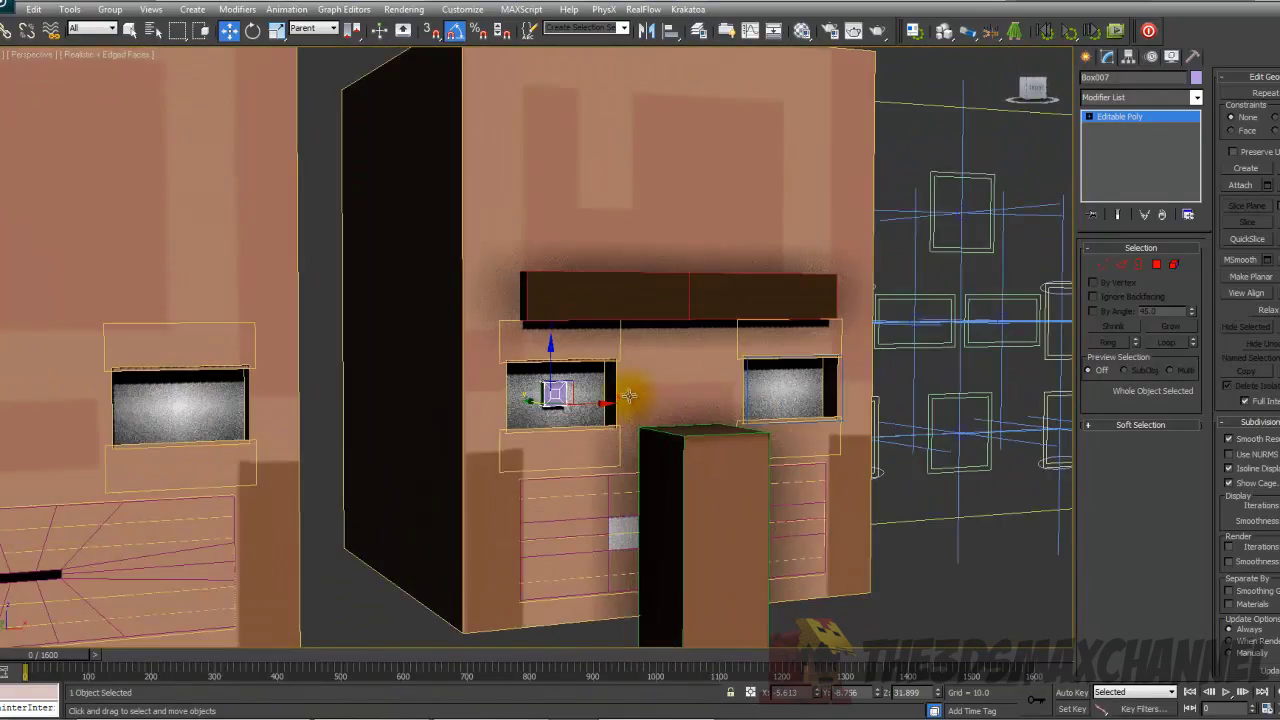
scroll(602, 388, down, 4)
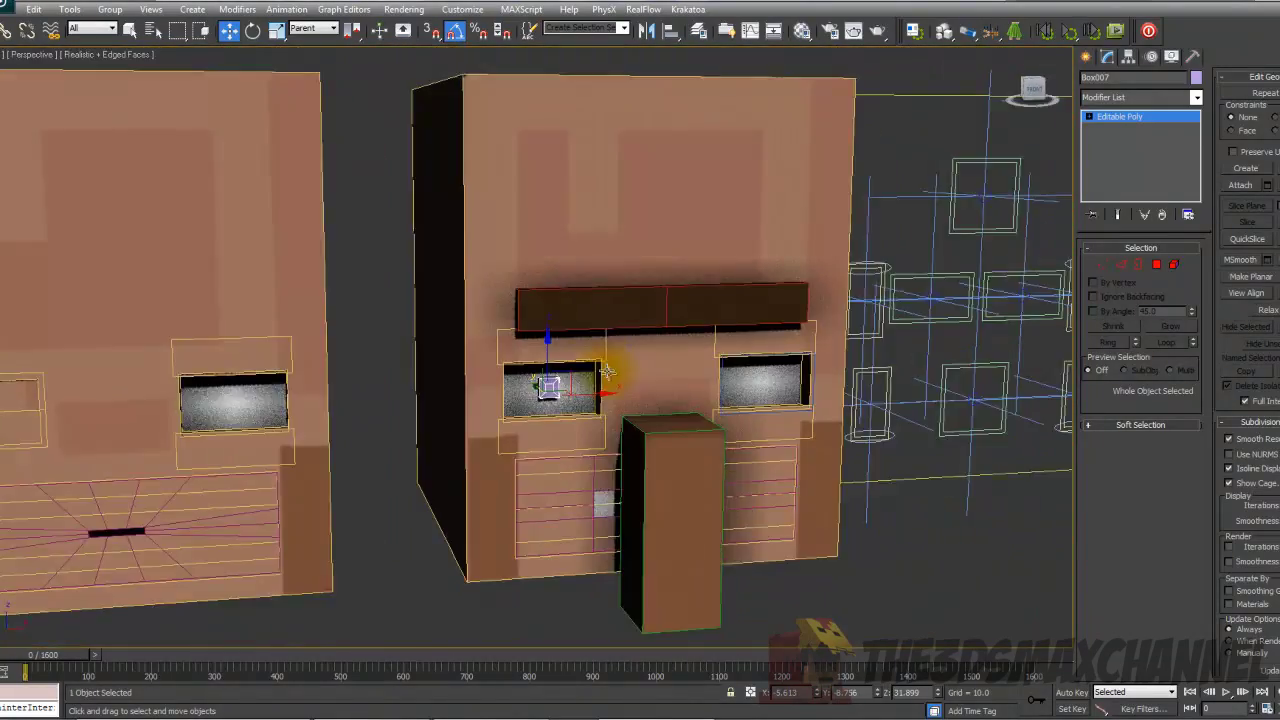
scroll(600, 366, up, 4)
scroll(617, 356, down, 4)
scroll(586, 337, up, 3)
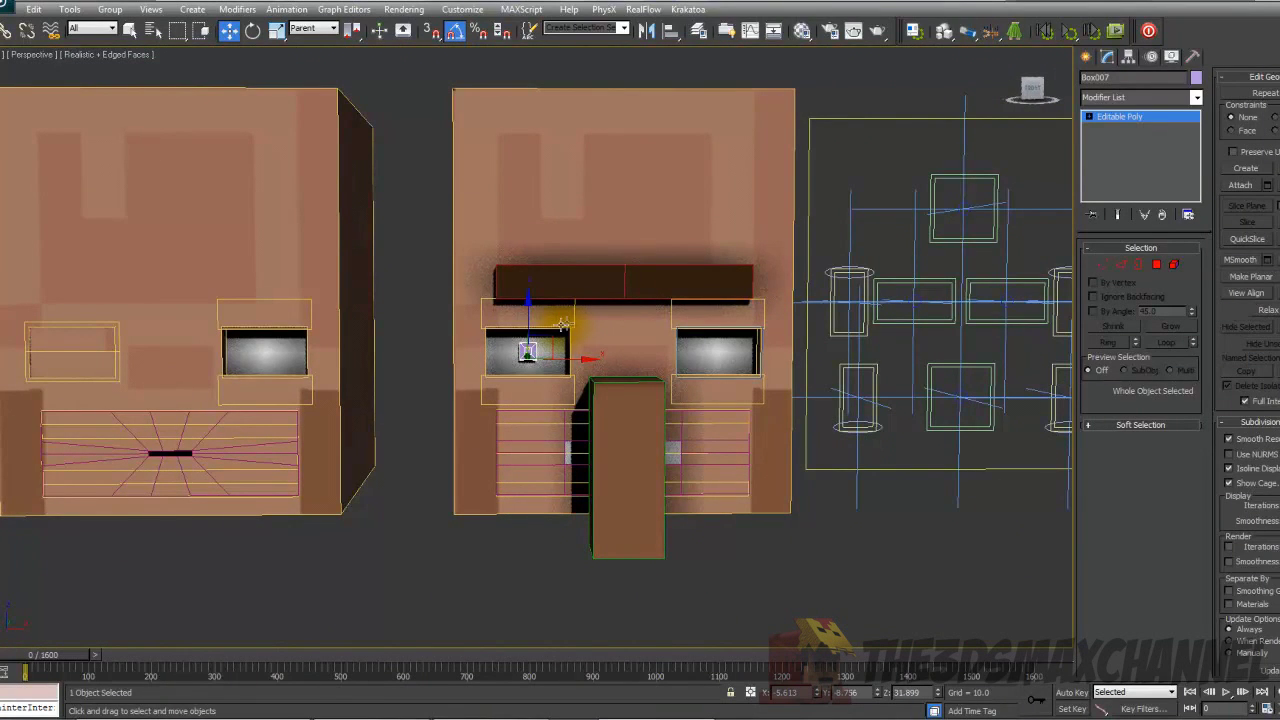
Clone the pupil box as a single independent copy placed straight above the villager head.
middle_drag(563, 323, 543, 393)
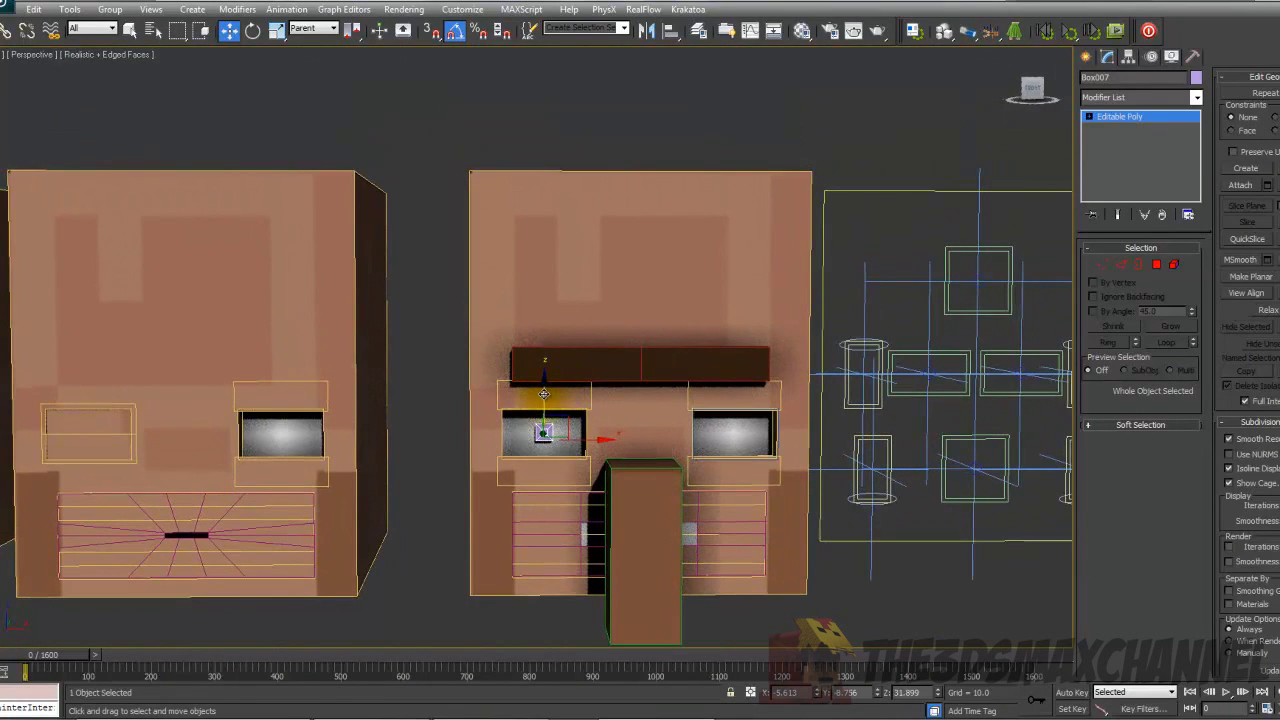
mouse_move(544, 397)
shift+mouse_down()
mouse_move(580, 91)
mouse_move(585, 100)
shift+mouse_up()
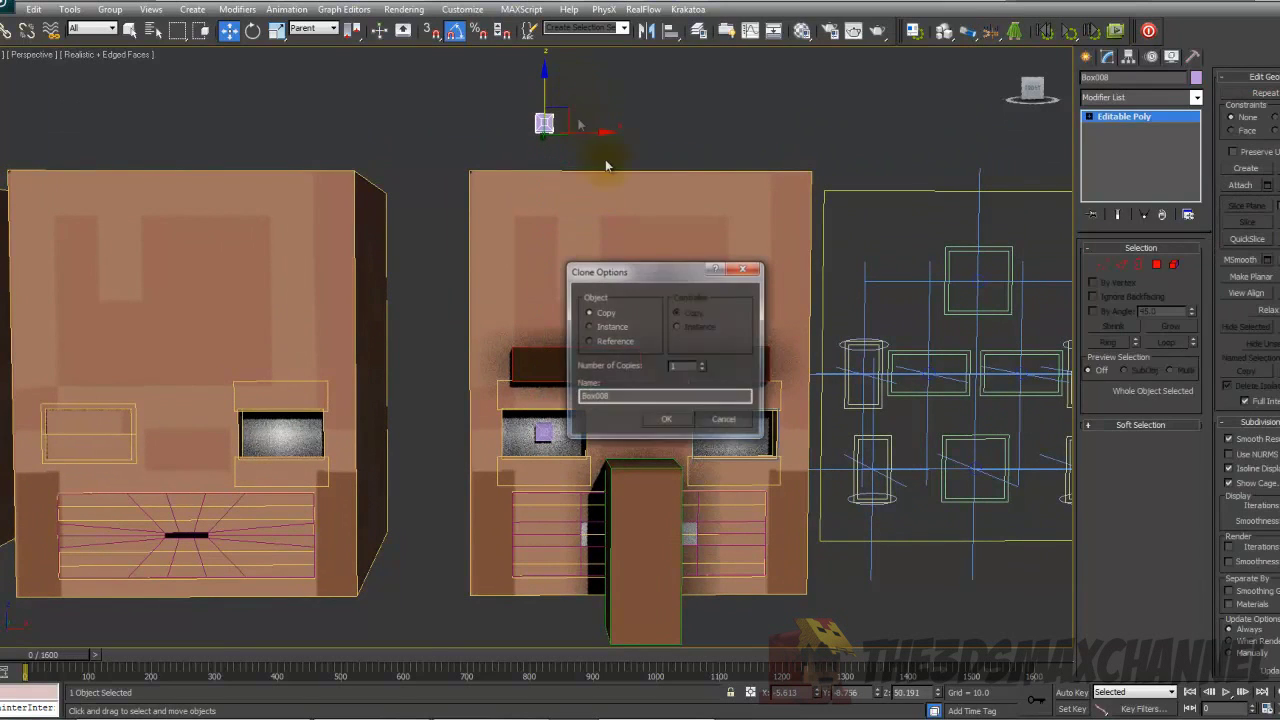
click(670, 424)
Select the eight outer corner vertices of the copied pupil box, leaving the inset vertices unselected.
alt+middle_drag(560, 286, 572, 298)
scroll(604, 440, up, 4)
mouse_move(593, 230)
middle_down()
mouse_move(604, 440)
mouse_move(643, 389)
mouse_move(797, 337)
mouse_move(936, 269)
middle_up()
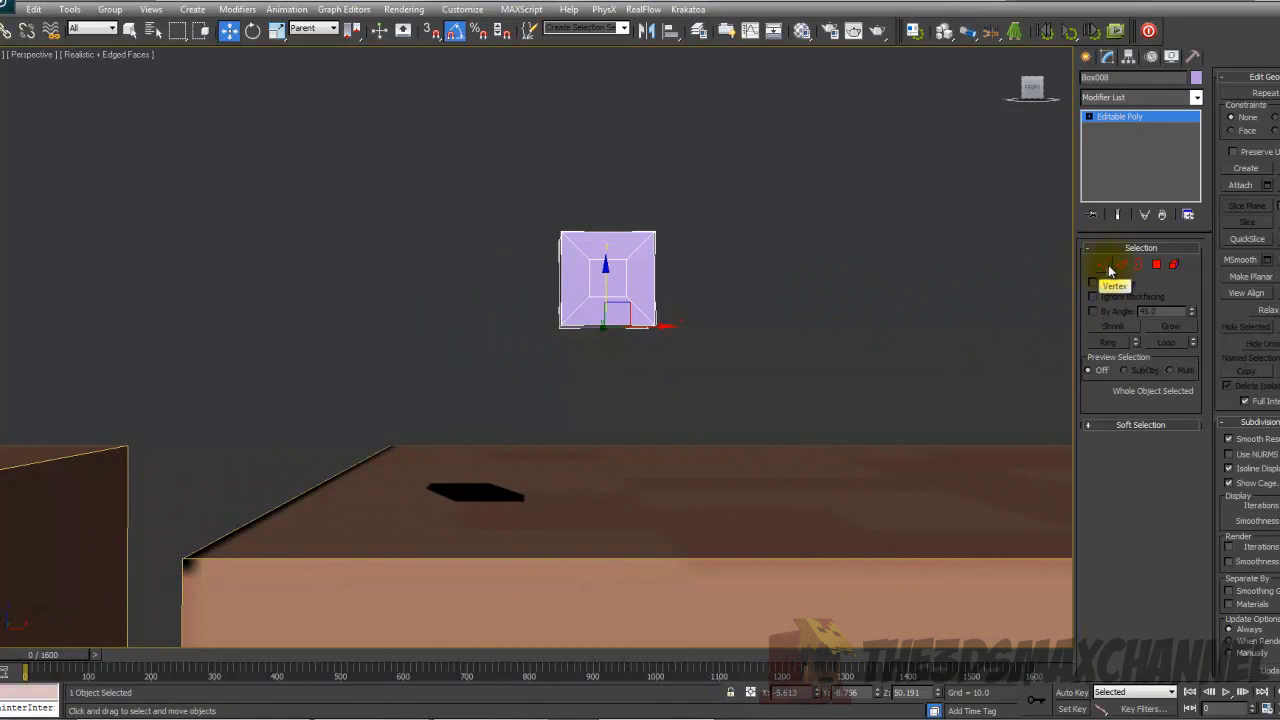
click(1103, 264)
middle_drag(777, 280, 734, 343)
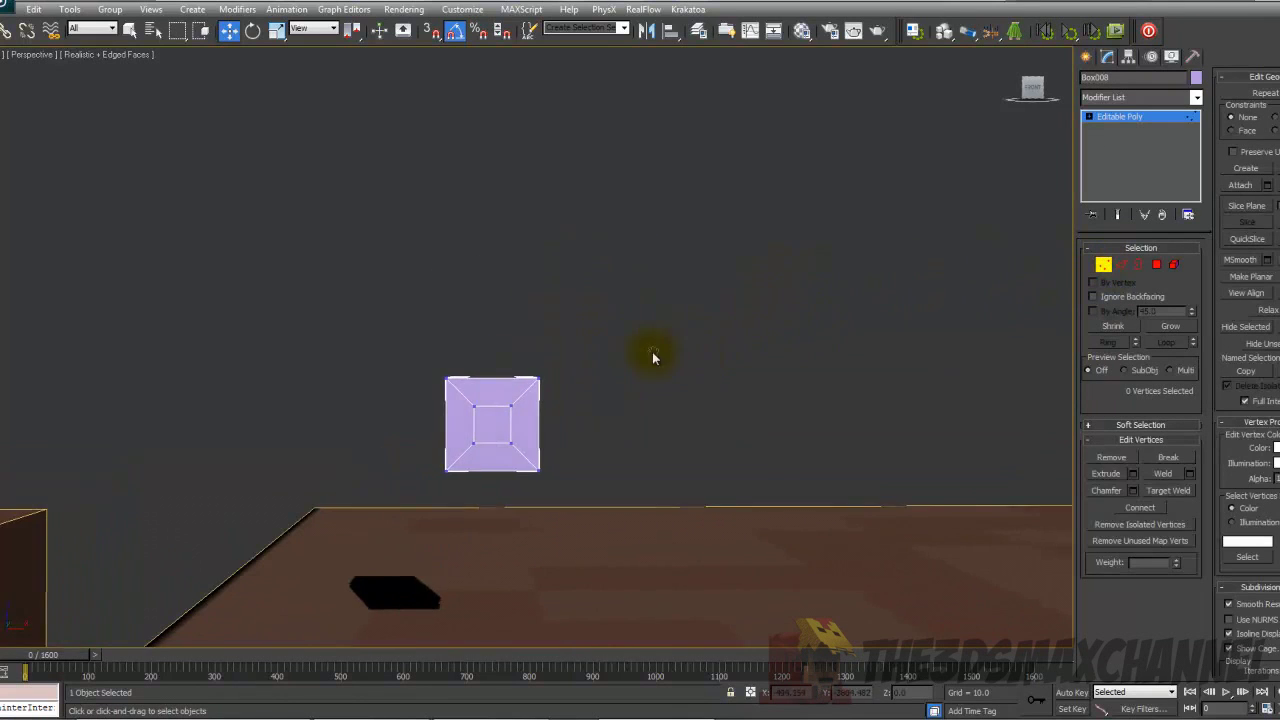
middle_drag(652, 357, 689, 331)
key(F3)
drag(466, 300, 697, 341)
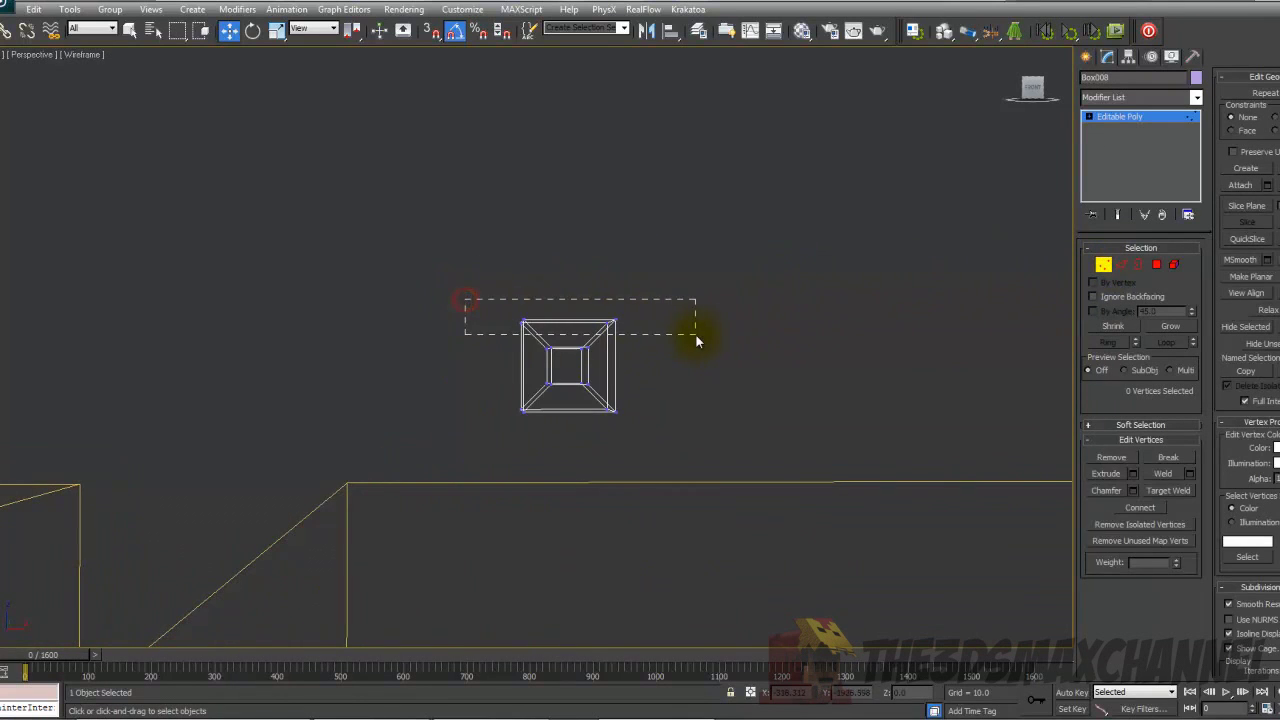
scroll(668, 430, up, 2)
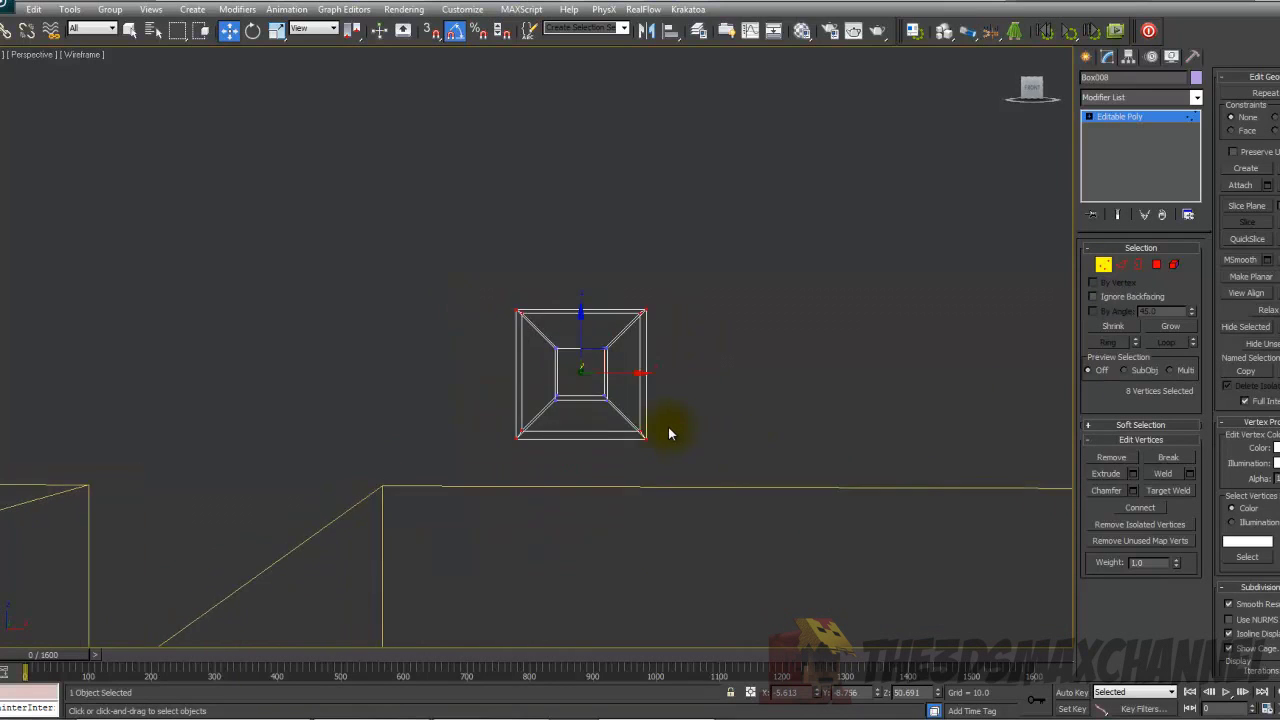
scroll(672, 430, down, 5)
key(F3)
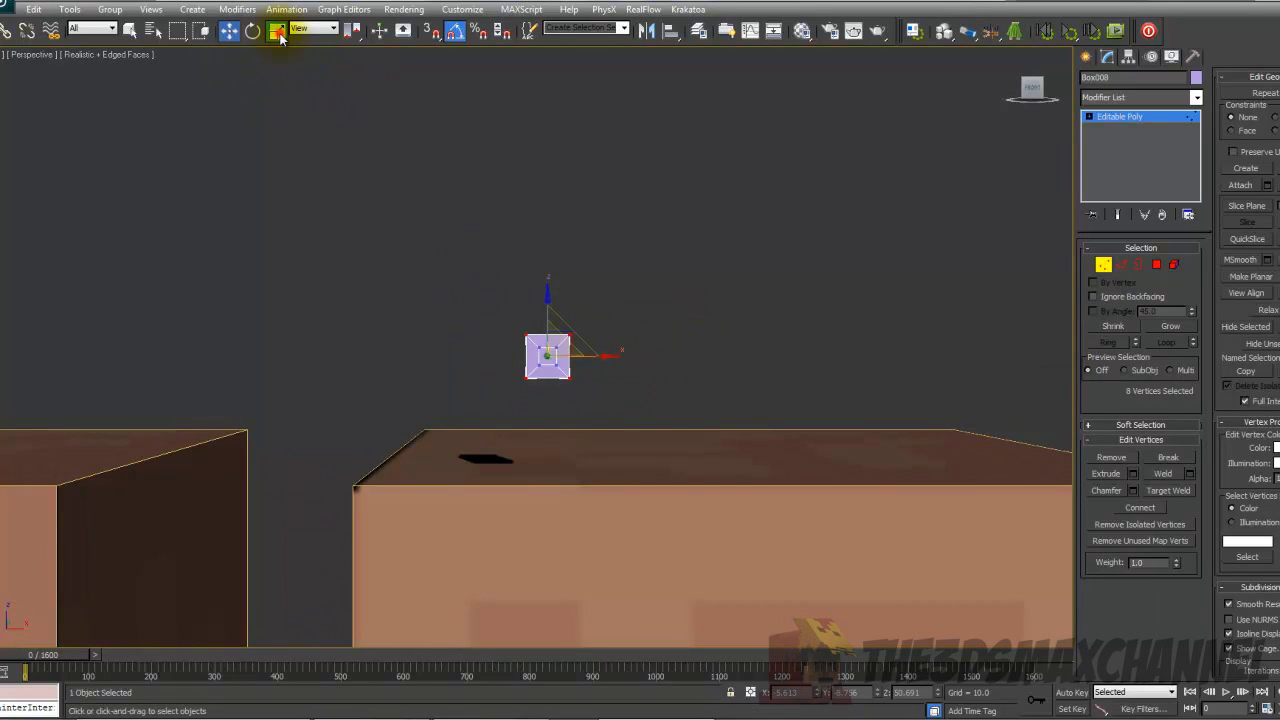
Scale the copy's selected corner vertices up uniformly and leave vertex editing.
click(278, 31)
drag(570, 338, 660, 263)
alt+middle_drag(660, 263, 501, 285)
scroll(468, 262, down, 3)
scroll(470, 262, up, 3)
scroll(474, 250, down, 4)
scroll(510, 286, up, 5)
scroll(517, 287, down, 3)
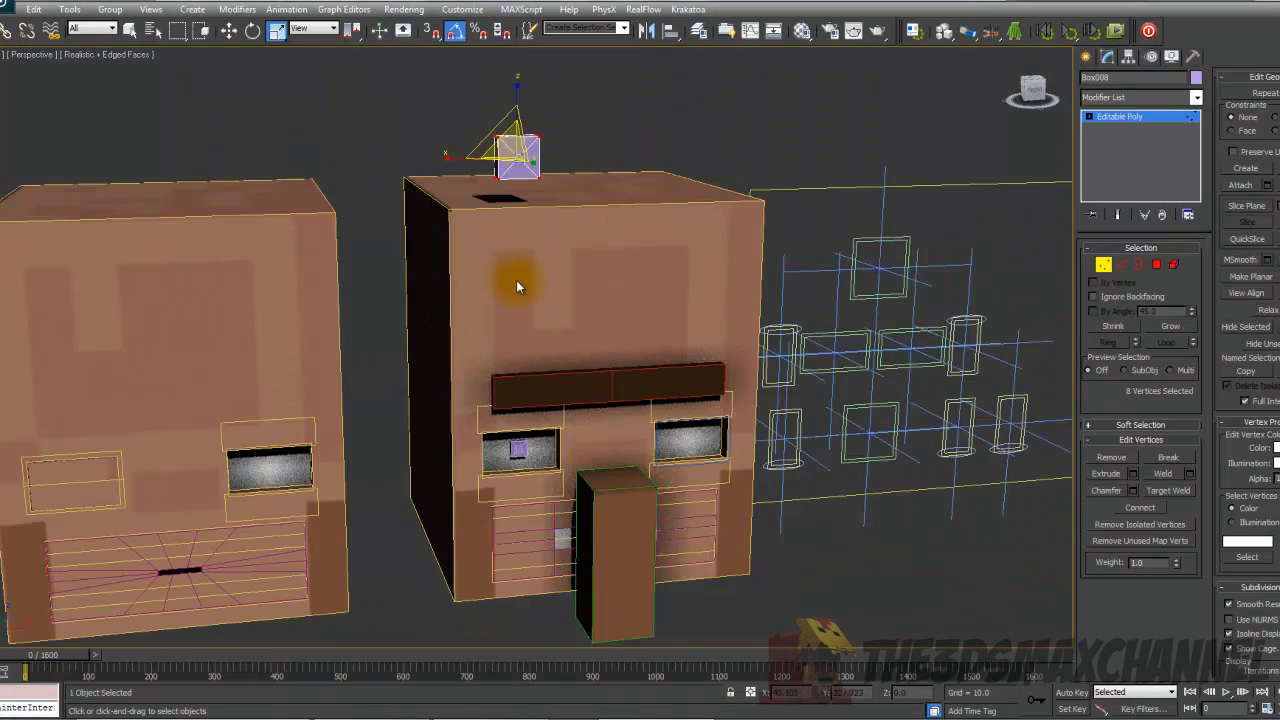
click(1103, 265)
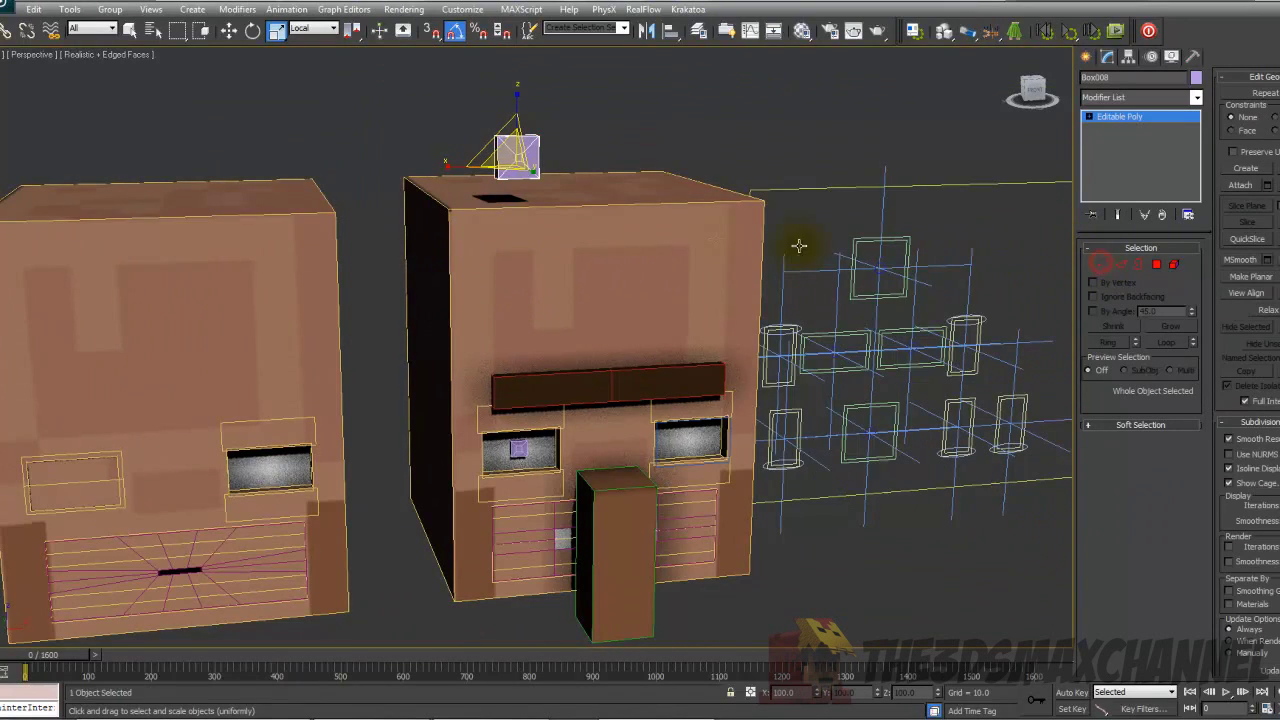
Hide the edged-face display and set the object color of both pupil boxes to black.
alt+middle_drag(800, 246, 650, 238)
key(F4)
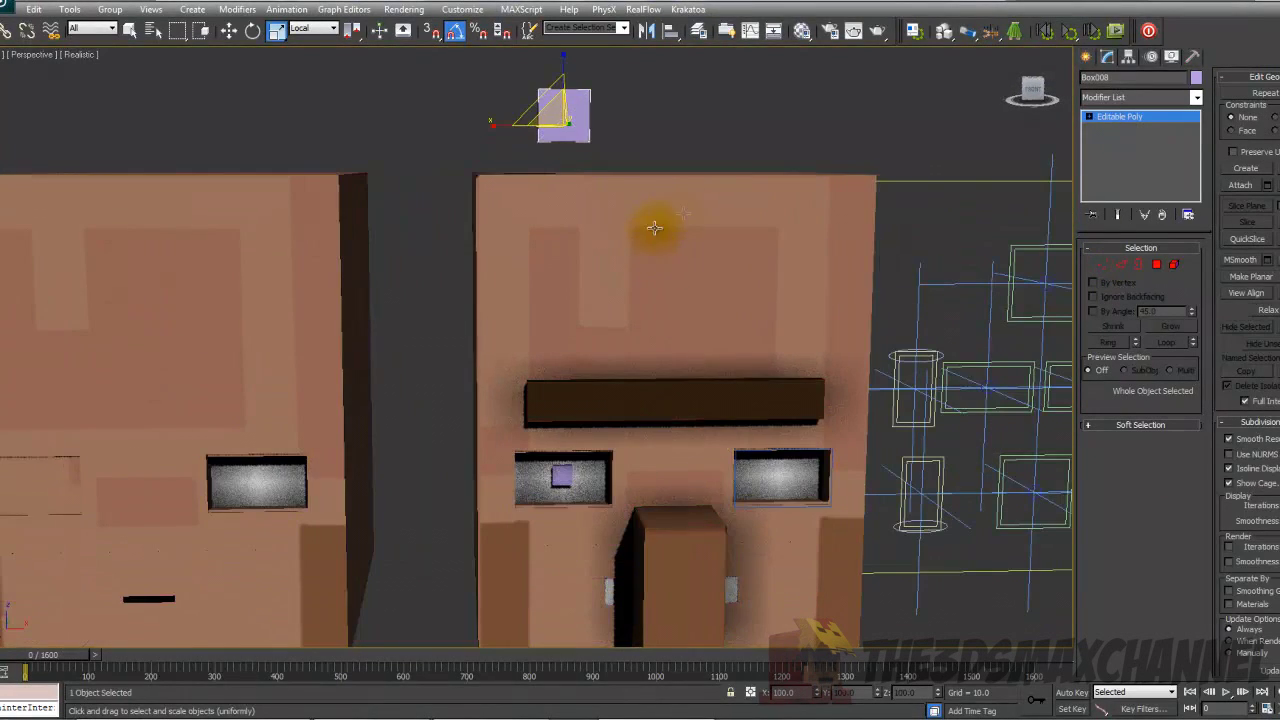
click(549, 477)
click(1196, 77)
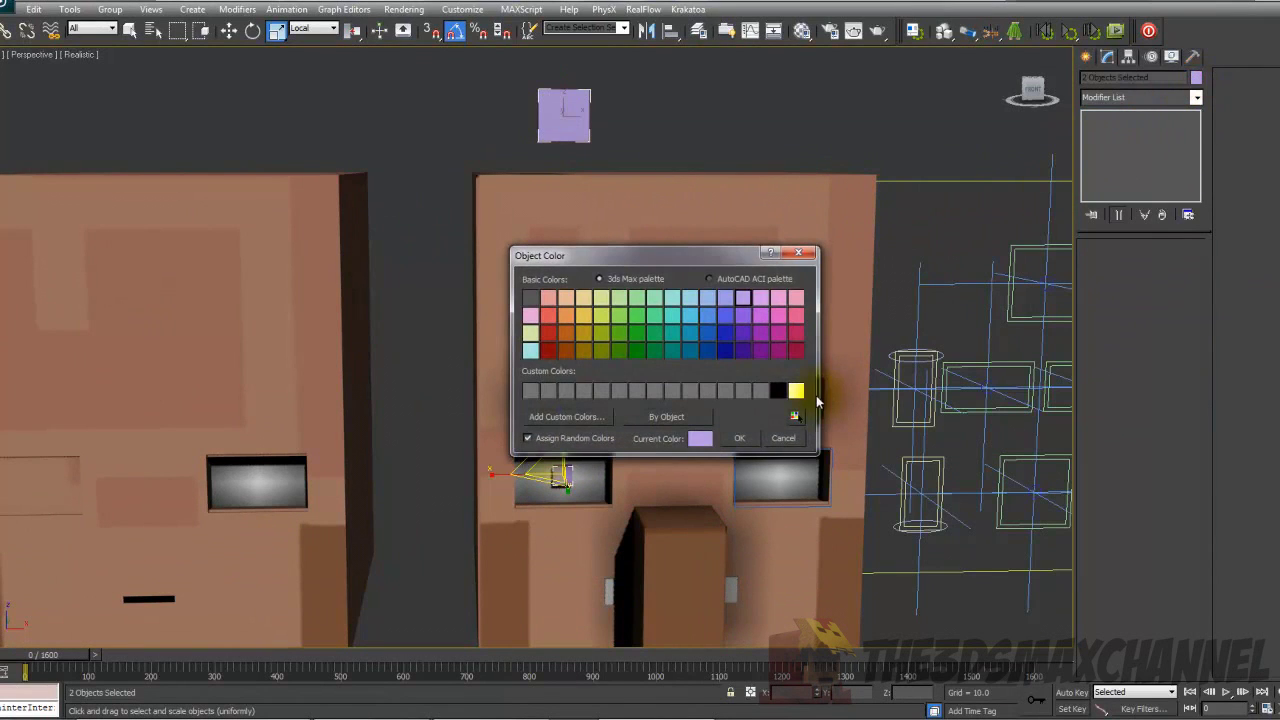
click(739, 438)
click(709, 106)
alt+middle_drag(700, 200, 611, 251)
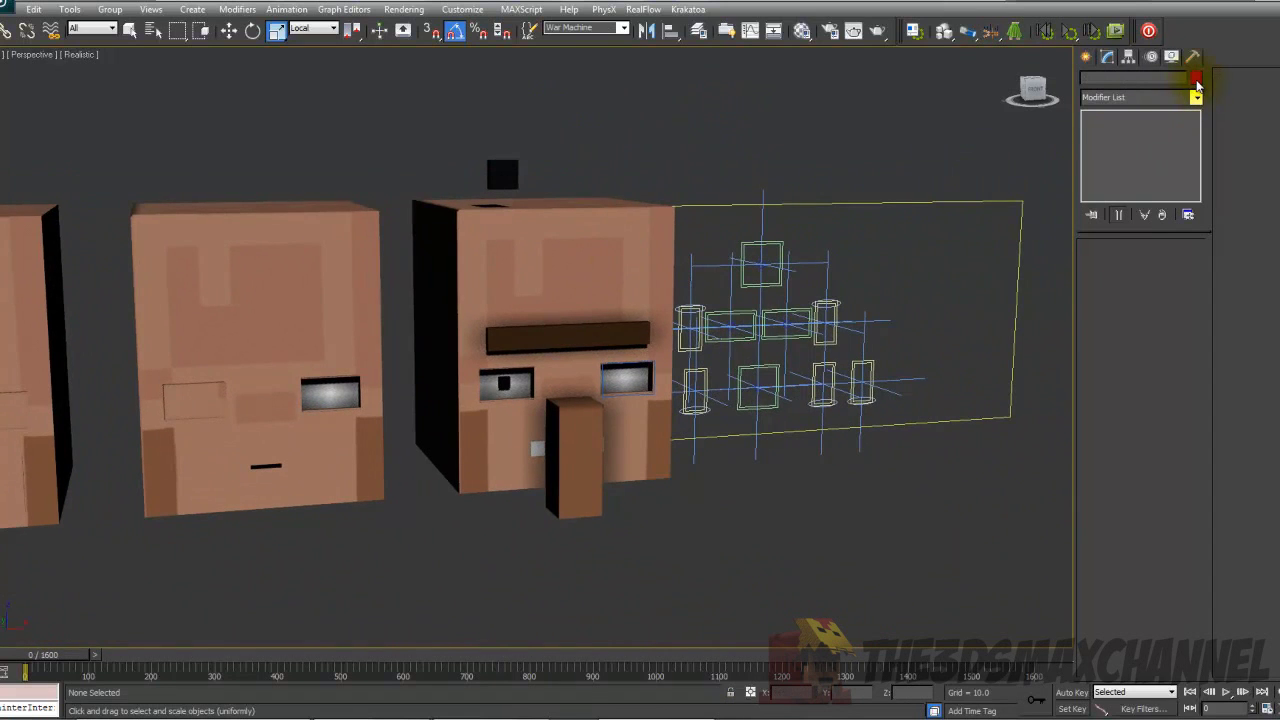
click(490, 176)
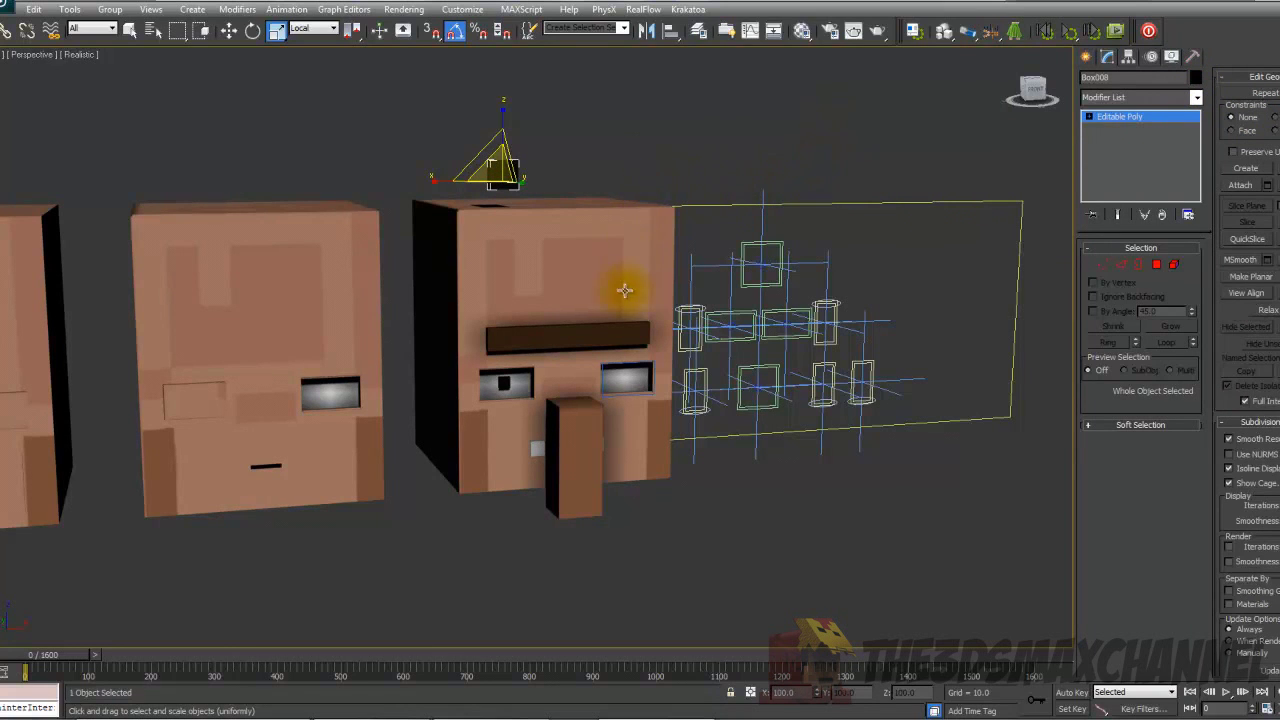
scroll(623, 286, up, 8)
scroll(640, 305, down, 4)
scroll(647, 315, down, 6)
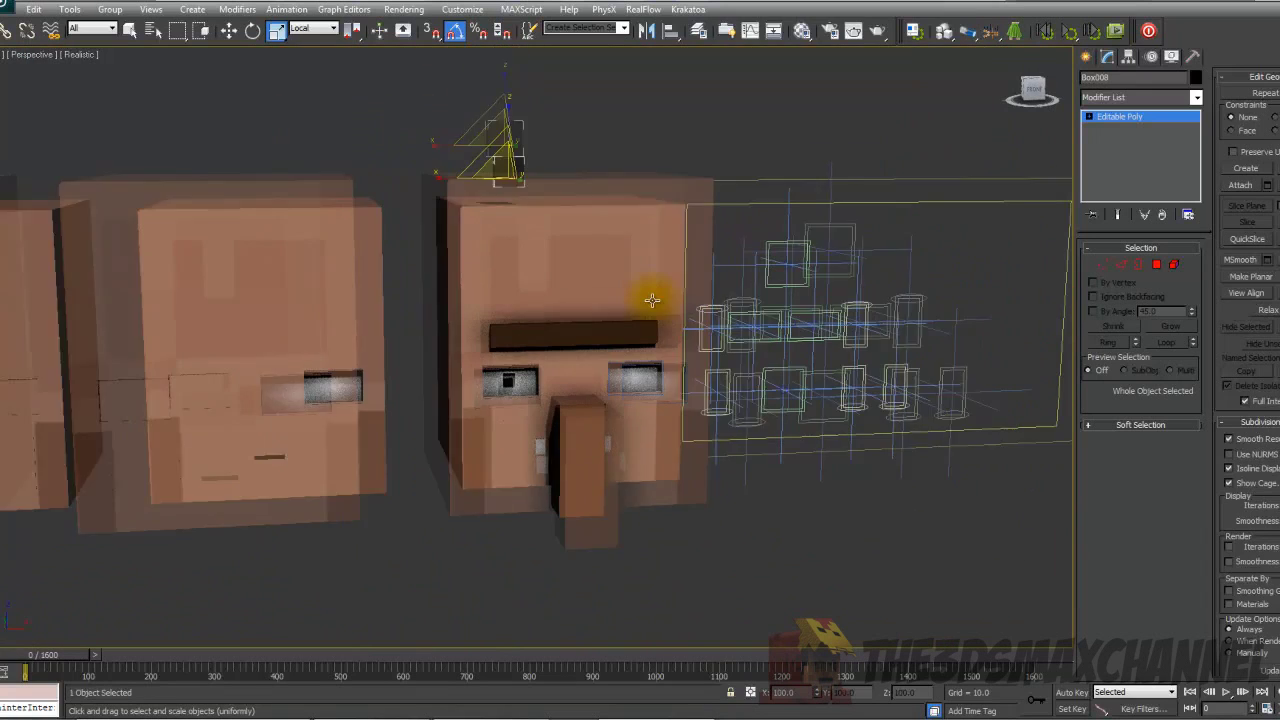
scroll(586, 283, up, 3)
Add a Morpher modifier to the original pupil box inside the eye socket.
click(503, 388)
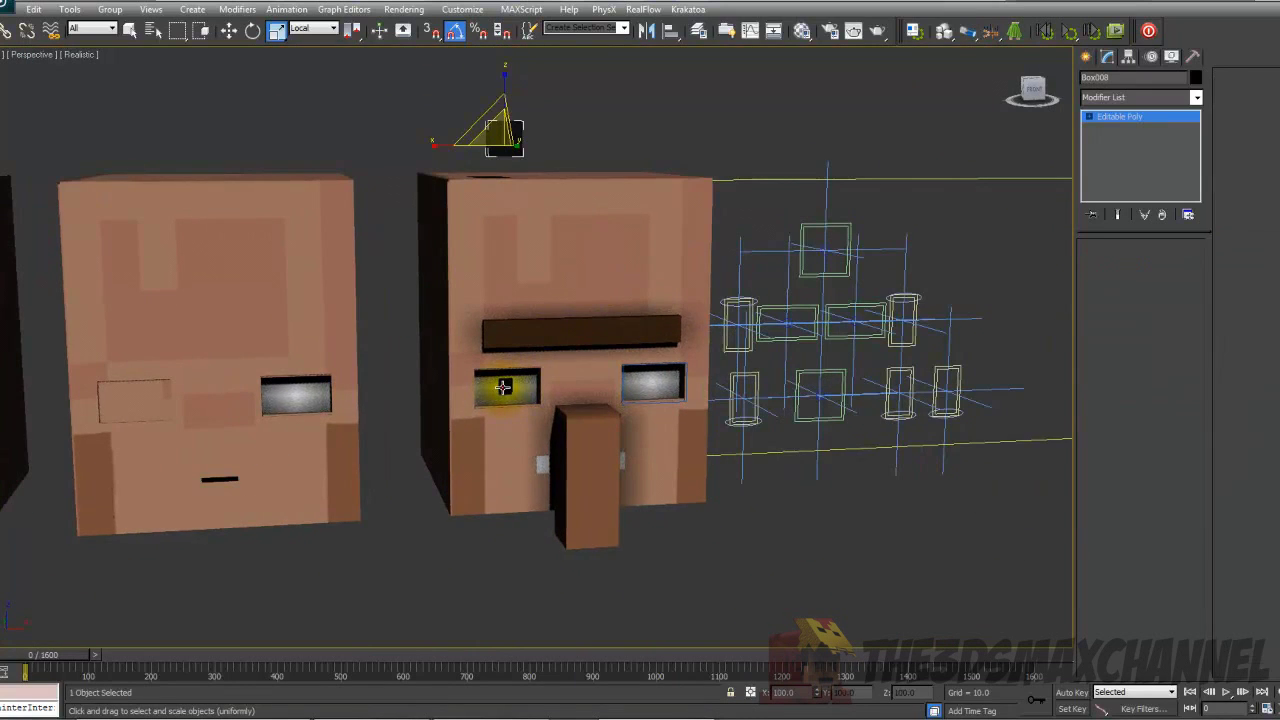
middle_drag(532, 398, 582, 371)
scroll(608, 367, up, 4)
scroll(620, 363, down, 2)
scroll(640, 357, down, 6)
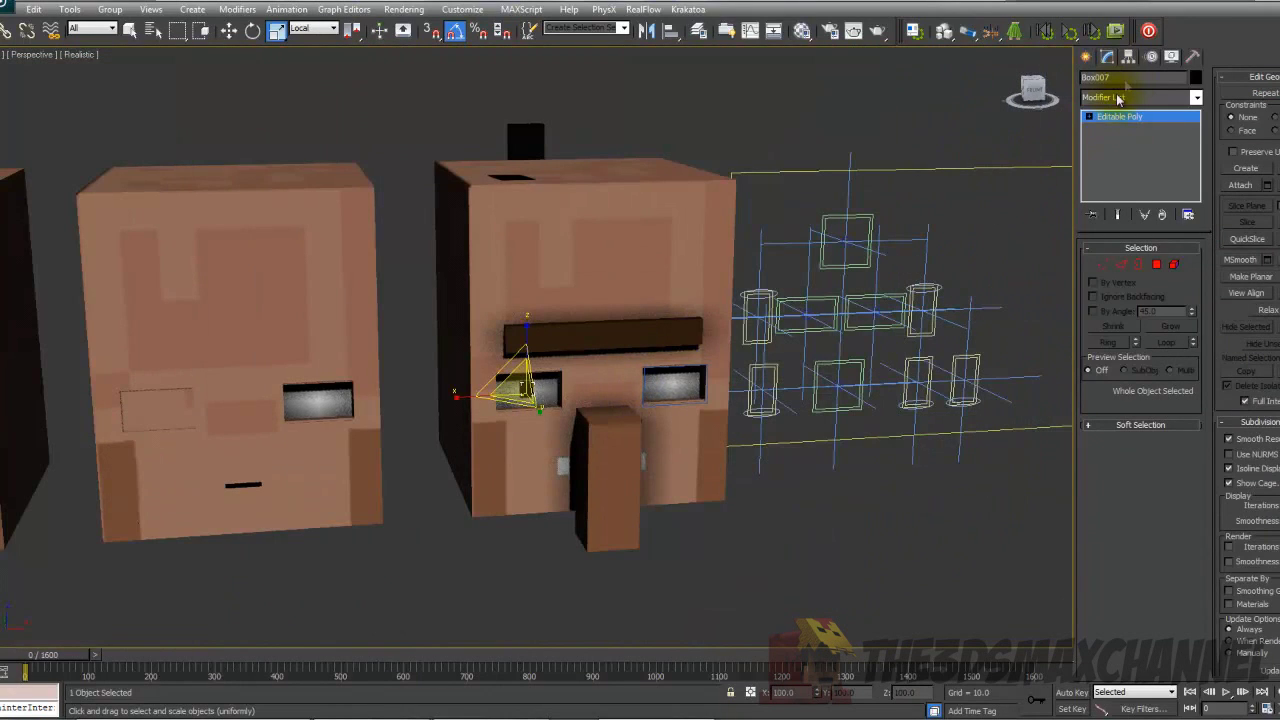
click(1118, 98)
click(1118, 98)
click(1118, 98)
key(m)
key(m)
key(m)
key(m)
key(m)
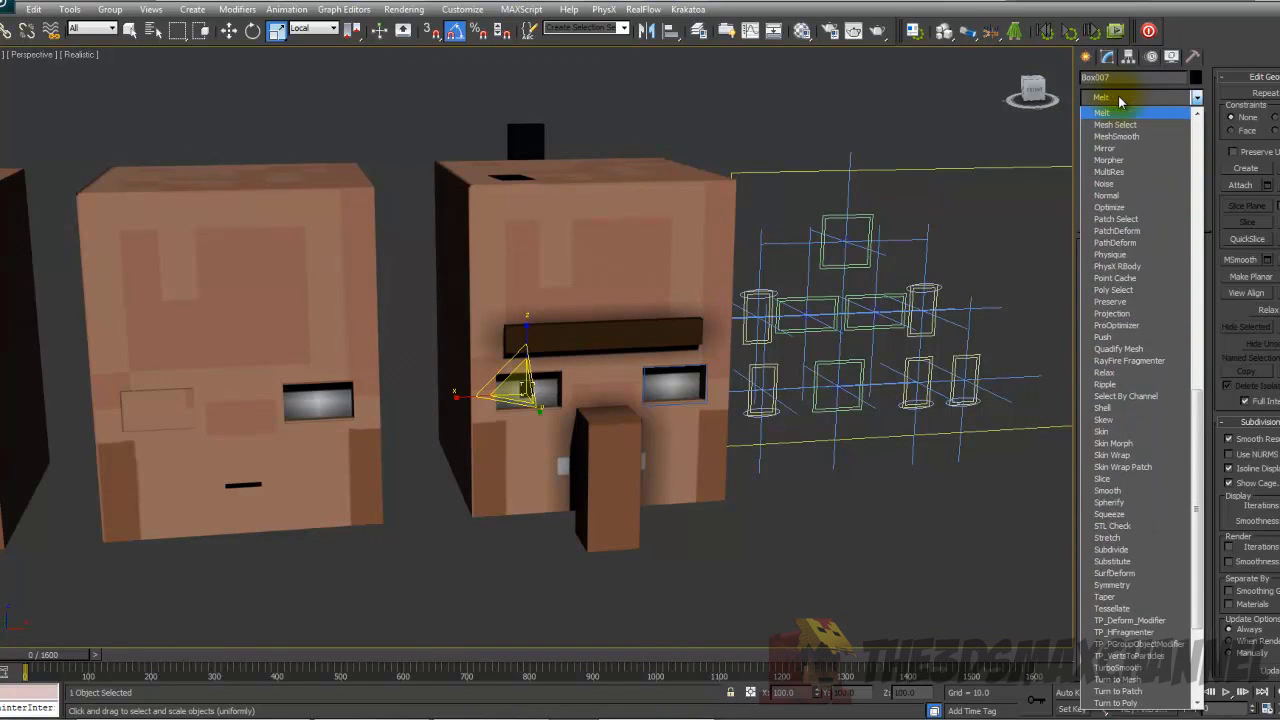
click(1123, 148)
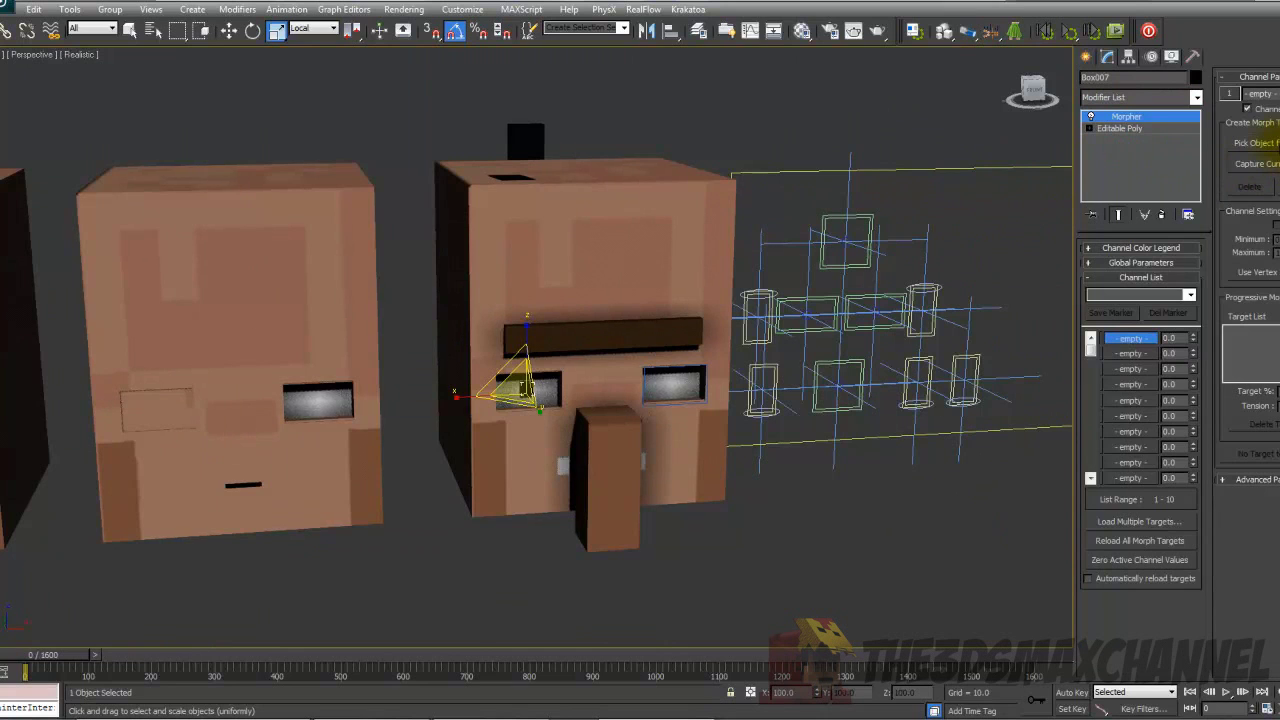
Assign the enlarged pupil copy above the head as the morph target of the first Morpher channel.
alt+middle_drag(780, 180, 774, 173)
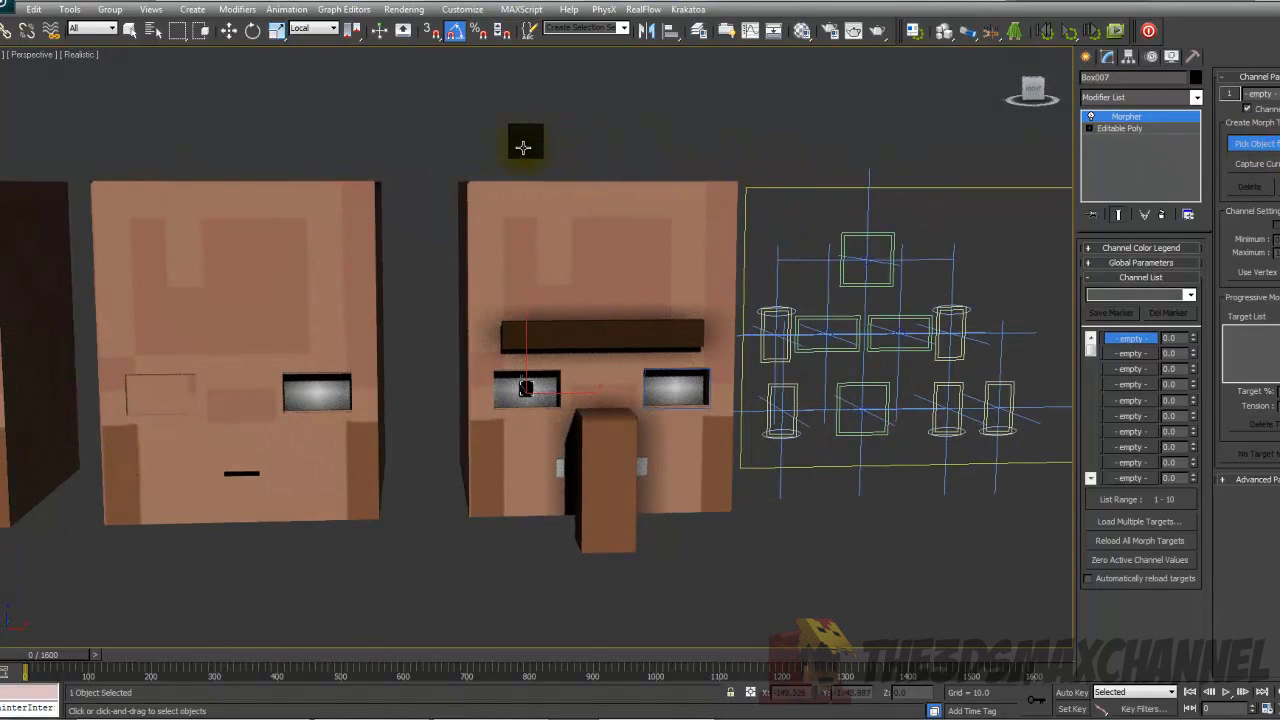
click(523, 147)
scroll(646, 223, up, 3)
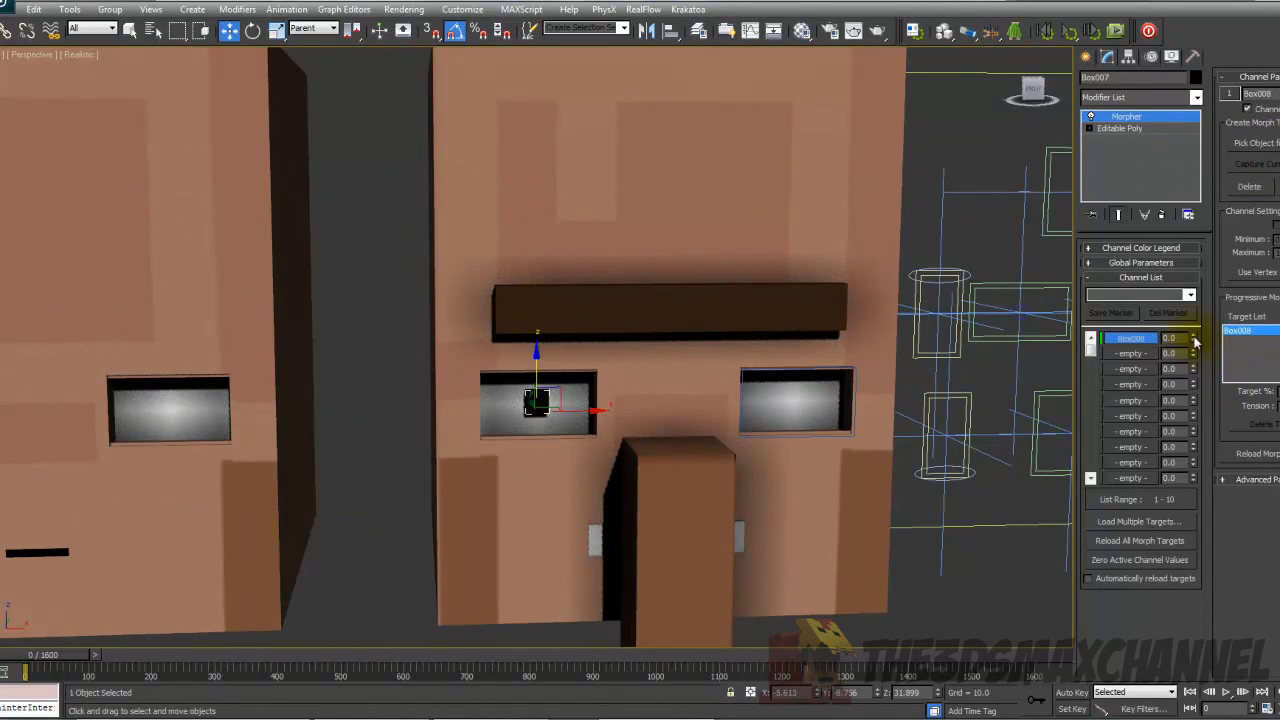
Test the pupil's first morph channel at 100, checking it in wireframe and shaded display, and return it to 0.
drag(1194, 339, 1170, 222)
key(F3)
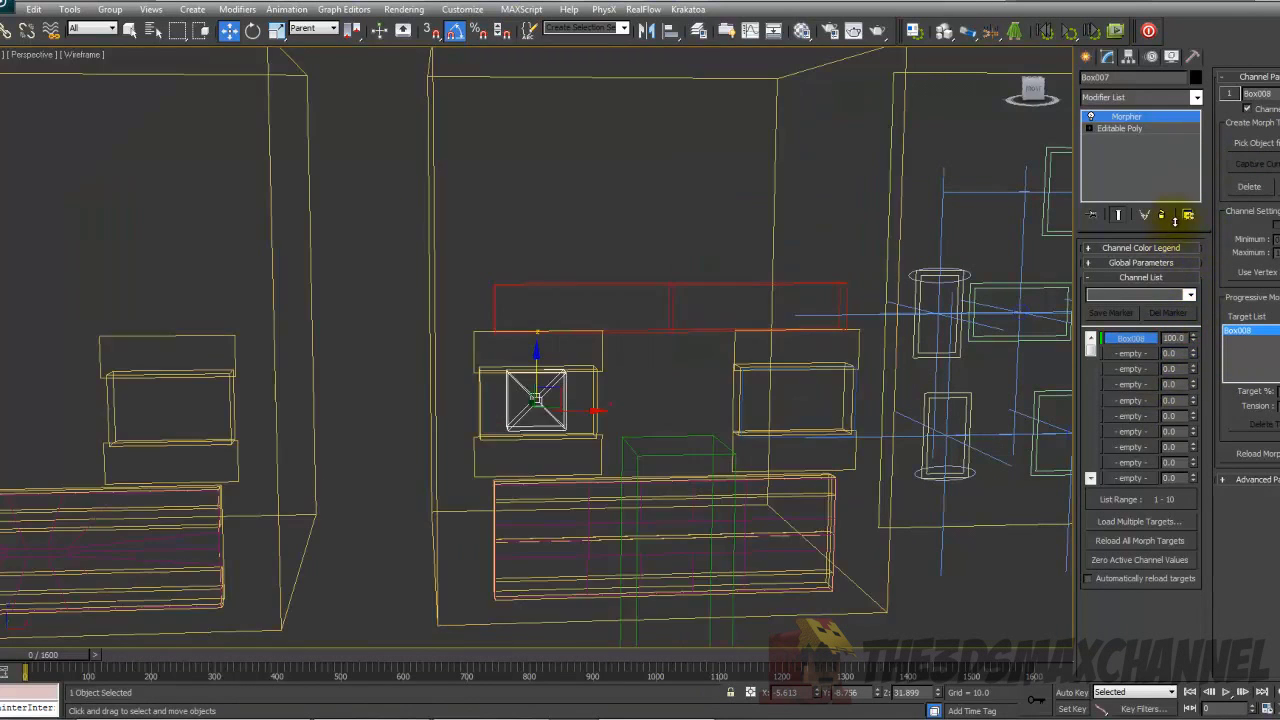
key(F3)
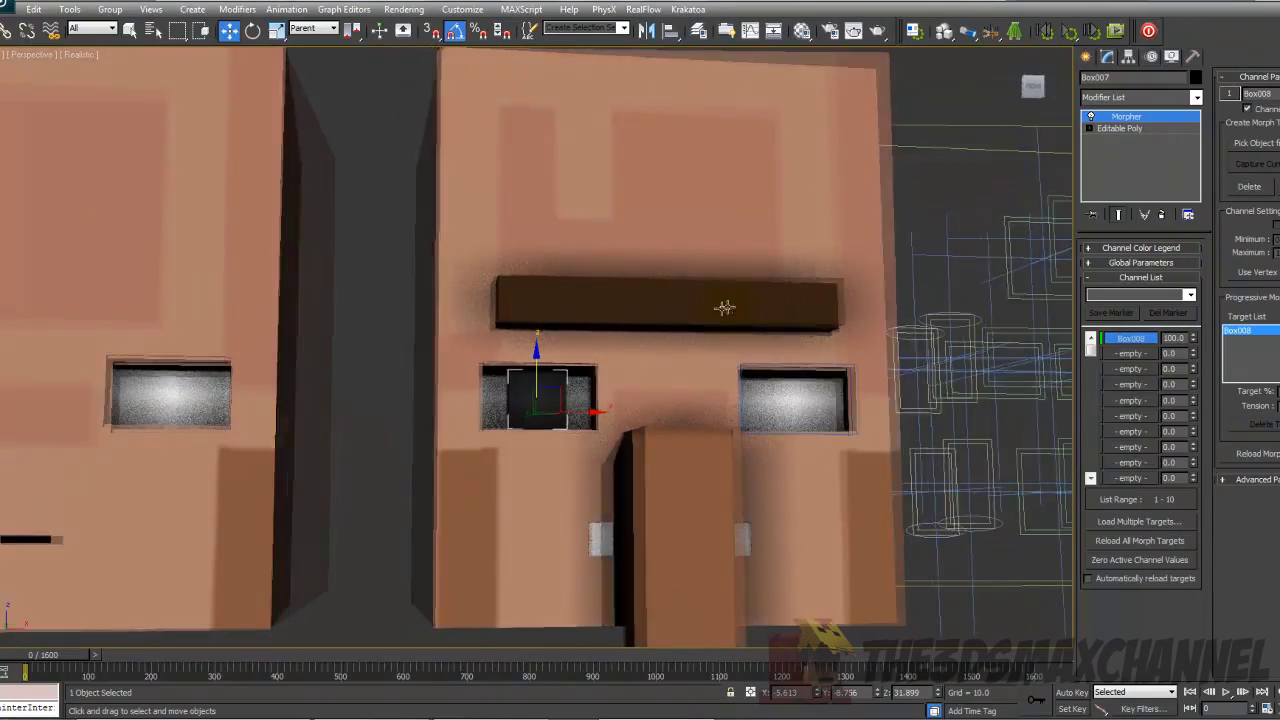
alt+middle_drag(725, 308, 683, 289)
scroll(683, 289, up, 1)
scroll(709, 292, down, 3)
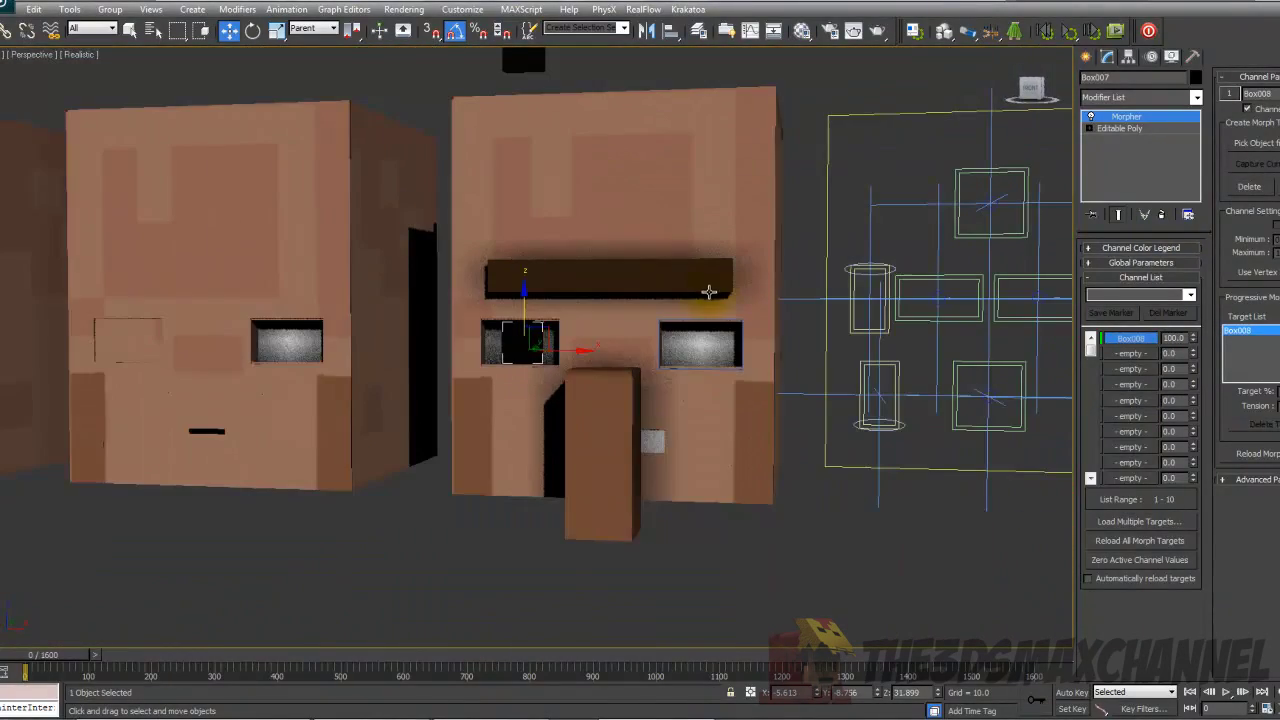
alt+middle_drag(720, 523, 787, 518)
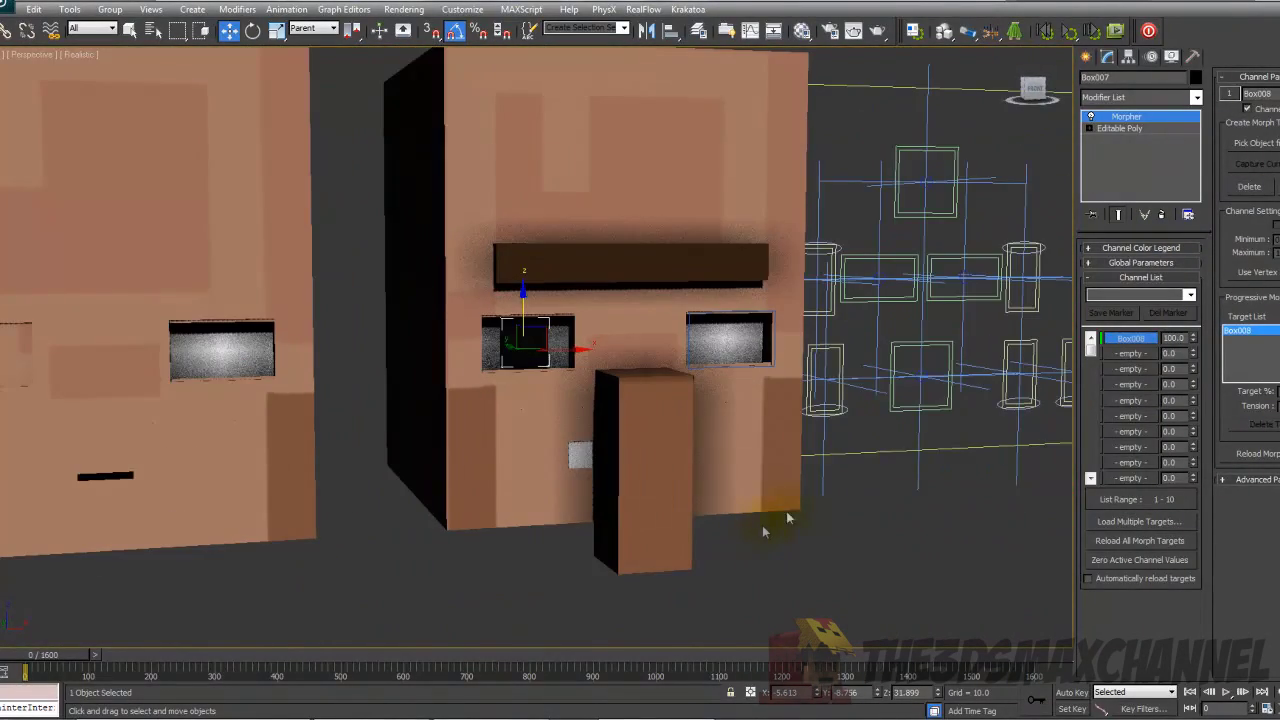
drag(1190, 346, 1181, 432)
alt+middle_drag(900, 397, 680, 355)
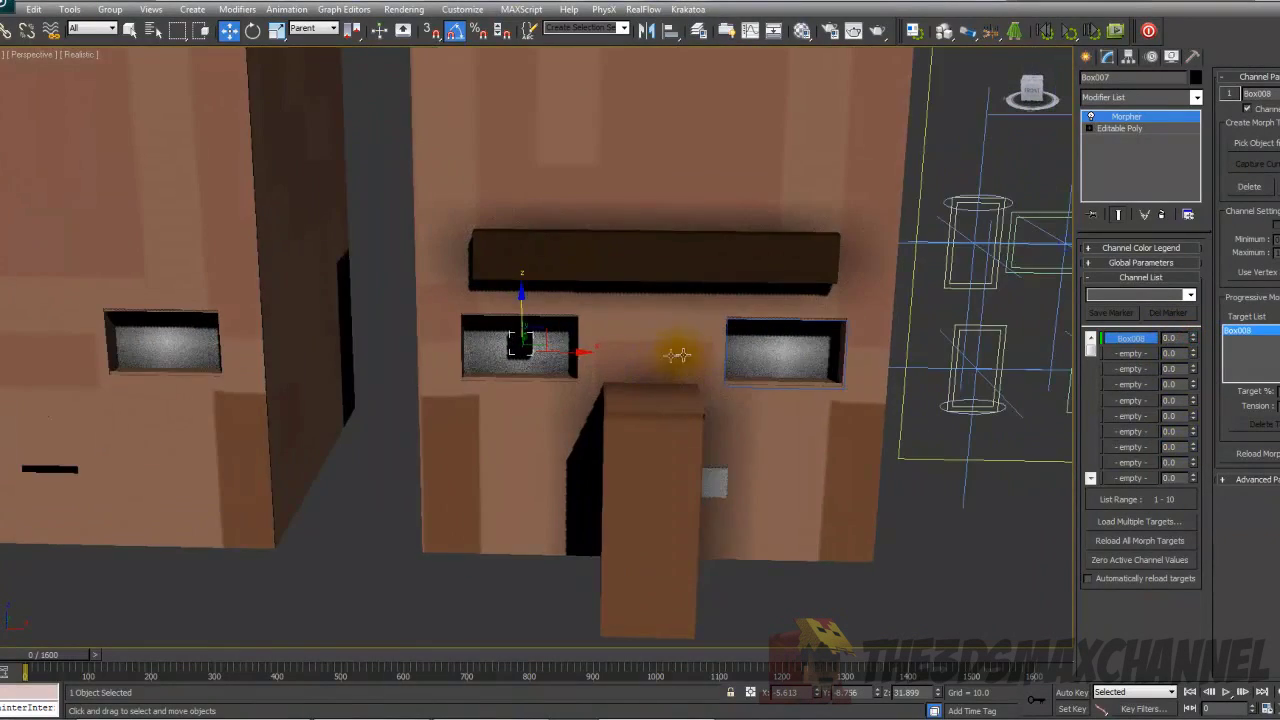
Examine the villager face and the layout of the rig's slider control shapes beside the head.
scroll(828, 355, down, 6)
scroll(800, 352, up, 4)
scroll(750, 335, up, 2)
scroll(677, 337, down, 2)
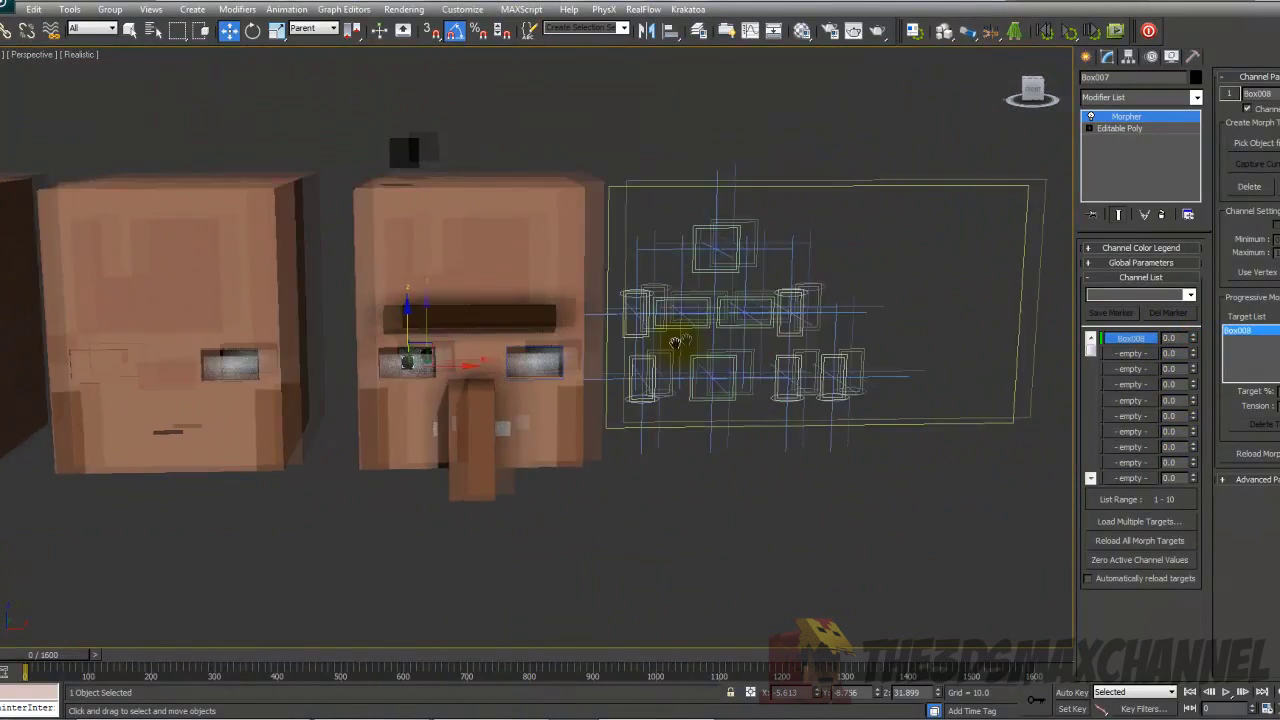
scroll(789, 354, up, 3)
scroll(783, 338, down, 1)
scroll(781, 330, up, 2)
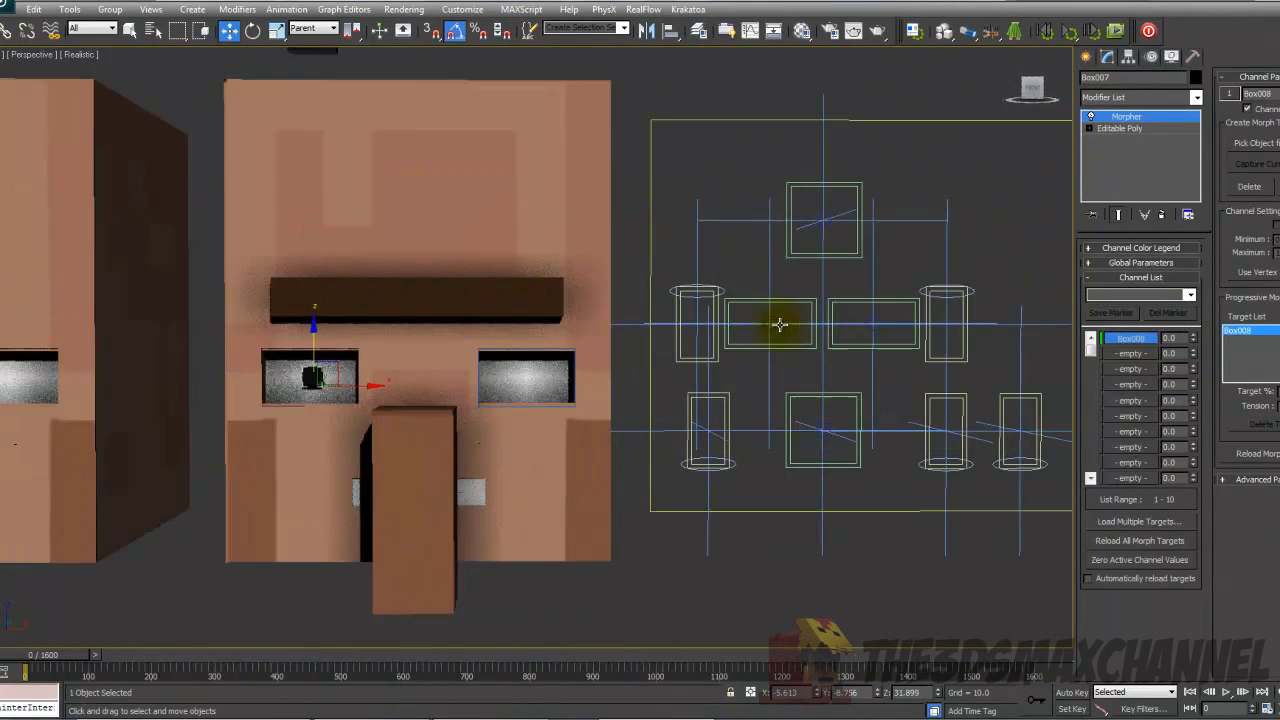
middle_drag(776, 323, 624, 317)
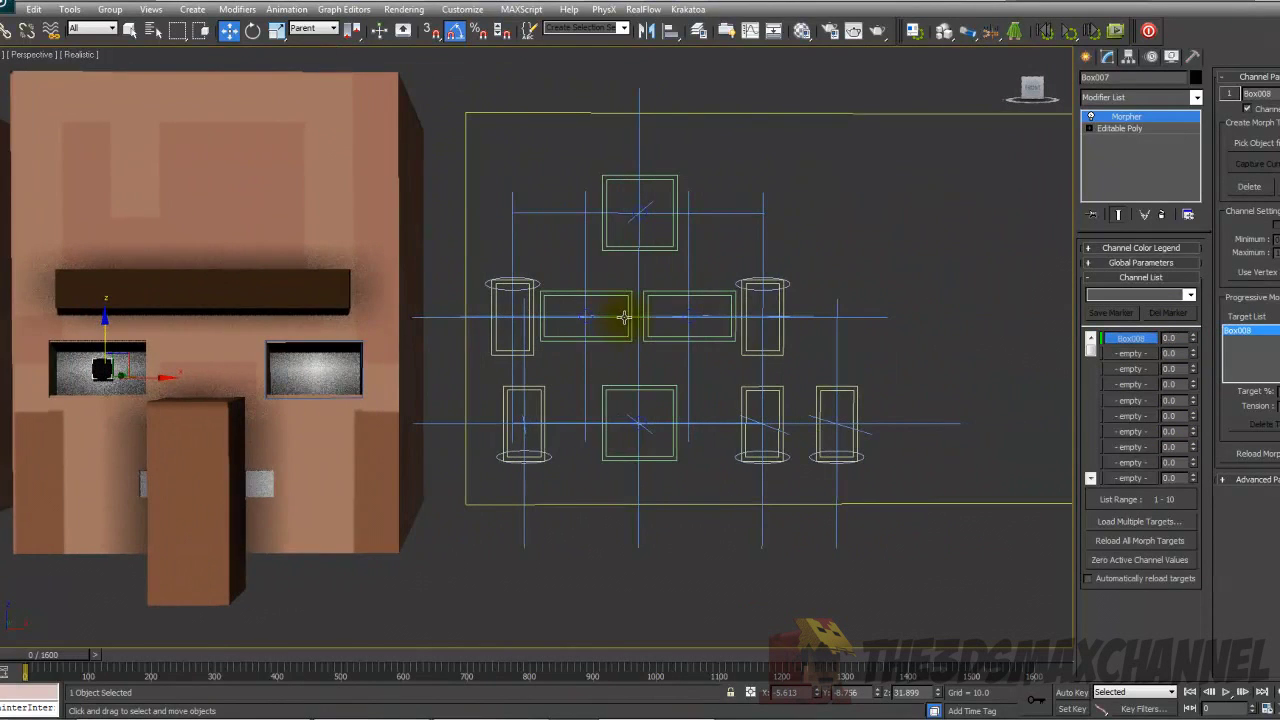
Copy the upper slider control with its frame and circle out to the free area beside the existing facial controls.
middle_drag(769, 332, 619, 410)
scroll(663, 351, up, 2)
drag(583, 409, 496, 367)
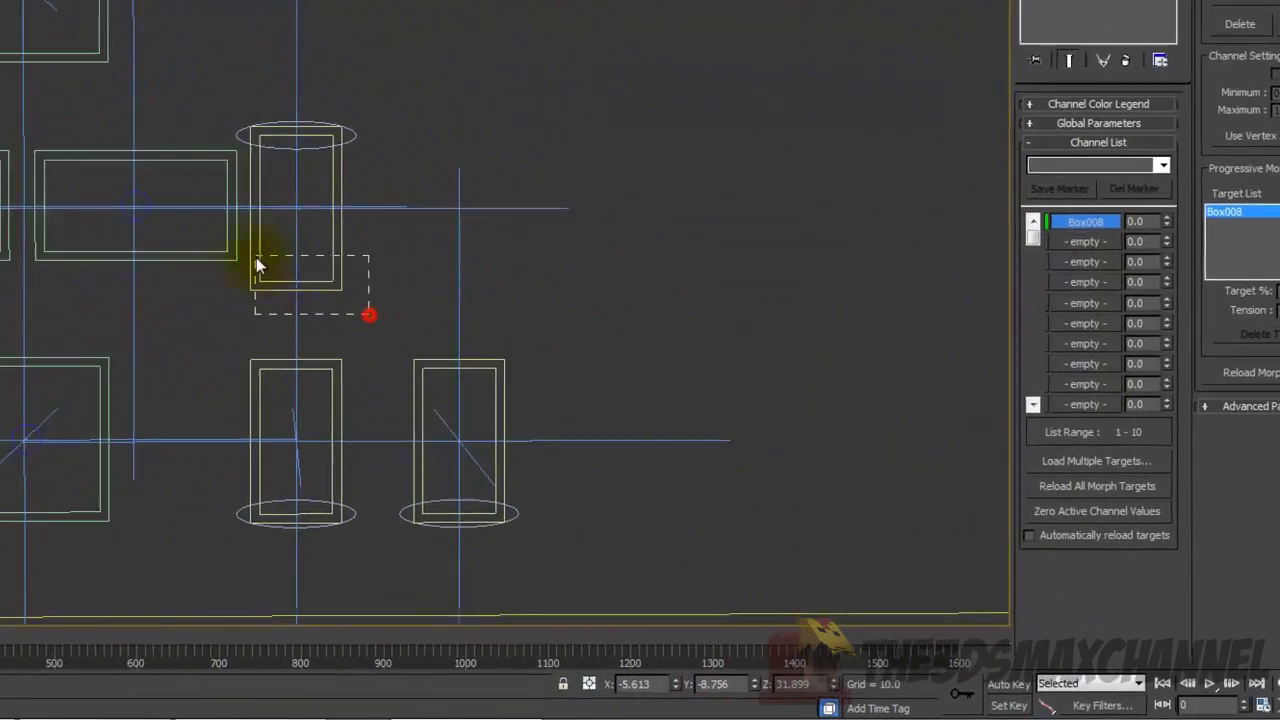
drag(257, 265, 292, 265)
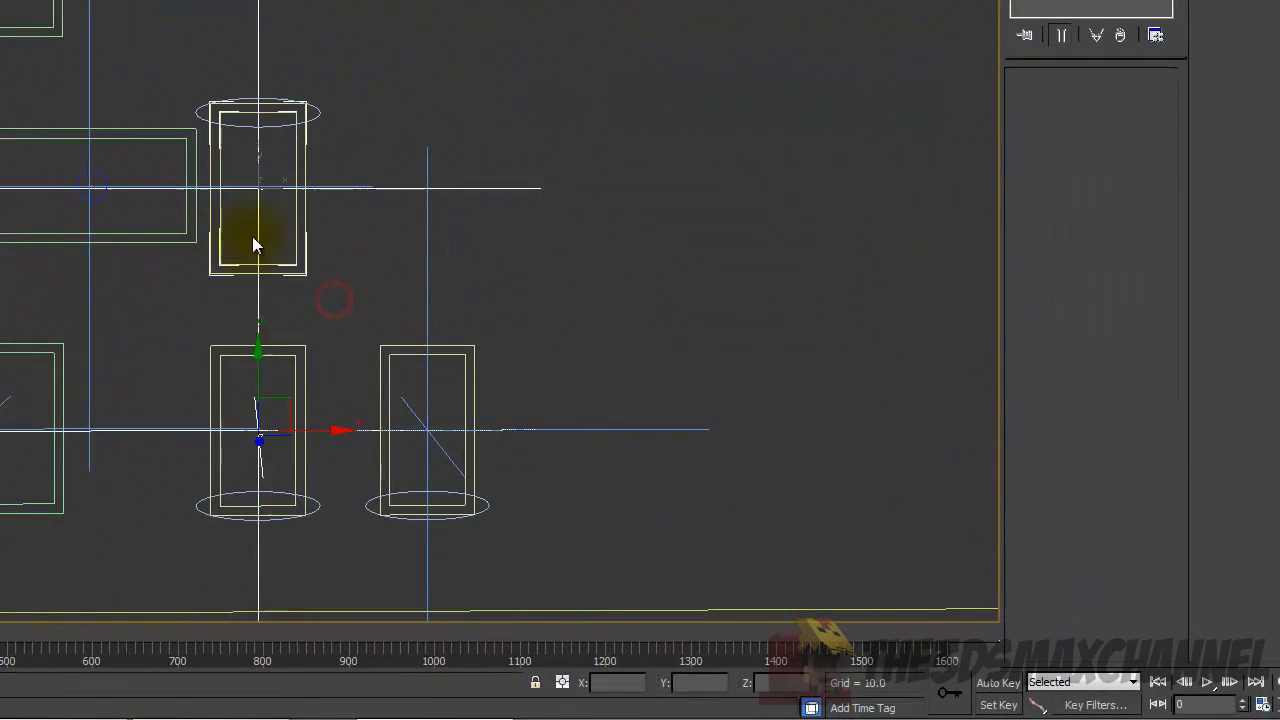
middle_drag(329, 157, 272, 50)
drag(103, 480, 104, 480)
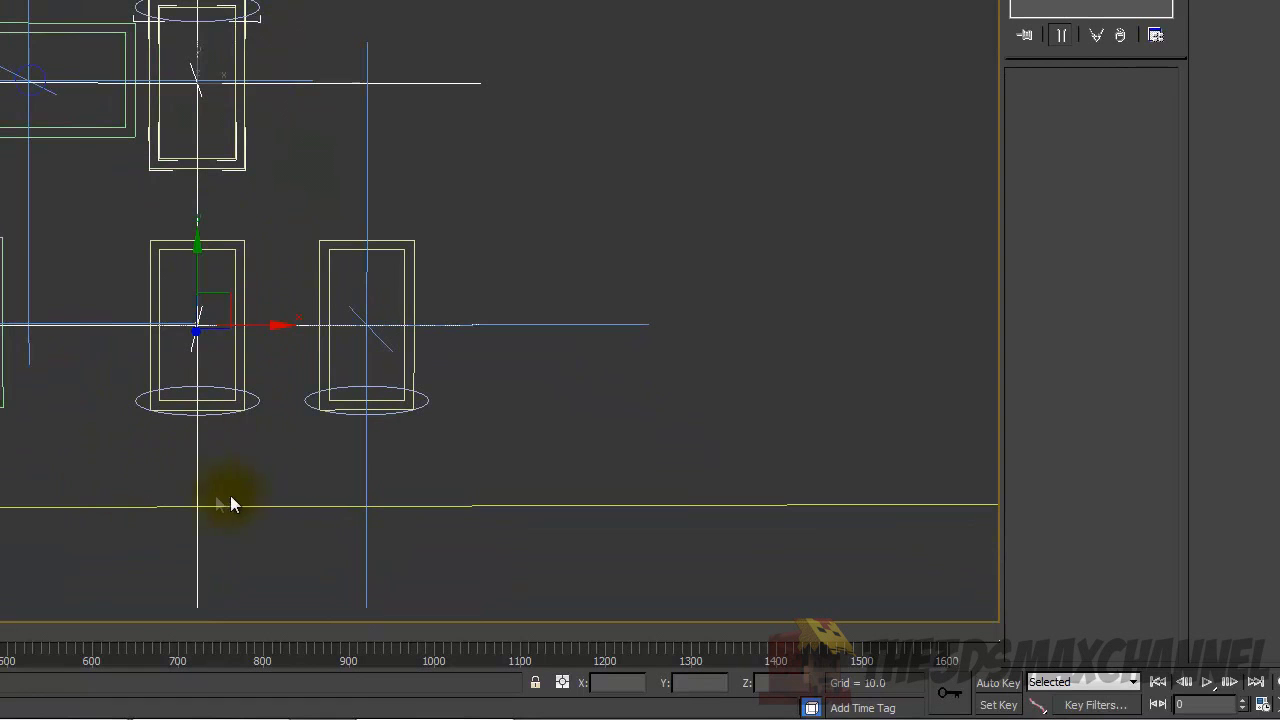
drag(206, 499, 238, 515)
middle_drag(281, 274, 262, 333)
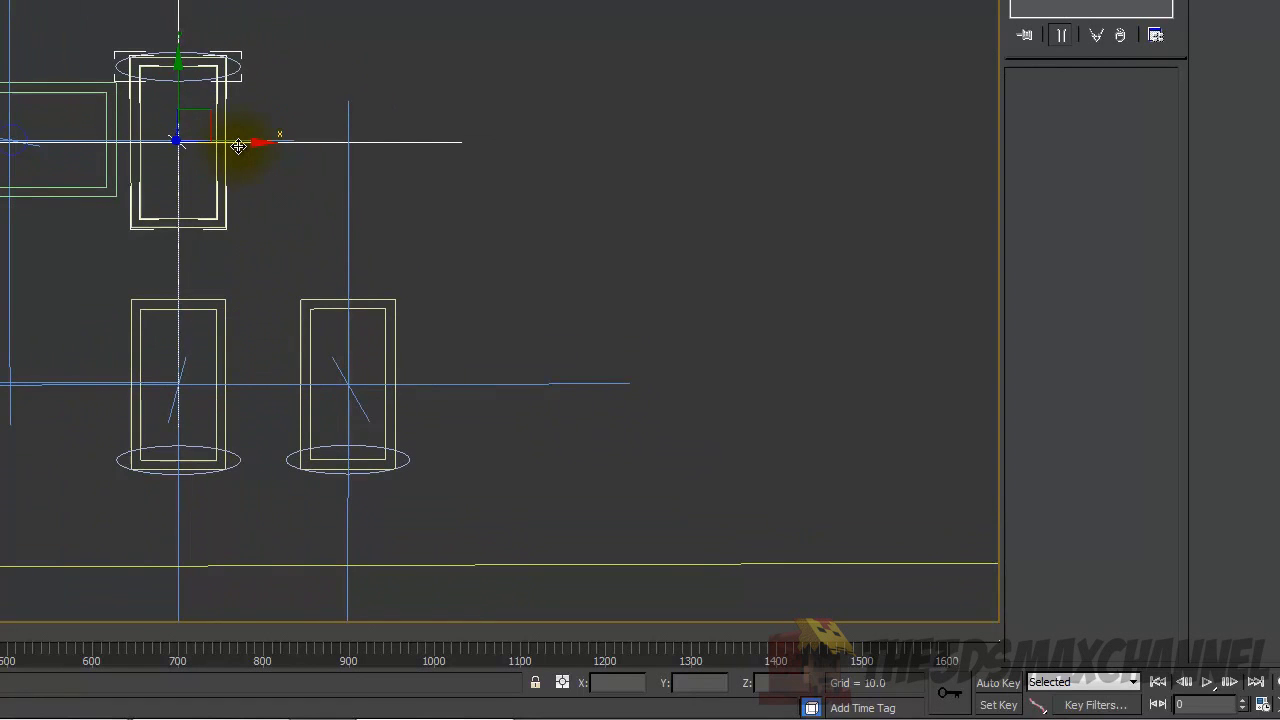
shift+drag(235, 144, 588, 148)
click(666, 420)
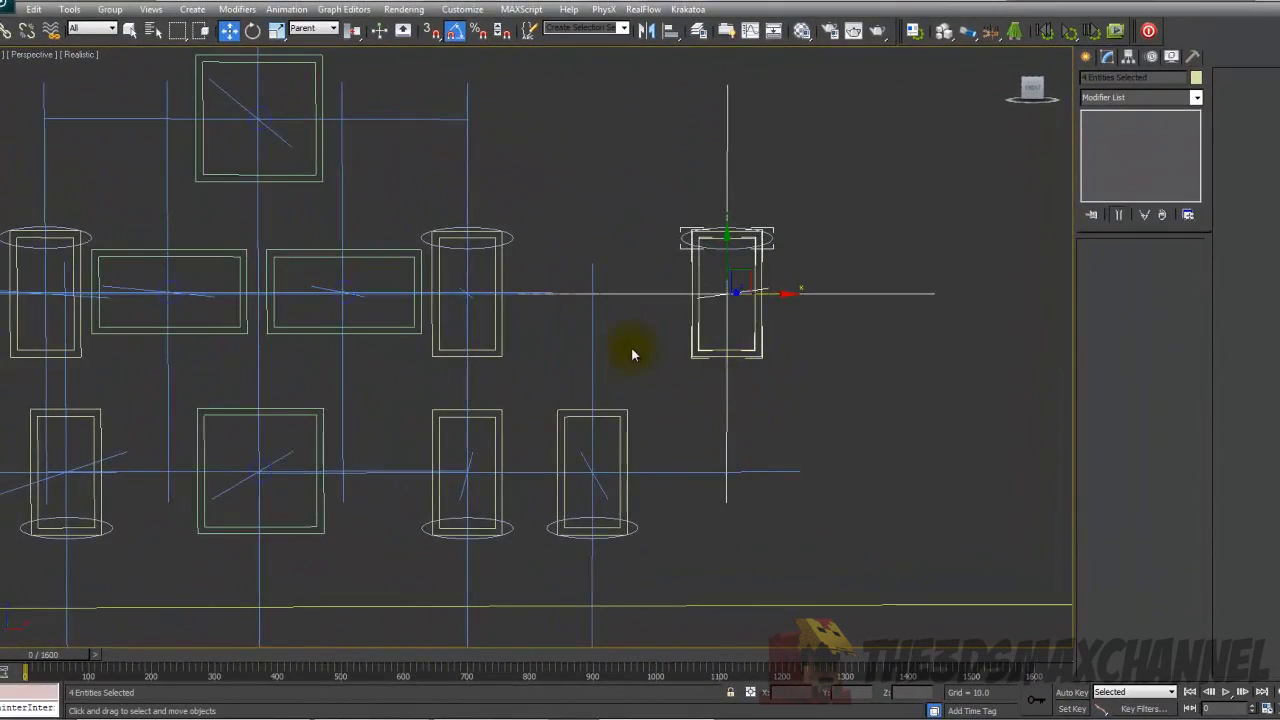
Select the circle of the copied slider and check its placement relative to the head and the other rig controls.
middle_drag(632, 354, 520, 383)
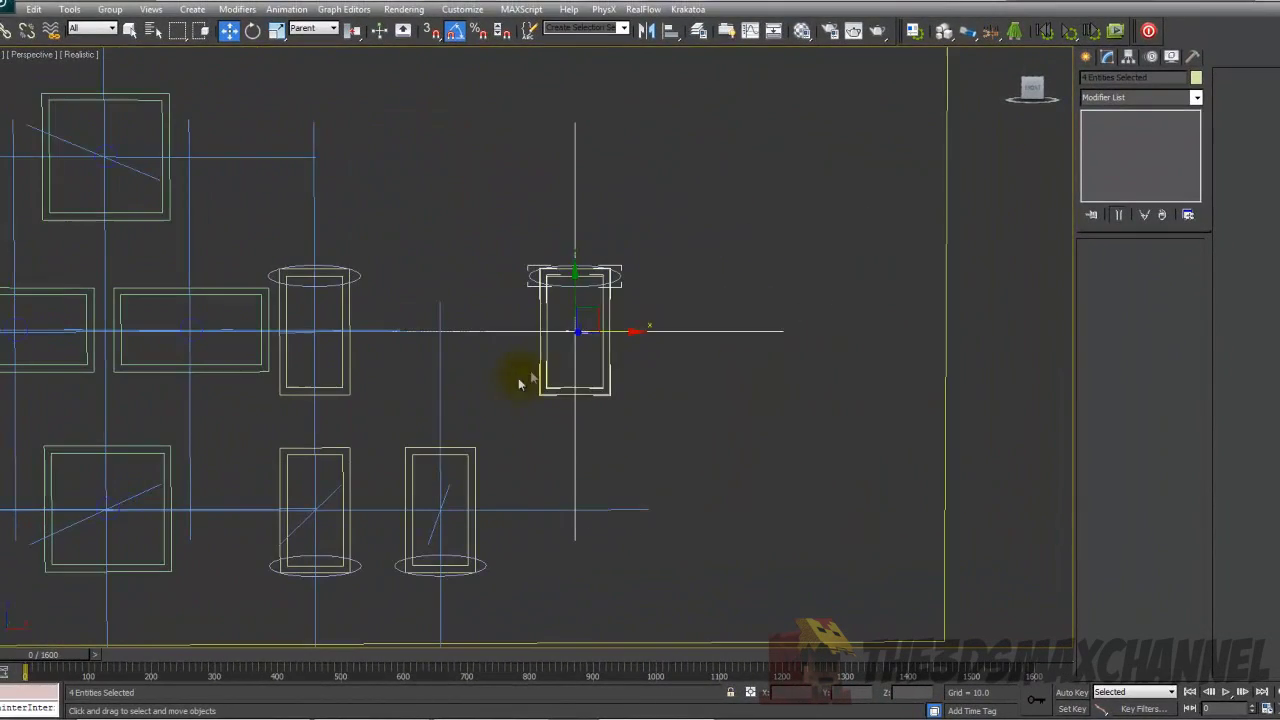
click(559, 284)
scroll(651, 309, down, 5)
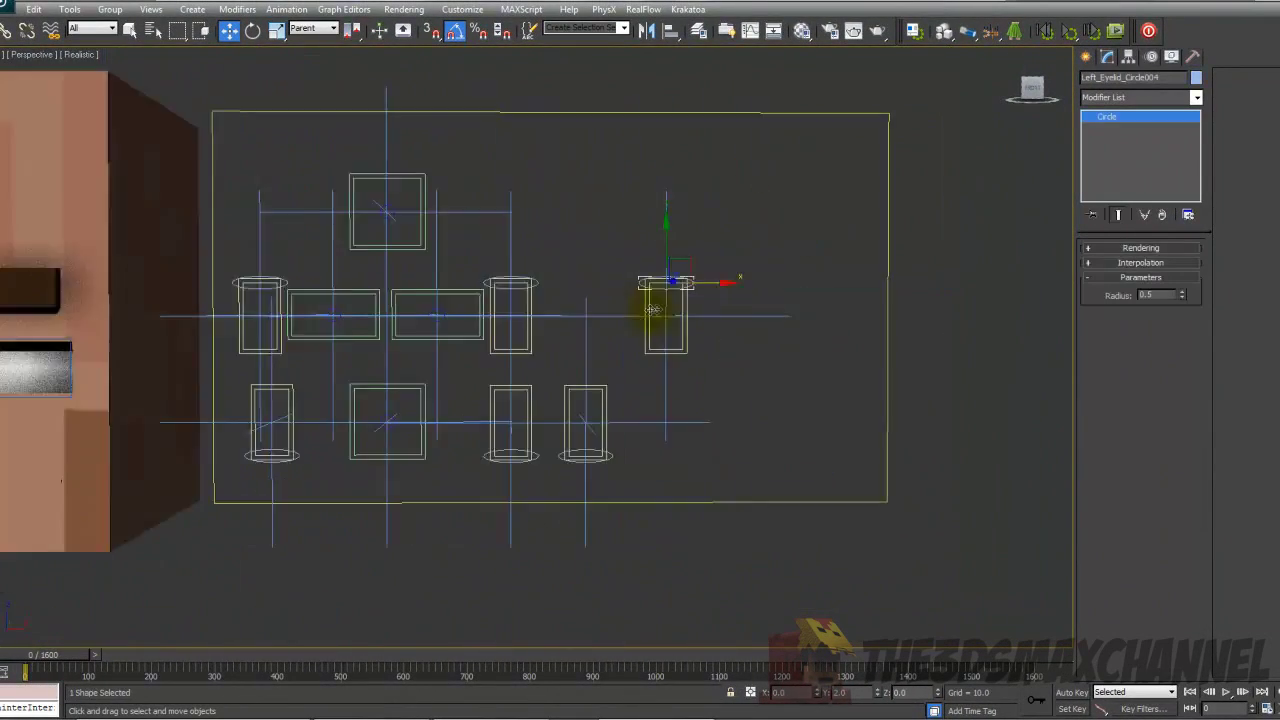
scroll(755, 328, up, 3)
scroll(549, 289, down, 4)
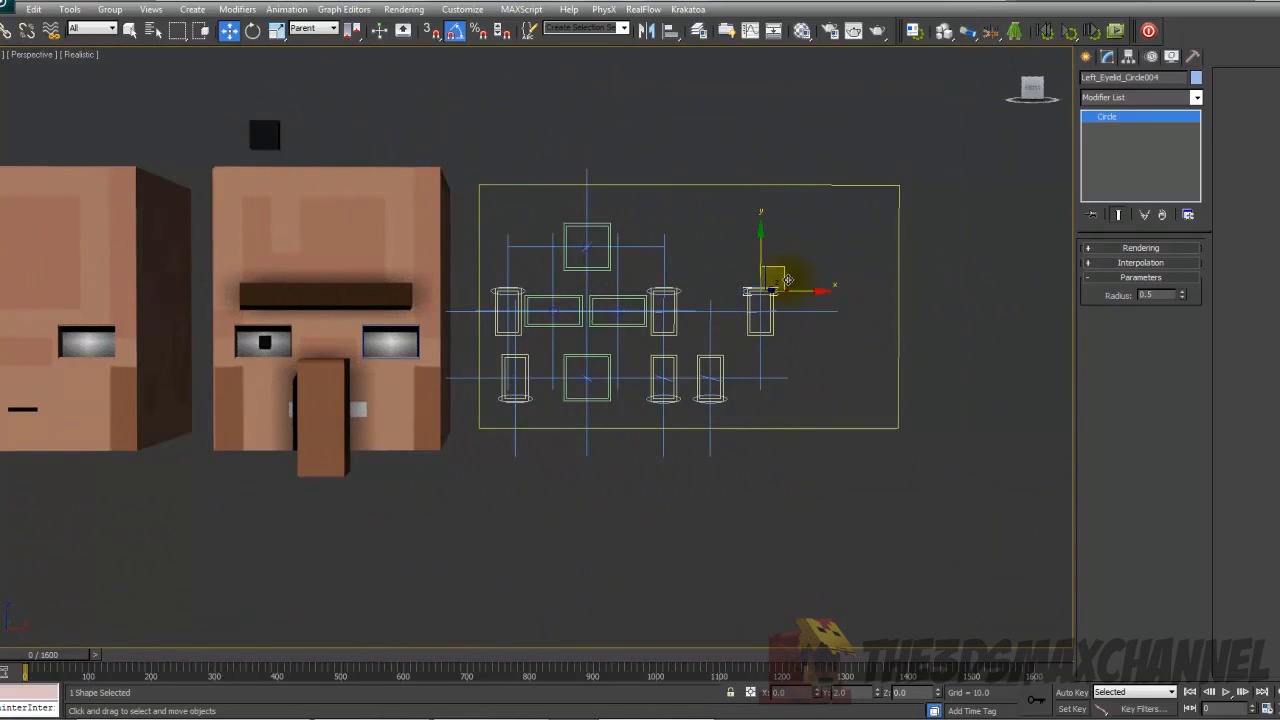
scroll(643, 323, up, 3)
scroll(646, 323, down, 3)
middle_drag(646, 323, 820, 322)
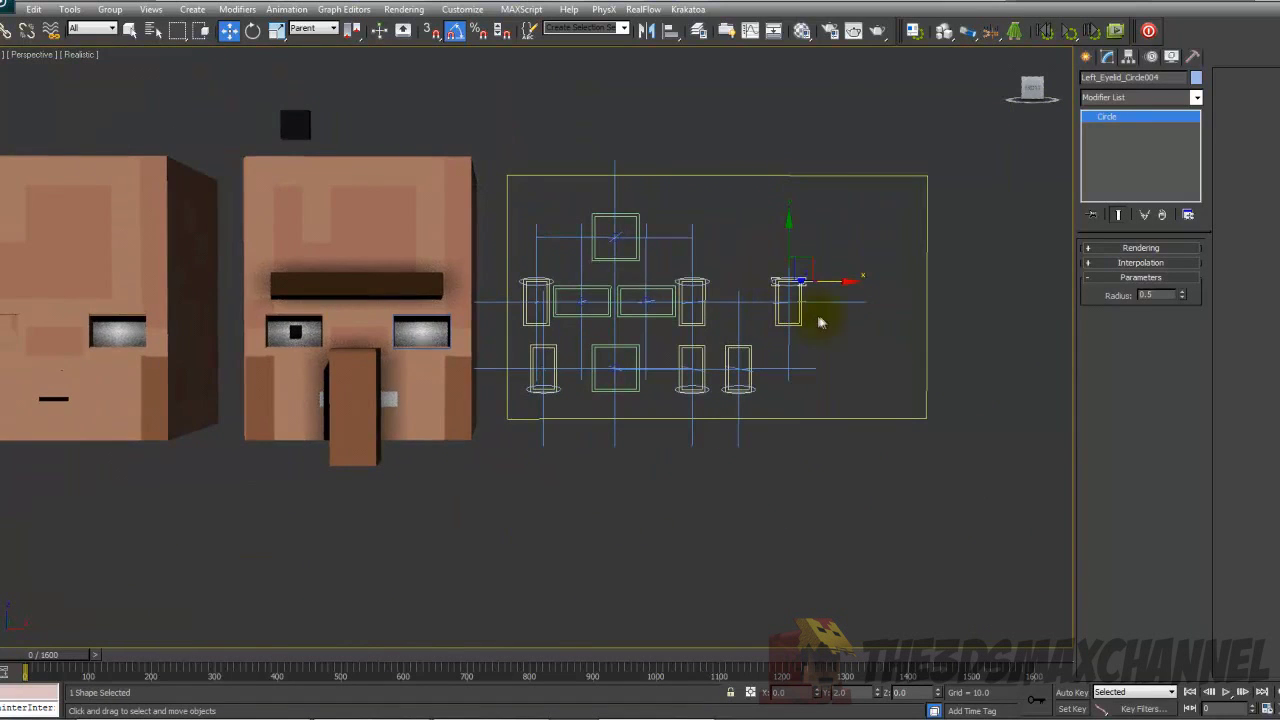
middle_drag(628, 278, 737, 286)
scroll(804, 315, up, 3)
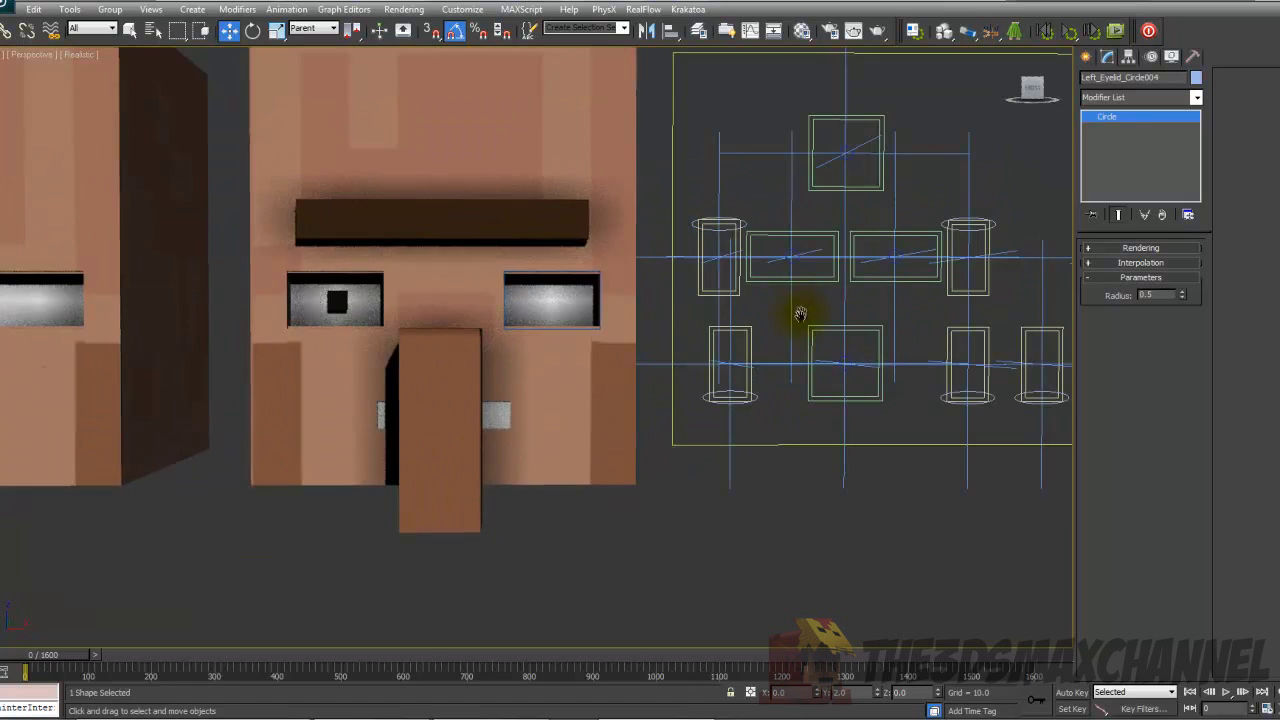
scroll(800, 315, down, 5)
scroll(690, 320, up, 3)
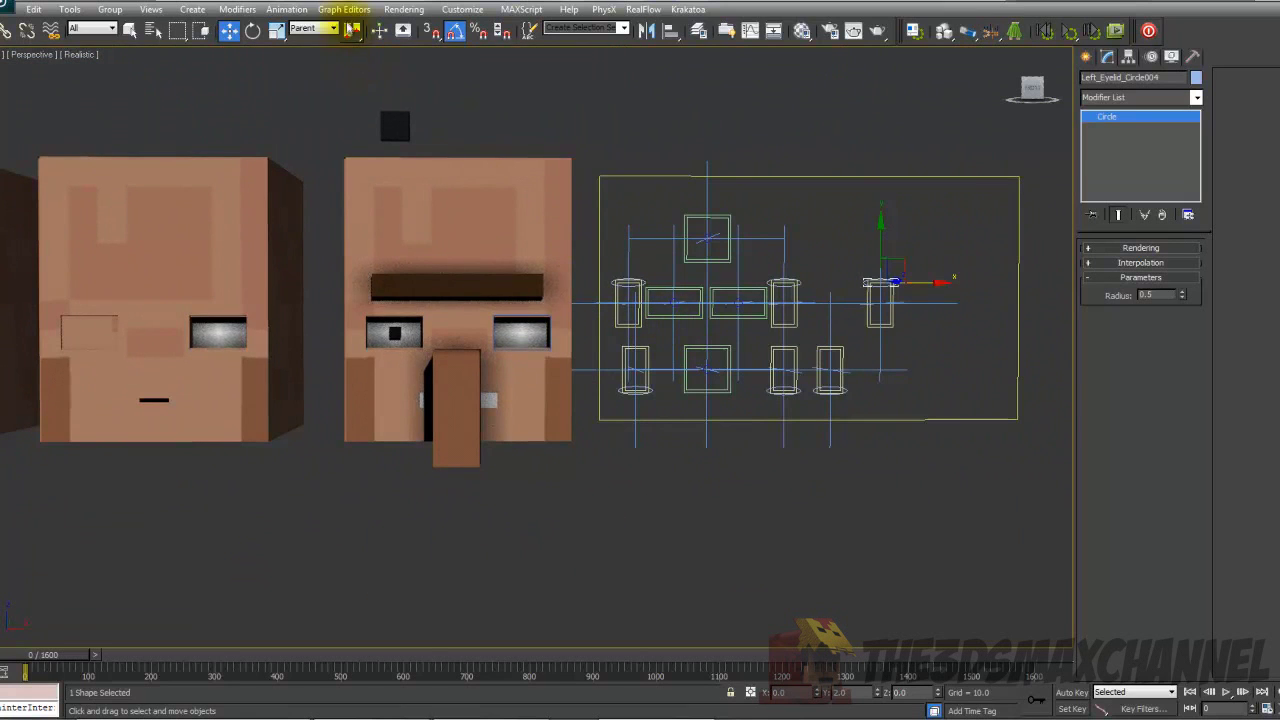
Open the Reaction Manager showing selected objects only and add the copied slider circle's Position as master.
click(288, 9)
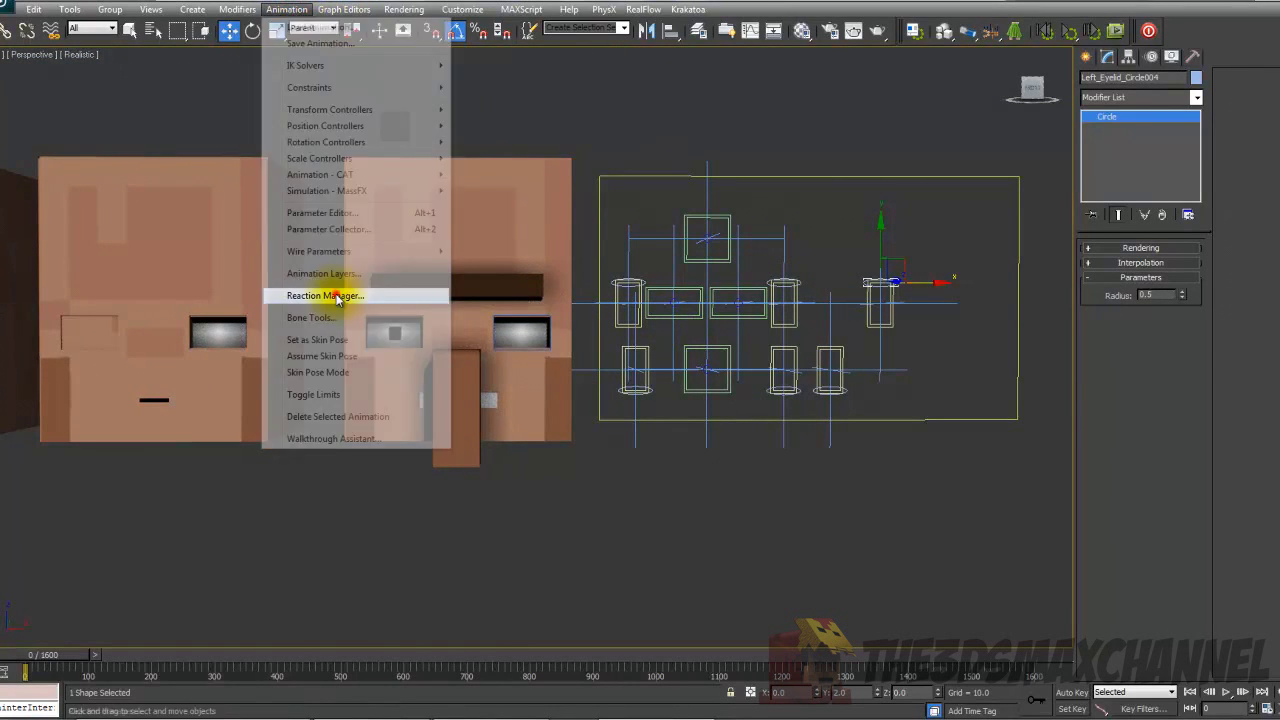
click(326, 296)
click(603, 145)
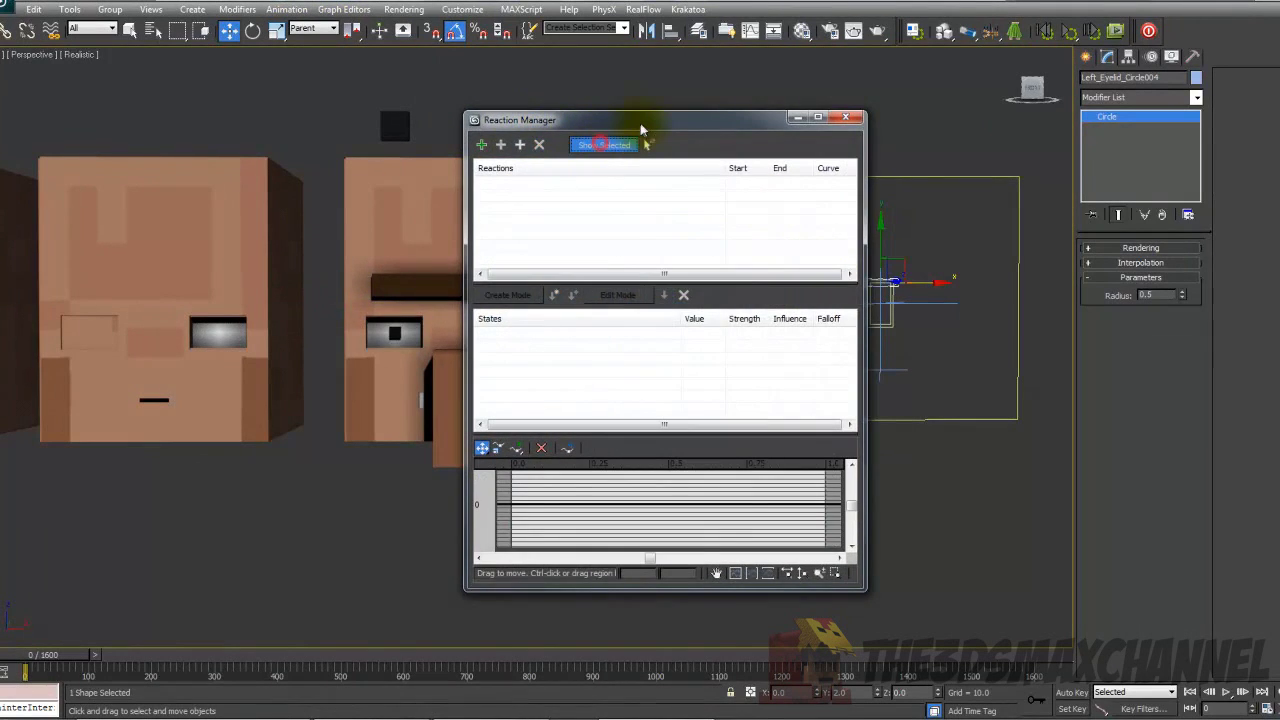
drag(640, 120, 524, 222)
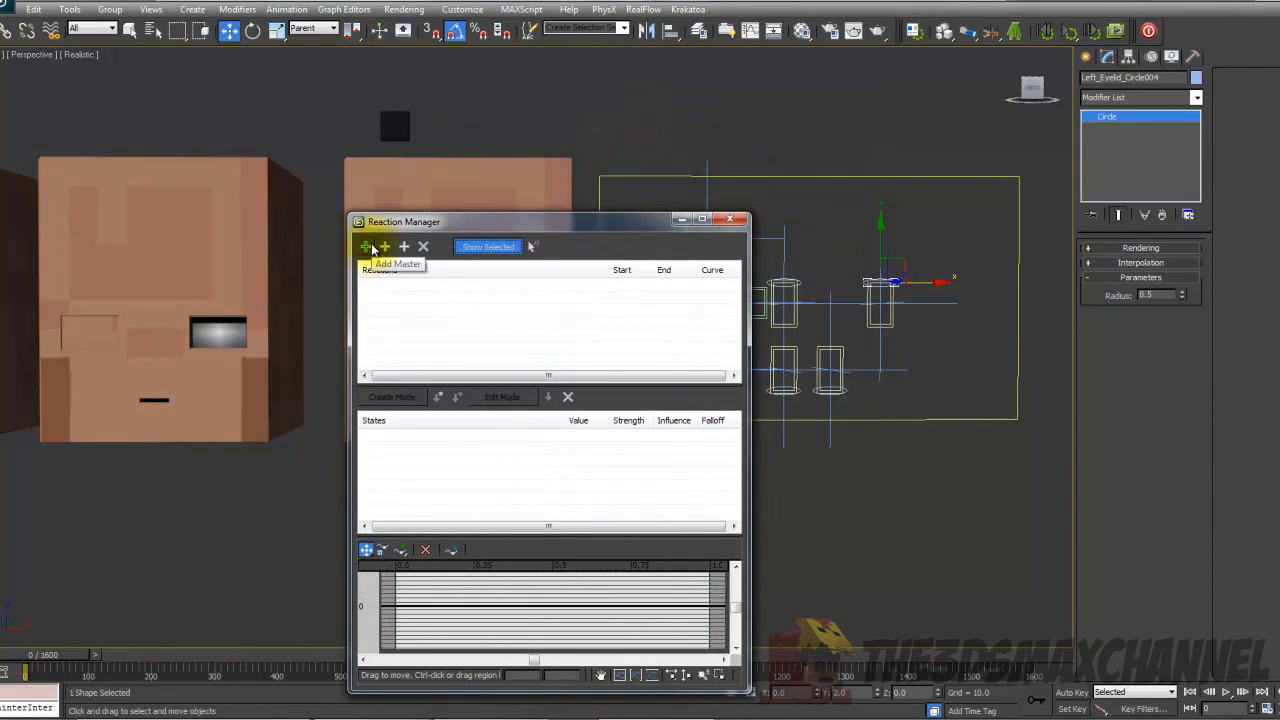
click(369, 247)
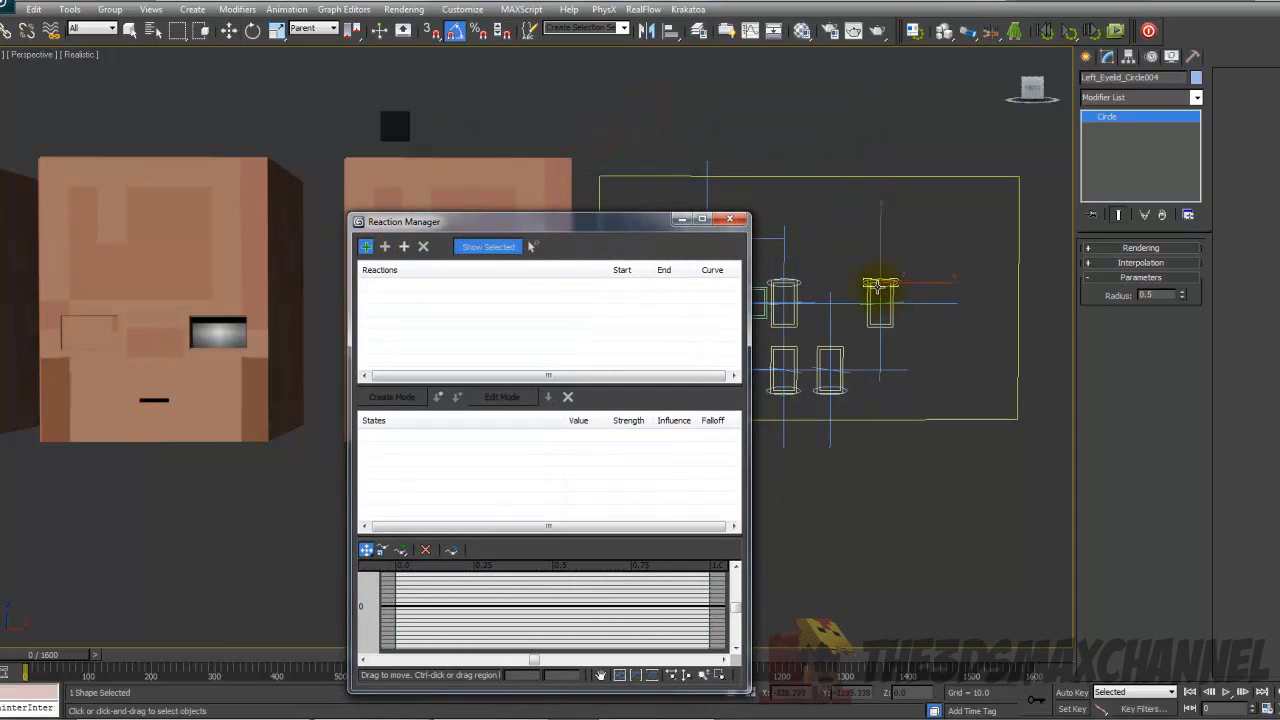
click(877, 287)
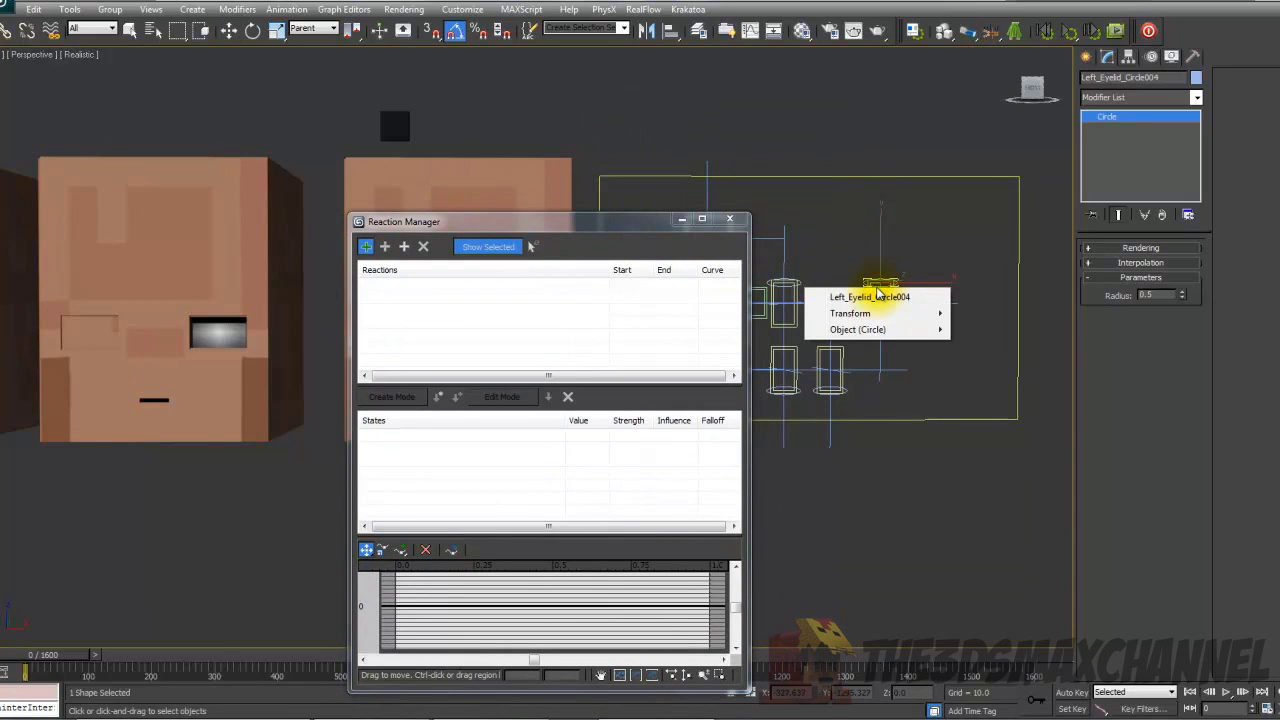
mouse_move(868, 314)
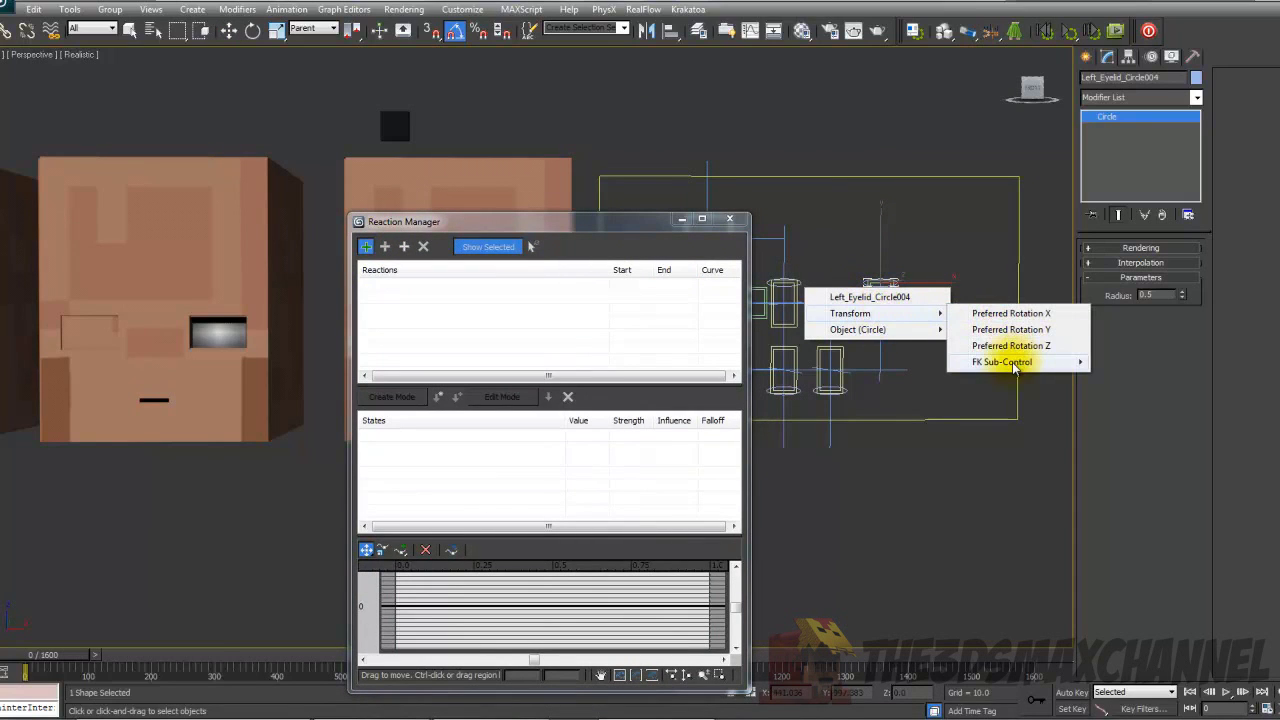
mouse_move(1012, 363)
click(1128, 362)
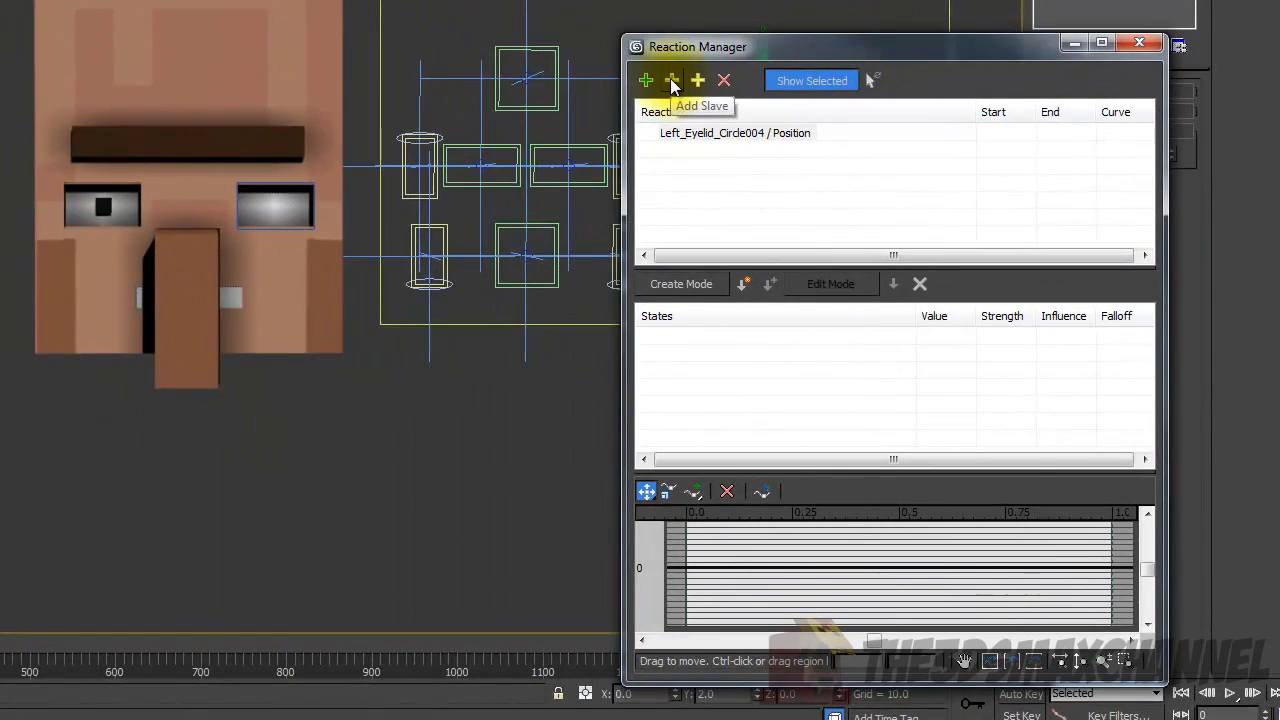
Add the pupil box's Morpher channel [1] Box008 as slave of the slider circle's position.
click(672, 82)
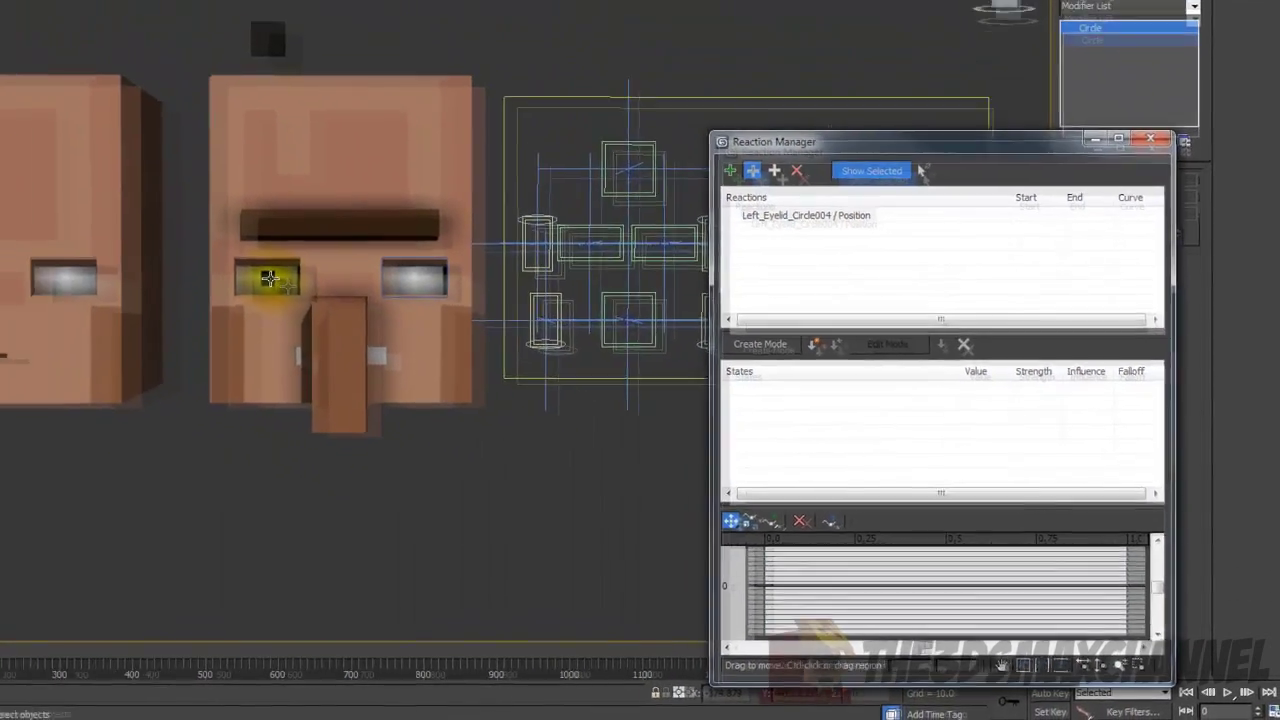
click(268, 279)
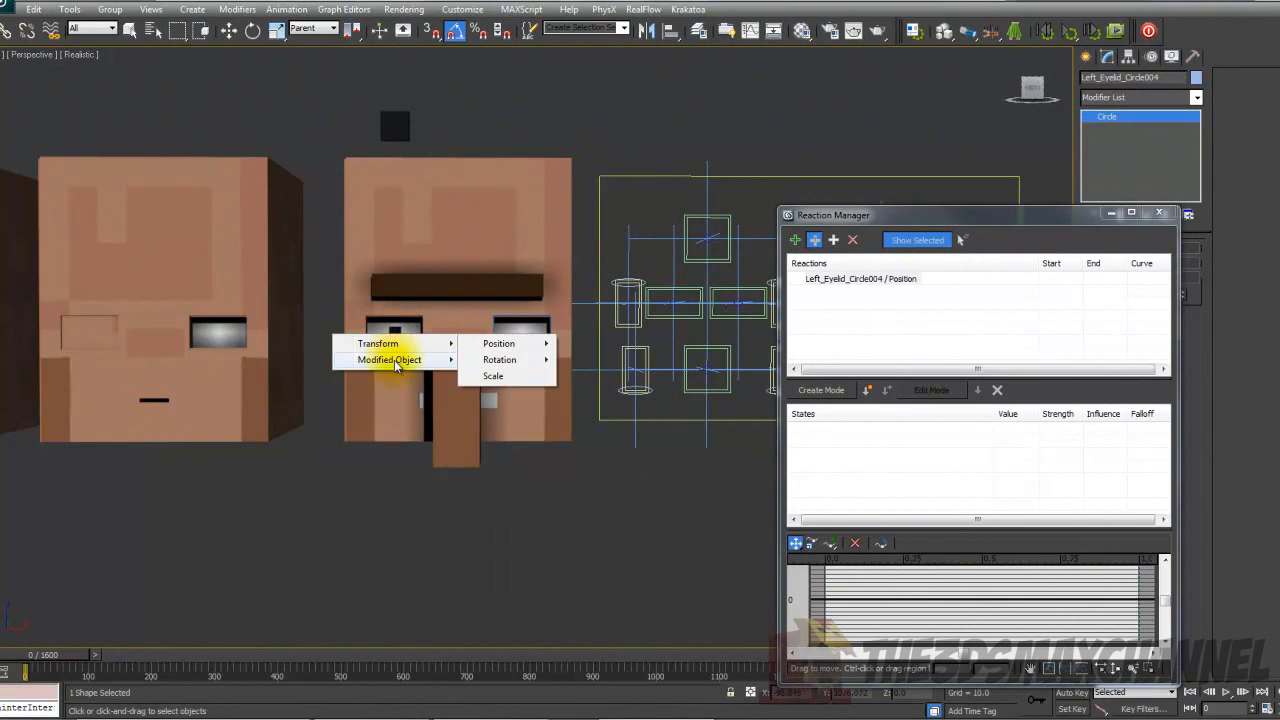
mouse_move(405, 358)
mouse_move(537, 365)
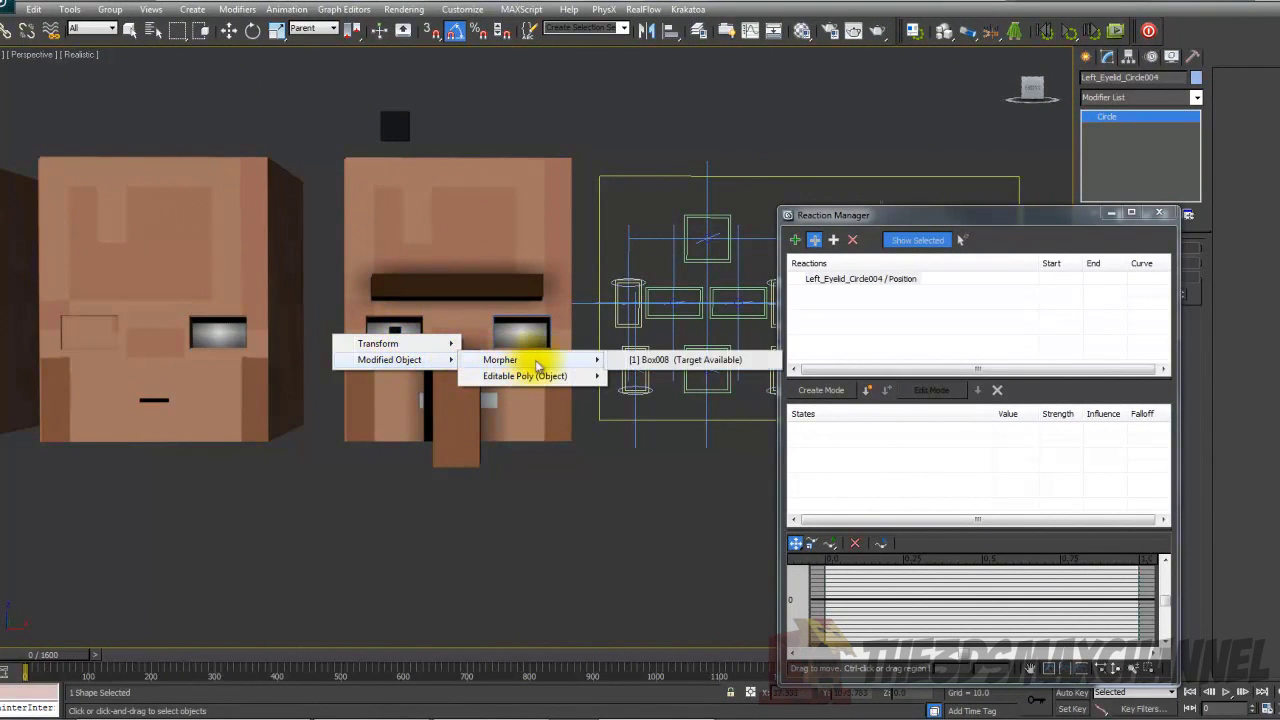
click(623, 363)
Set the slider circle's Y position to -2 and create a second reaction state there.
drag(994, 221, 463, 256)
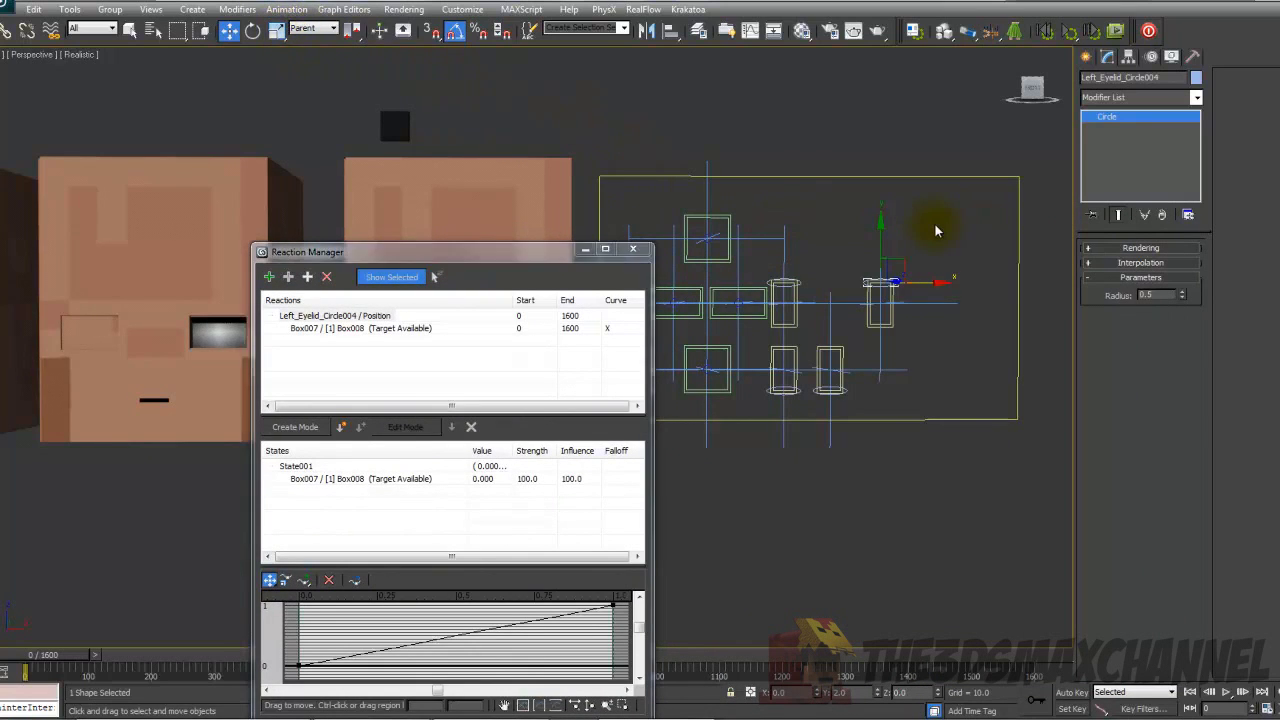
scroll(965, 366, up, 2)
scroll(950, 378, down, 2)
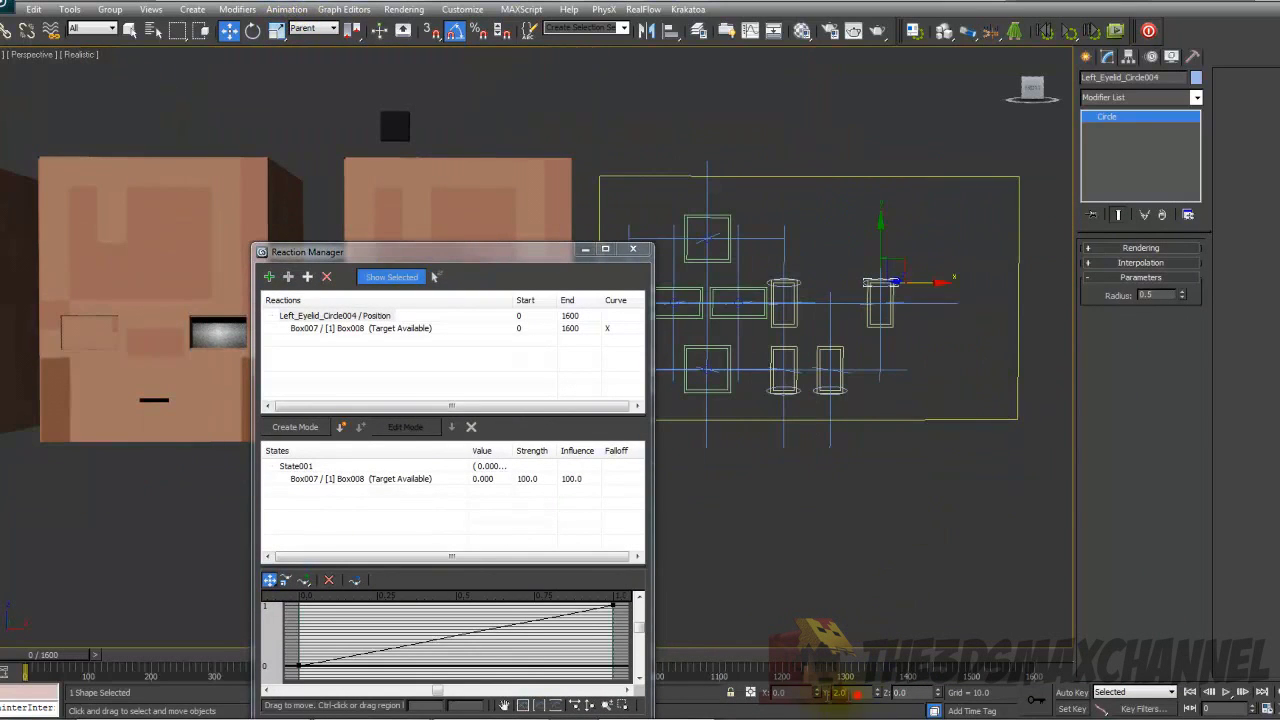
text(-2)
key(Return)
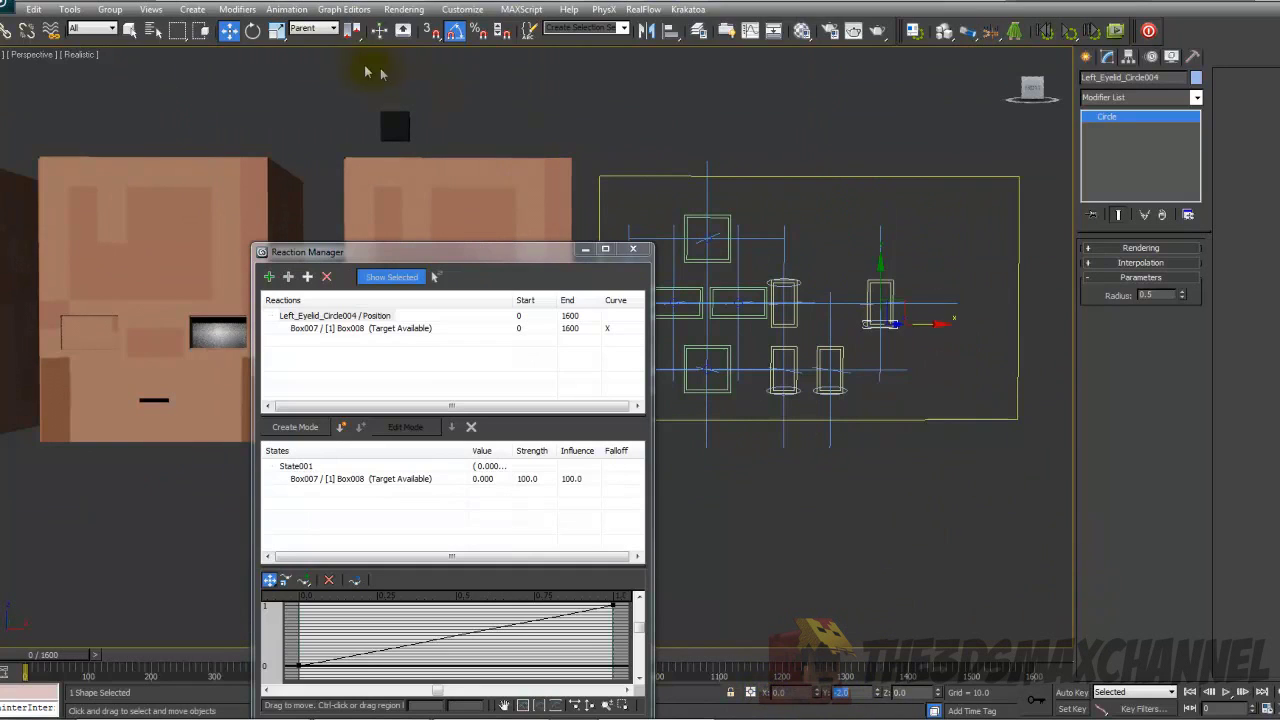
click(341, 427)
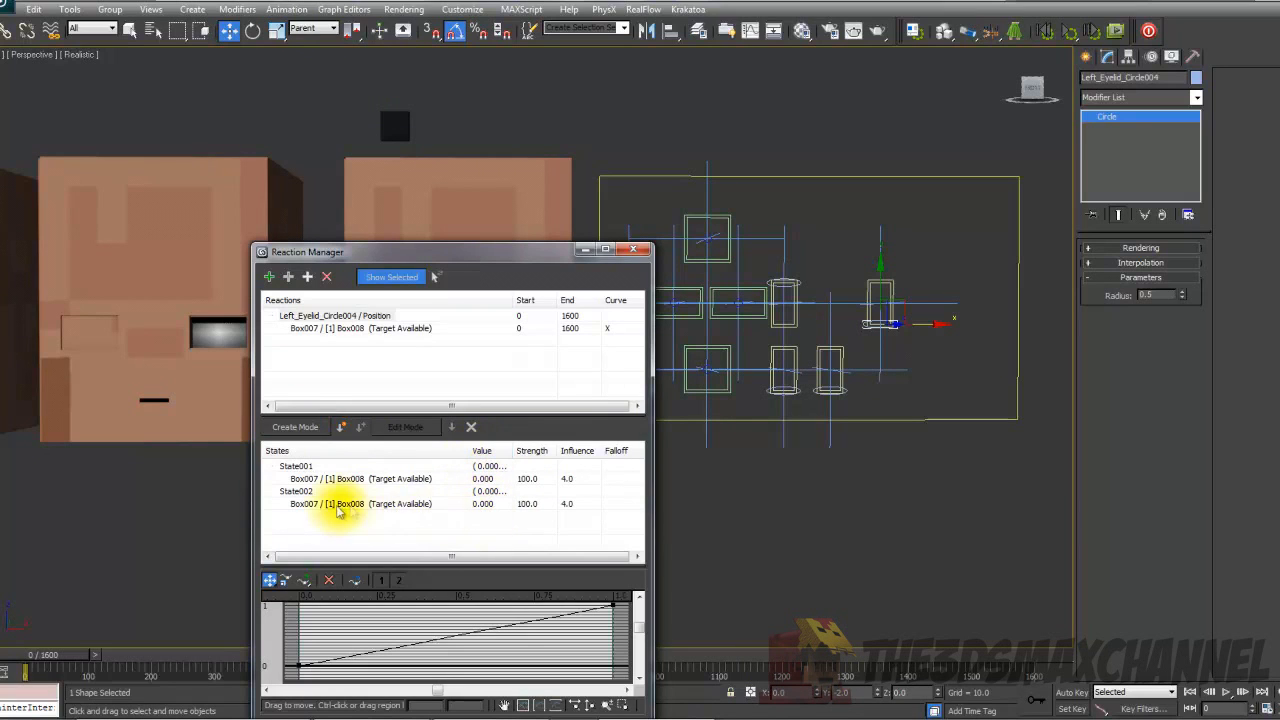
Raise the pupil's morph value in State002 to enlarge the pupil, and minimize the Reaction Manager.
click(338, 506)
click(483, 506)
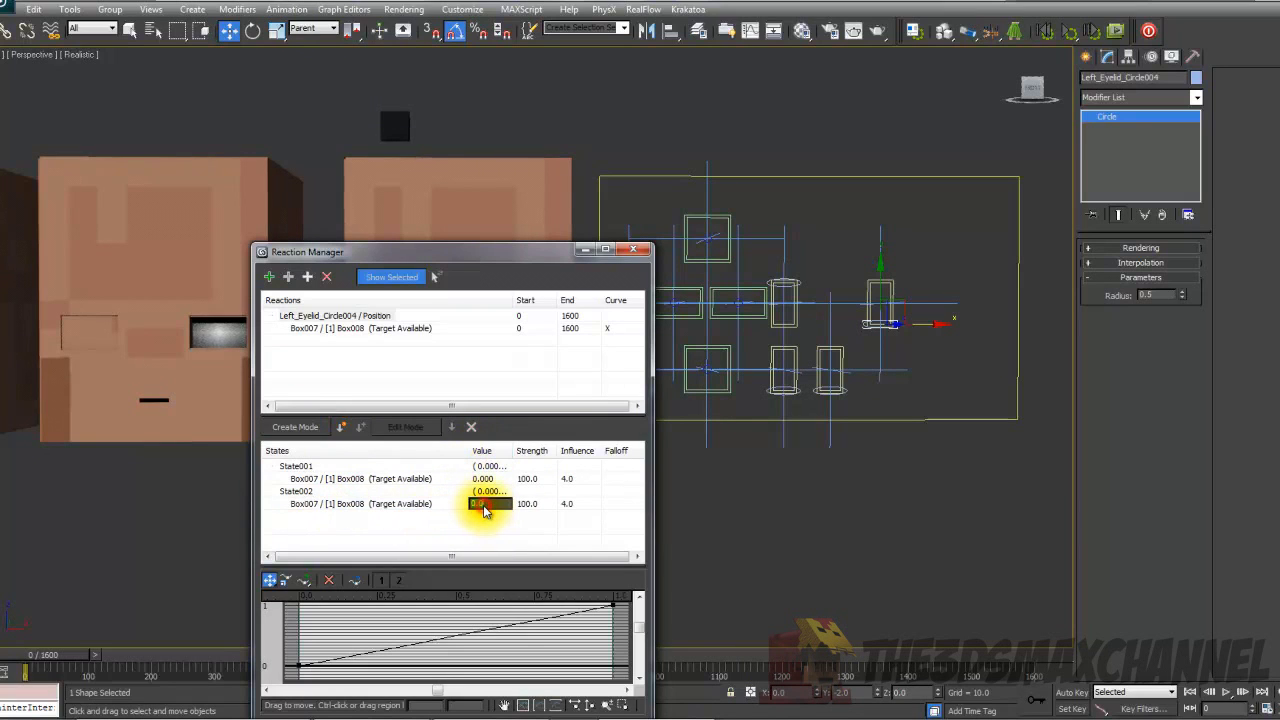
drag(581, 252, 845, 345)
click(846, 343)
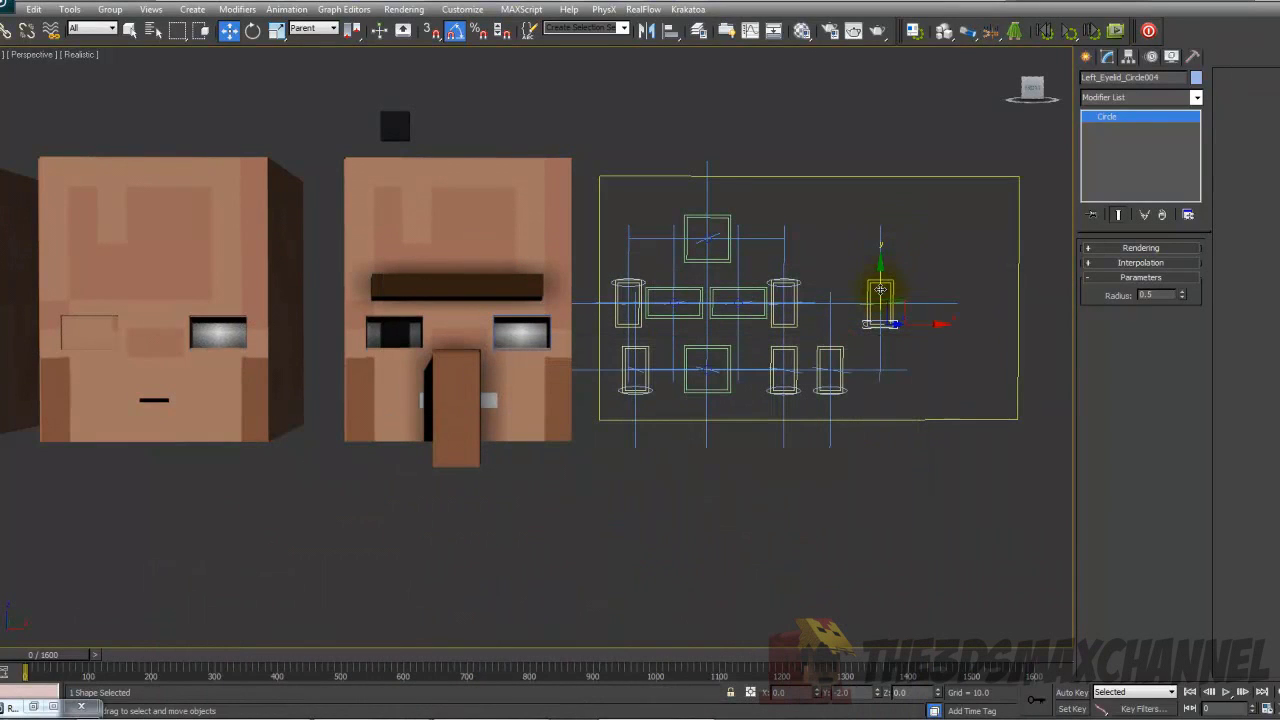
Test the pupil slider by moving its circle, undo the move and set the circle's Y position to 2.
drag(878, 287, 851, 257)
key(ctrl+z)
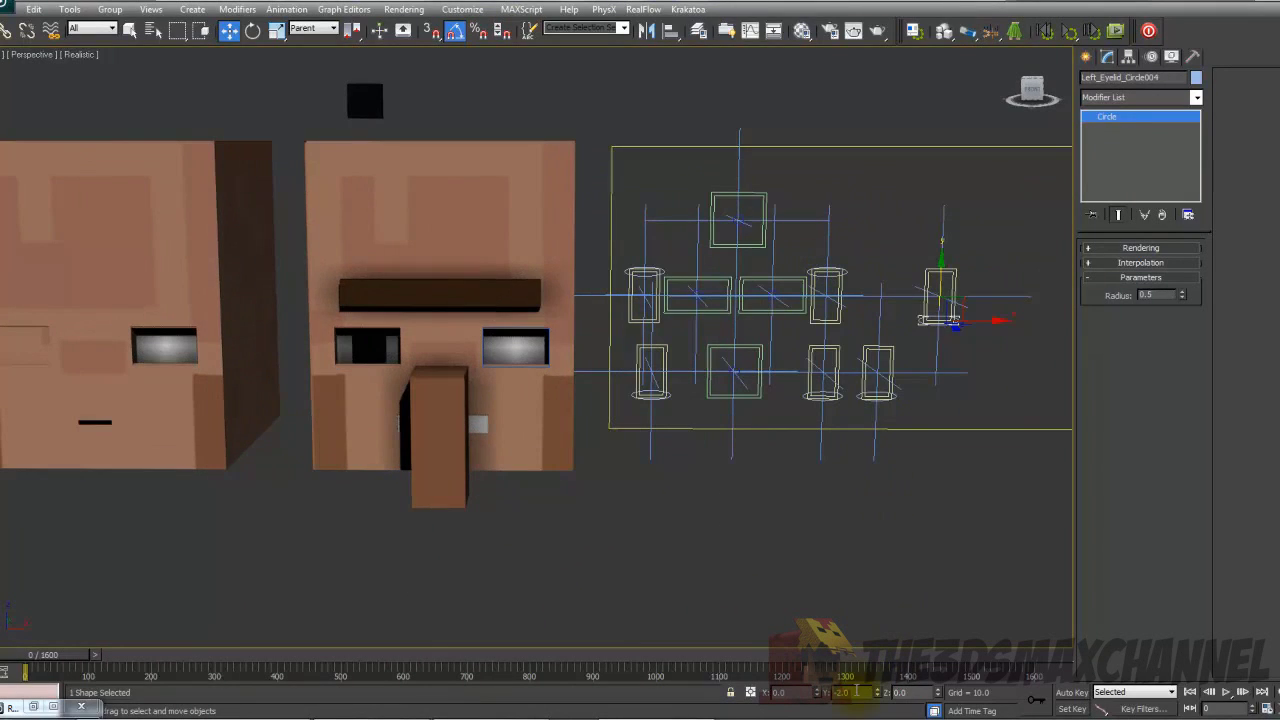
drag(856, 691, 704, 692)
text(2)
key(Return)
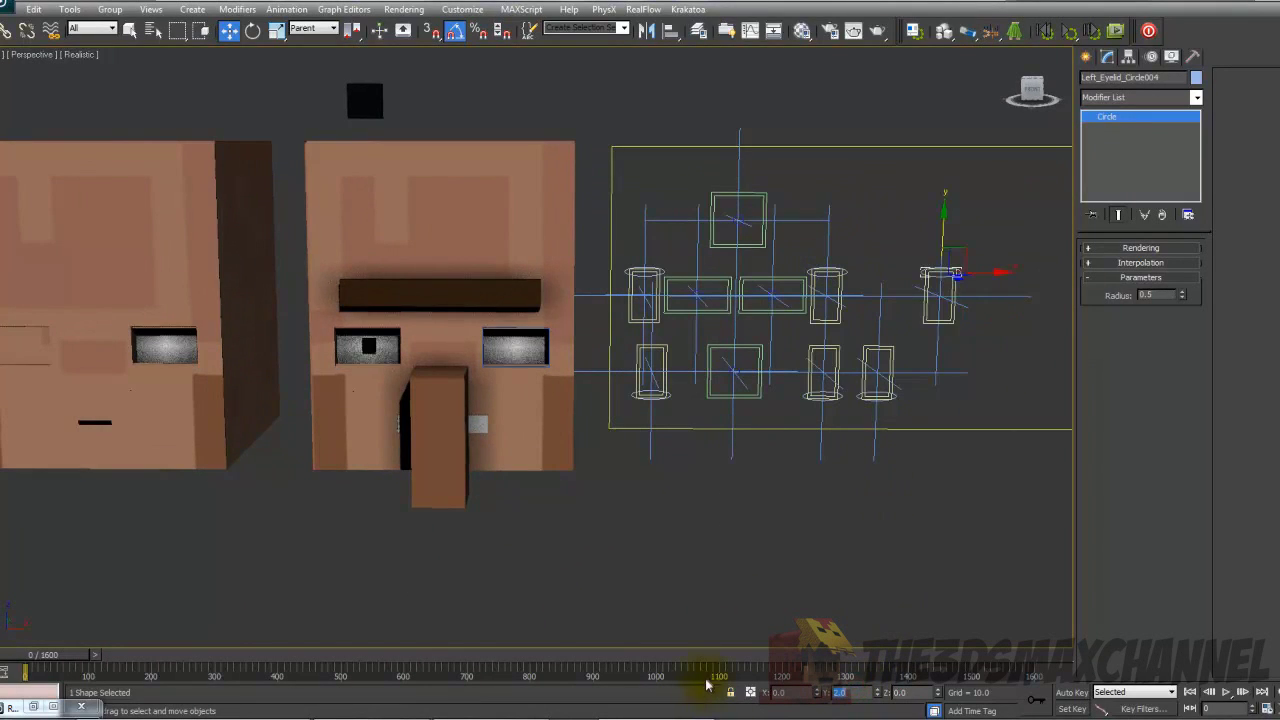
scroll(752, 490, down, 3)
Copy the pupil box and its enlarged morph target across to the other eye as one independent copy.
click(429, 196)
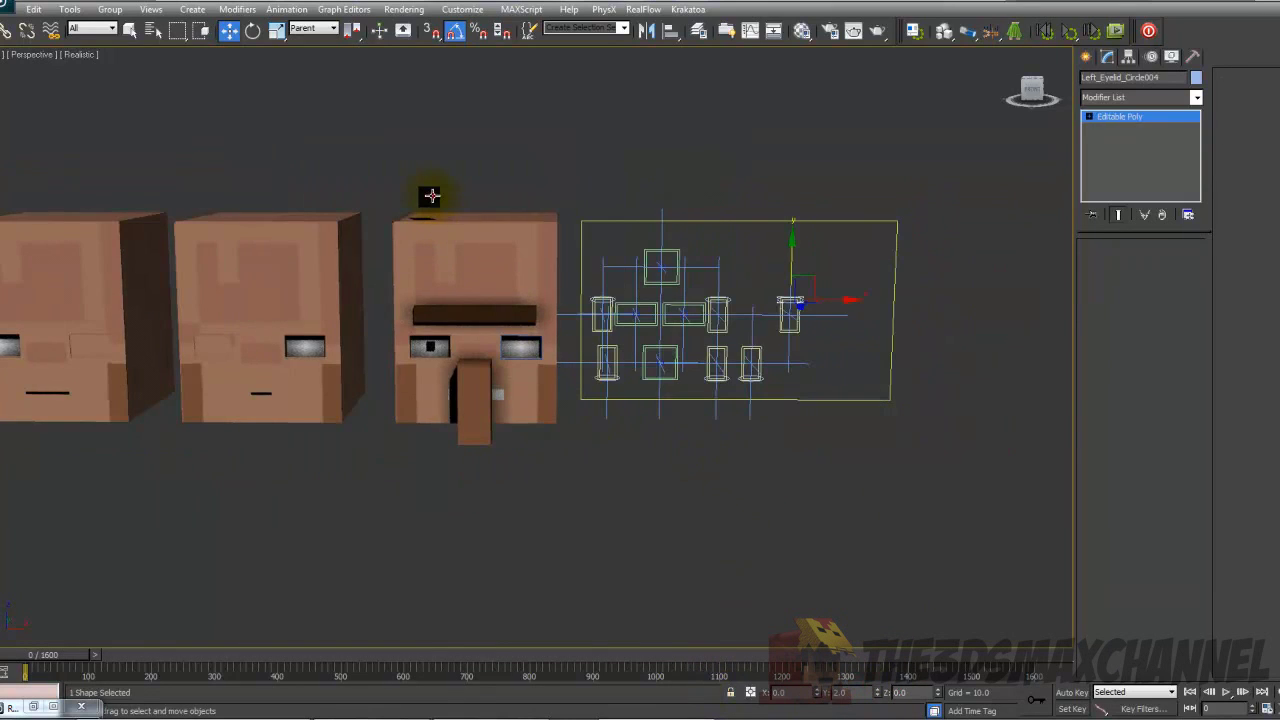
scroll(530, 320, up, 3)
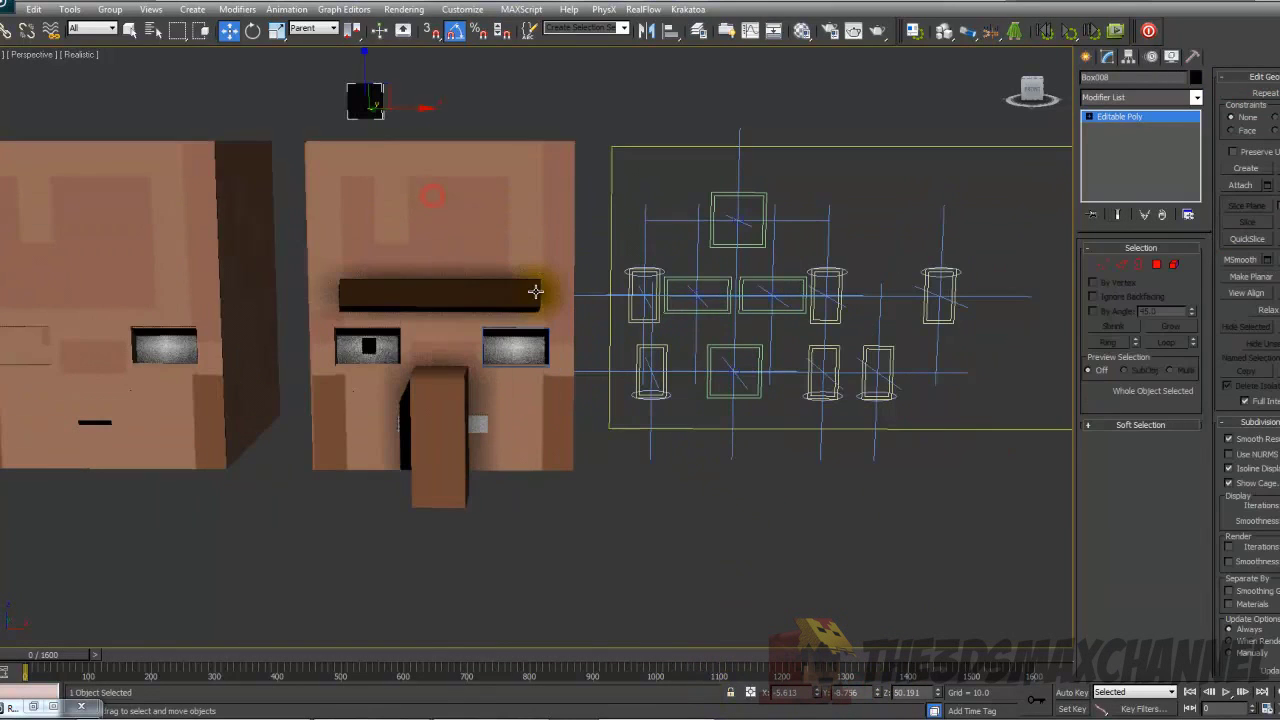
ctrl+click(367, 345)
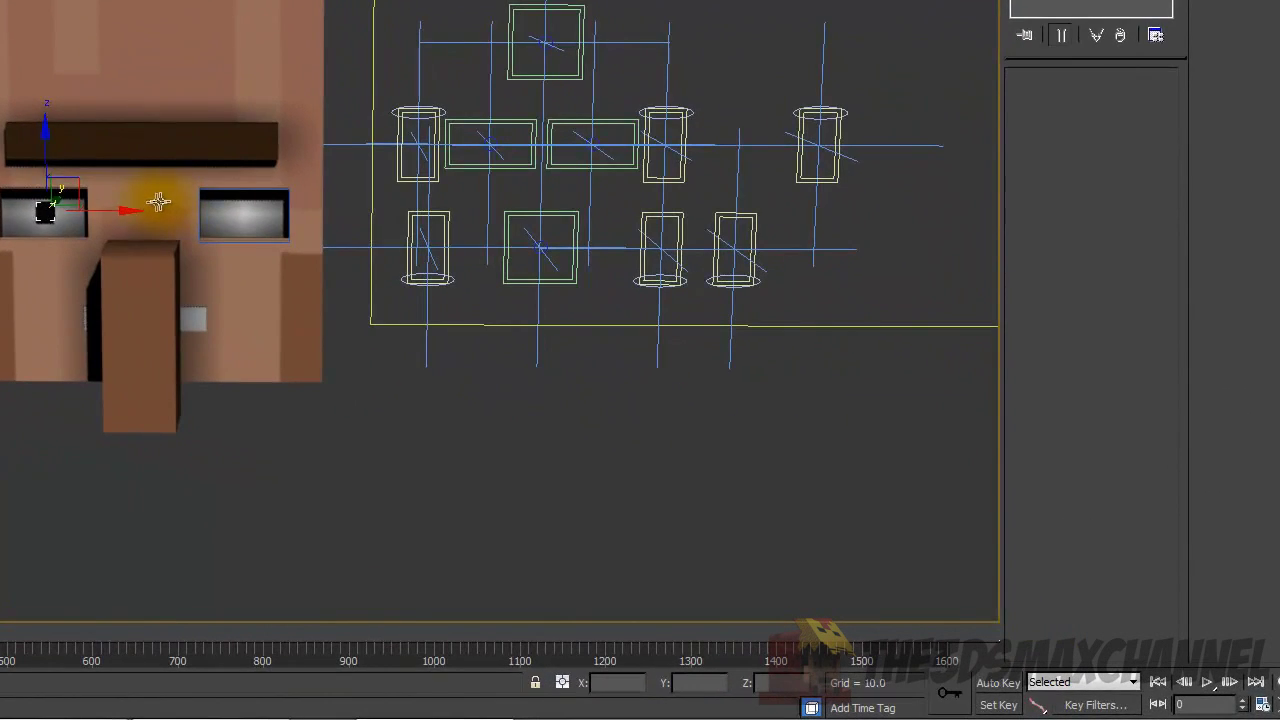
drag(120, 215, 321, 208)
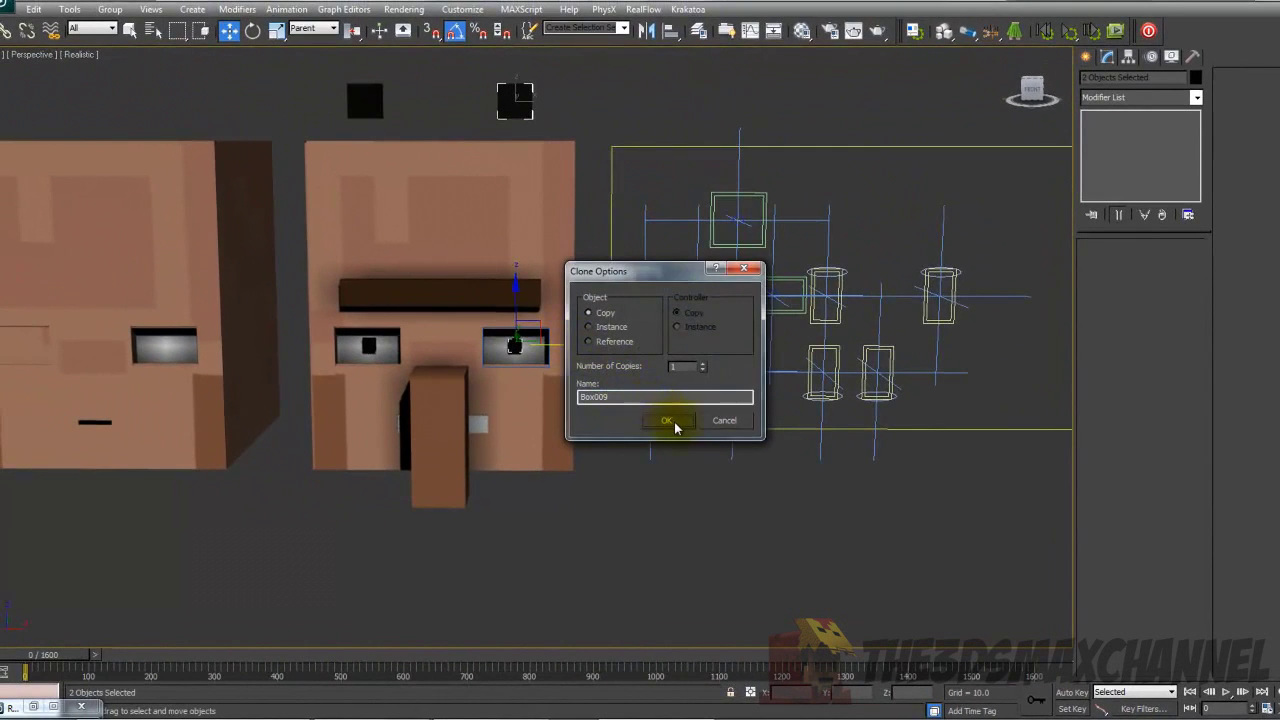
click(667, 420)
click(615, 504)
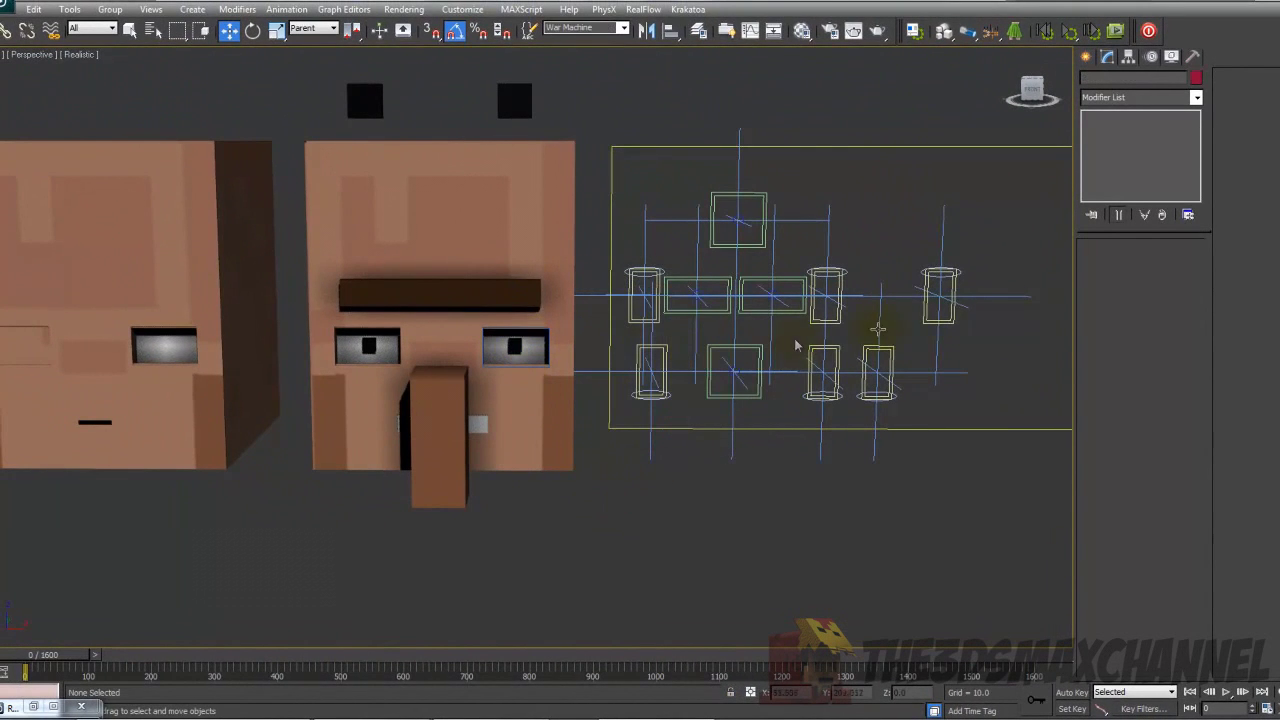
Test the pupil-size slider by moving its circle down to Y -2 and back up to Y 2.
click(934, 276)
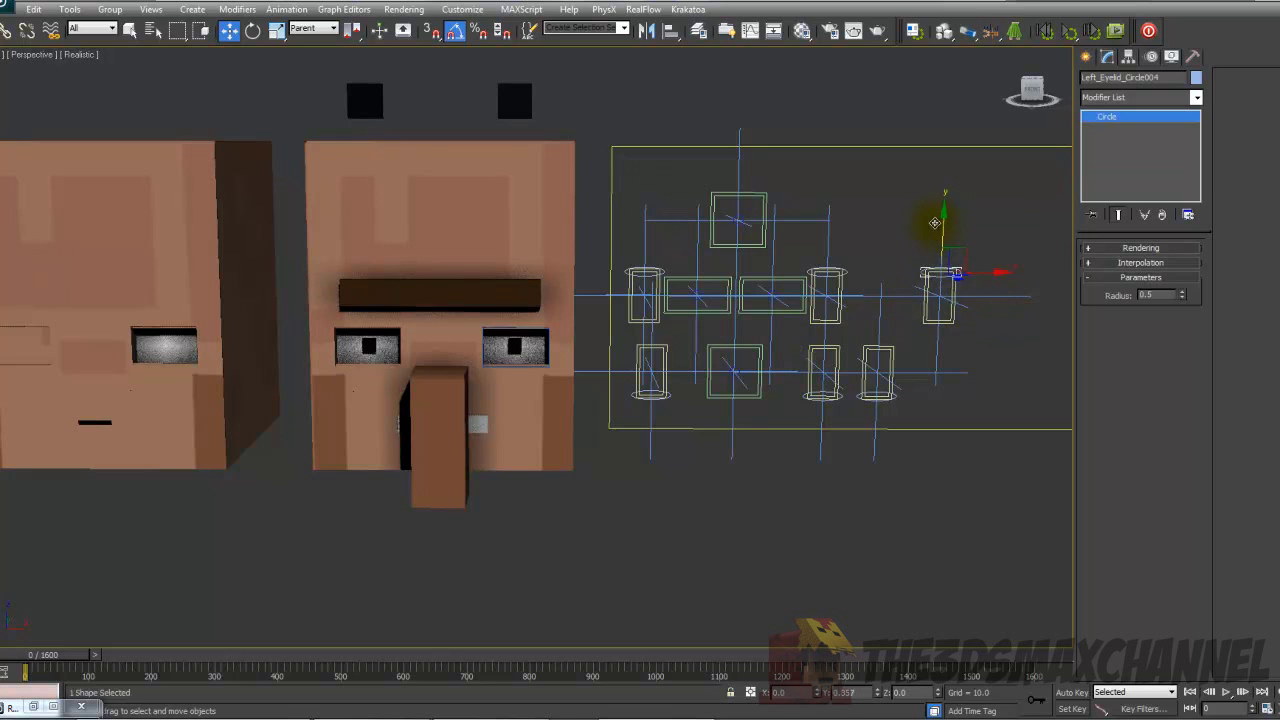
drag(930, 232, 932, 253)
alt+middle_drag(700, 214, 712, 273)
click(516, 339)
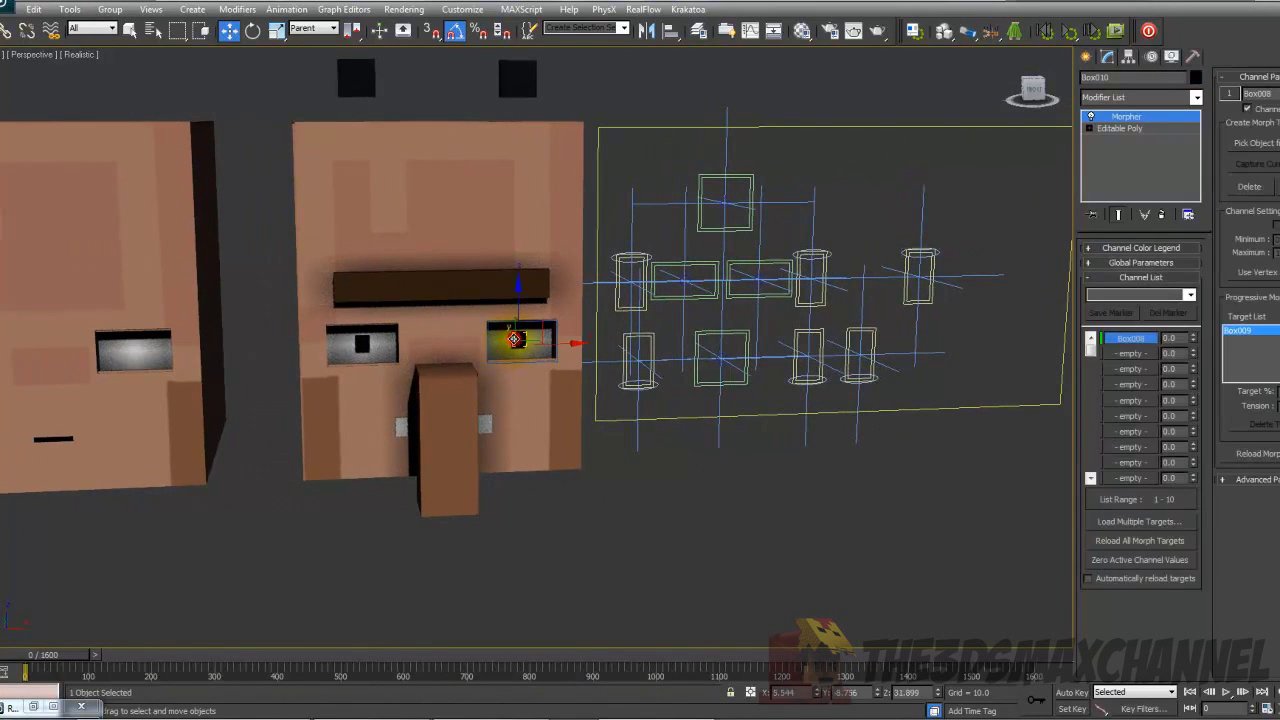
click(917, 252)
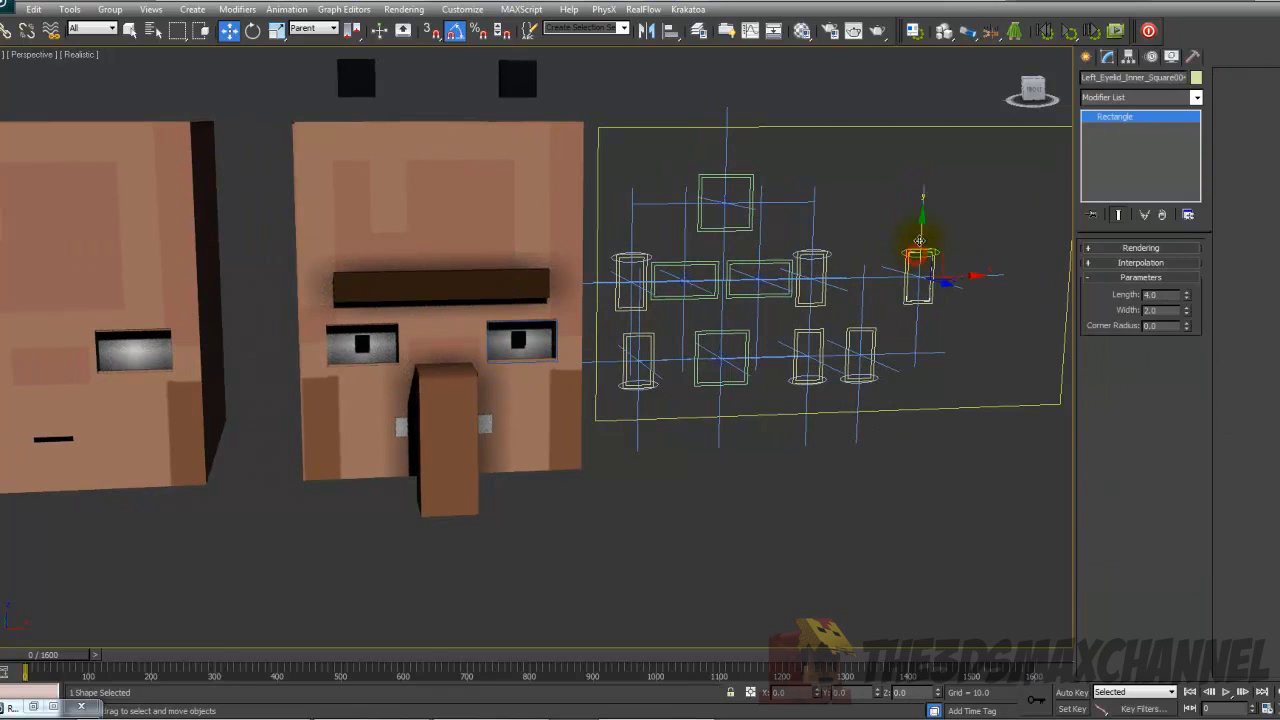
click(916, 243)
drag(923, 207, 919, 243)
alt+middle_drag(640, 270, 784, 286)
scroll(594, 246, down, 1)
scroll(784, 286, up, 1)
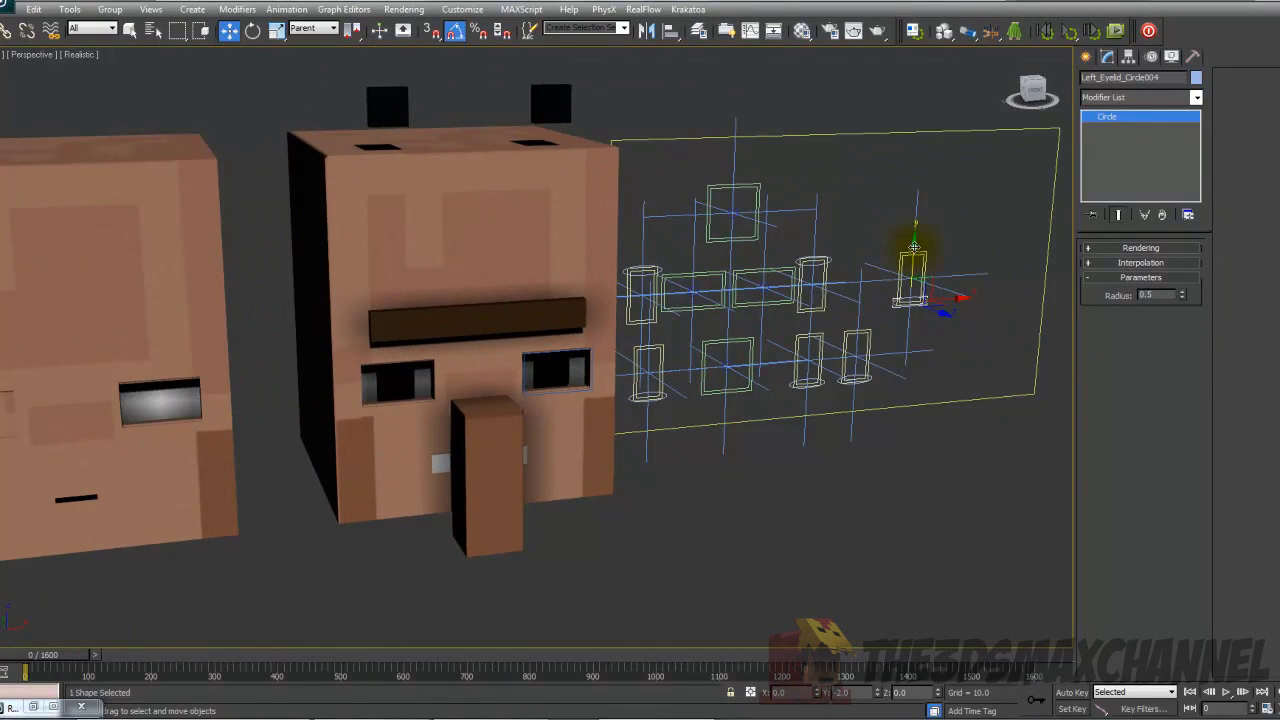
drag(915, 248, 912, 222)
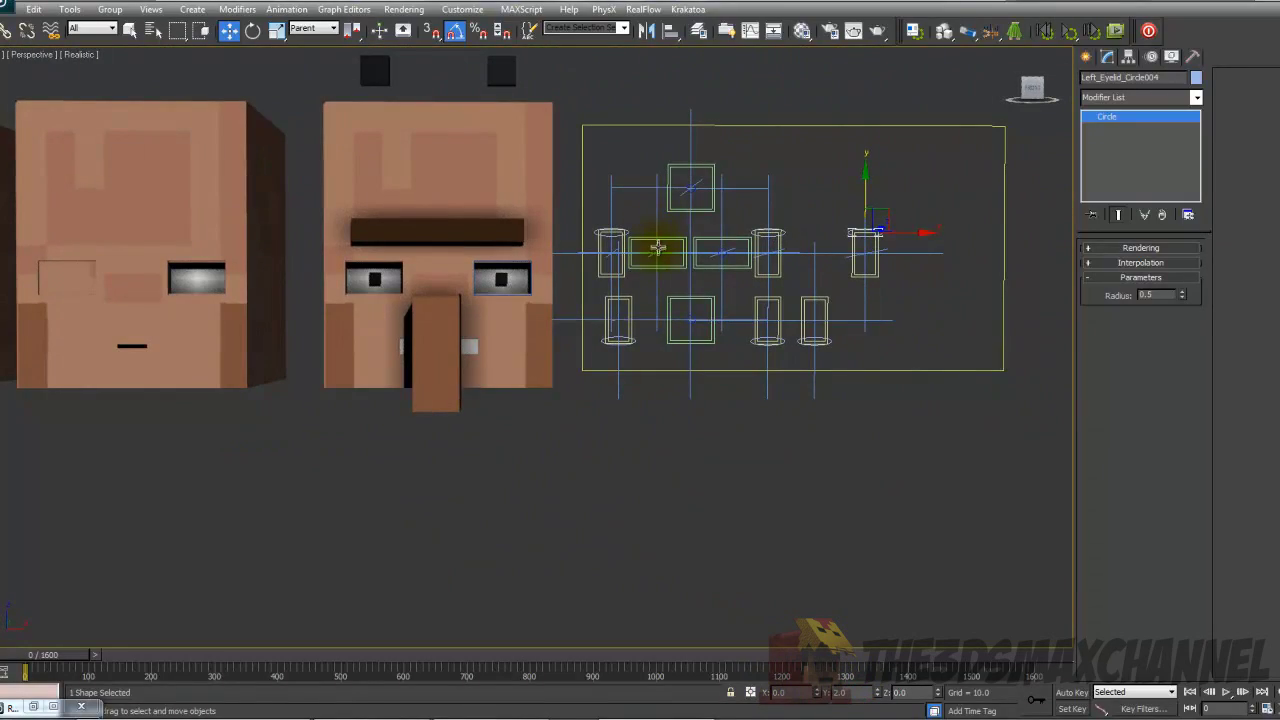
Delete the right-hand wide rectangular eye control, including both frames, its circle and its point helper.
scroll(657, 248, up, 8)
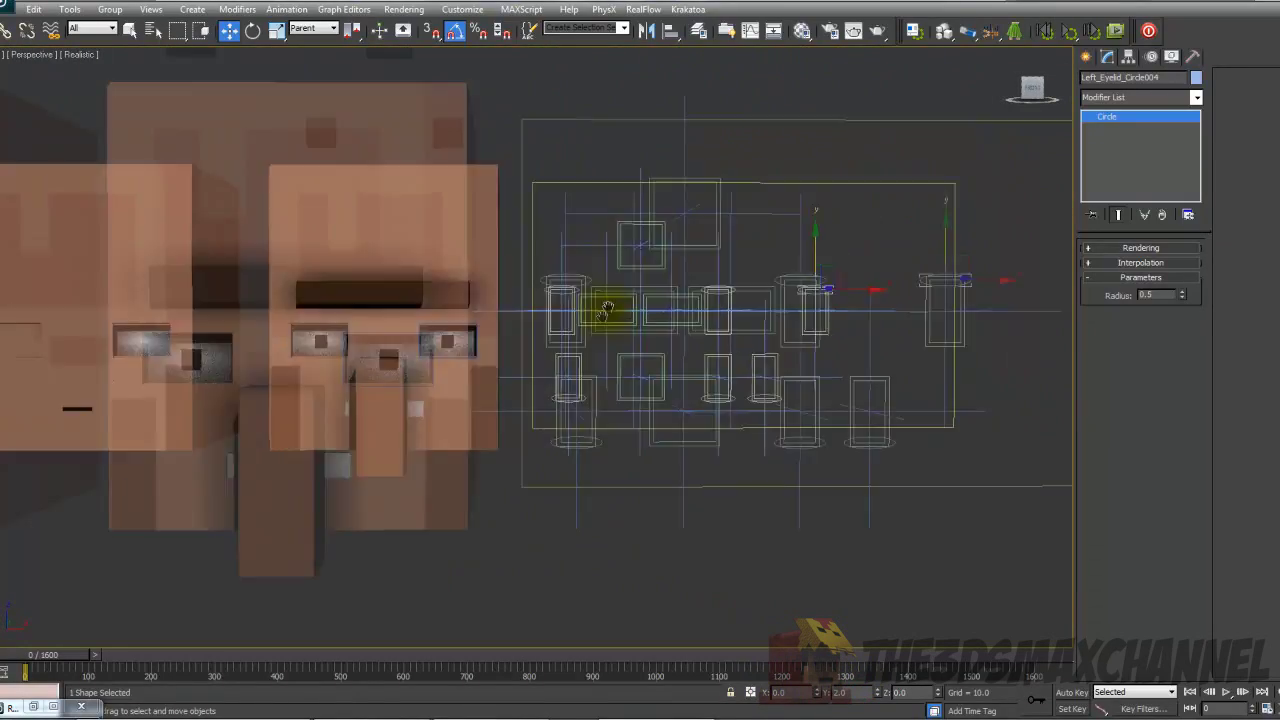
scroll(537, 311, down, 5)
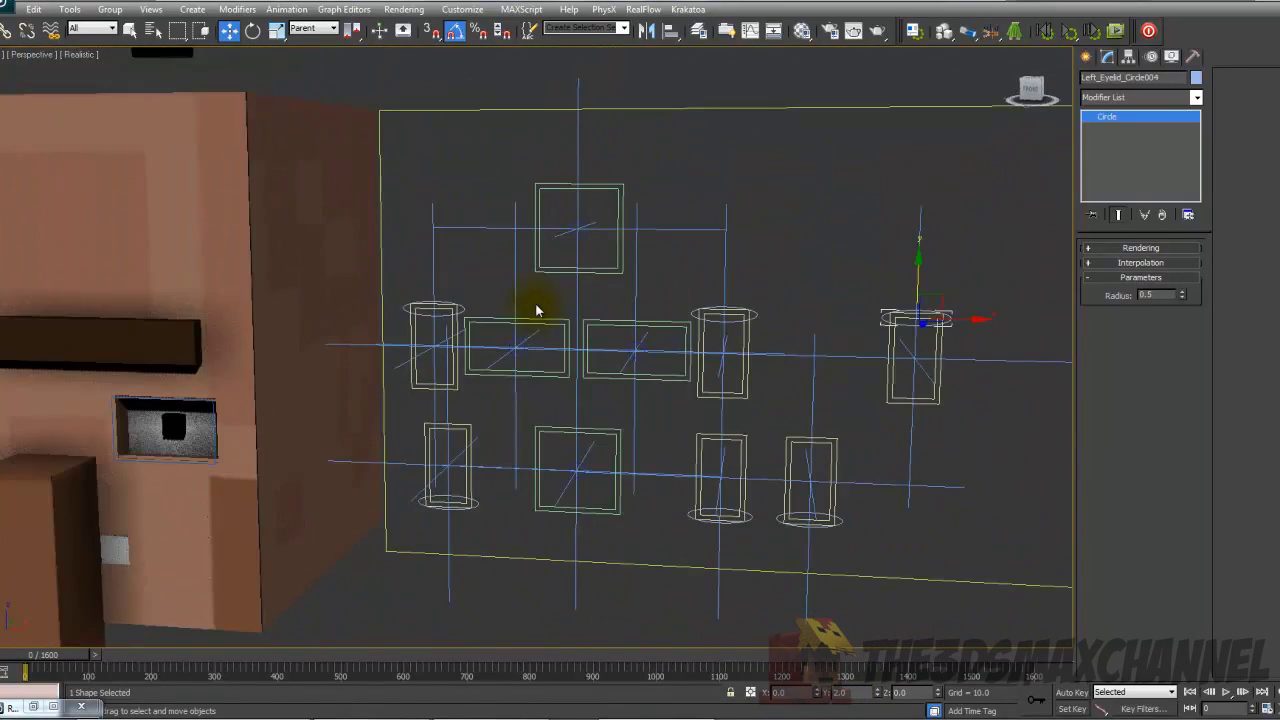
click(531, 322)
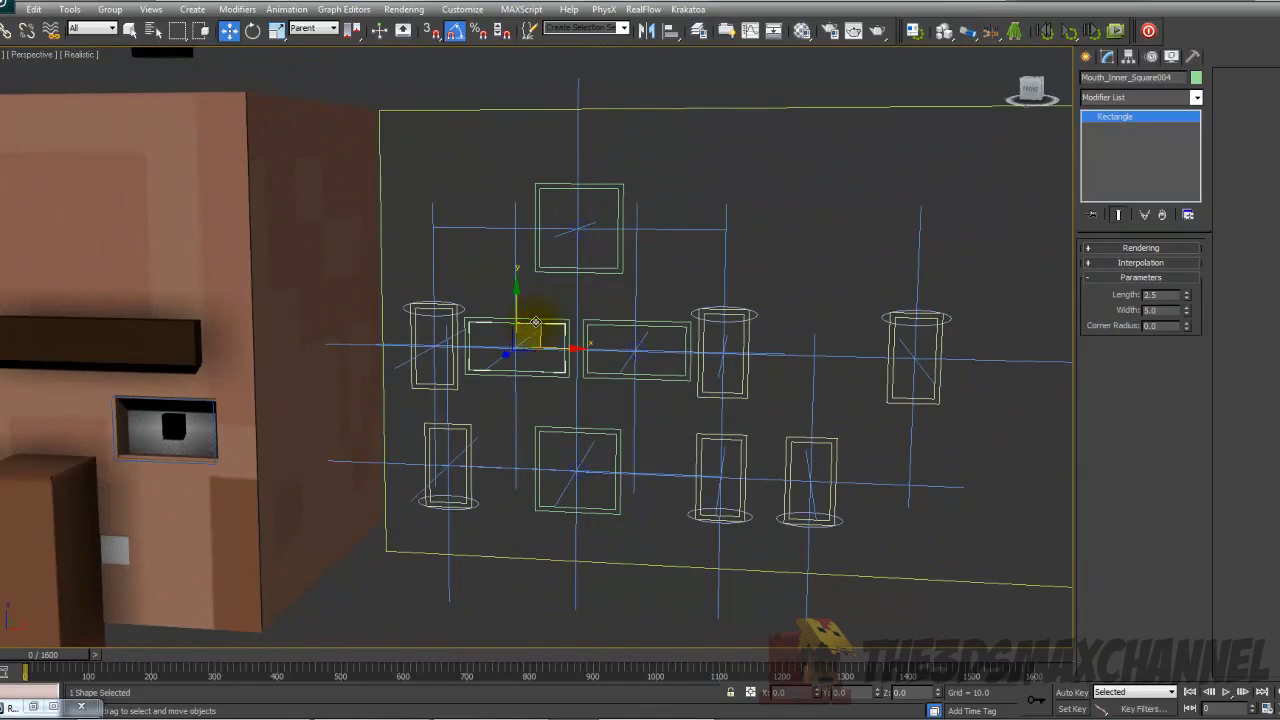
scroll(571, 325, up, 2)
scroll(571, 325, down, 4)
middle_drag(744, 292, 804, 260)
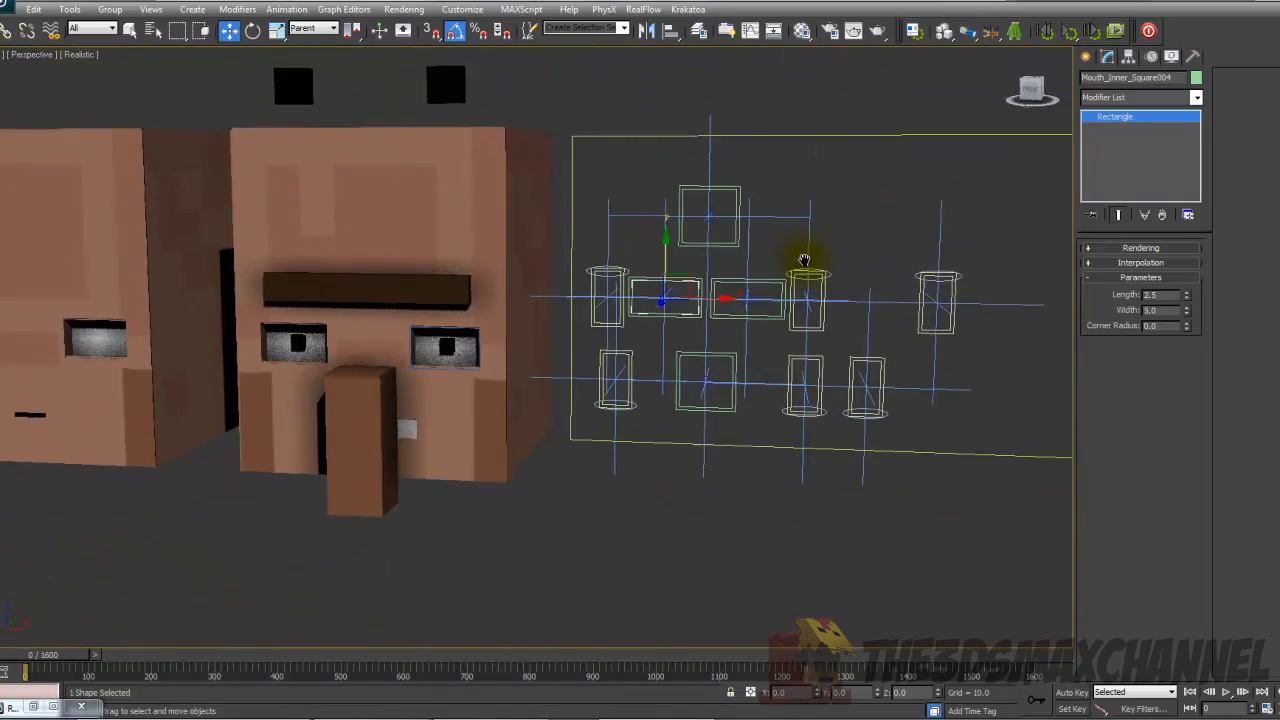
scroll(804, 260, up, 7)
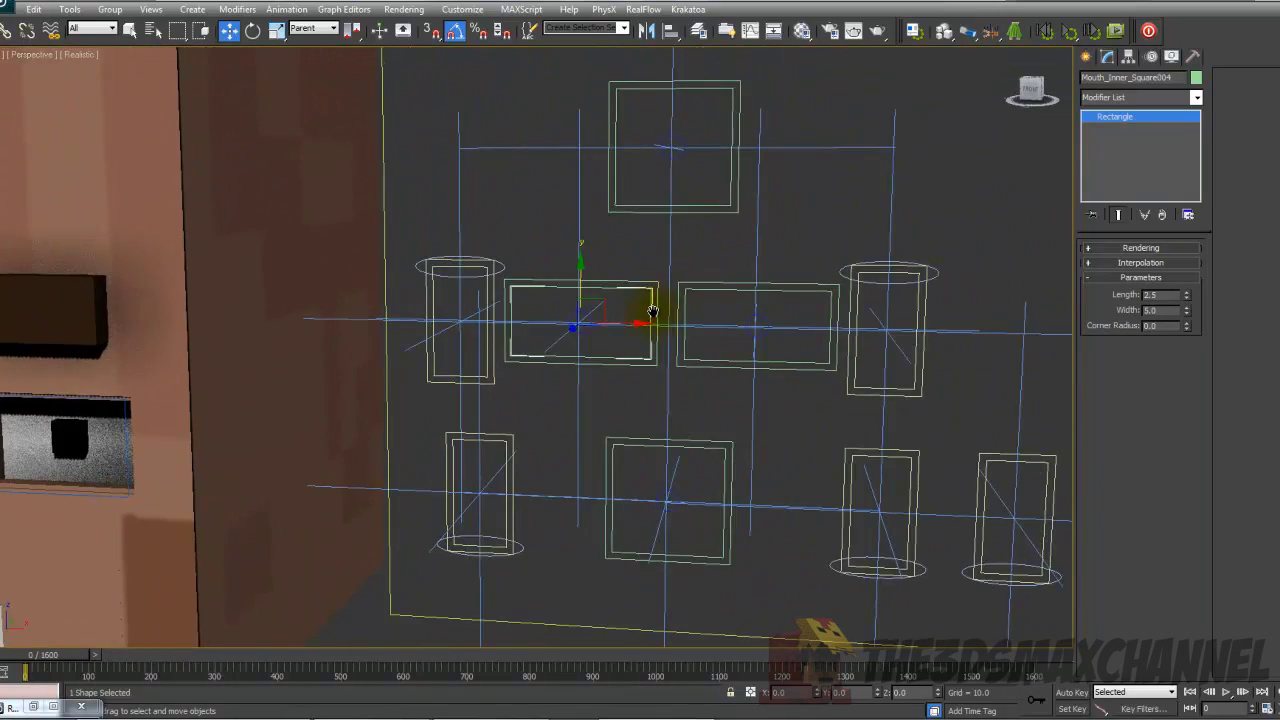
scroll(660, 310, down, 5)
scroll(650, 300, up, 5)
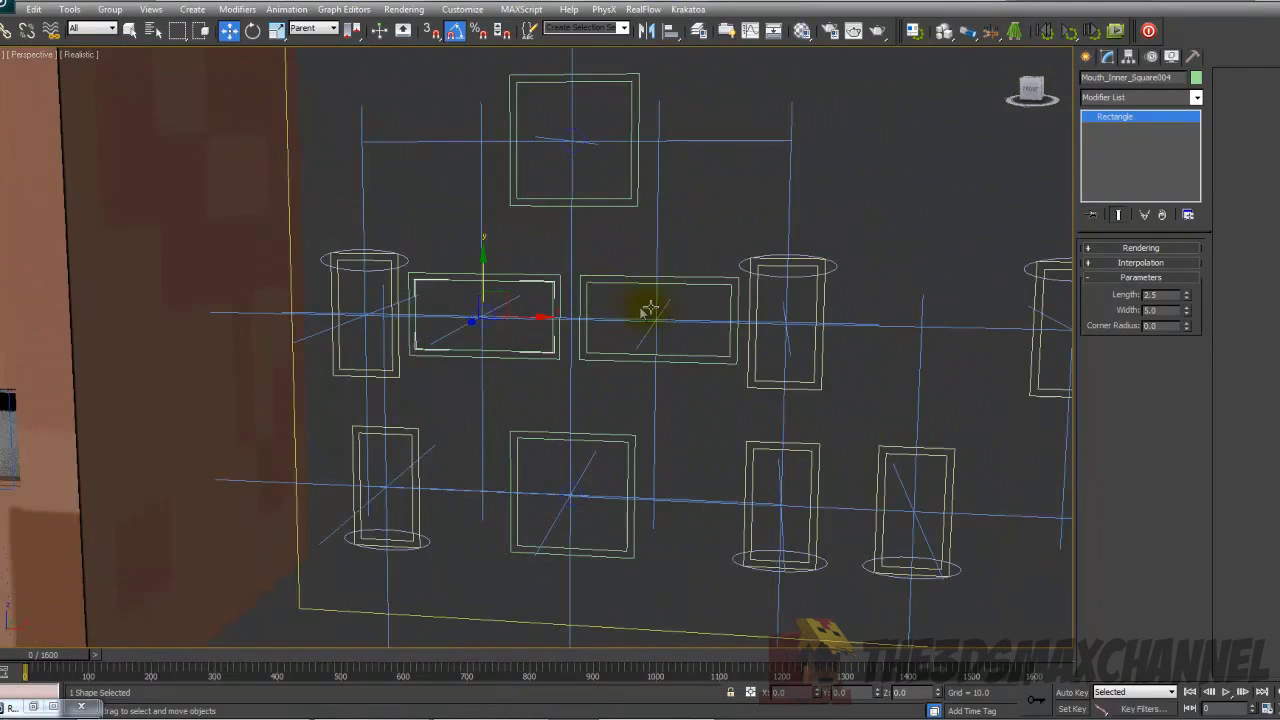
drag(673, 300, 678, 296)
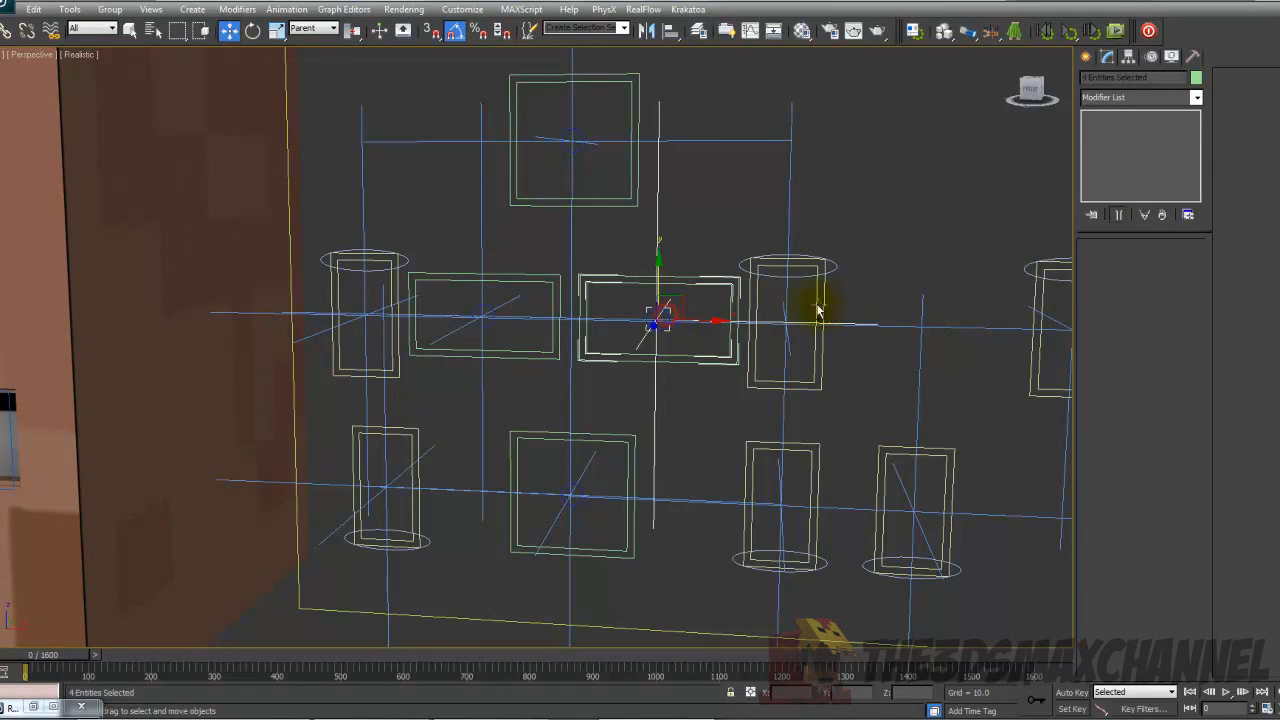
click(651, 270)
Check the outer frame dimensions of the remaining wide eye control and try moving its circle inside the frame.
scroll(640, 275, up, 2)
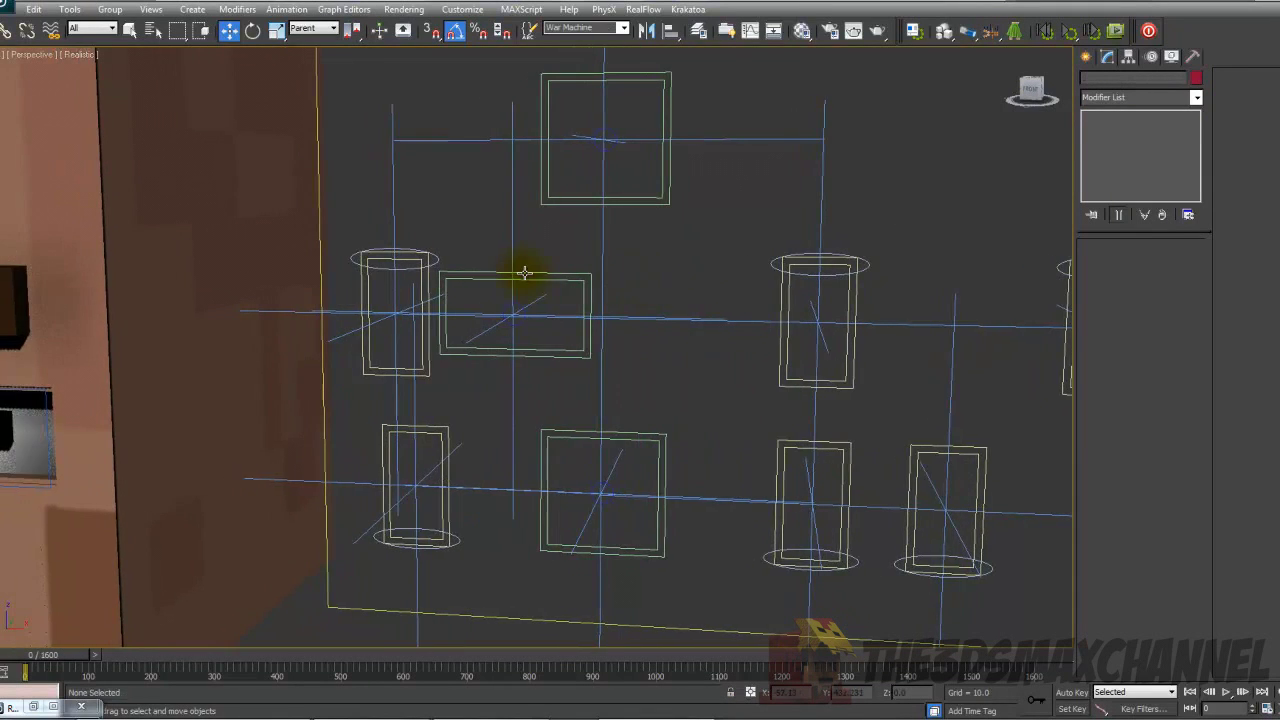
scroll(560, 295, up, 2)
scroll(540, 290, up, 2)
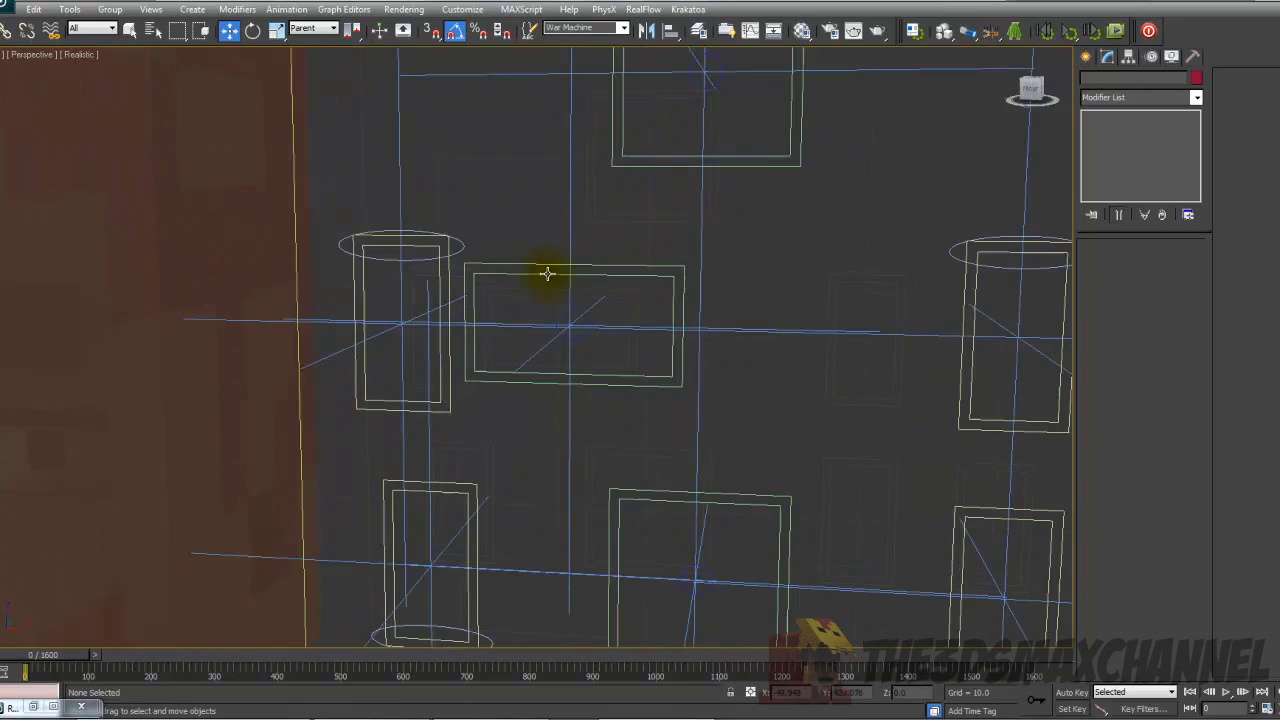
click(615, 275)
scroll(615, 280, down, 2)
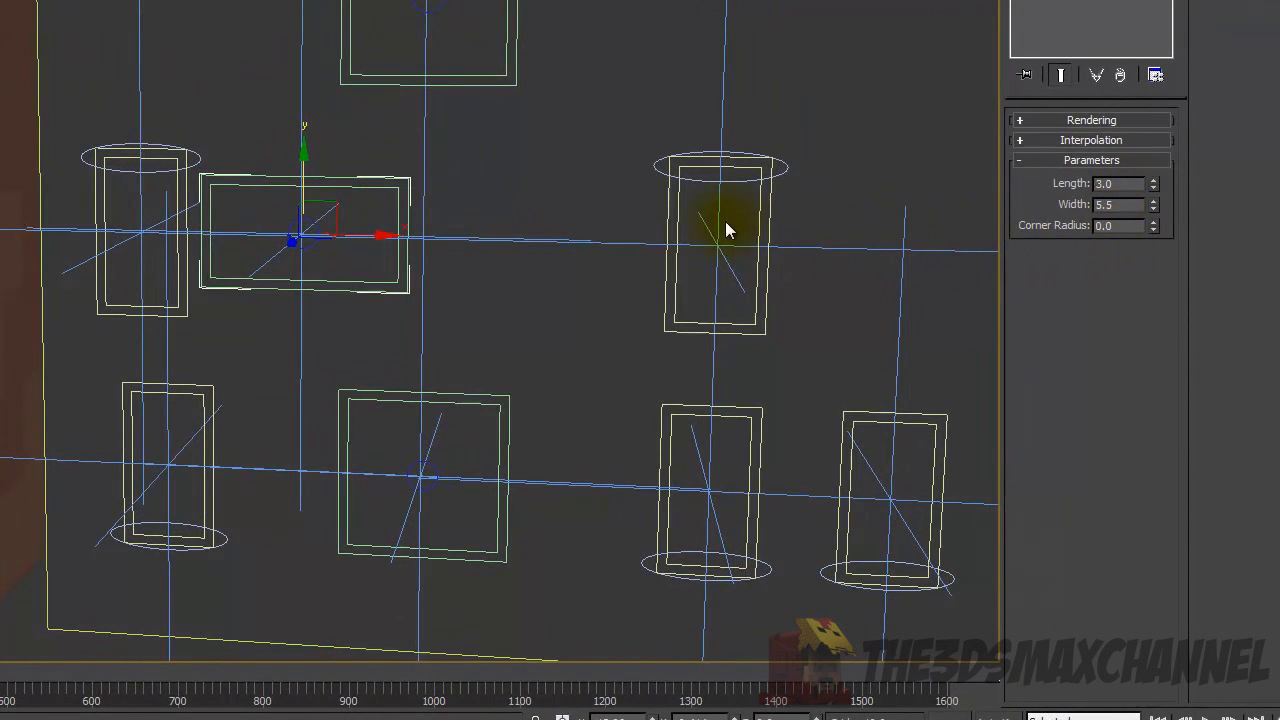
click(313, 220)
drag(343, 203, 382, 220)
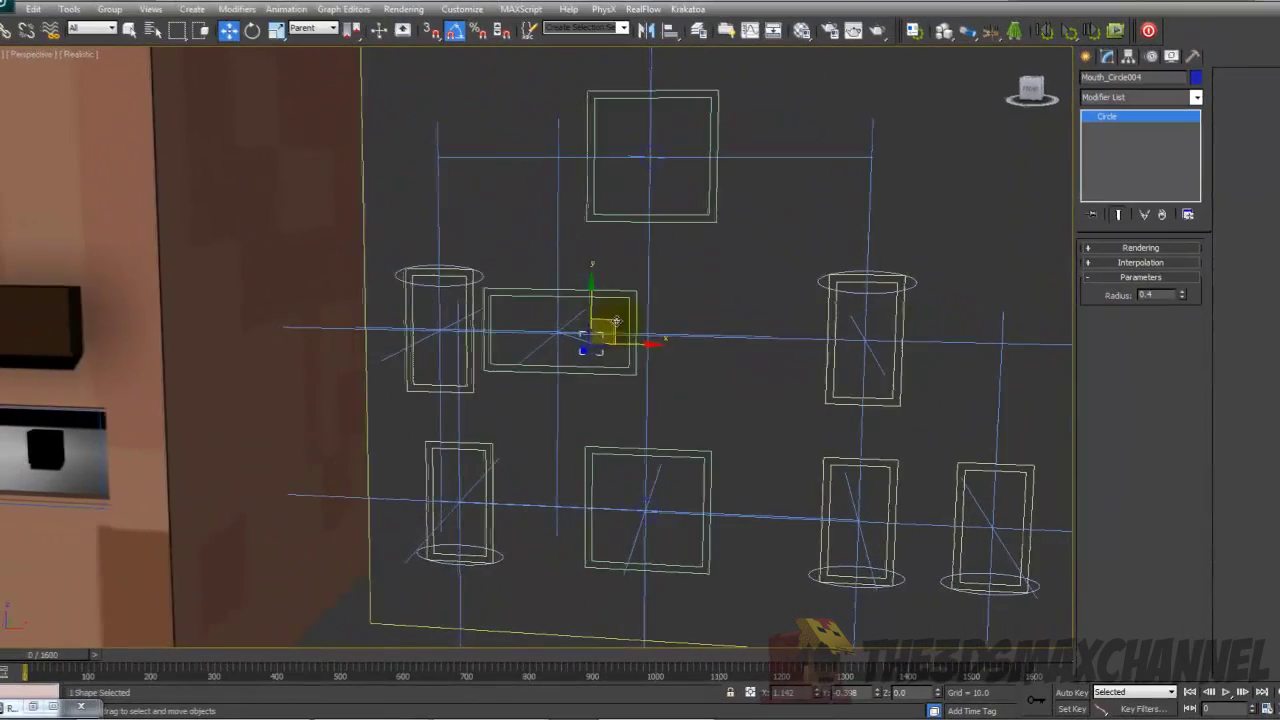
right_click(616, 321)
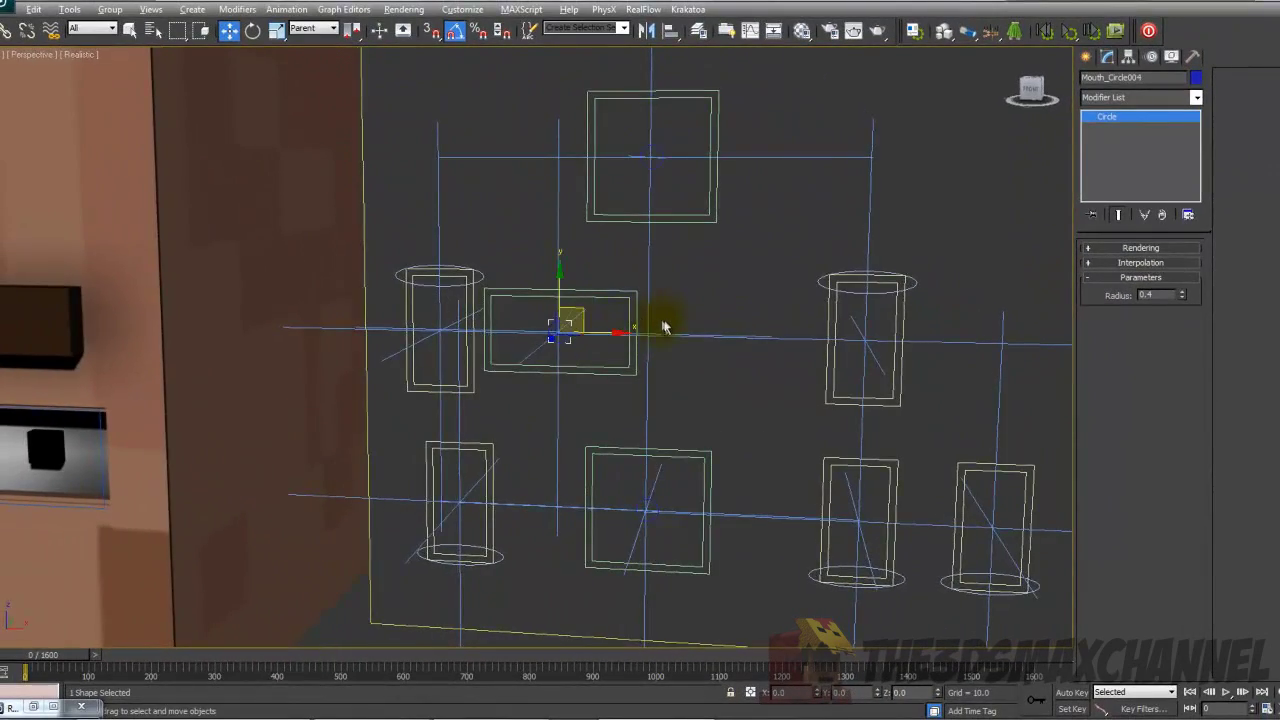
Examine the eye circle's IK sliding joint limits on the X and Y axes.
scroll(667, 323, up, 3)
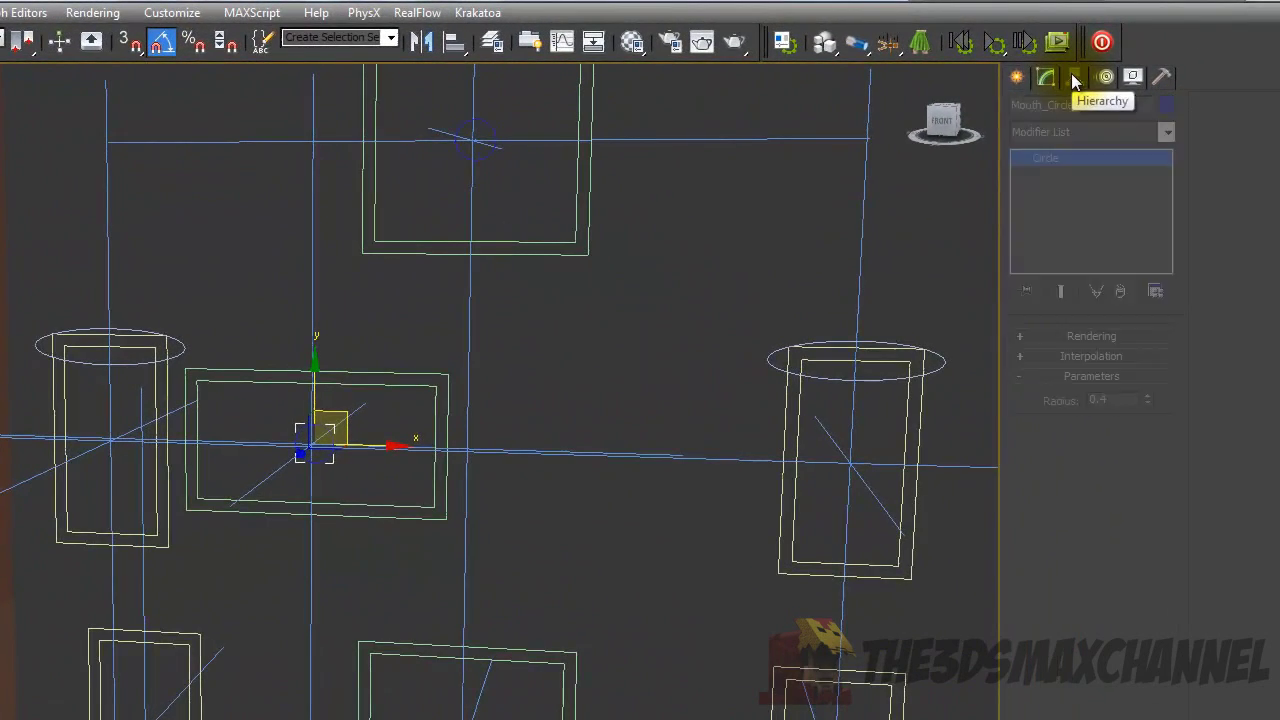
click(1075, 80)
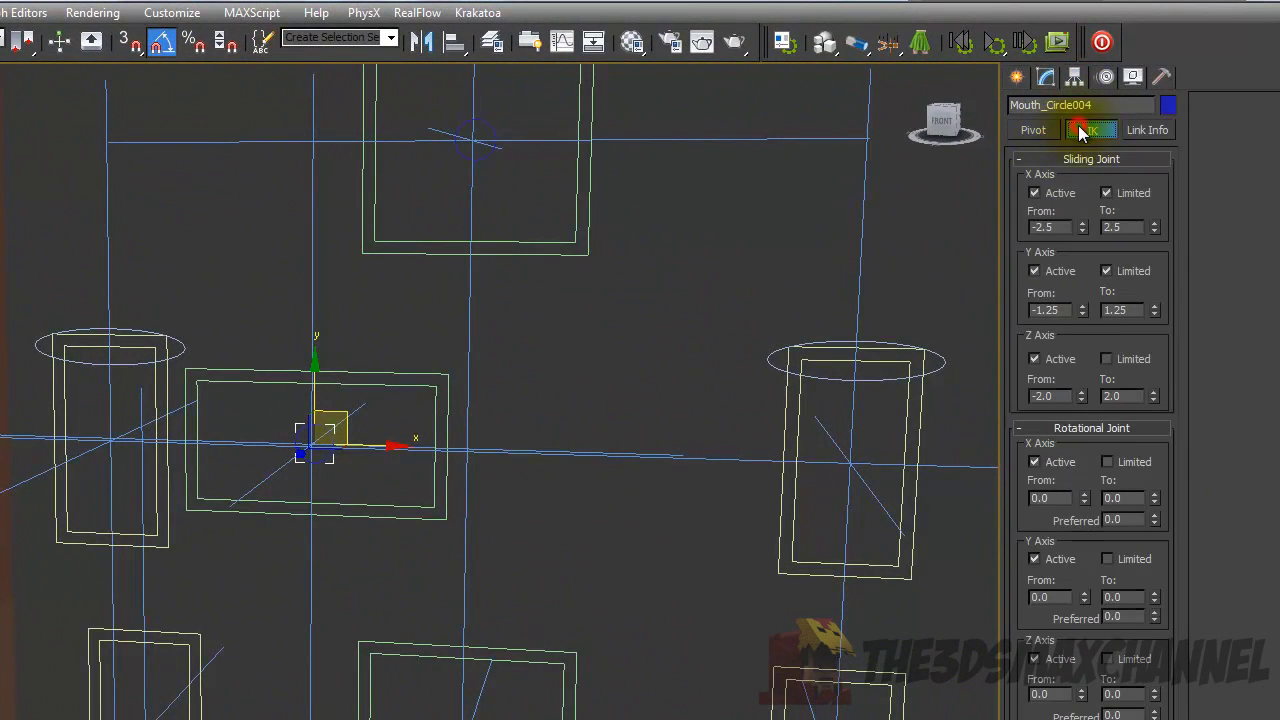
scroll(760, 405, down, 3)
scroll(810, 402, up, 2)
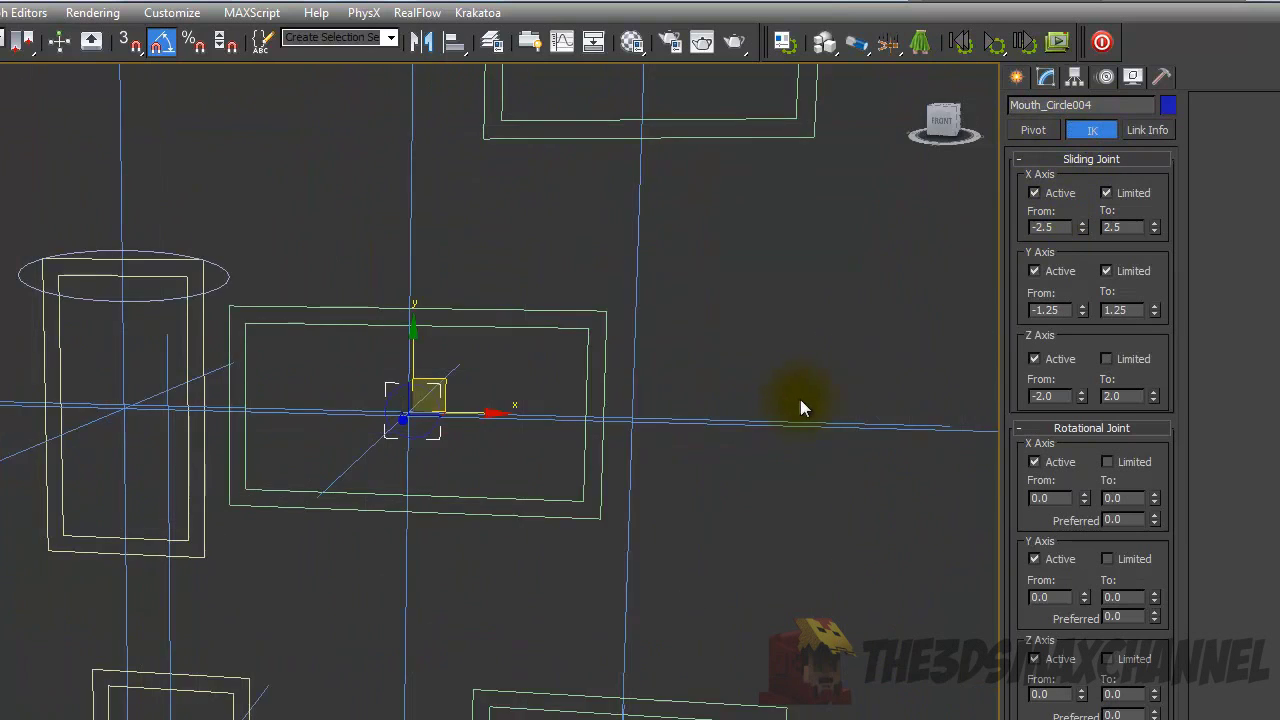
scroll(840, 404, down, 2)
scroll(836, 418, up, 2)
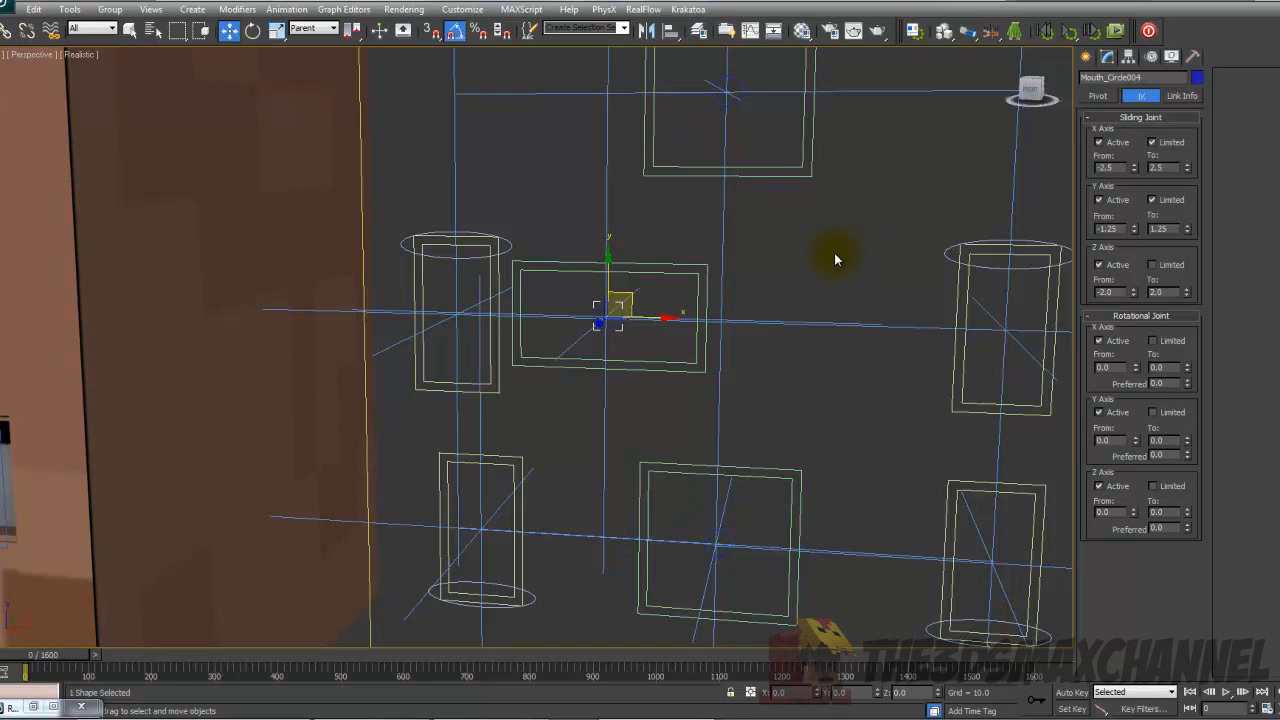
Copy the wide eye control with its frames, circle and helper along X into the empty space beside it.
scroll(648, 287, down, 3)
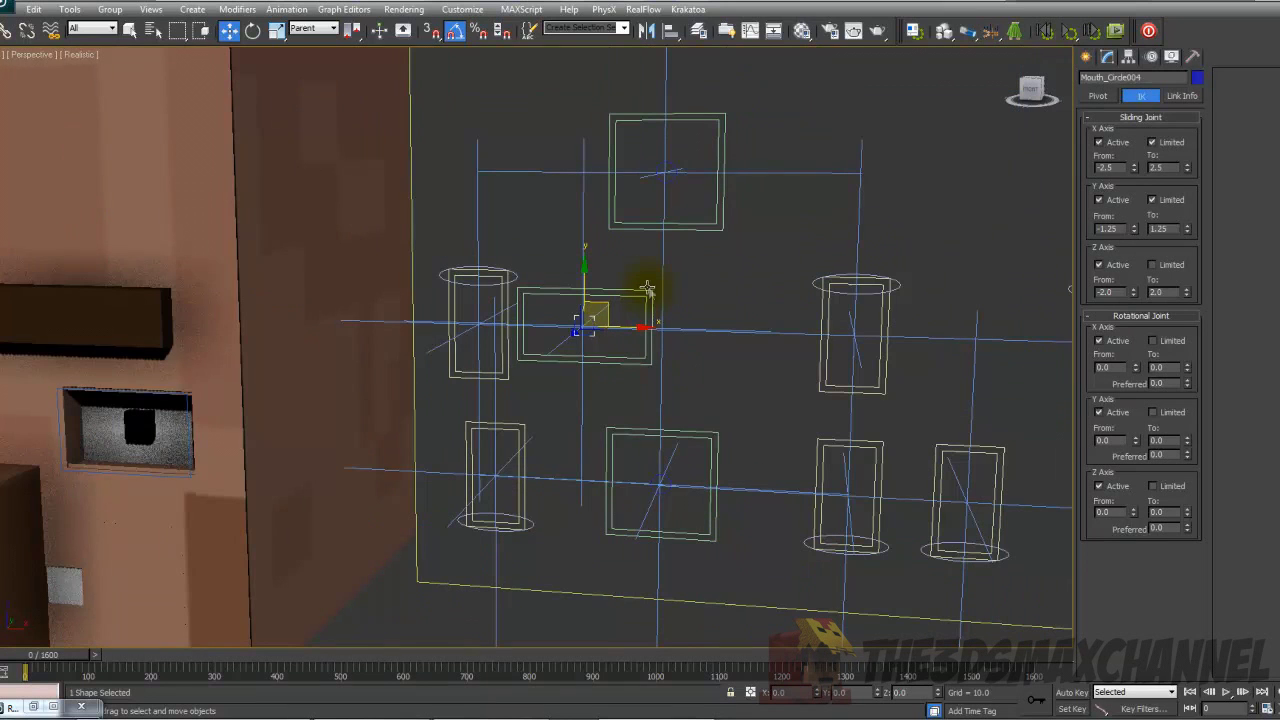
scroll(660, 285, down, 5)
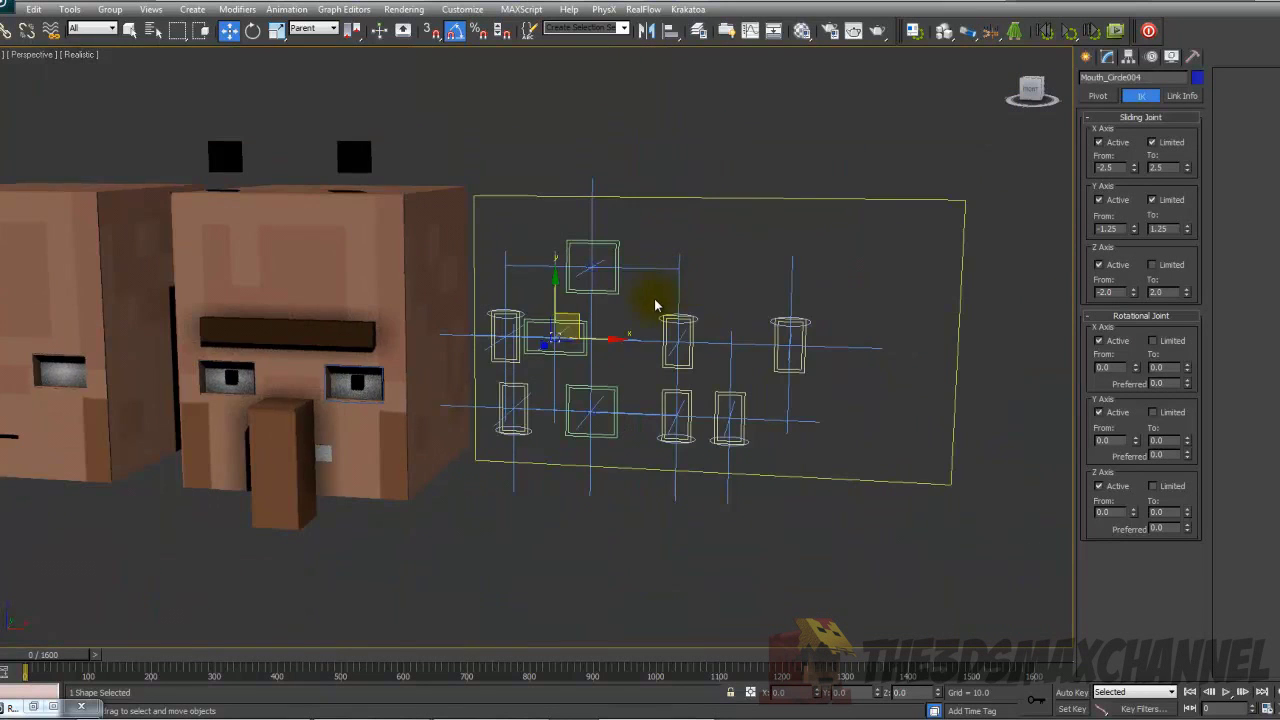
scroll(656, 305, up, 5)
scroll(679, 300, down, 4)
middle_drag(617, 306, 735, 278)
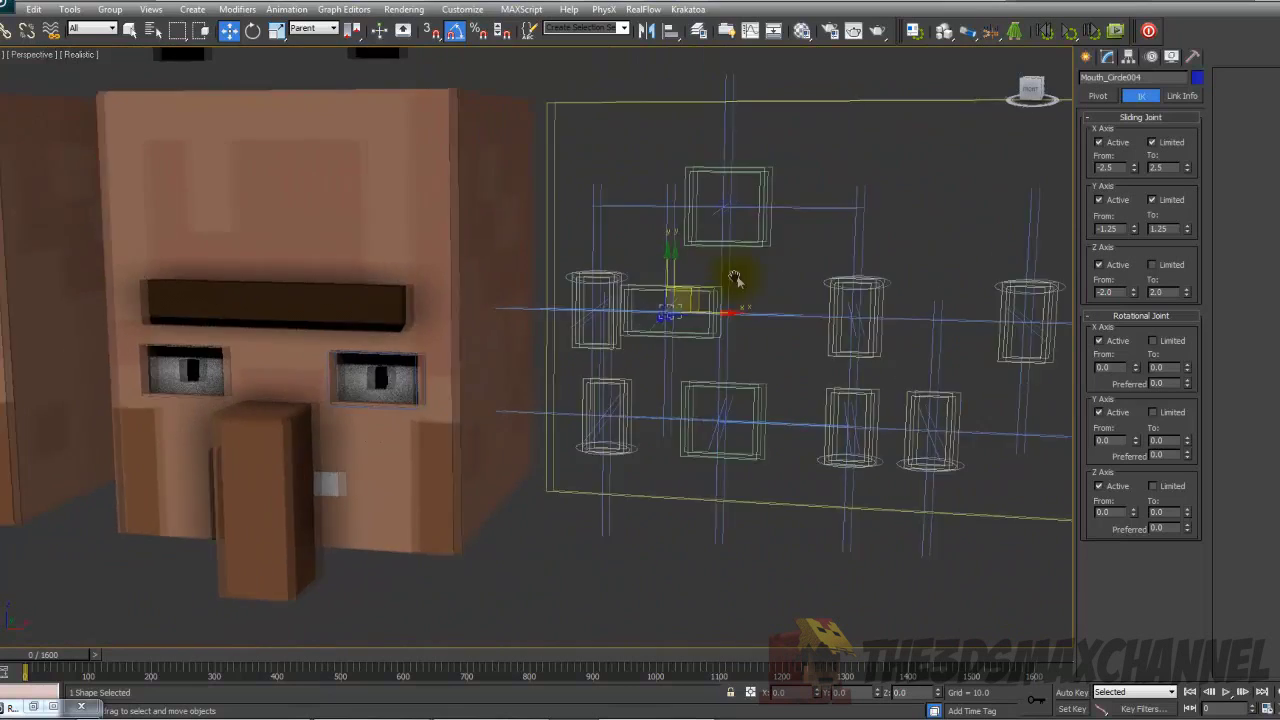
scroll(735, 280, up, 2)
scroll(689, 277, down, 2)
scroll(620, 296, up, 1)
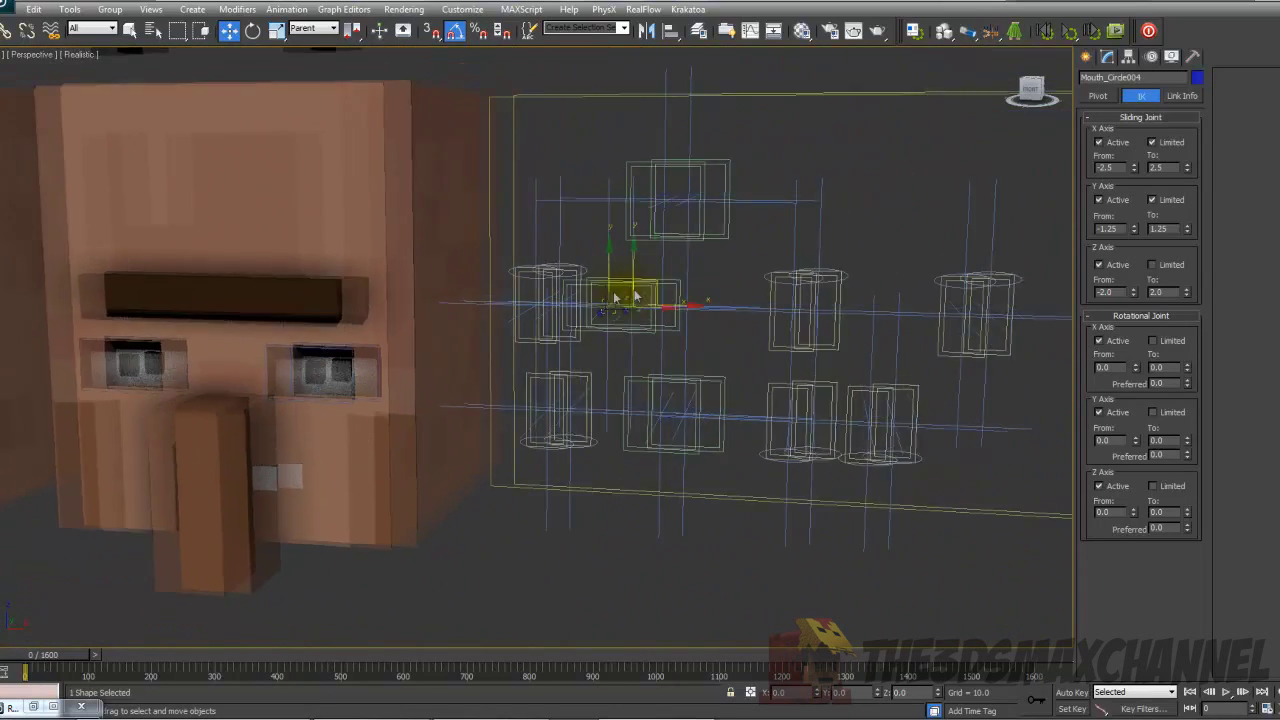
scroll(615, 297, up, 2)
drag(648, 262, 820, 305)
key(Return)
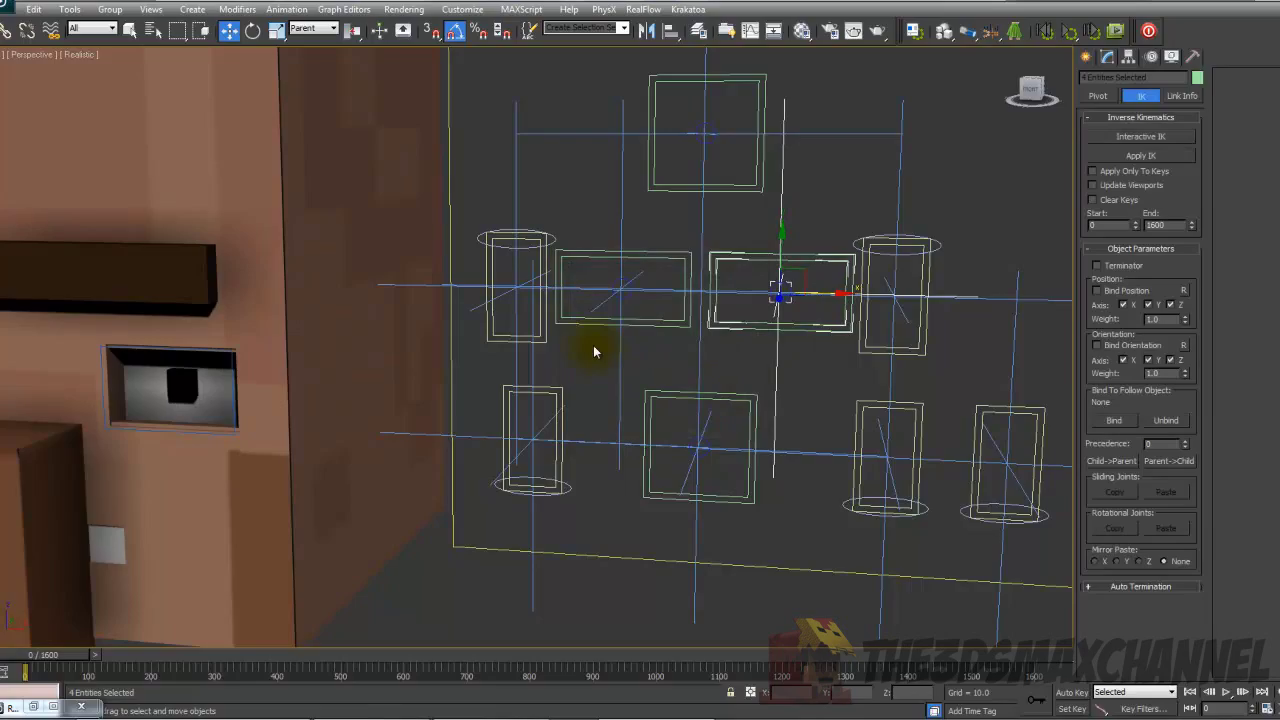
Link the left pupil box to the circle of the left wide eye control, and select that circle for moving.
scroll(629, 354, down, 2)
scroll(631, 355, up, 1)
middle_drag(637, 350, 755, 337)
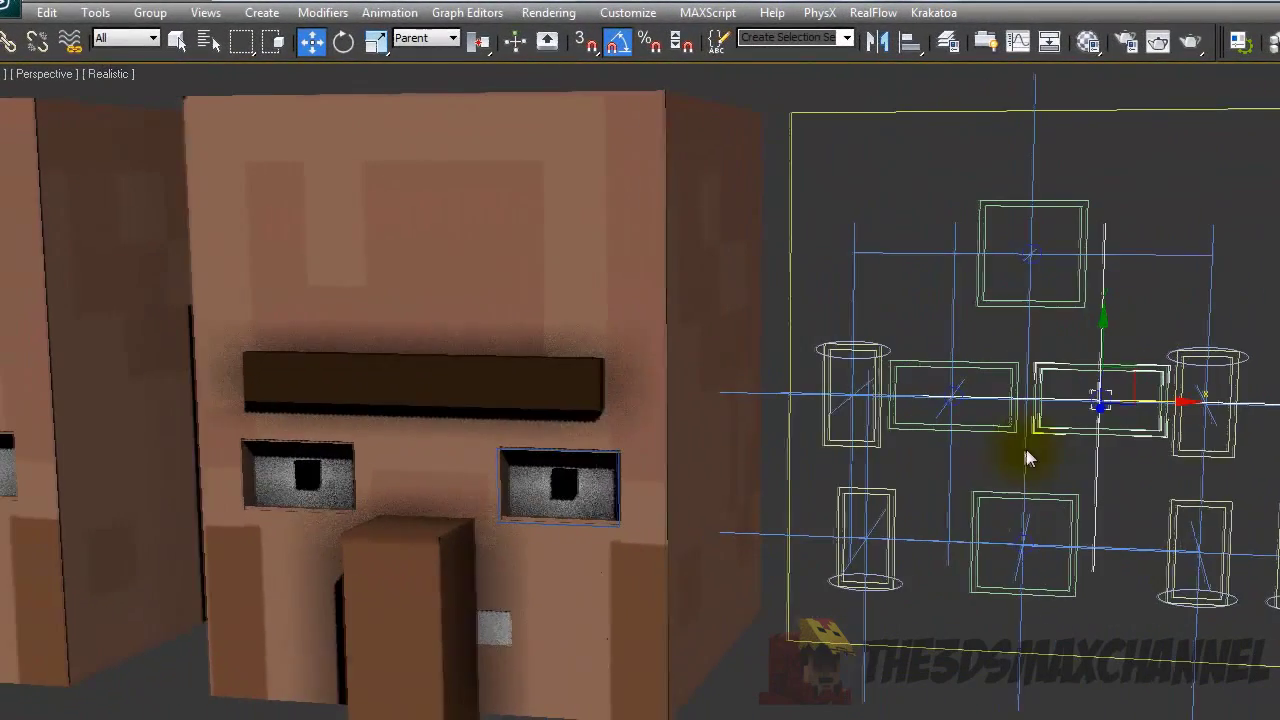
click(308, 470)
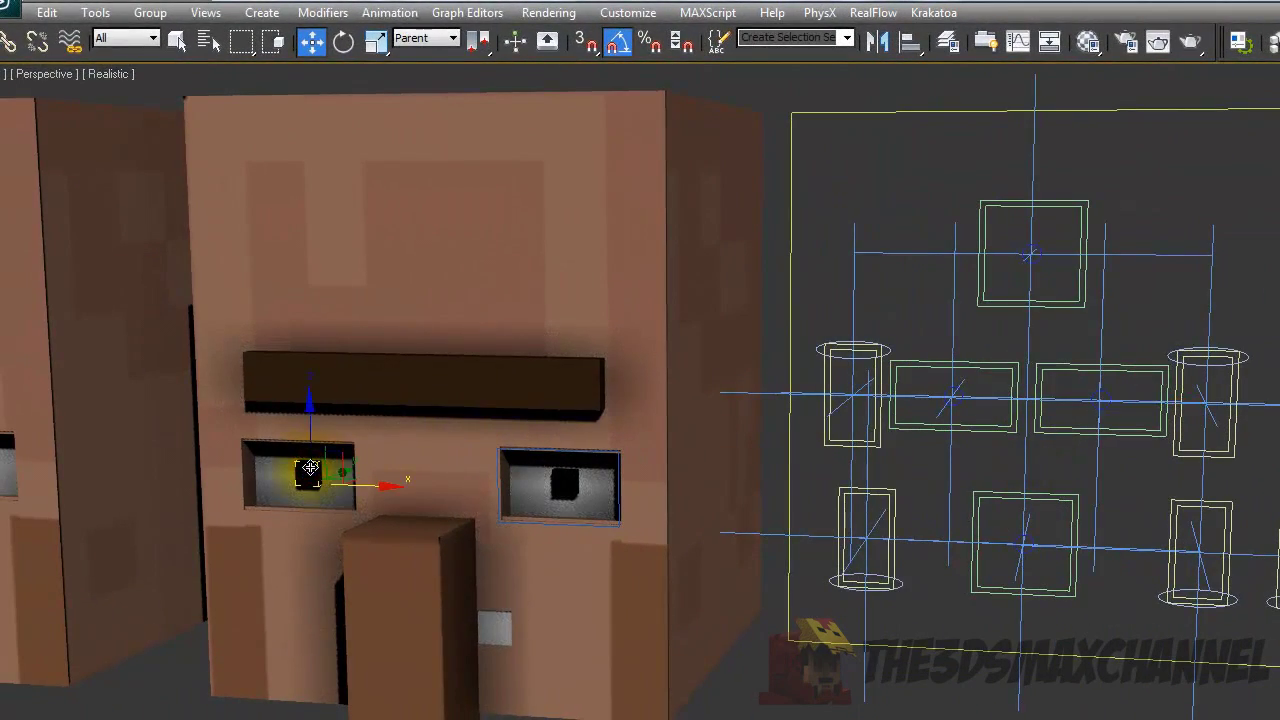
click(10, 46)
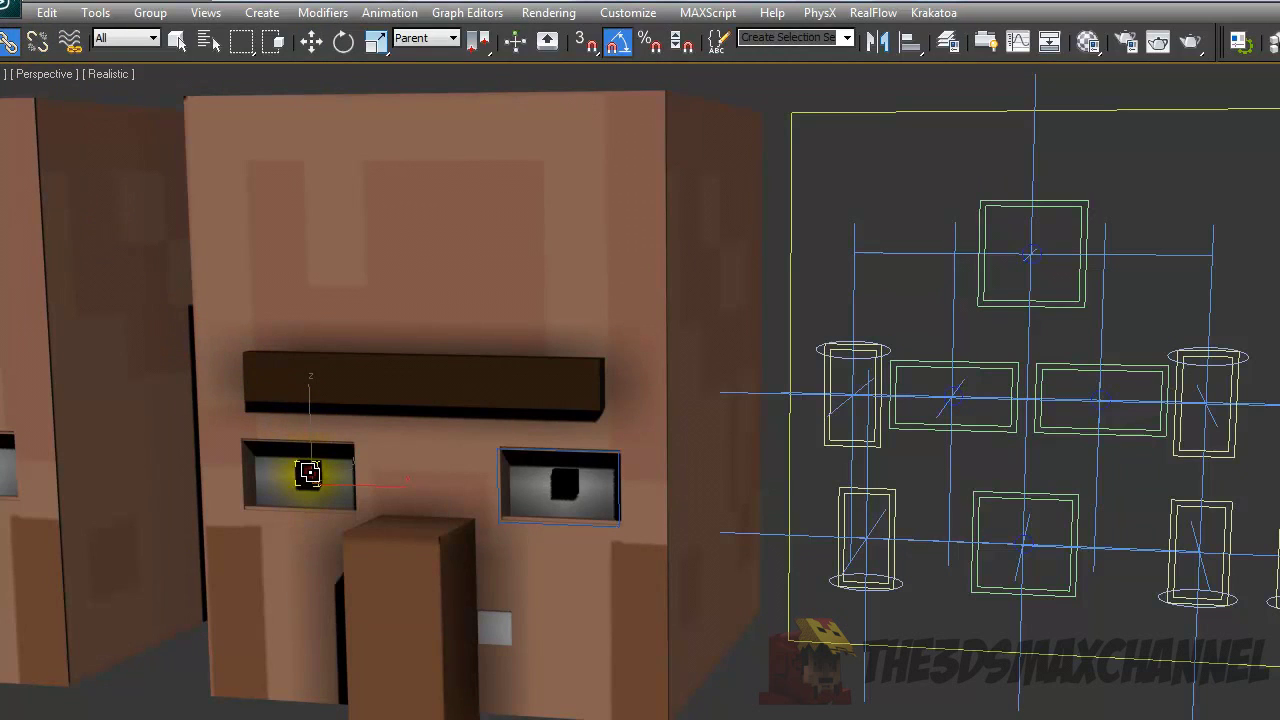
drag(309, 474, 965, 400)
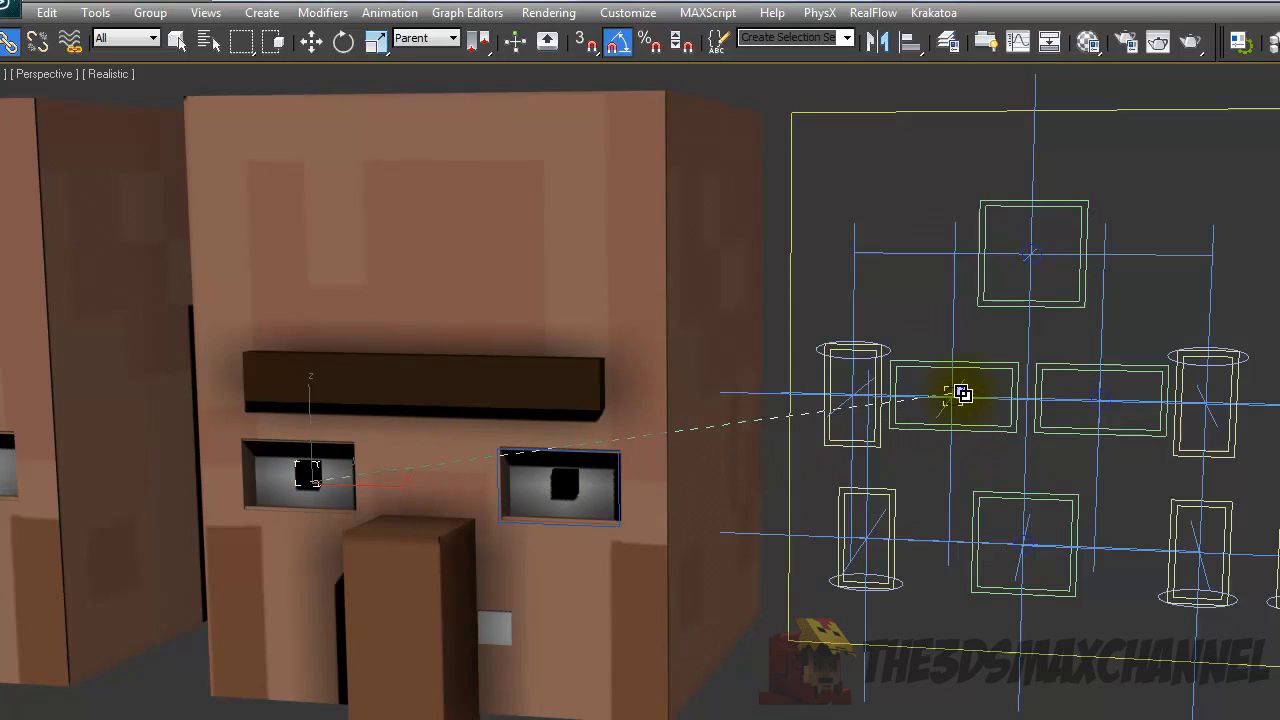
drag(962, 393, 983, 365)
click(958, 394)
click(311, 44)
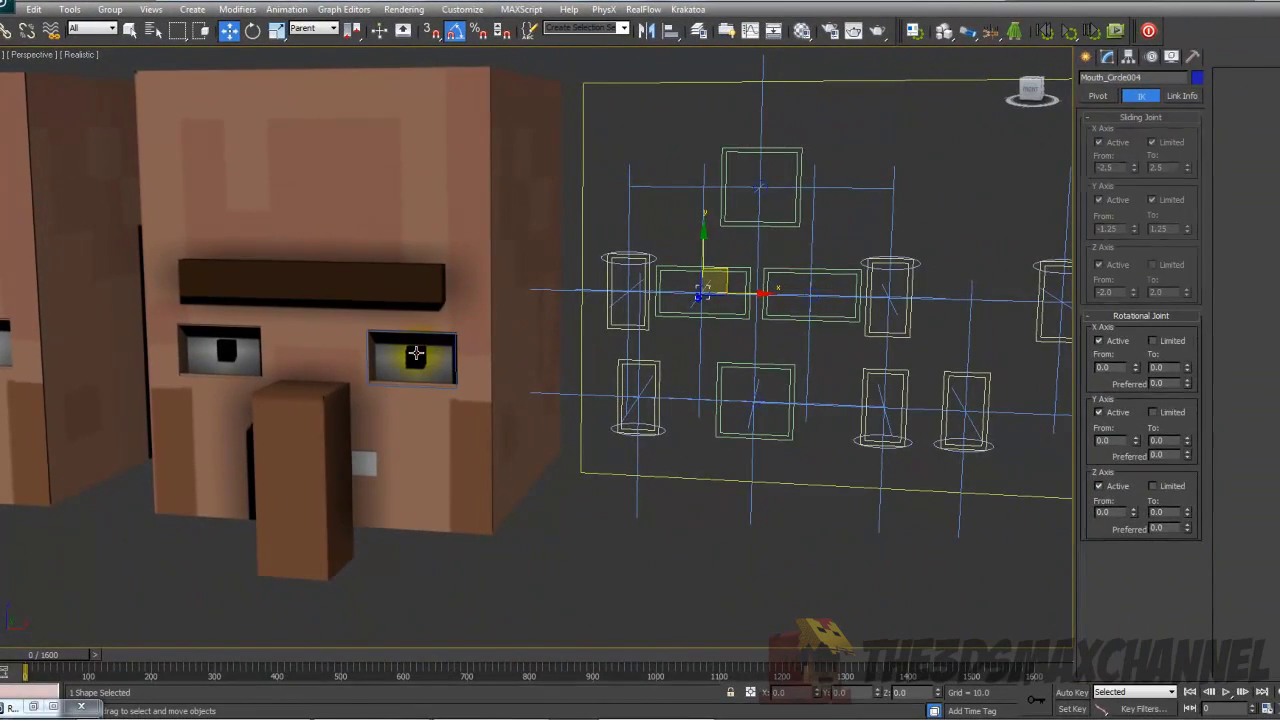
Link the right pupil box to the circle of the right wide eye control, and prepare that circle for moving.
click(416, 353)
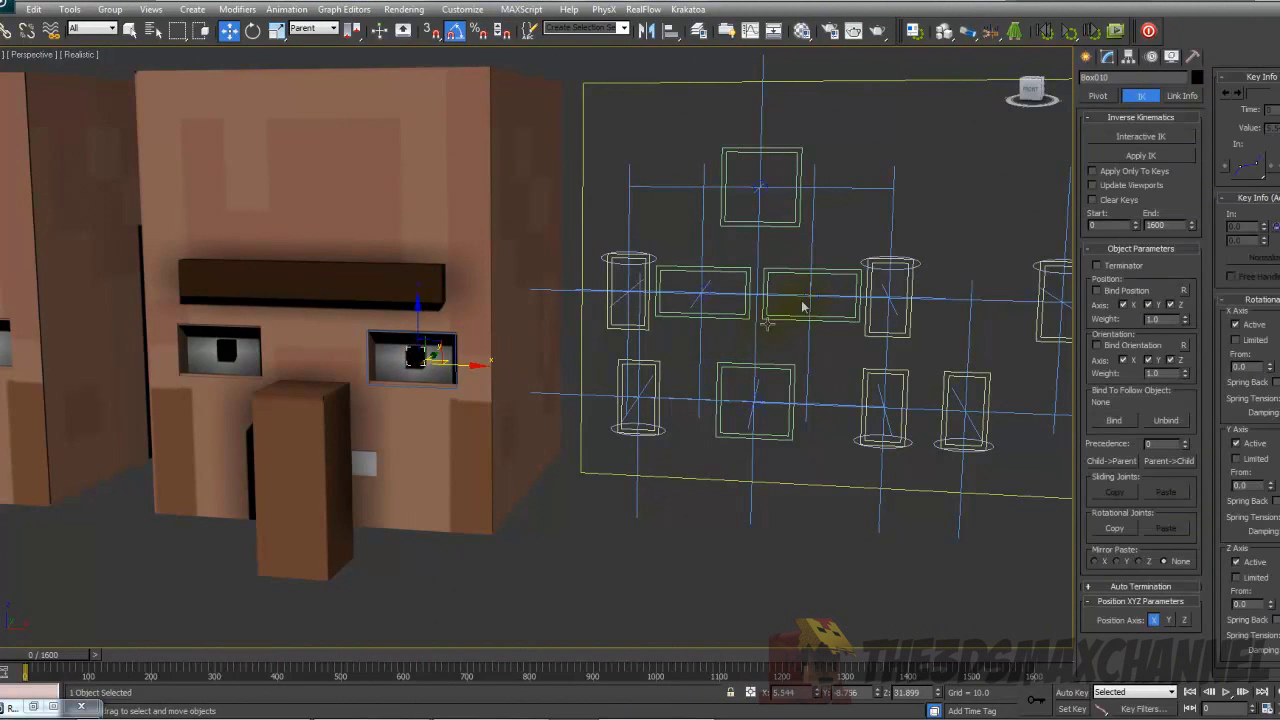
click(7, 30)
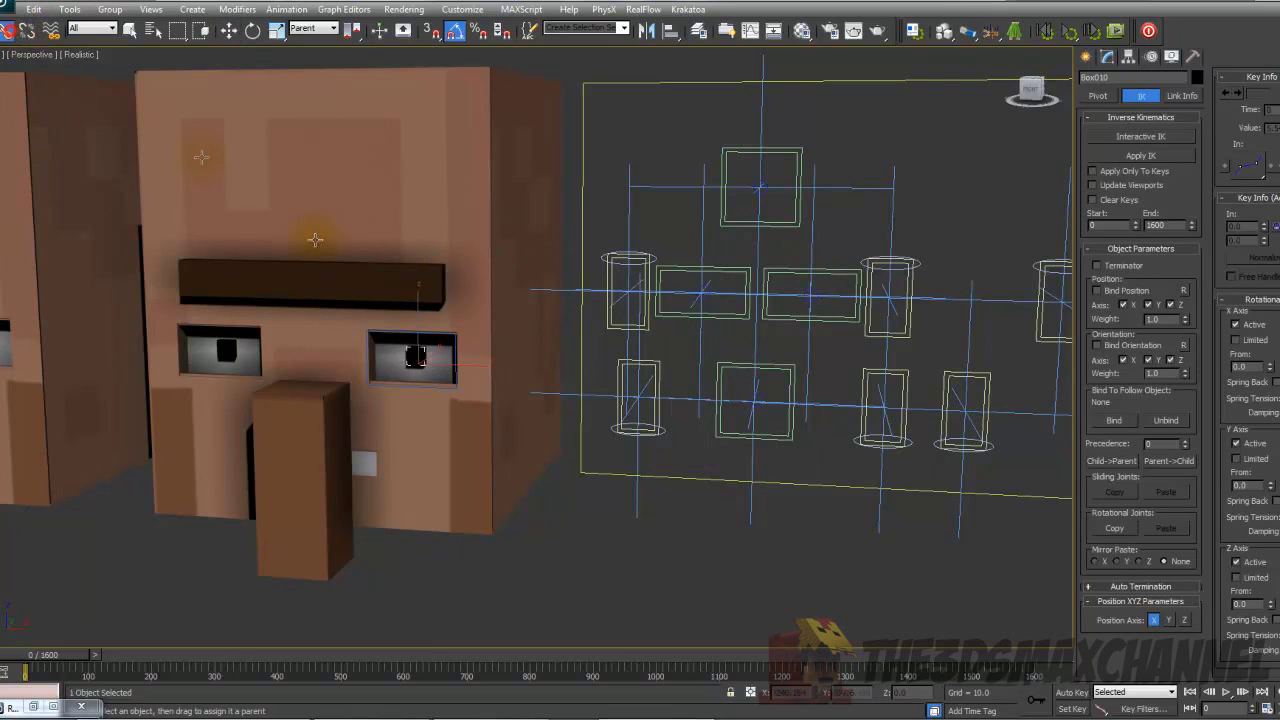
drag(415, 357, 814, 292)
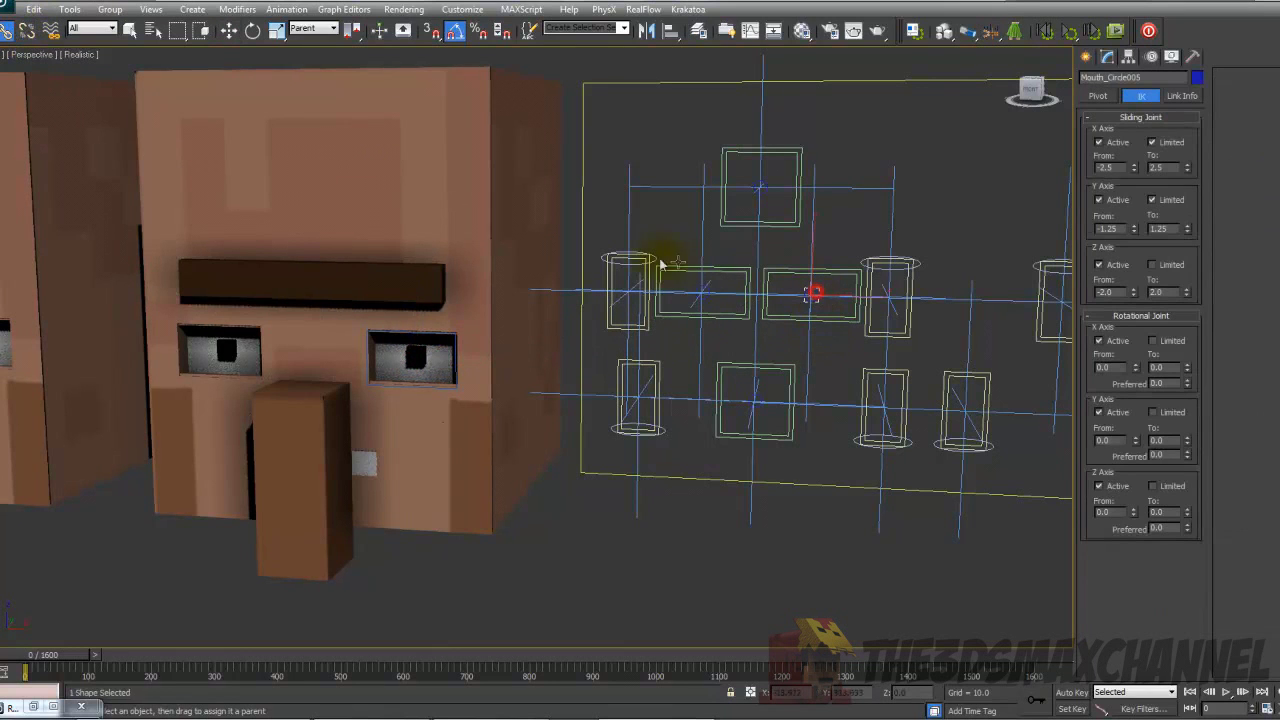
click(228, 30)
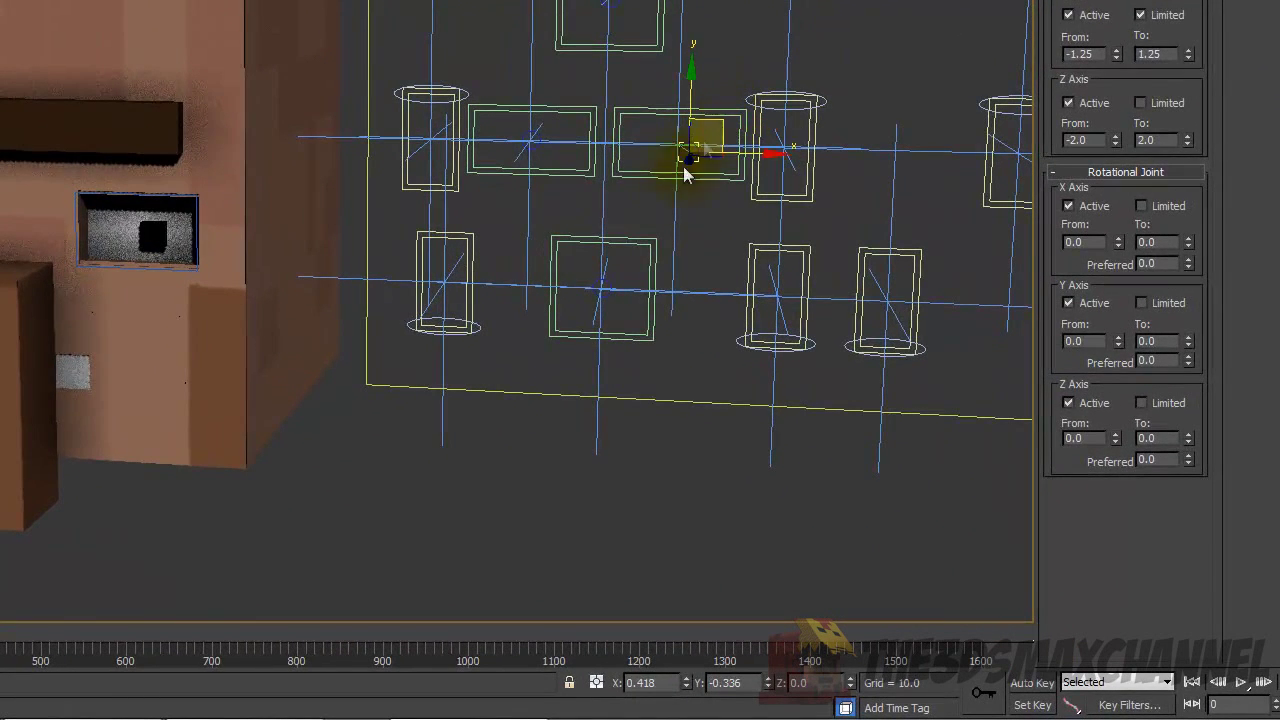
Test-rotate the villager head to check whether the face parts and controls follow it.
click(302, 277)
click(250, 175)
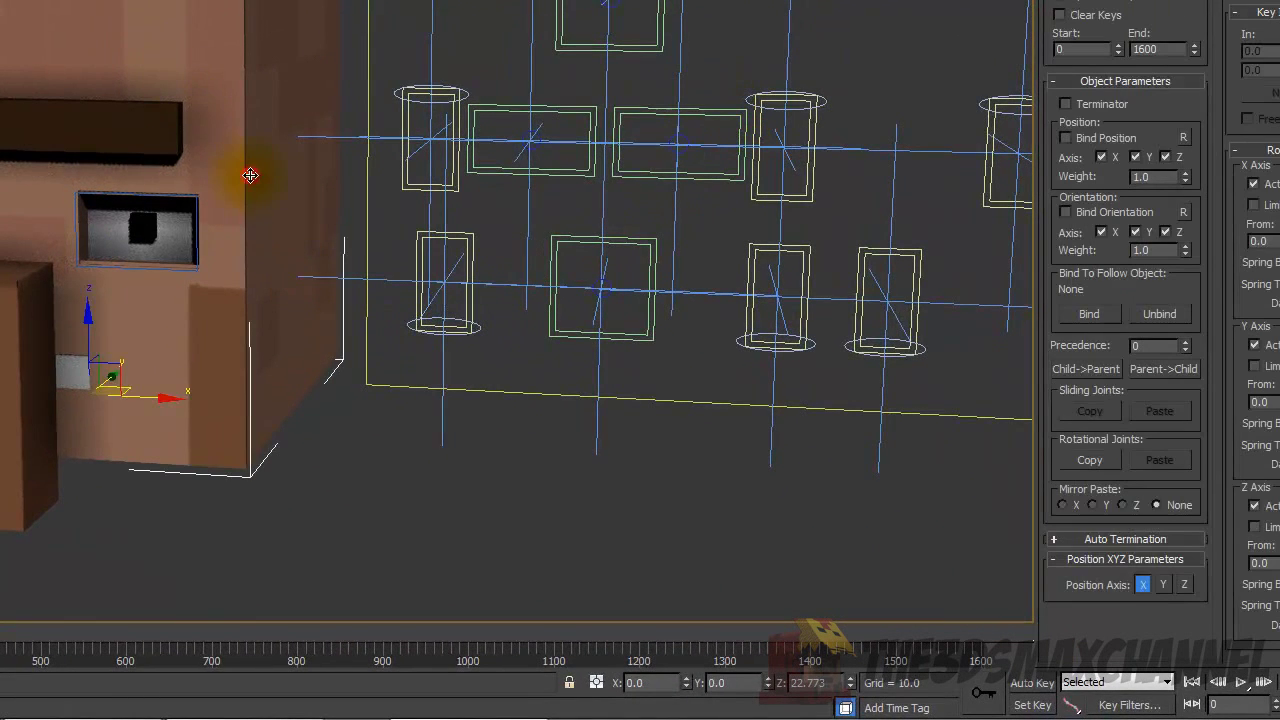
key(e)
drag(94, 362, 385, 350)
click(63, 230)
alt+middle_drag(204, 245, 208, 322)
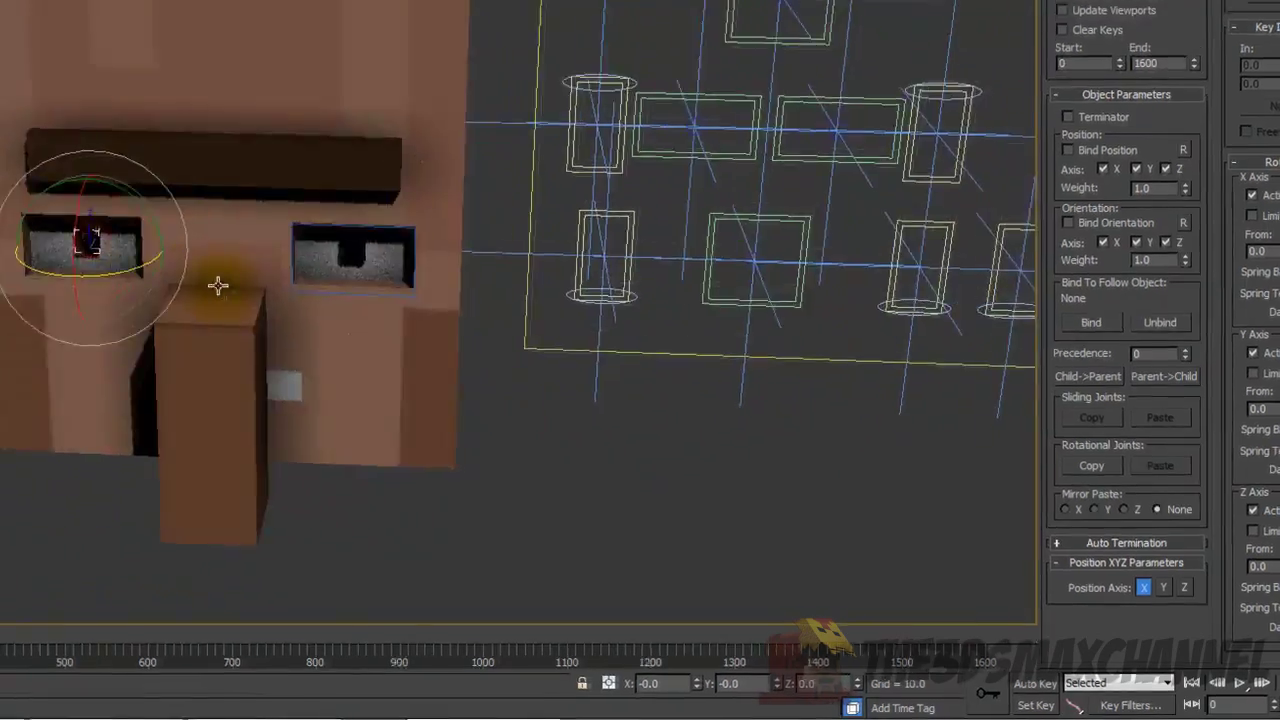
alt+middle_drag(418, 407, 487, 385)
Link the outer rectangle frame of the facial control panel to the villager head.
click(665, 168)
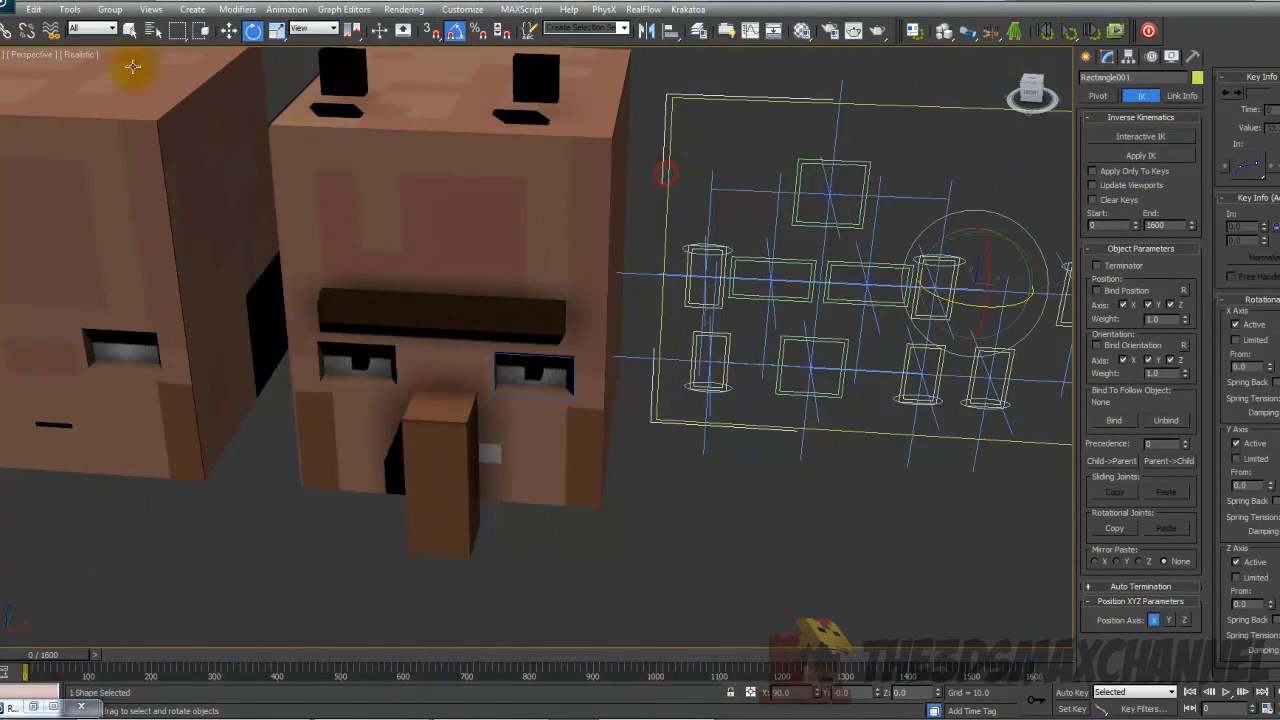
click(7, 31)
scroll(605, 215, down, 1)
alt+middle_drag(605, 215, 628, 240)
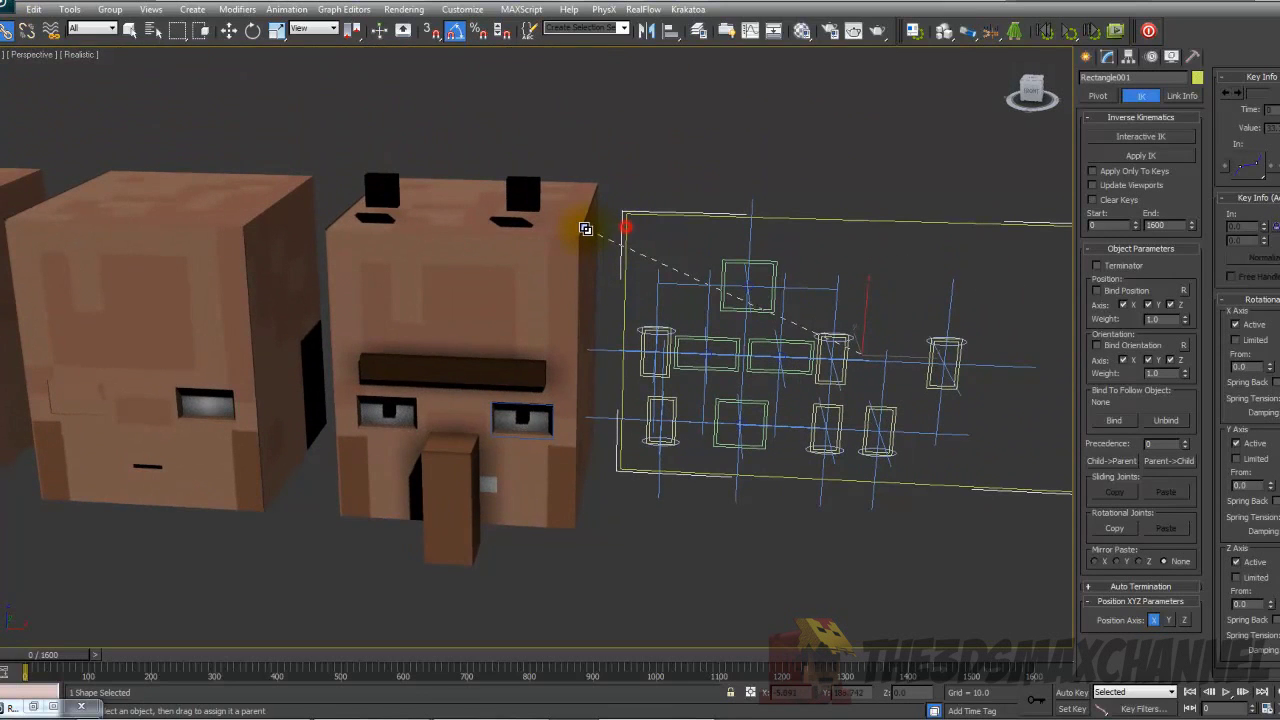
drag(586, 229, 584, 231)
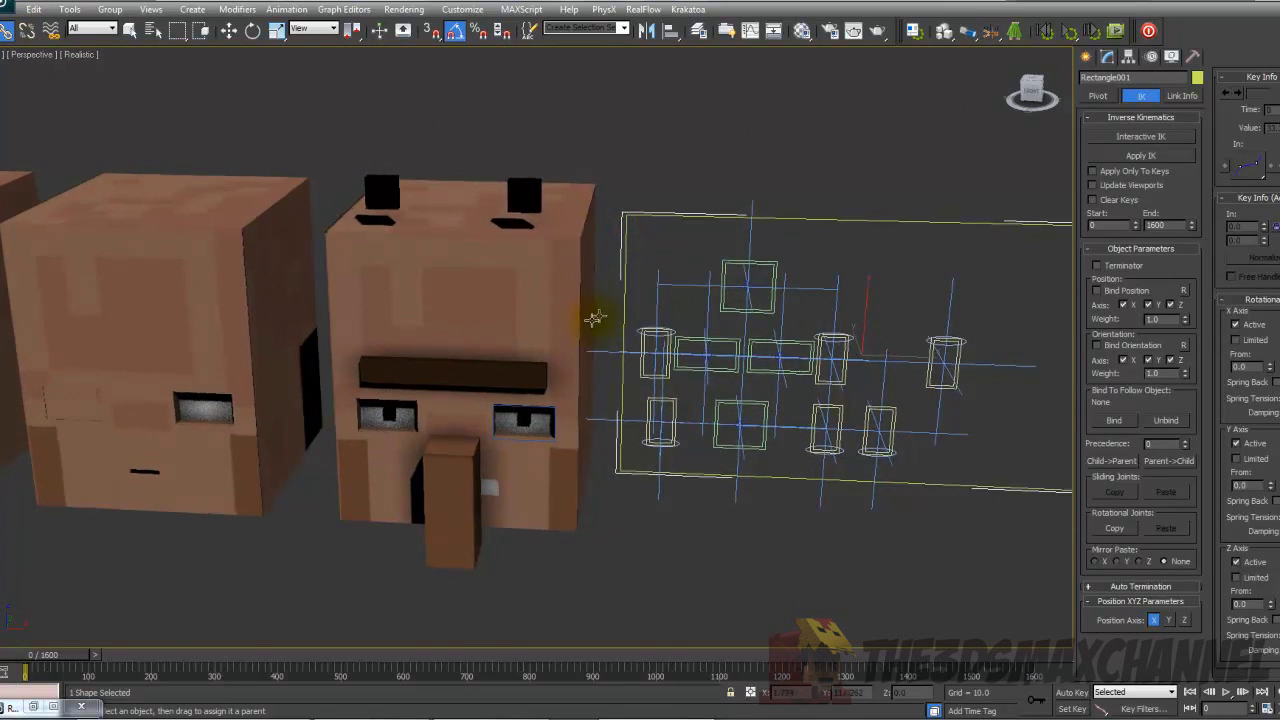
Link the eyebrow box and the nose to the villager head.
alt+middle_drag(594, 317, 581, 328)
drag(488, 386, 476, 388)
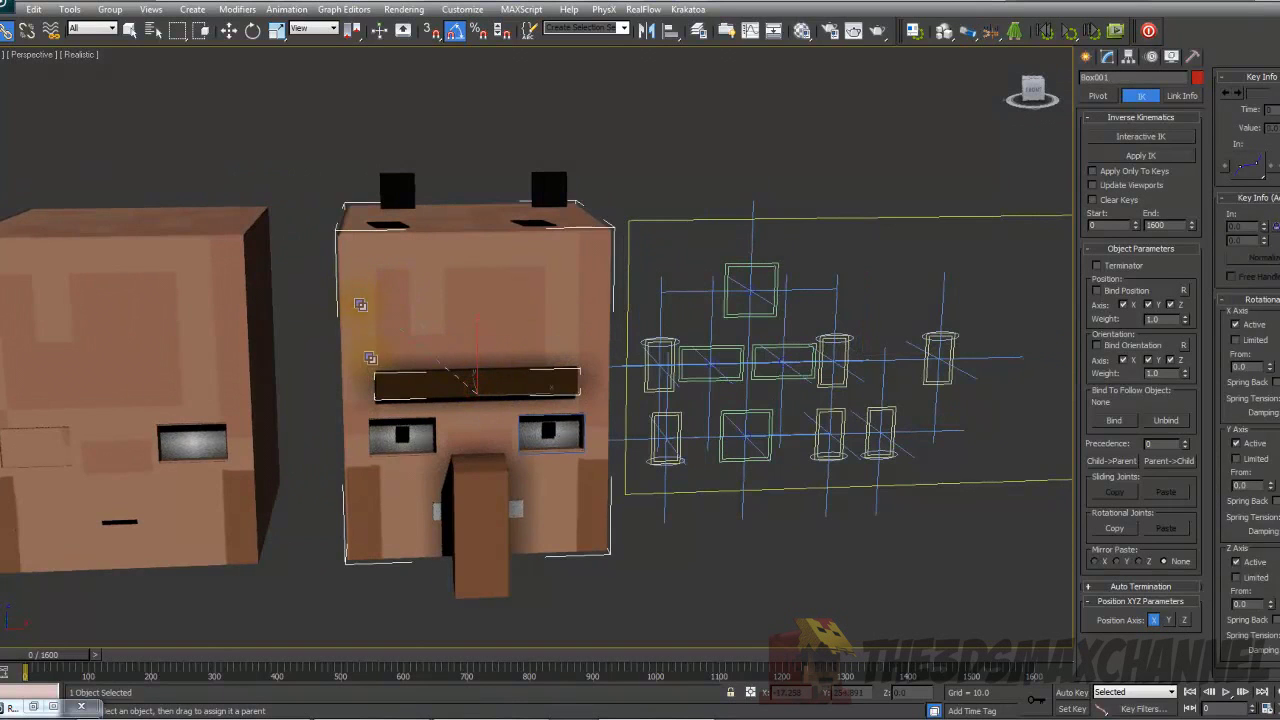
alt+middle_drag(437, 486, 485, 455)
scroll(485, 455, up, 4)
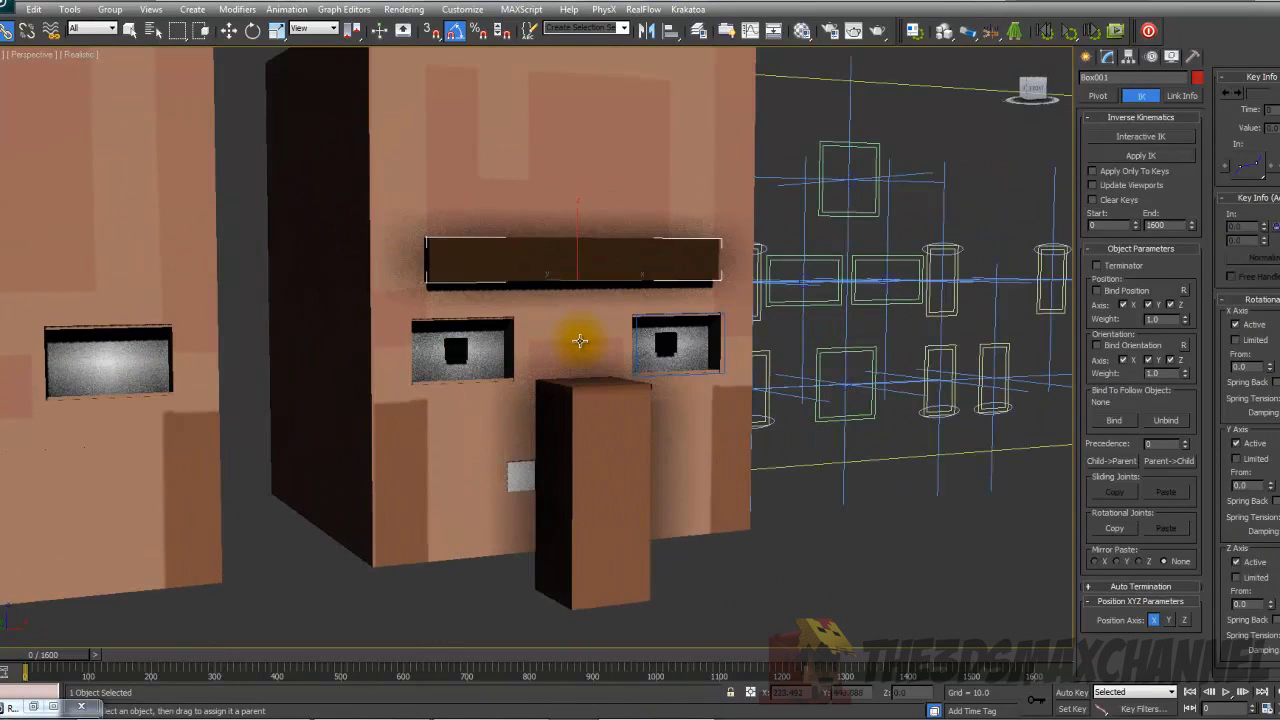
ctrl+click(579, 404)
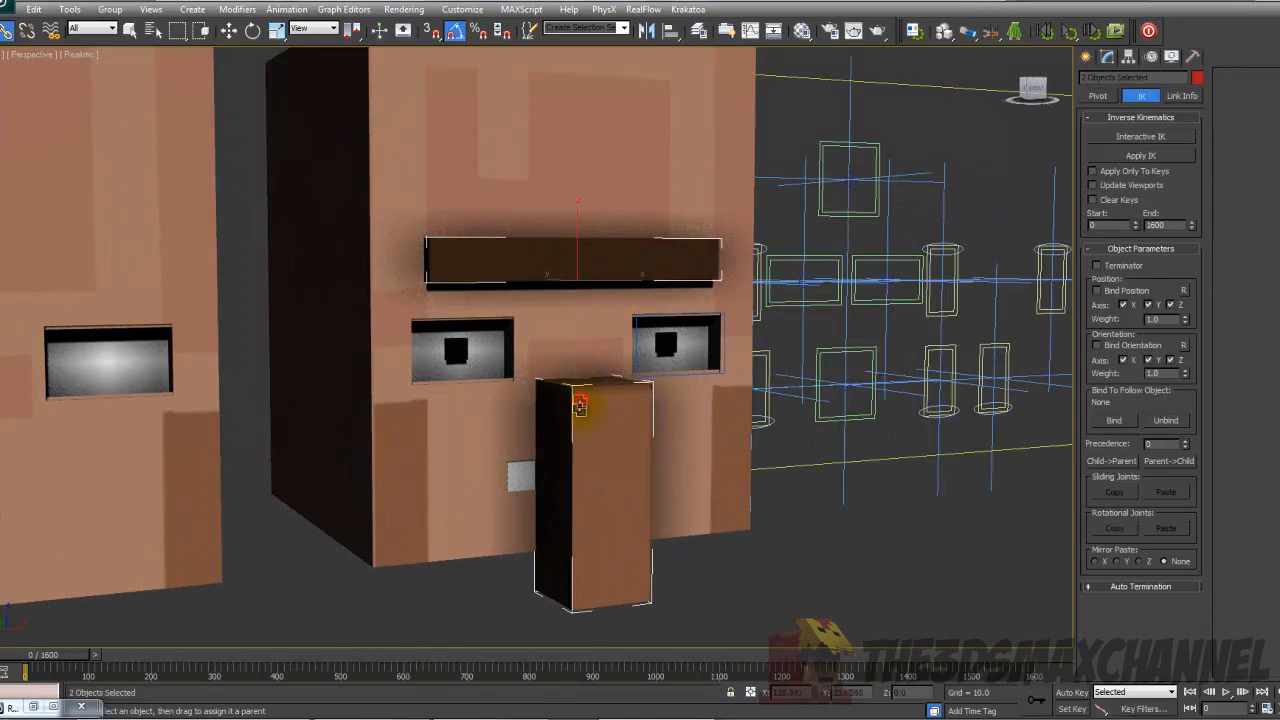
drag(356, 418, 357, 418)
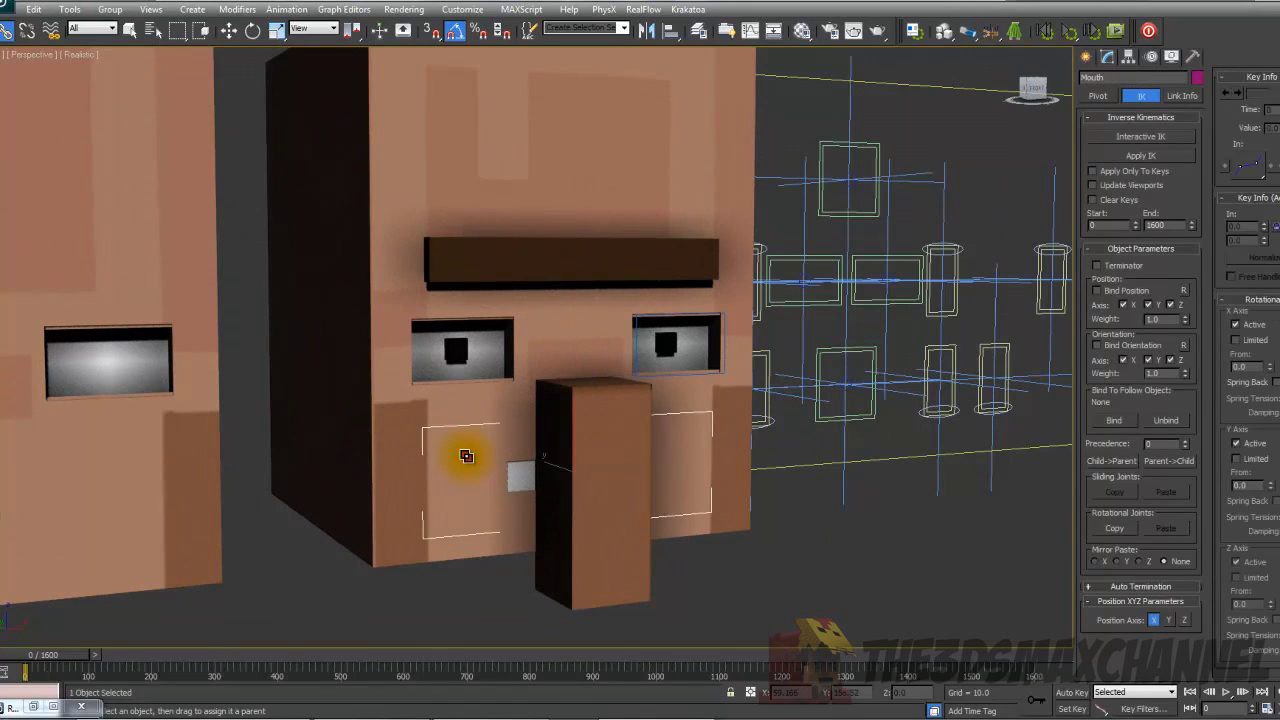
Link the mouth to the villager head and check it with a cancelled trial rotation.
drag(462, 454, 351, 275)
click(252, 30)
drag(503, 464, 506, 497)
right_click(506, 497)
click(484, 489)
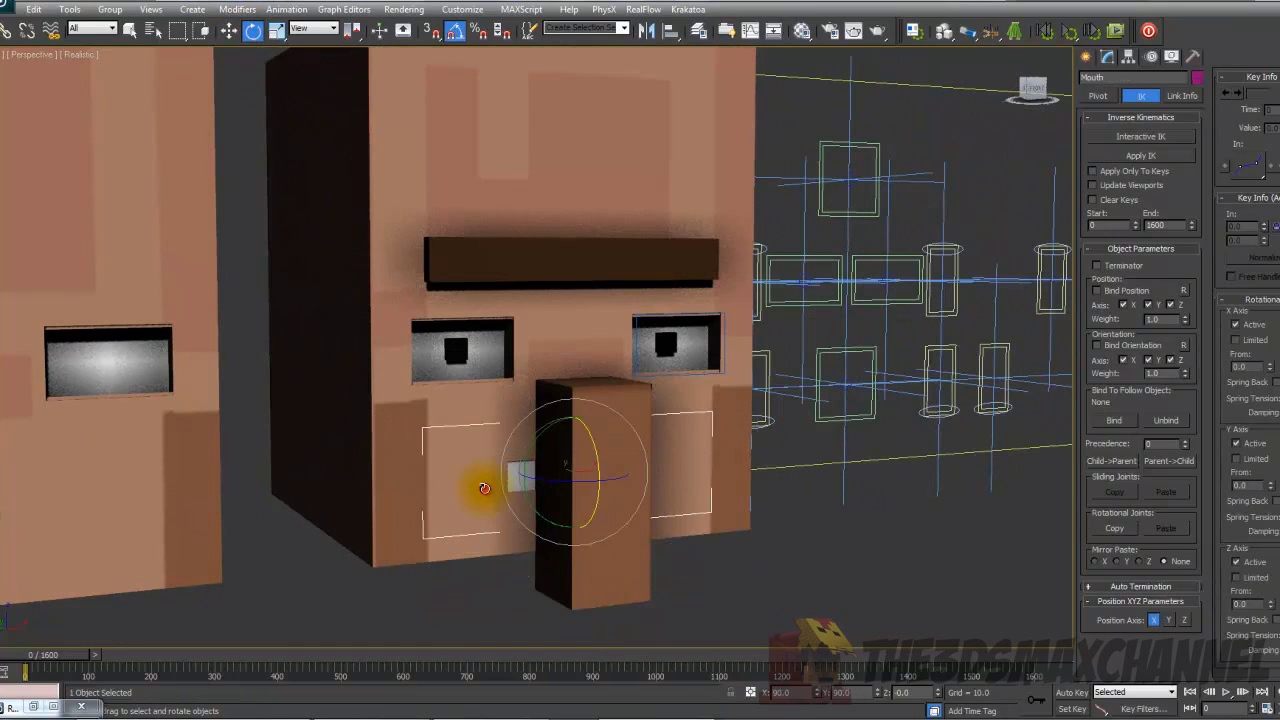
click(6, 30)
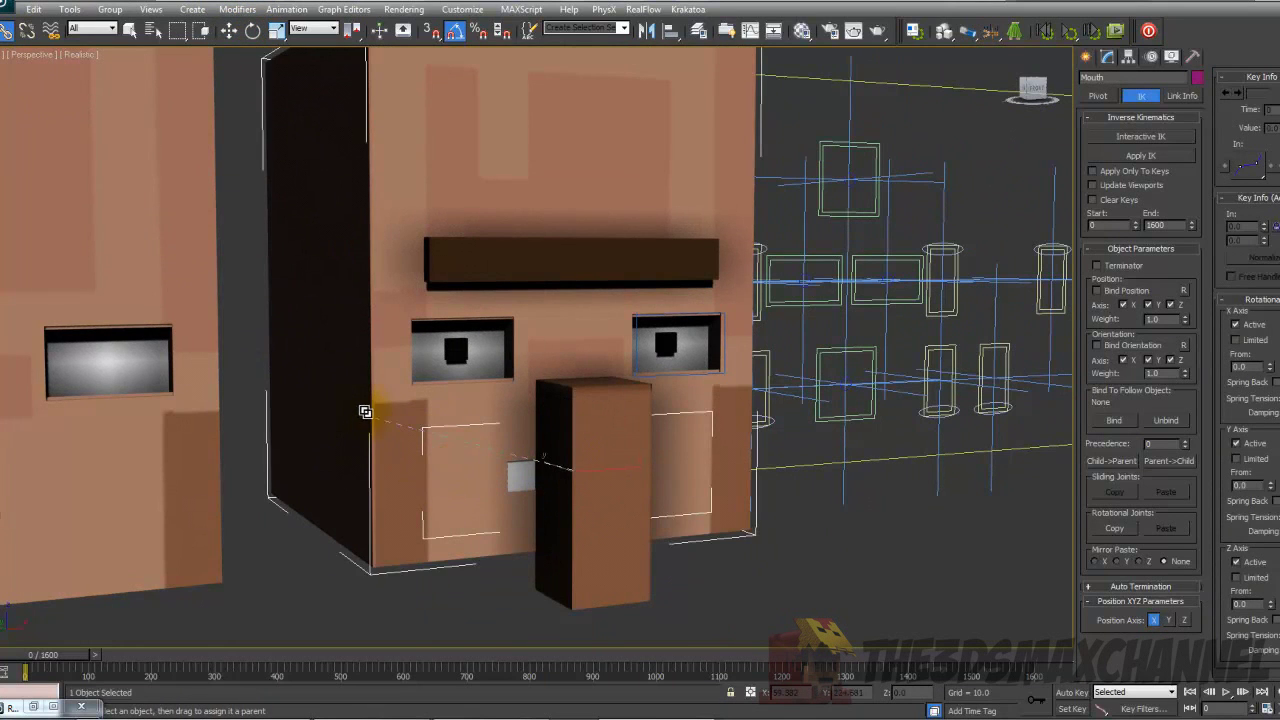
scroll(361, 414, down, 4)
click(252, 30)
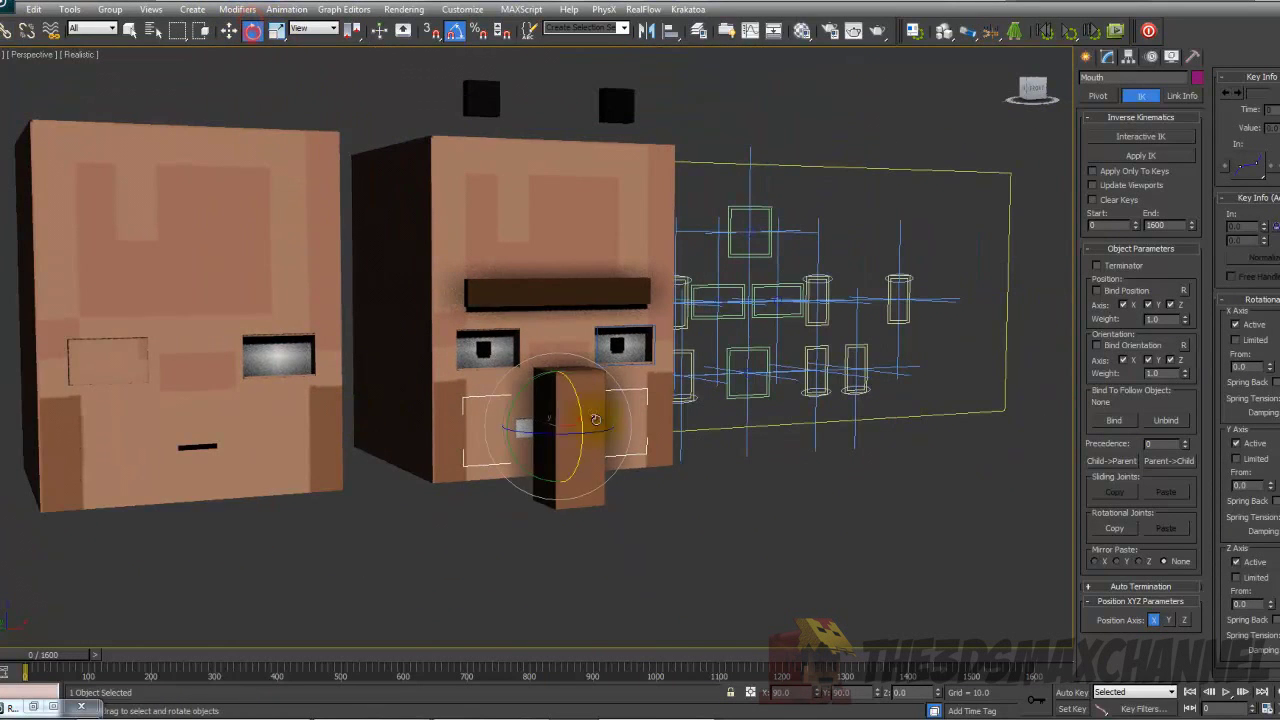
drag(586, 417, 535, 414)
right_click(535, 414)
Tilt the villager head with the Rotate tool to test the links, and select the left wide eye control's circle.
click(429, 229)
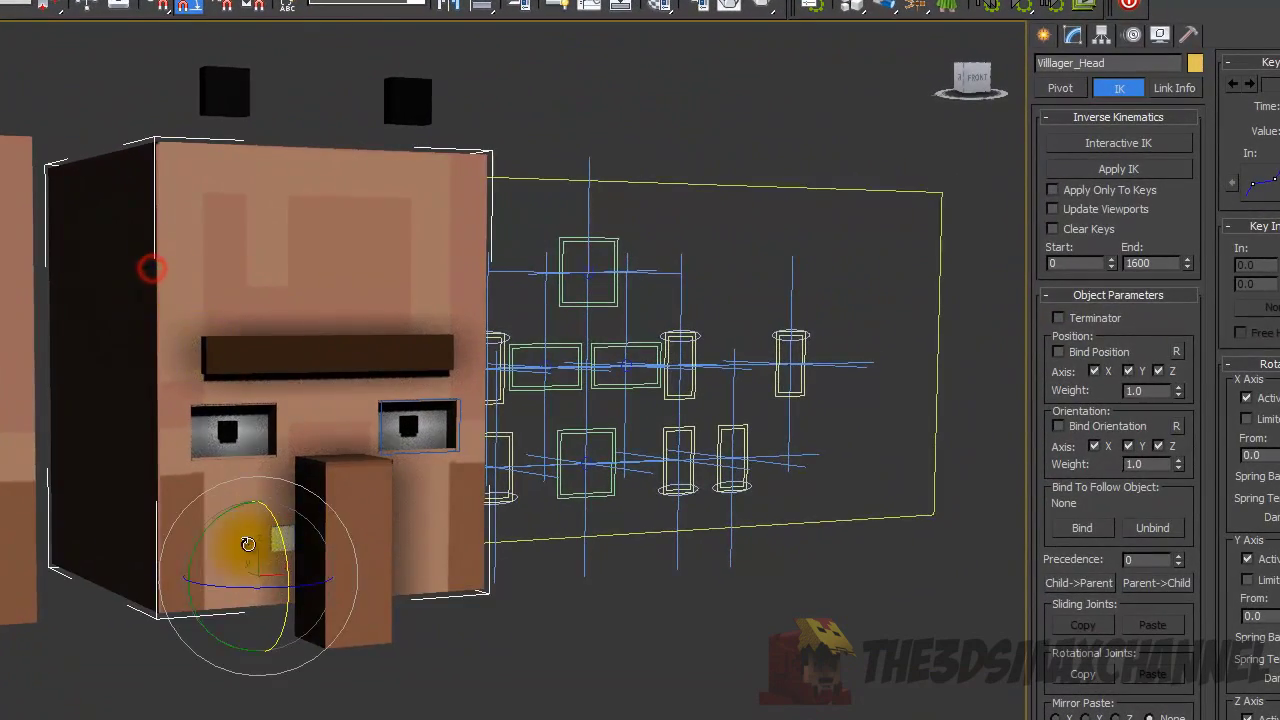
alt+middle_drag(151, 271, 380, 431)
click(588, 347)
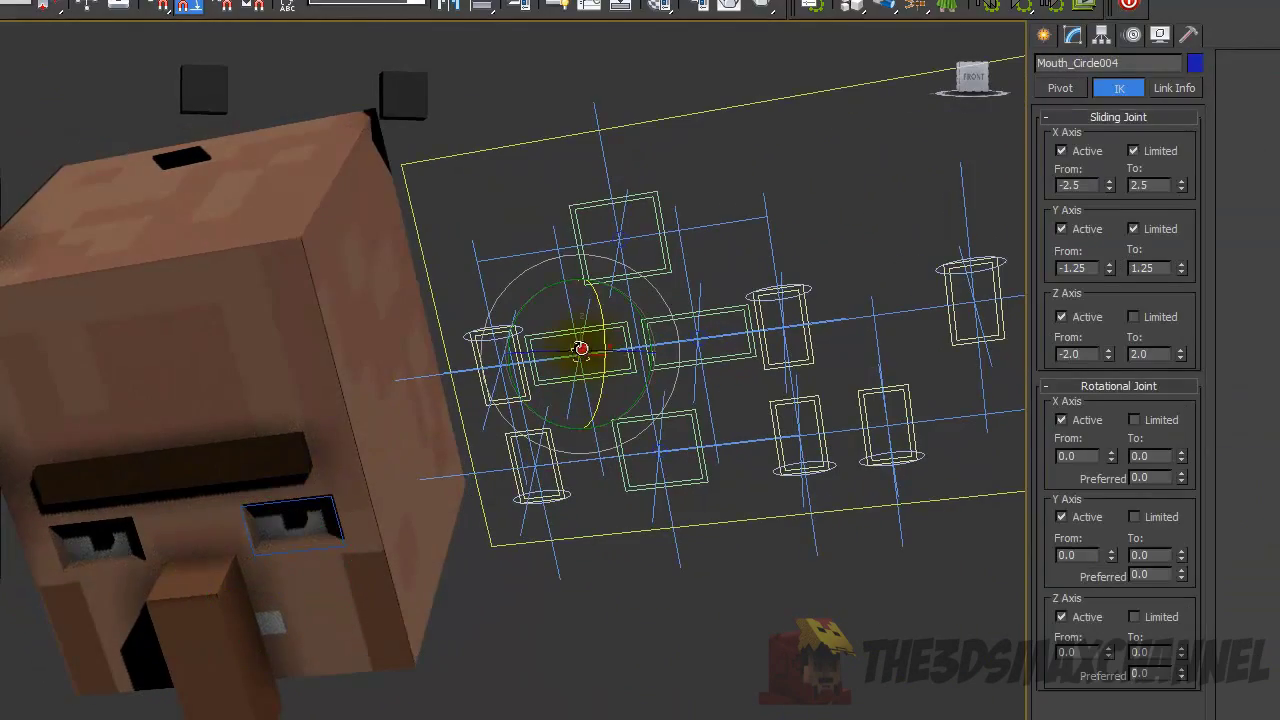
alt+middle_drag(293, 241, 380, 256)
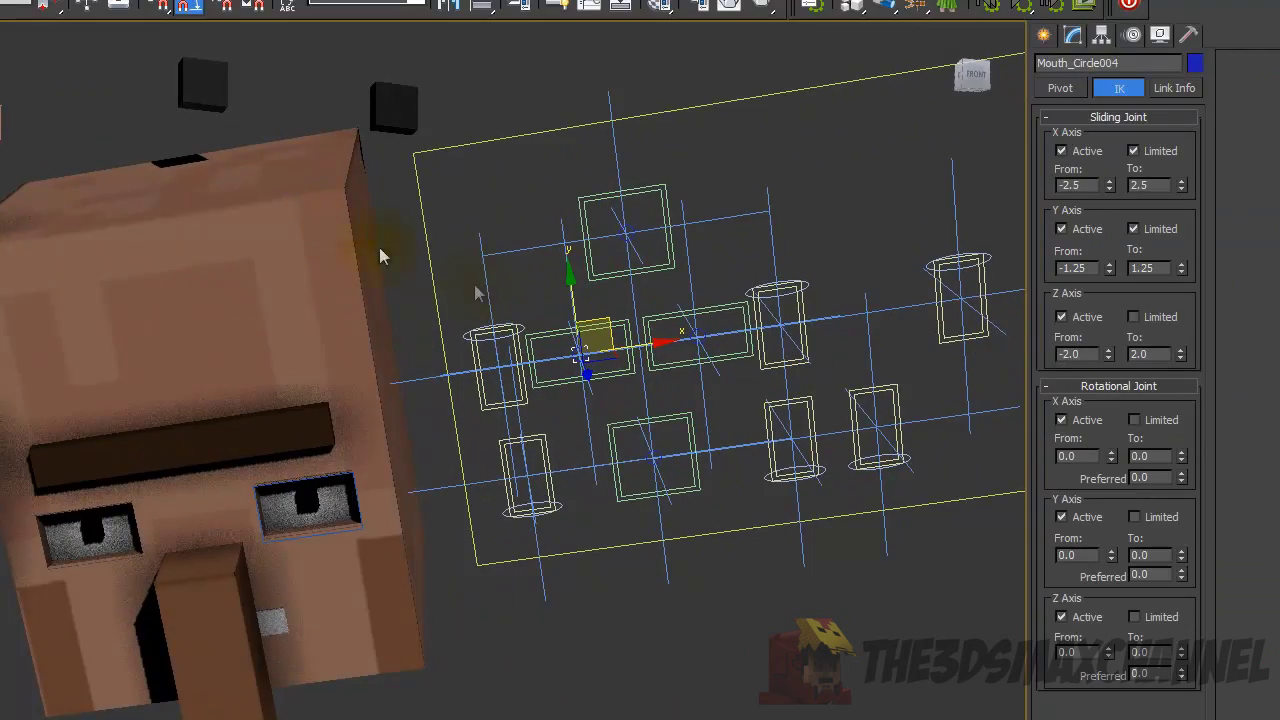
alt+middle_drag(93, 66, 417, 398)
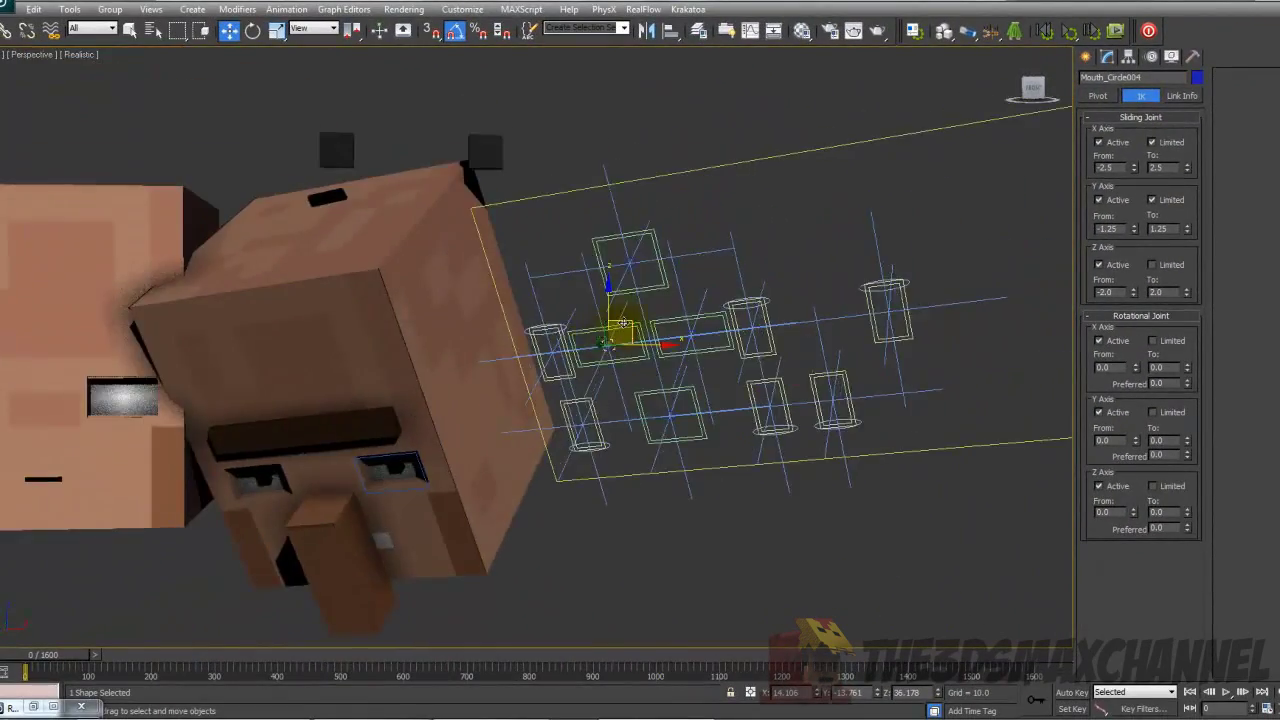
alt+middle_drag(623, 323, 560, 280)
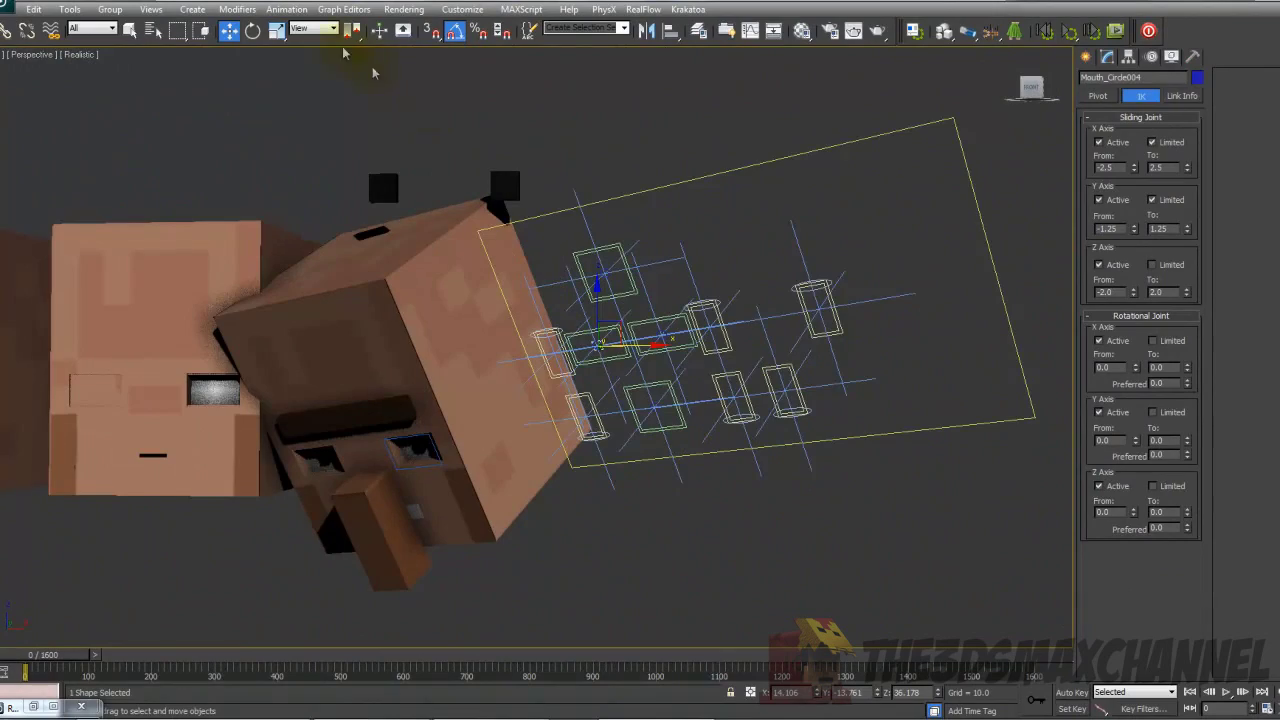
Set the reference coordinate system for moving the eye circle to Parent.
click(312, 29)
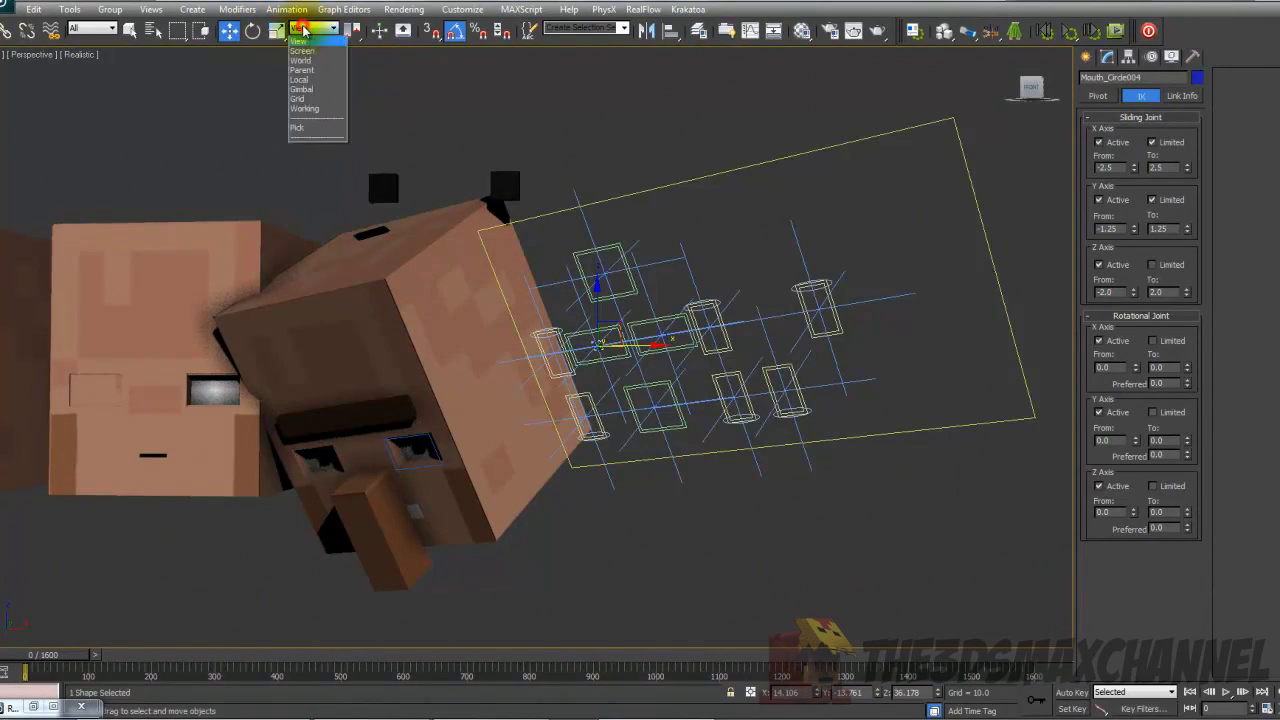
click(305, 30)
alt+middle_drag(560, 215, 551, 263)
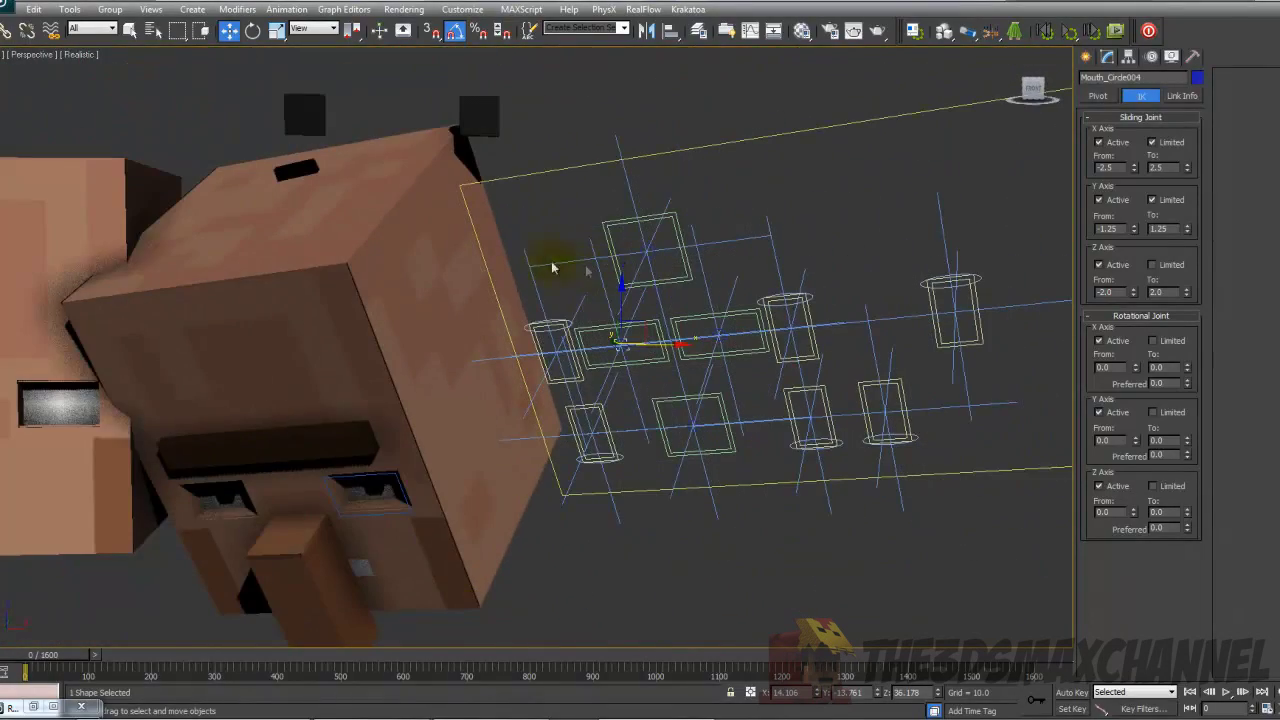
click(310, 28)
click(302, 70)
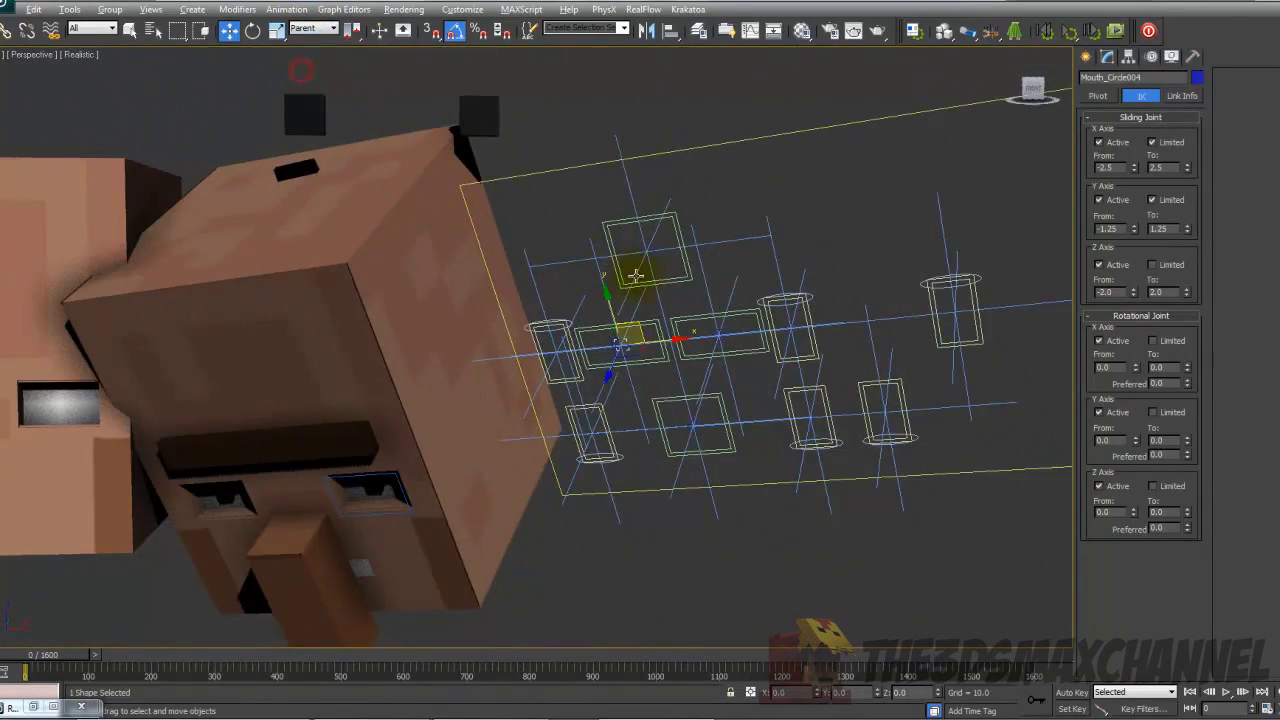
Try moving the left wide eye control's circle along its parent axes, and cancel the move.
alt+middle_drag(634, 277, 666, 314)
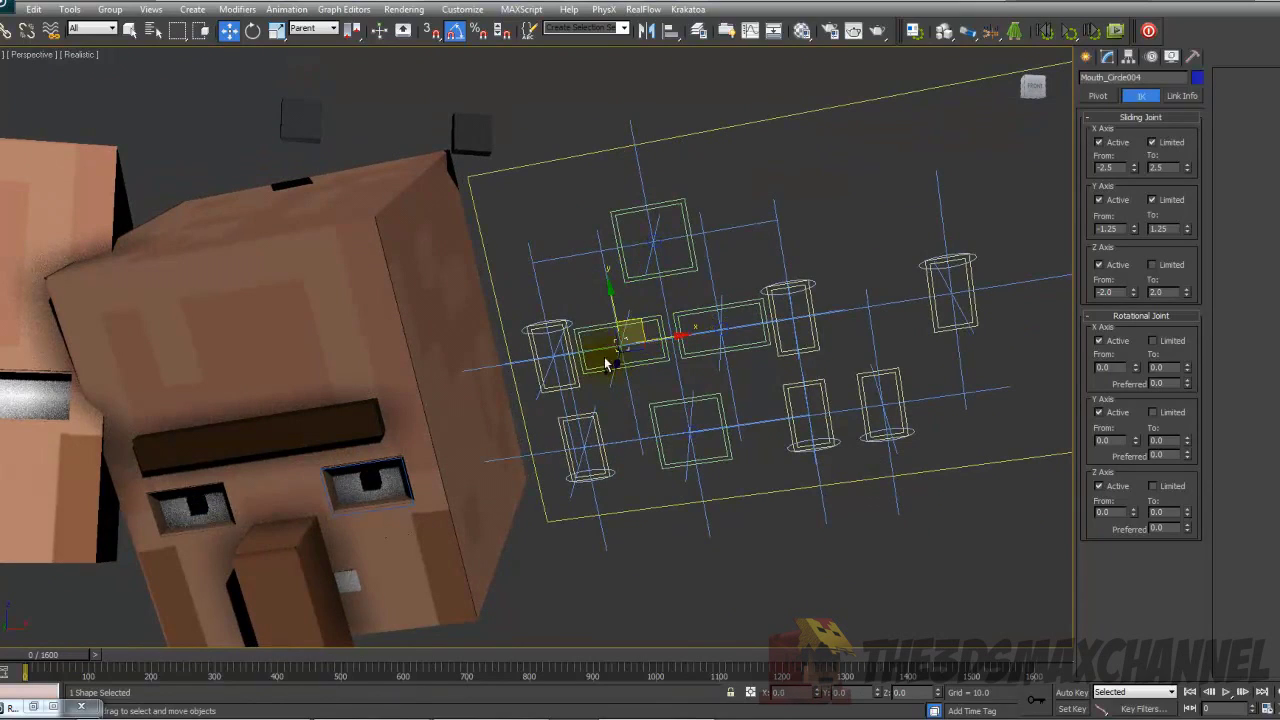
alt+middle_drag(609, 349, 605, 318)
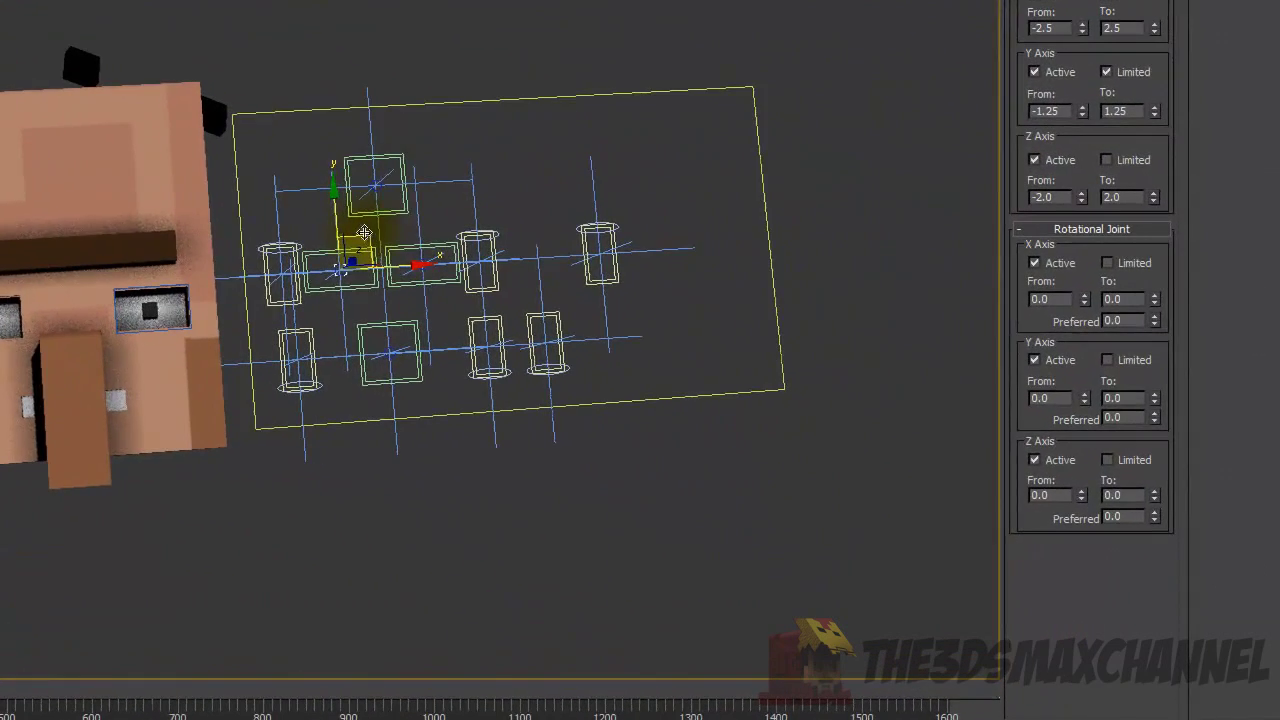
drag(605, 320, 637, 326)
mouse_move(408, 243)
mouse_down()
mouse_move(357, 243)
mouse_move(403, 251)
mouse_up()
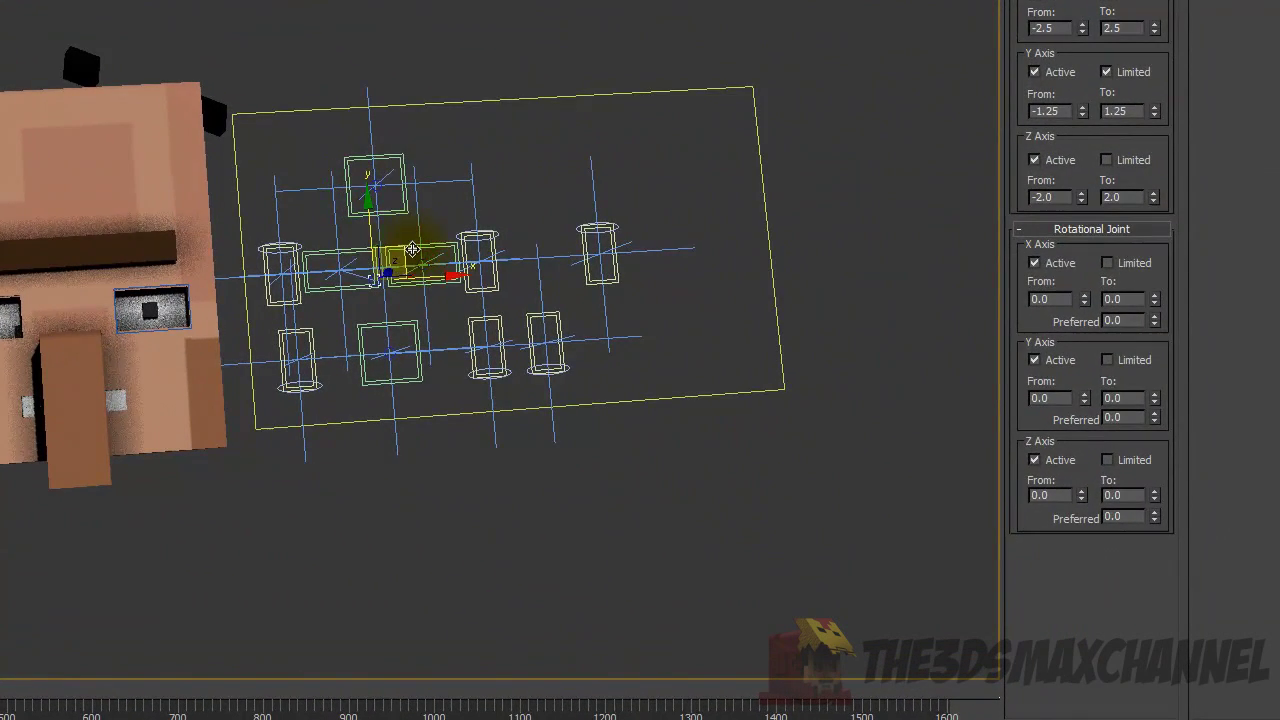
right_click(406, 248)
Test the pupil size slider together with the left eye circle, and undo the last slider move.
click(593, 232)
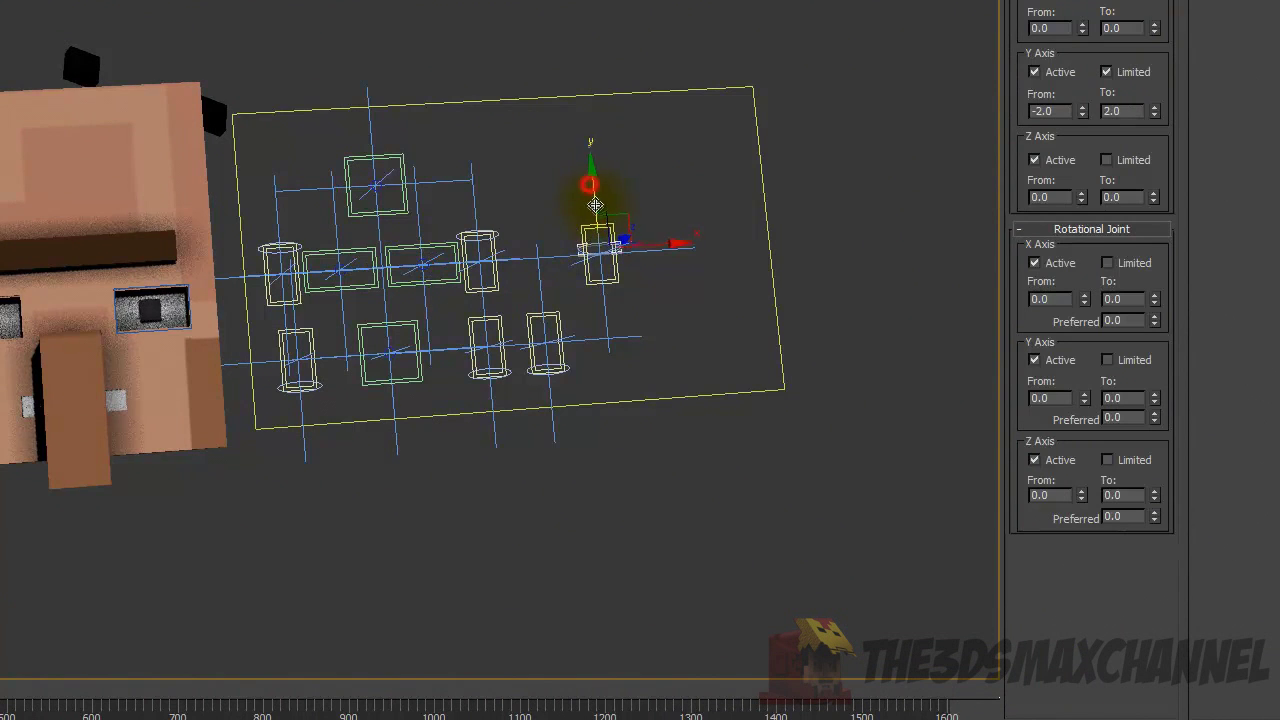
click(337, 263)
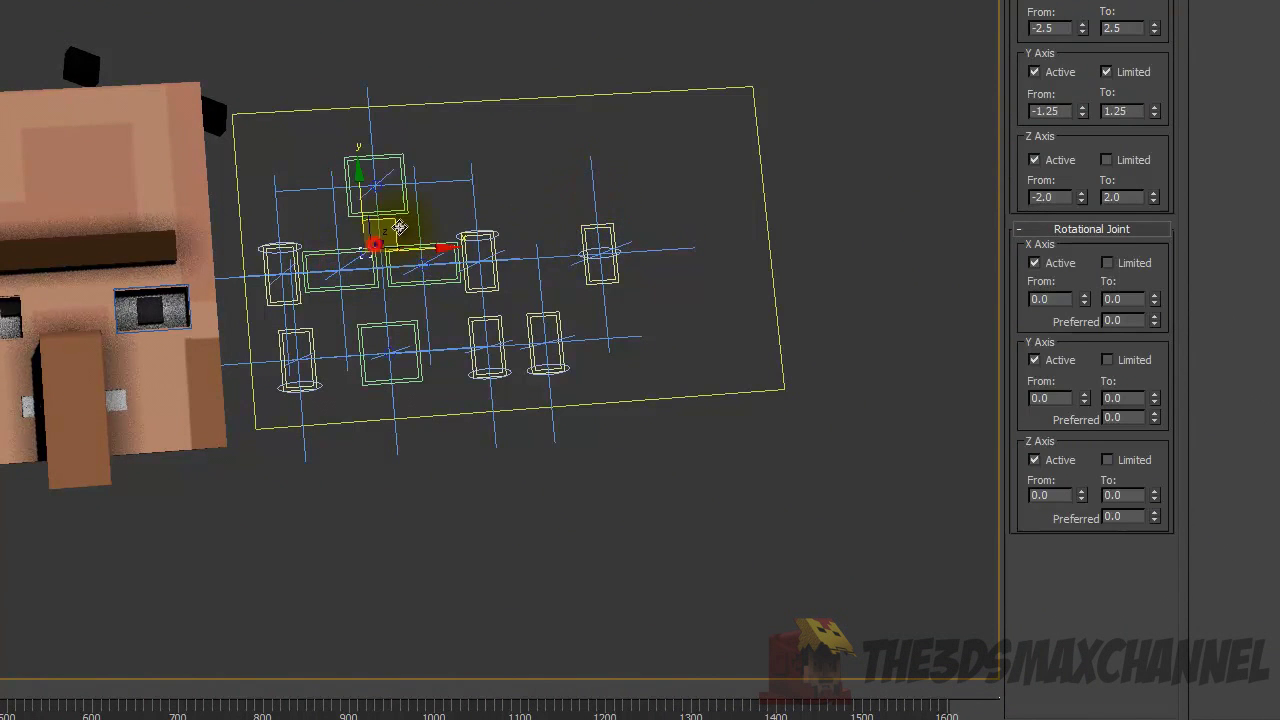
click(595, 253)
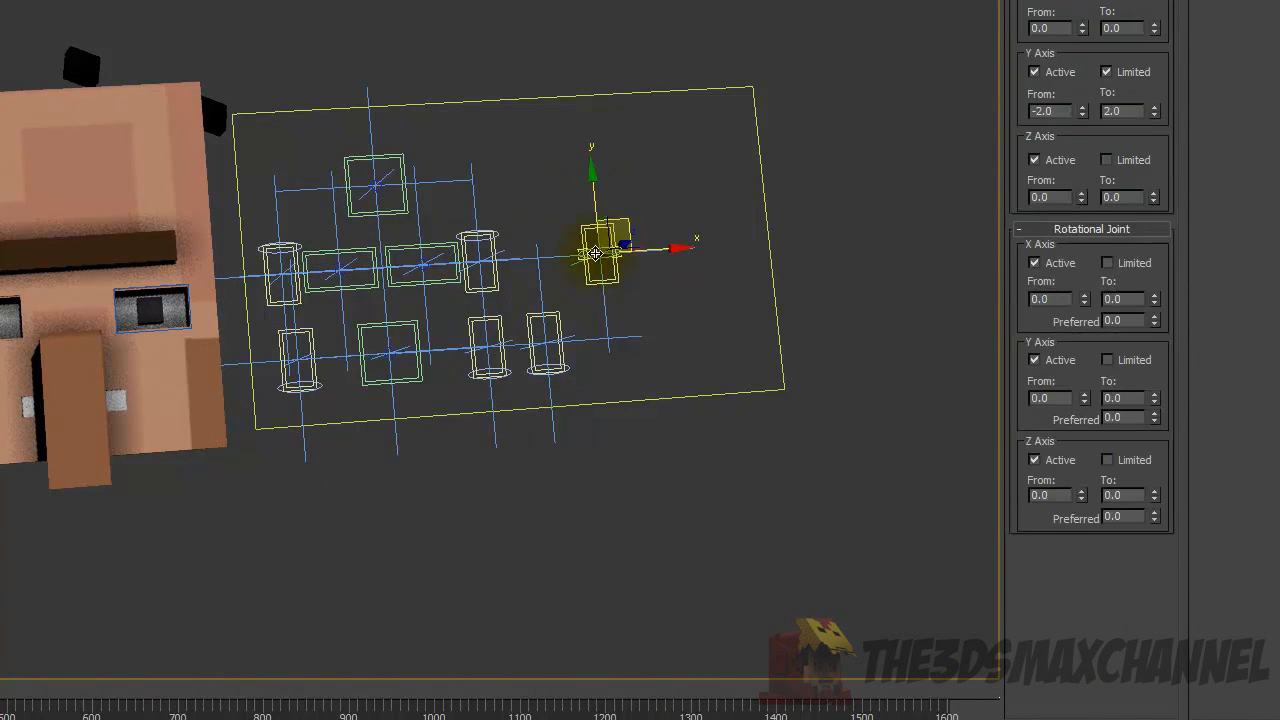
key(ctrl+z)
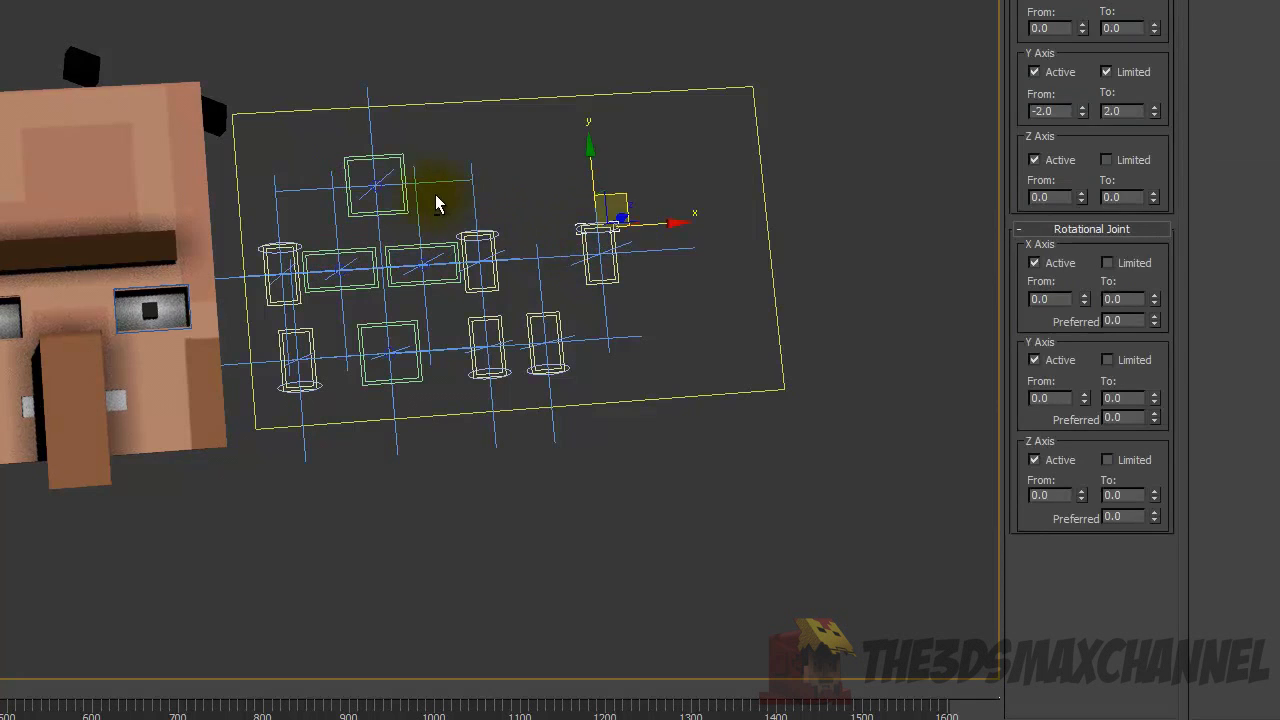
Undo the test moves and the head's rotation, and clear the selection.
alt+middle_drag(436, 204, 241, 233)
click(163, 256)
key(ctrl+z)
key(ctrl+z)
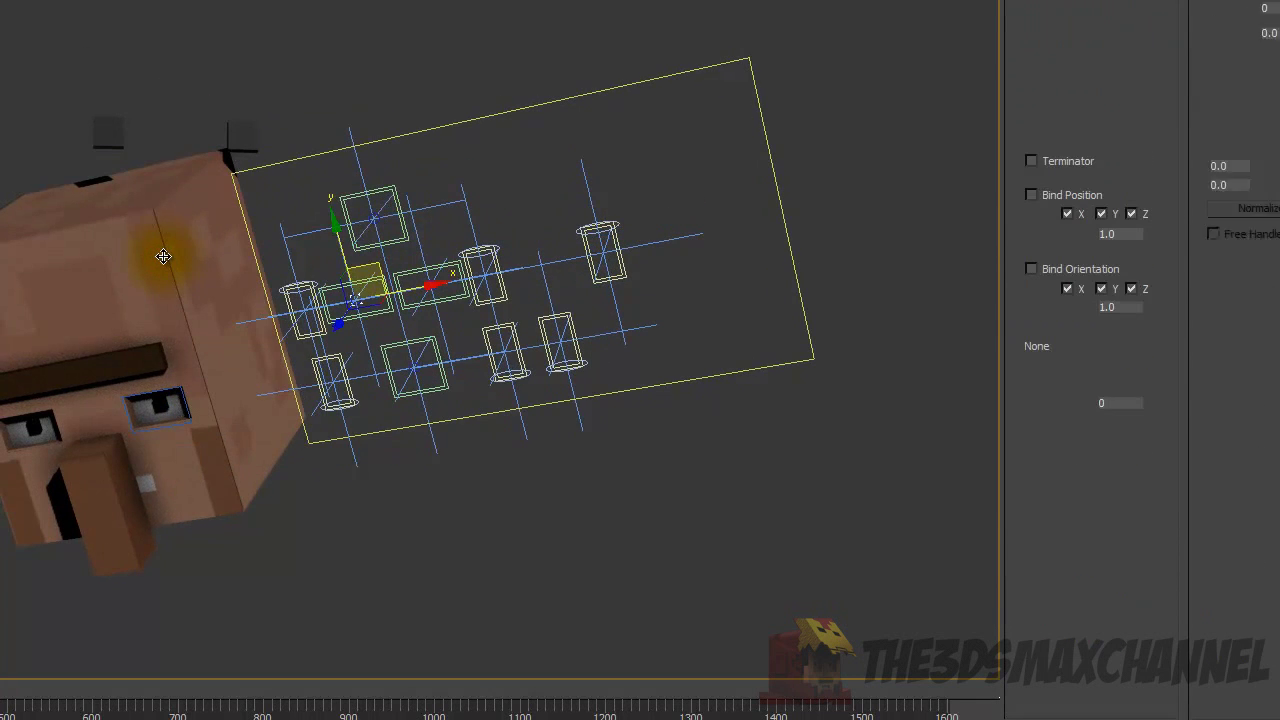
key(ctrl+z)
key(ctrl+z)
mouse_move(411, 64)
alt+middle_down()
mouse_move(390, 106)
mouse_move(401, 81)
alt+middle_up()
click(391, 109)
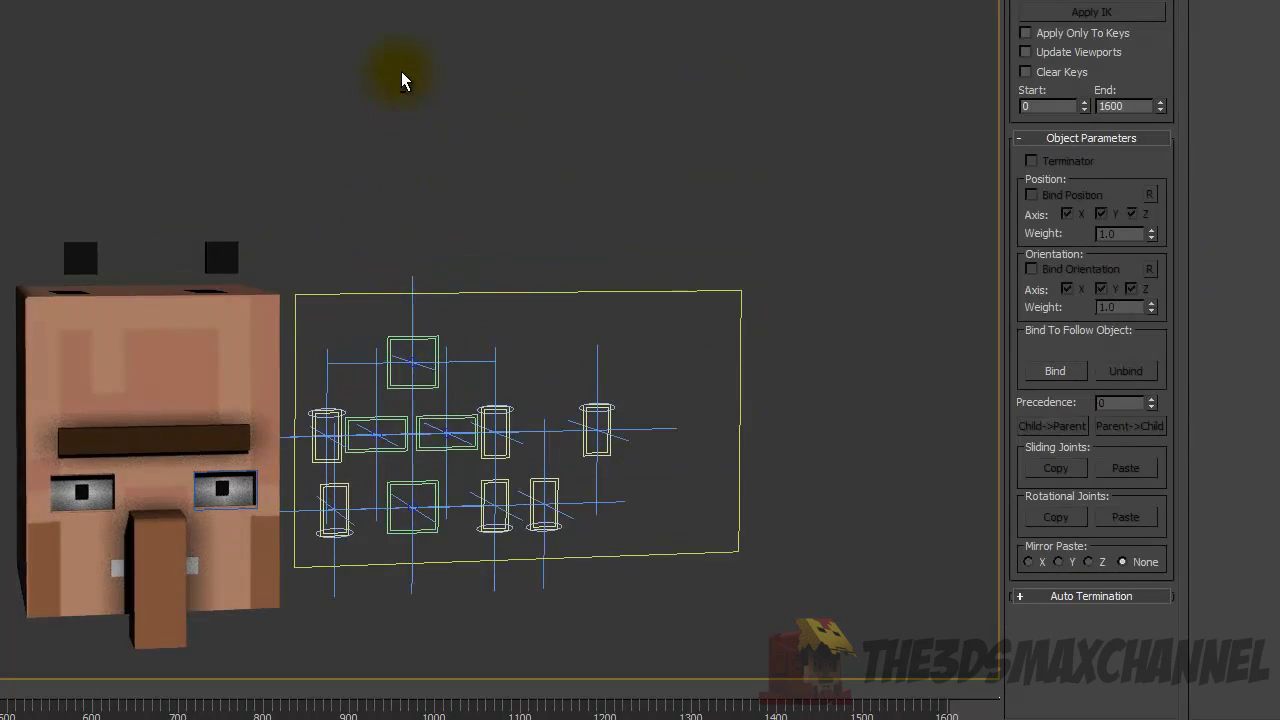
Select the eyebrow box and switch the perspective view to Shaded display with edged faces off.
middle_drag(212, 254, 397, 93)
scroll(397, 93, up, 2)
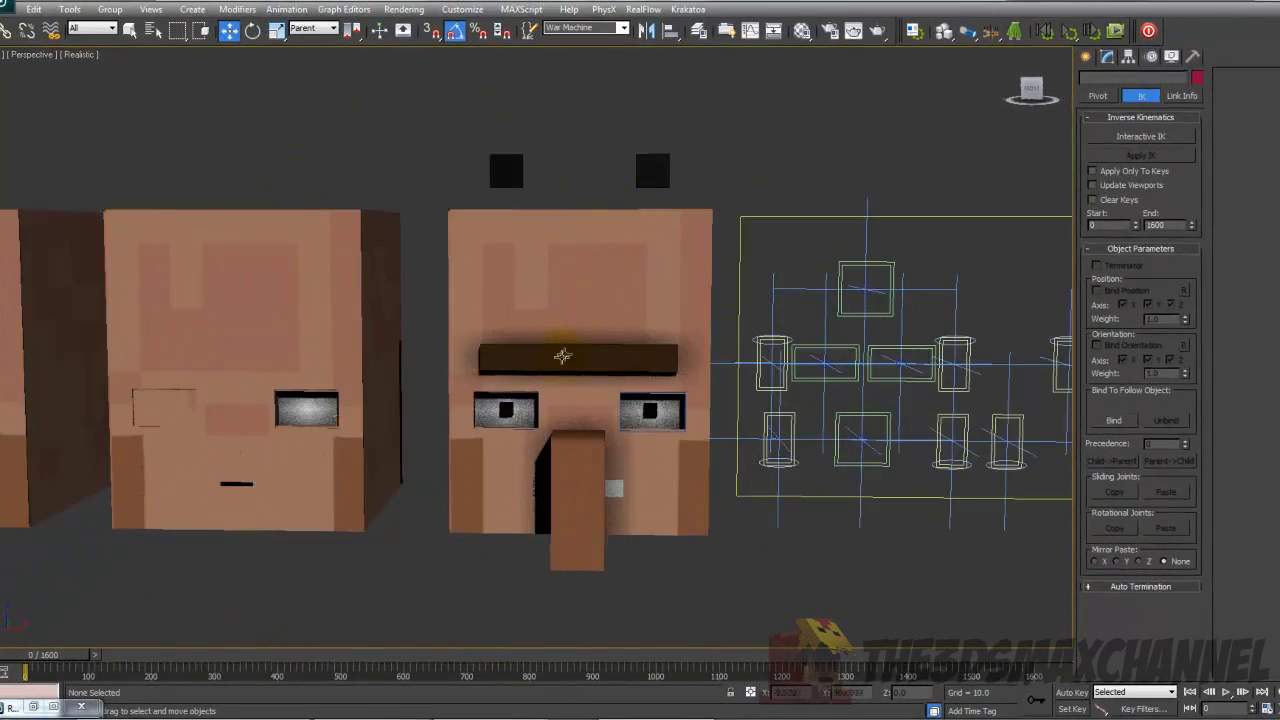
click(563, 356)
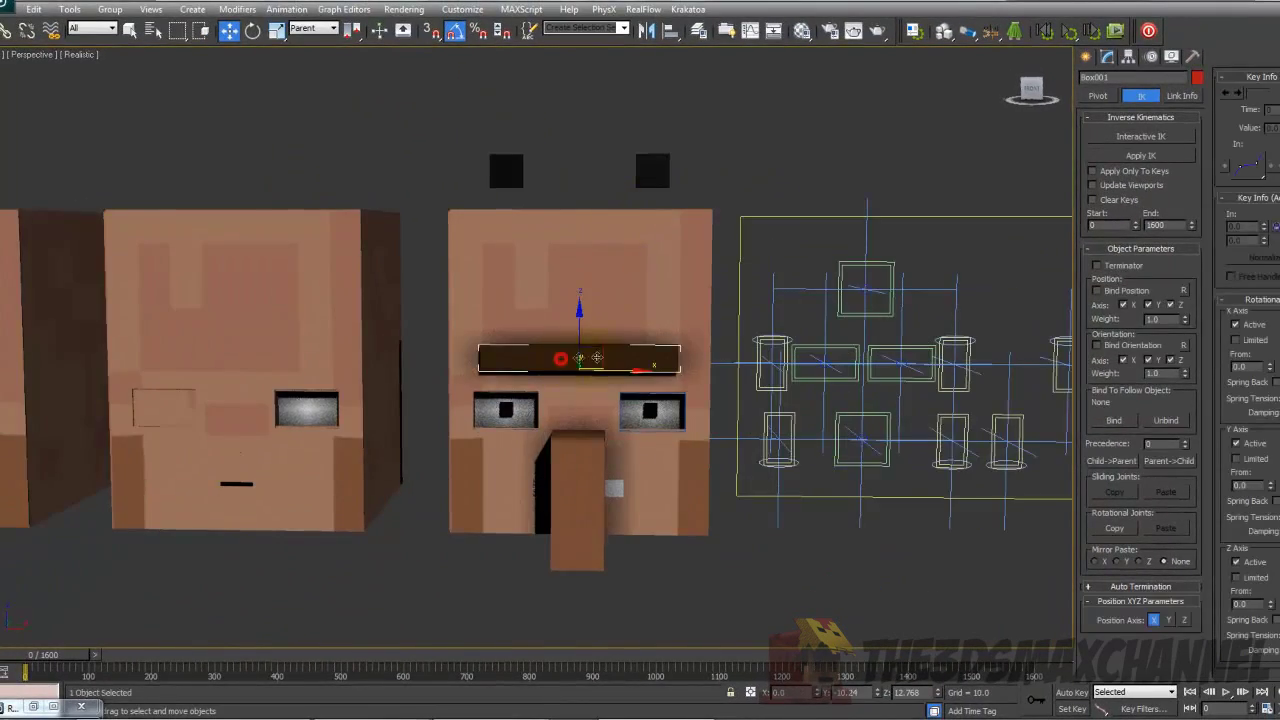
scroll(565, 355, up, 3)
key(F3)
scroll(650, 295, down, 4)
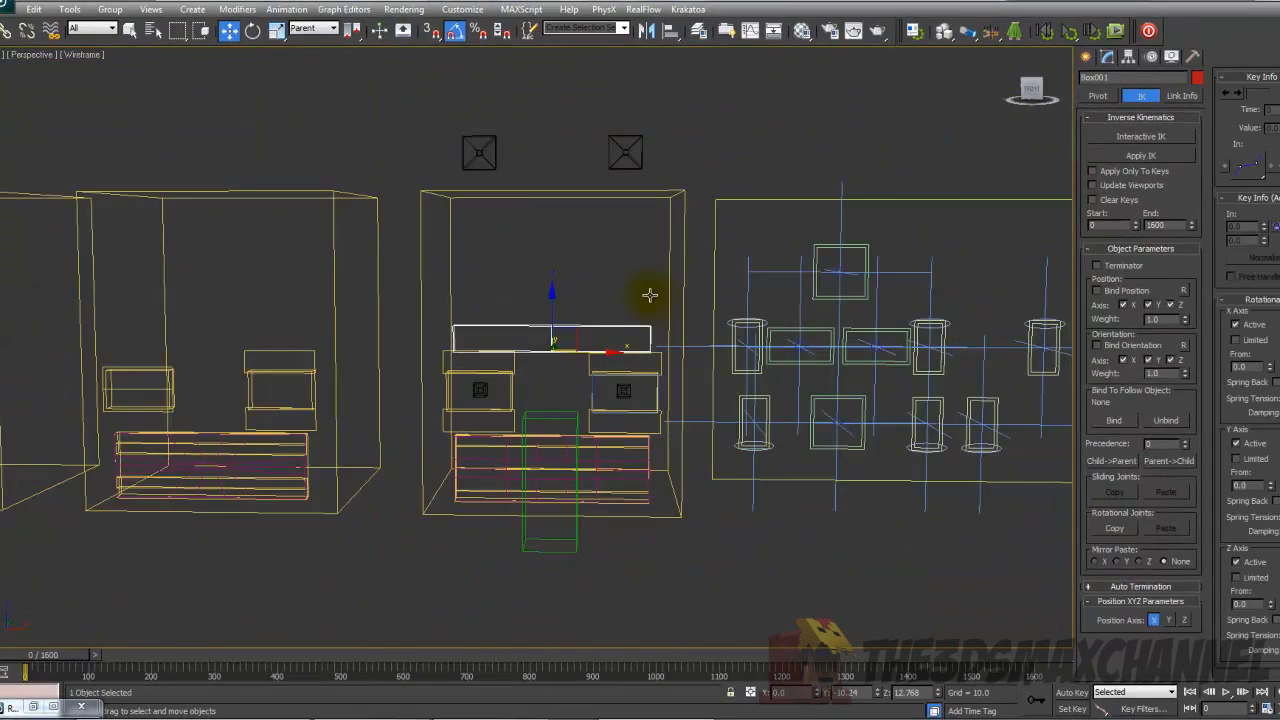
click(86, 54)
click(103, 86)
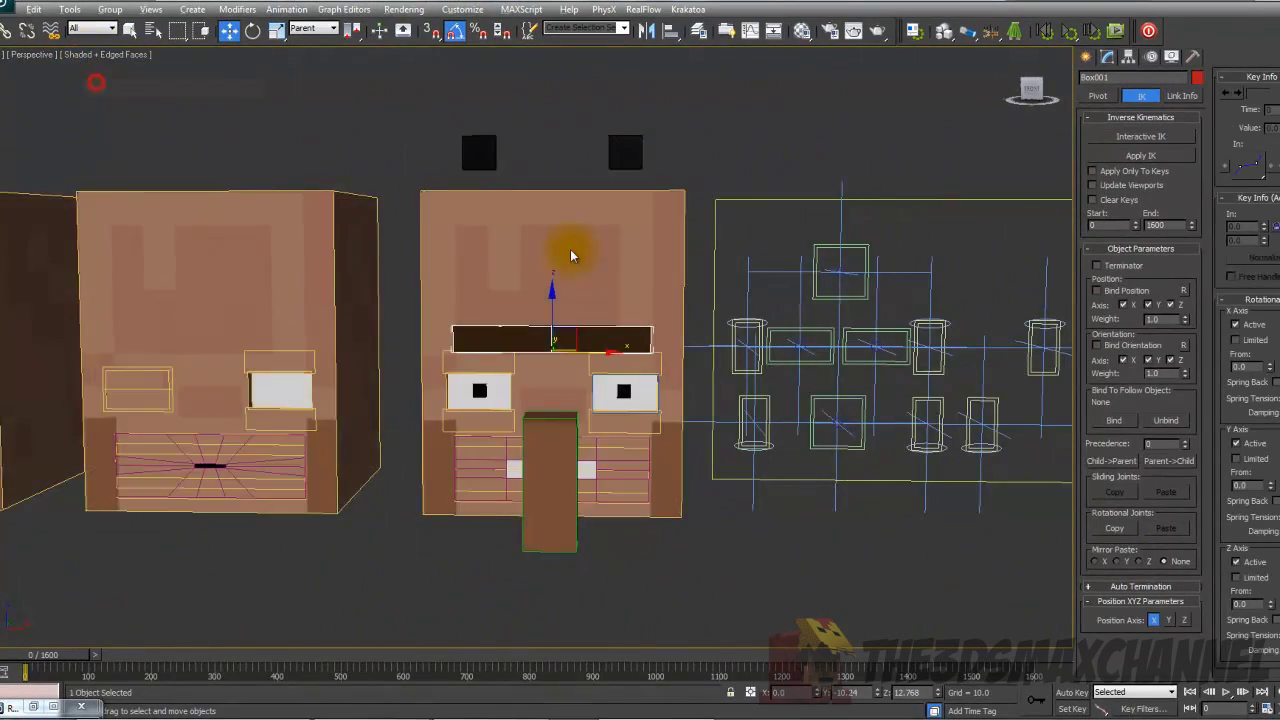
mouse_move(571, 251)
alt+middle_down()
mouse_move(623, 270)
mouse_move(509, 254)
mouse_move(546, 240)
mouse_move(509, 291)
mouse_move(668, 262)
mouse_move(603, 269)
mouse_move(563, 254)
mouse_move(639, 233)
mouse_move(660, 264)
alt+middle_up()
key(F4)
Examine the villager's face and the facial control panel up close and from several angles.
scroll(509, 254, up, 2)
scroll(563, 254, up, 3)
scroll(554, 250, down, 4)
scroll(639, 233, up, 3)
scroll(639, 233, up, 2)
scroll(640, 231, down, 2)
middle_drag(964, 270, 911, 275)
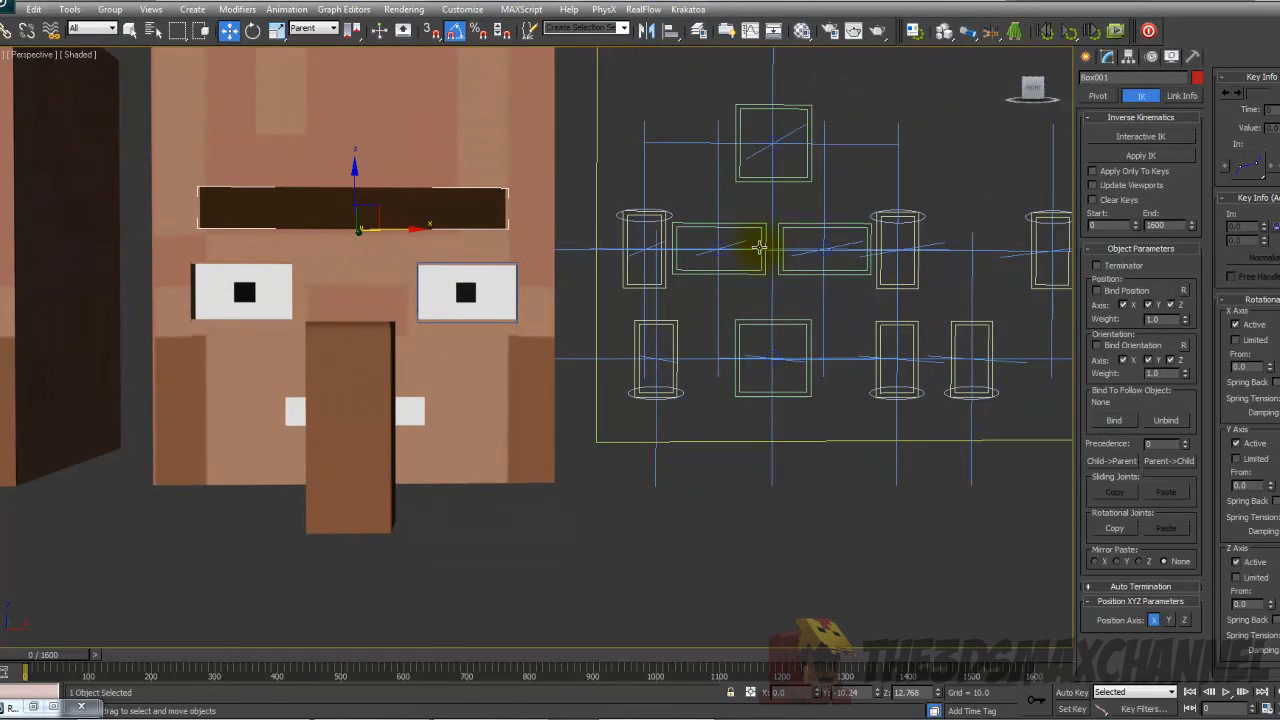
alt+middle_drag(760, 248, 500, 289)
scroll(515, 290, up, 3)
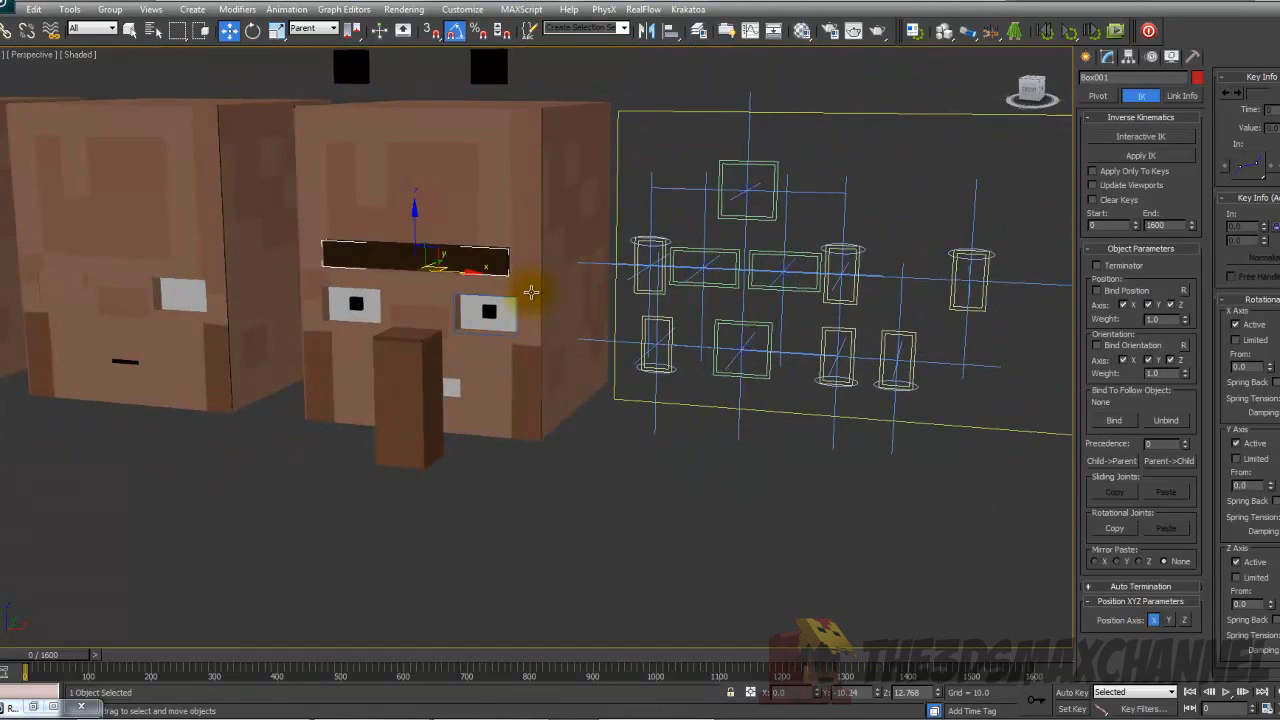
Select the villager's left pupil box, turn edged faces on in the Shaded view, and show the box's Morpher modifier settings.
scroll(531, 291, up, 5)
key(F4)
key(F3)
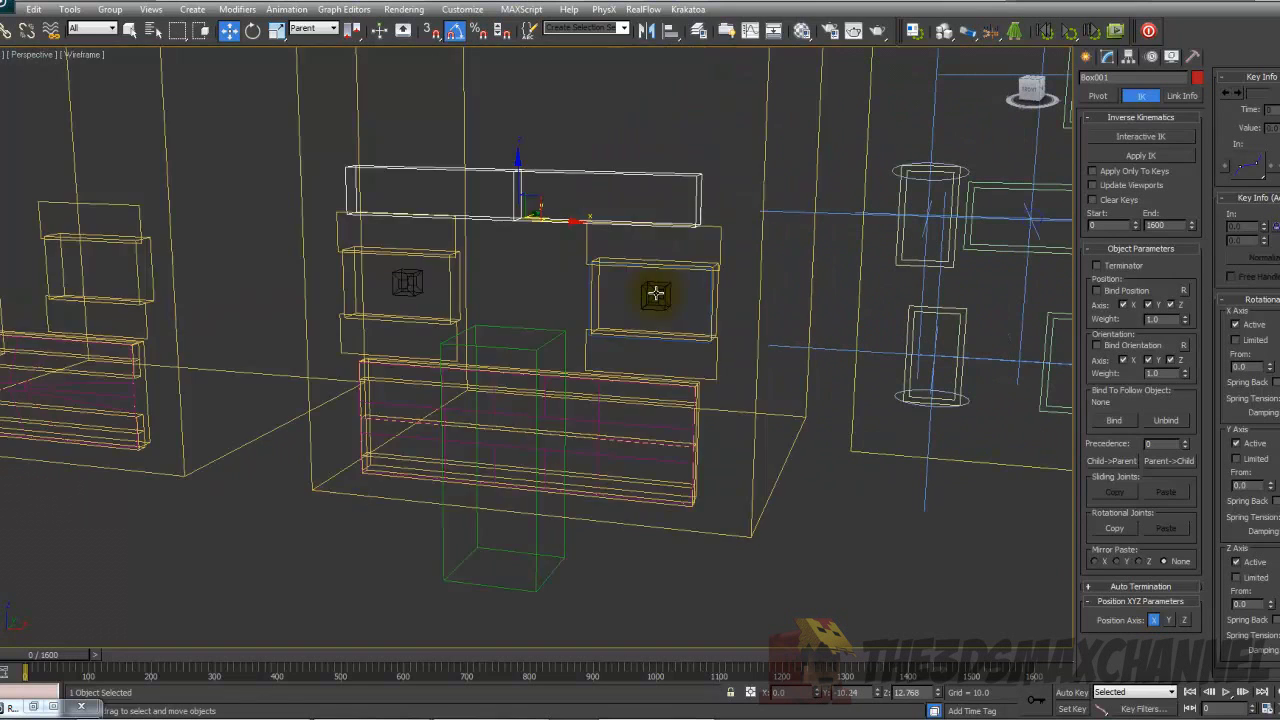
key(F3)
click(655, 293)
key(F4)
scroll(660, 300, down, 5)
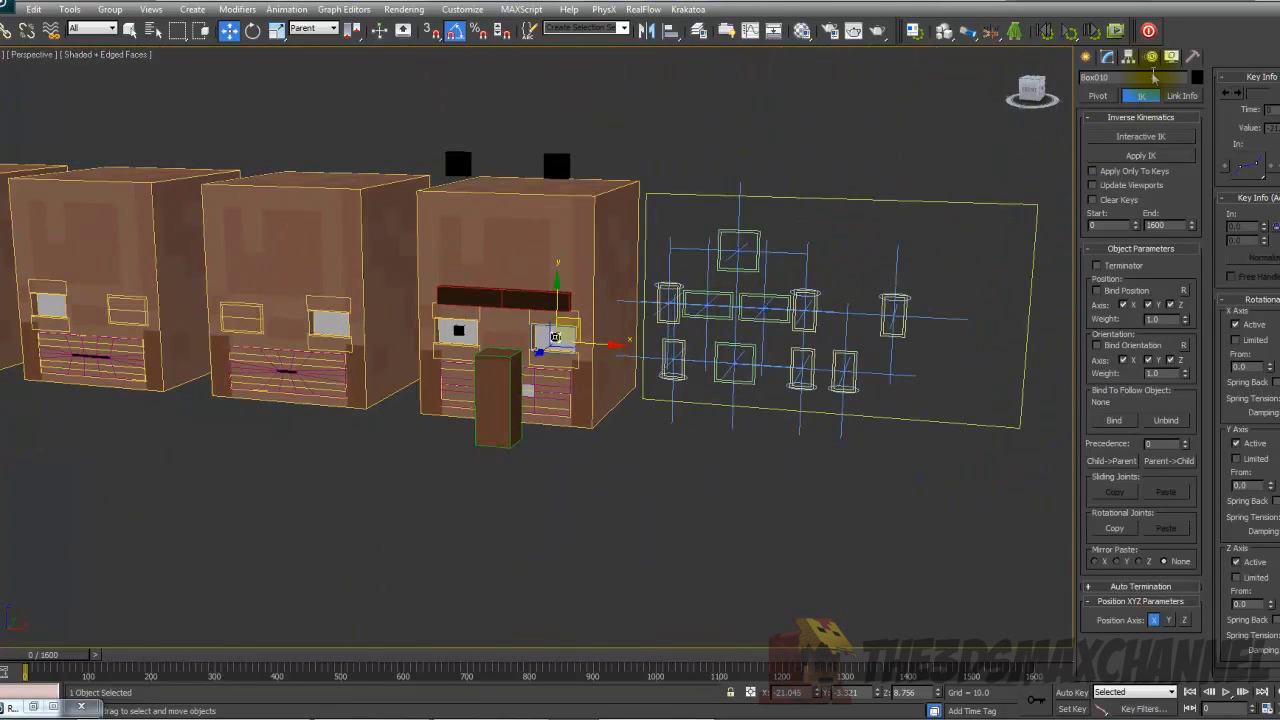
click(1107, 58)
scroll(840, 243, down, 3)
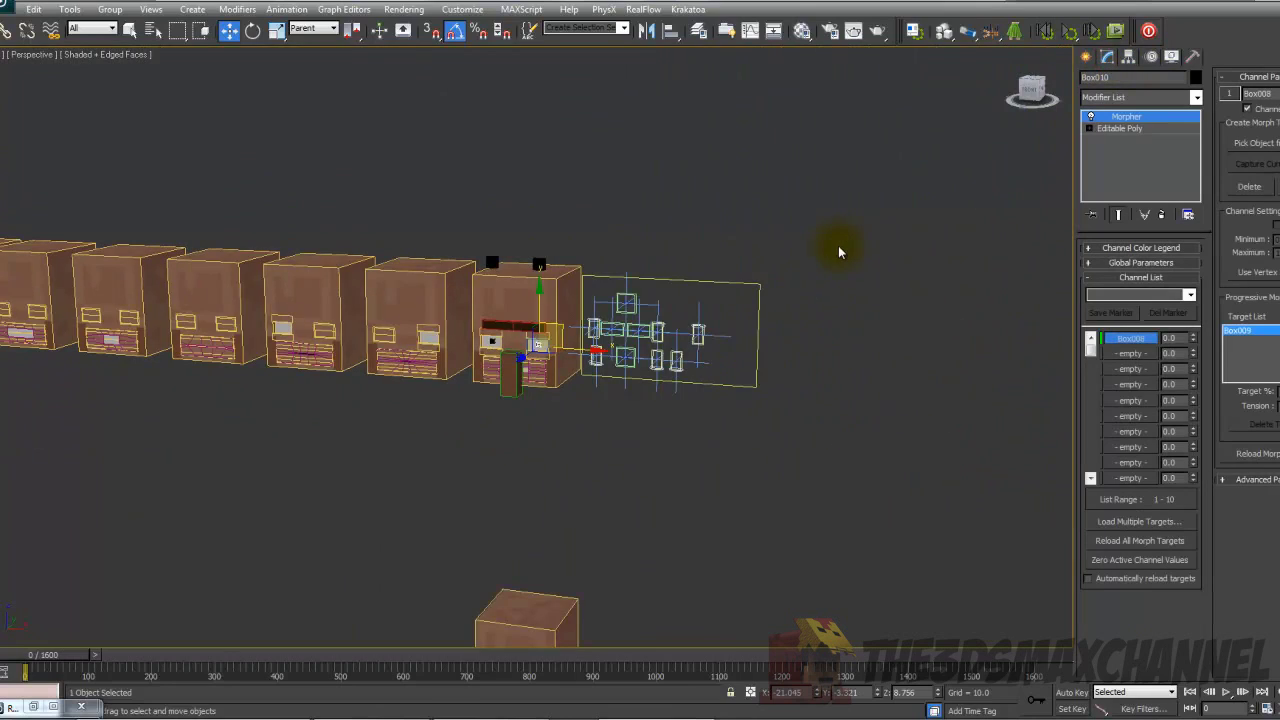
Select the eyebrow box and examine the villager's face, the row of morph target heads and the facial control panel.
scroll(809, 268, up, 6)
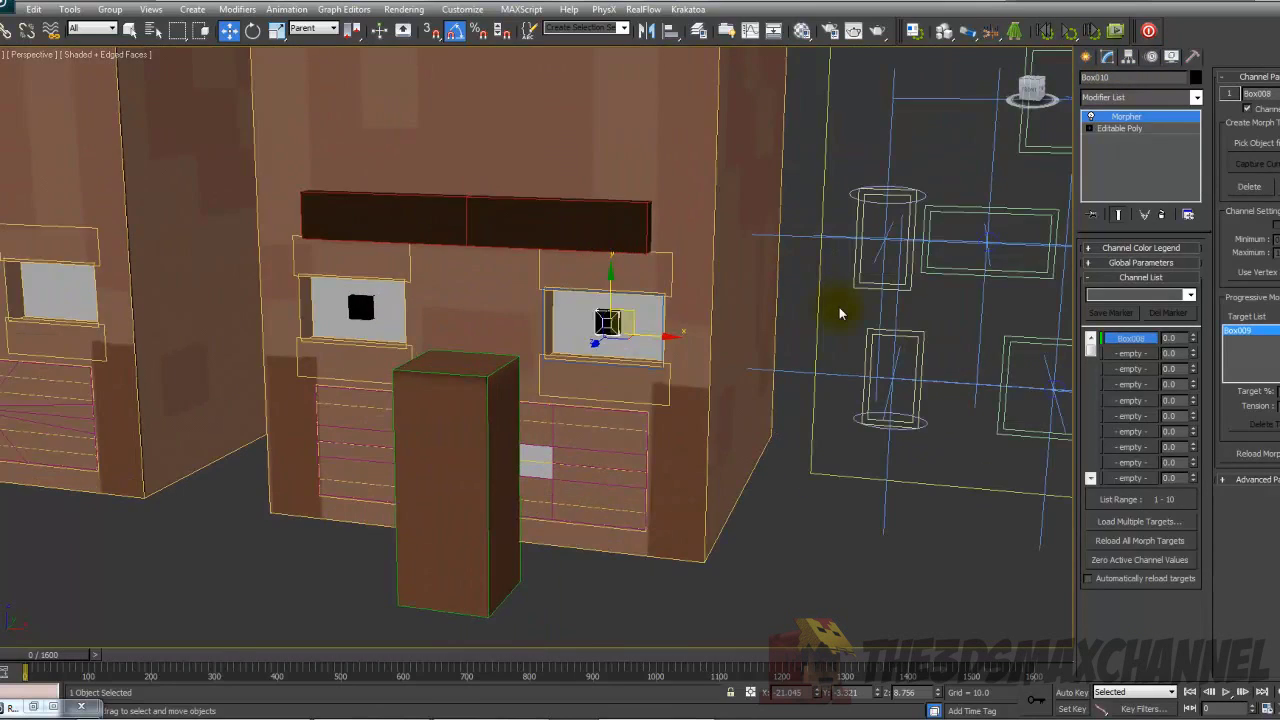
scroll(745, 270, down, 2)
click(512, 275)
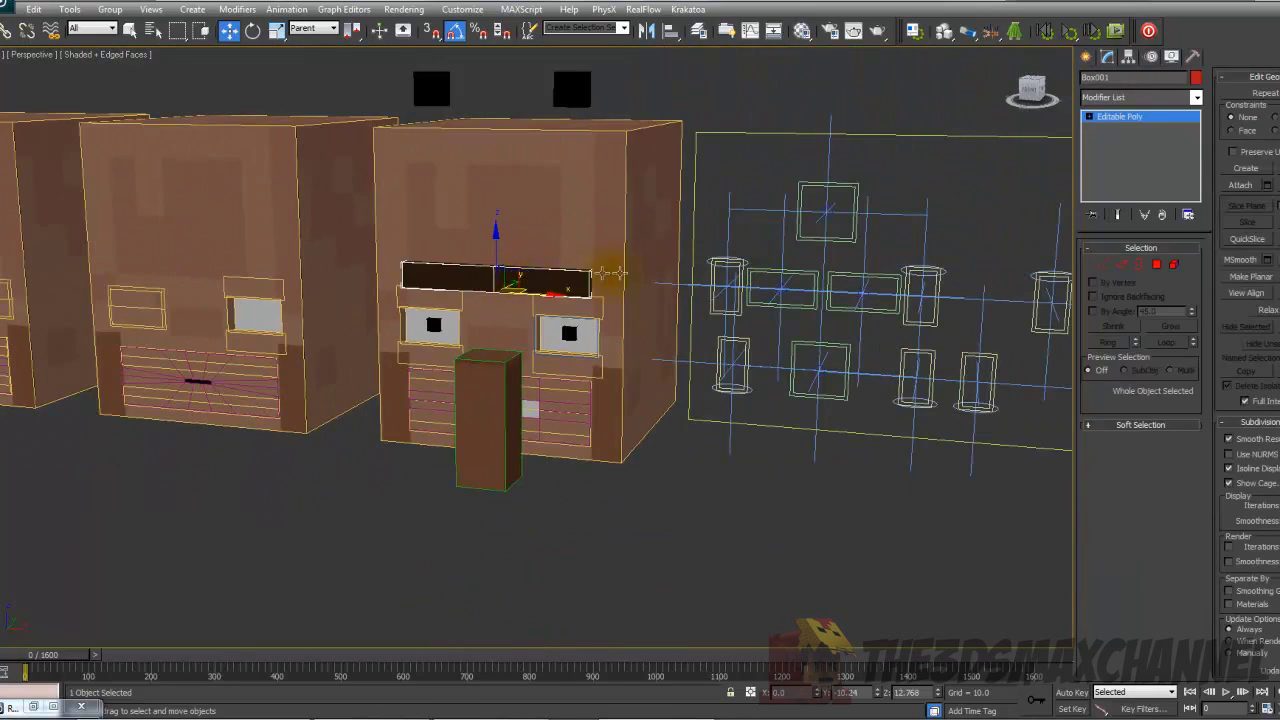
scroll(700, 273, up, 2)
scroll(787, 289, down, 3)
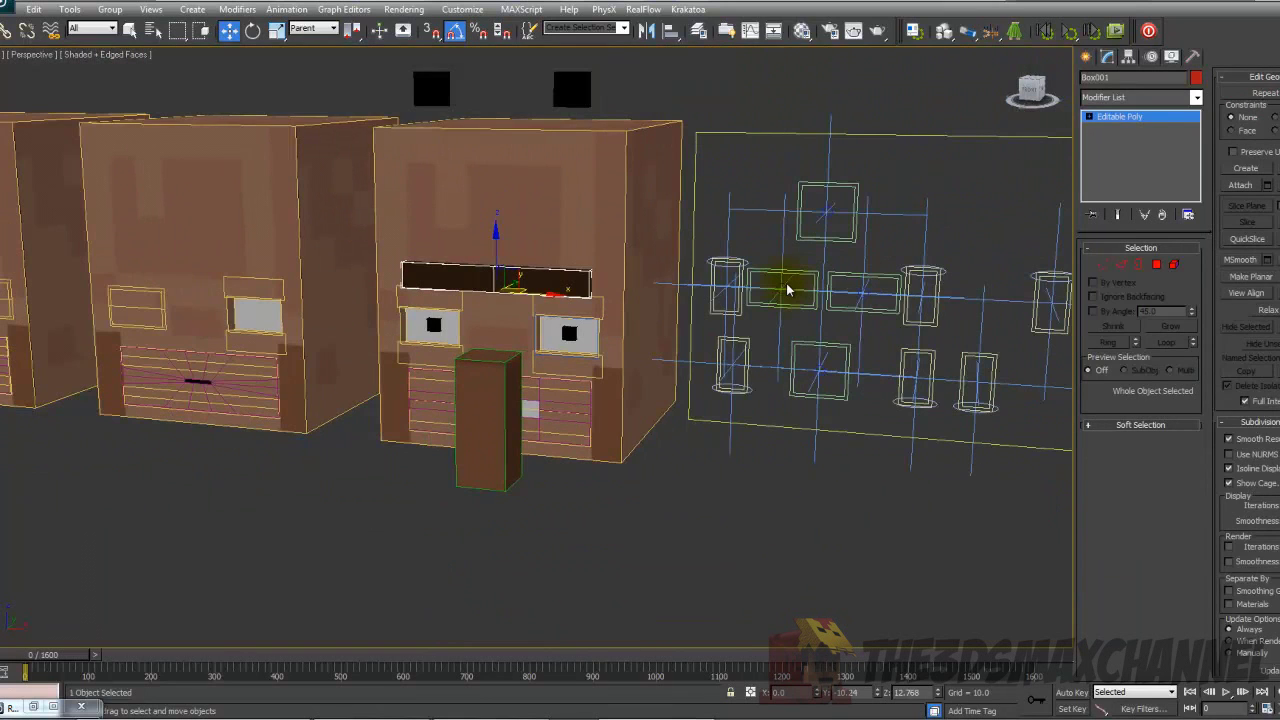
scroll(786, 283, down, 5)
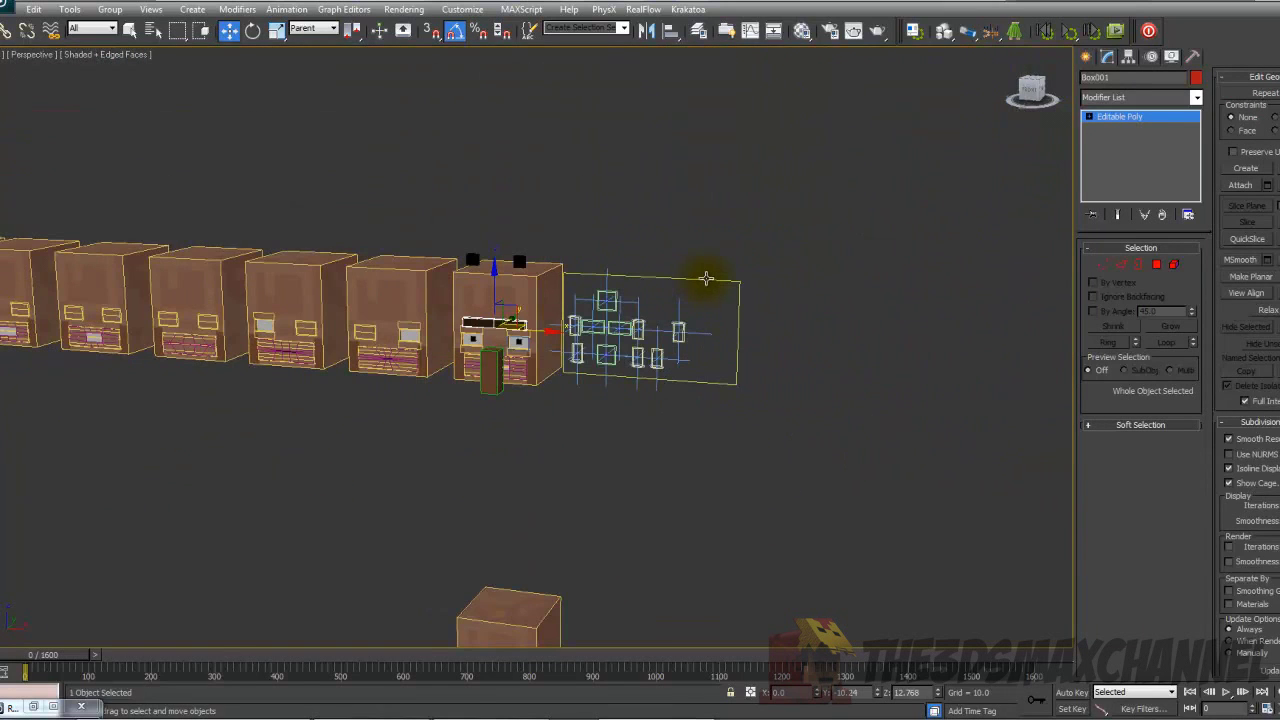
scroll(694, 286, up, 5)
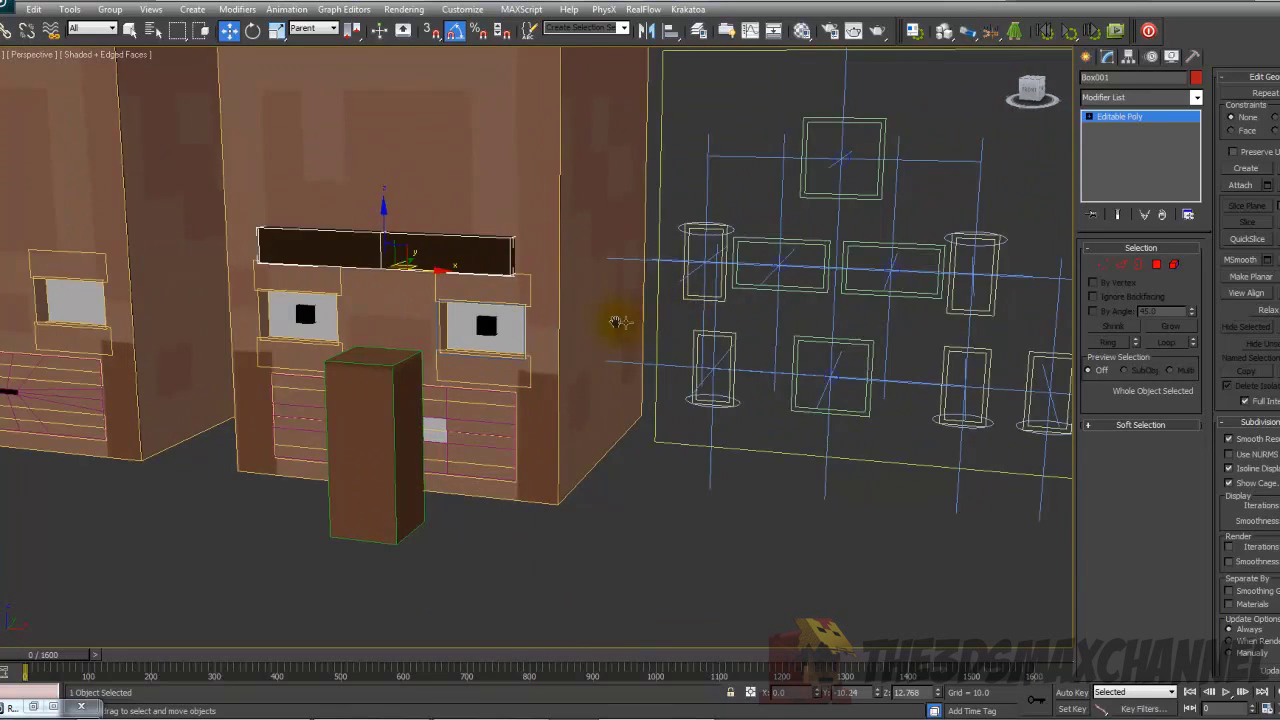
scroll(609, 323, down, 5)
scroll(660, 289, up, 2)
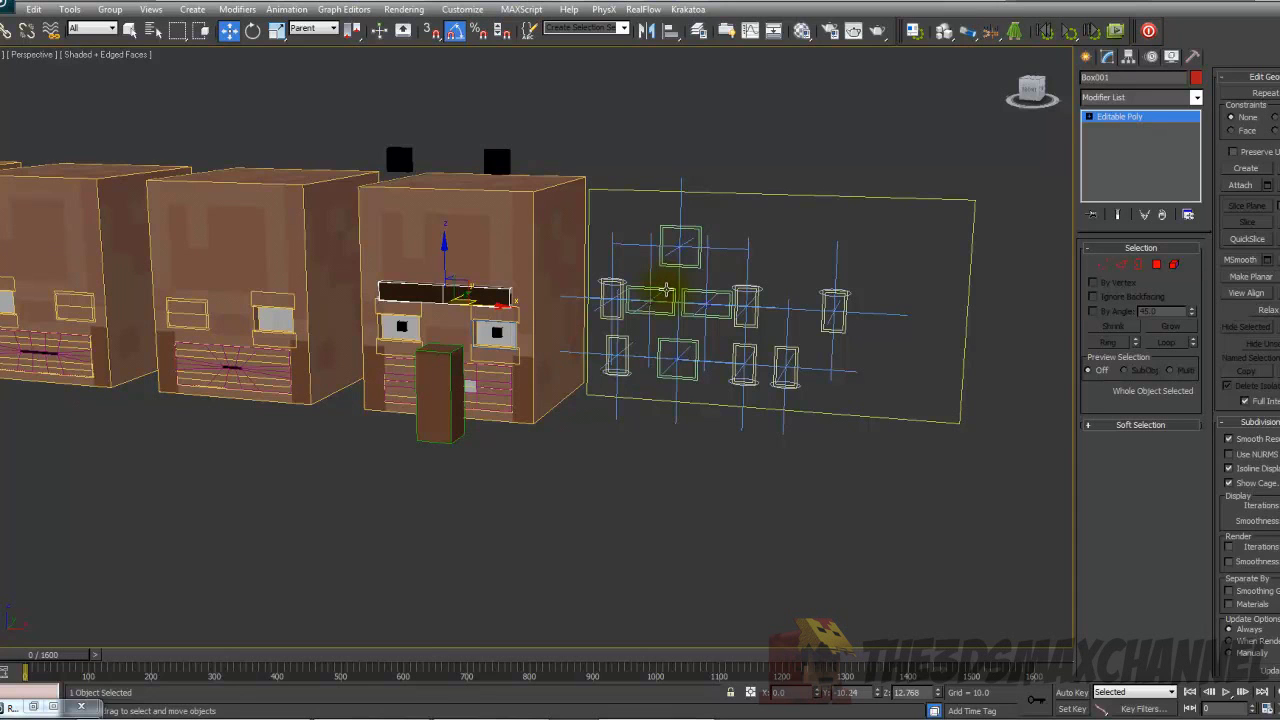
scroll(715, 295, down, 5)
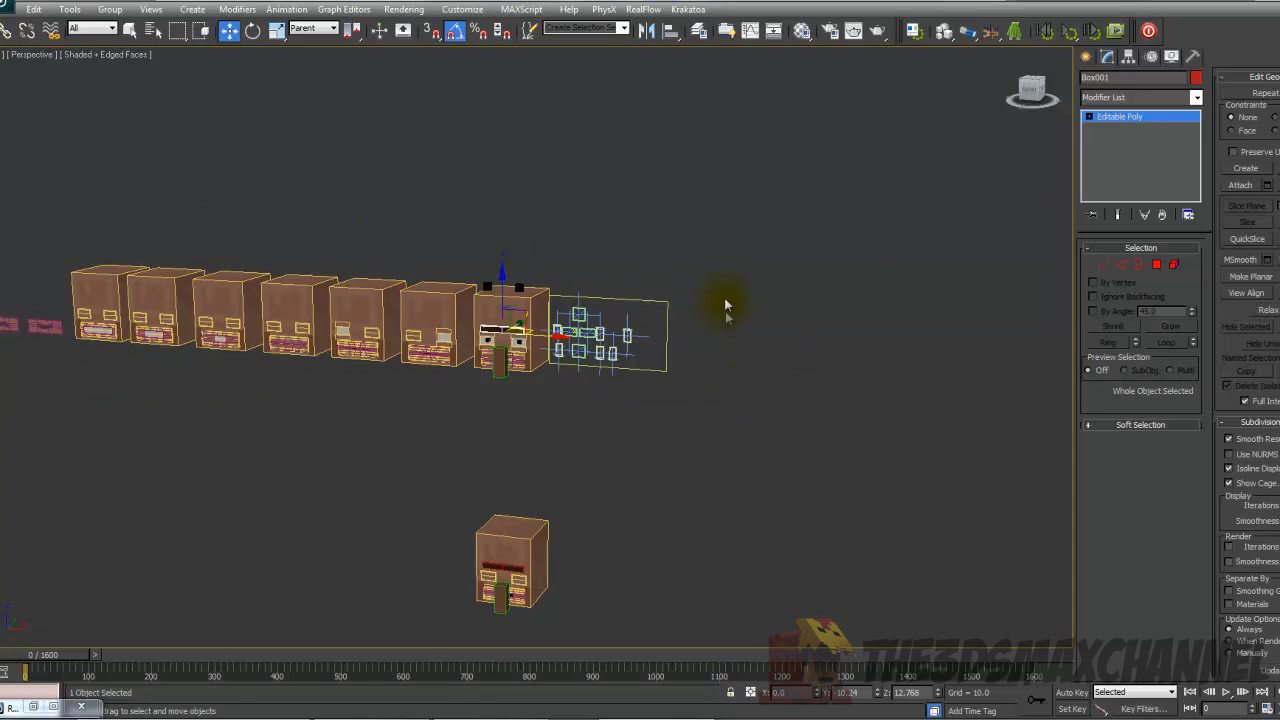
scroll(760, 312, up, 5)
scroll(800, 260, down, 5)
Clear the selection and switch the perspective view to Shaded display without edged faces.
drag(668, 487, 672, 475)
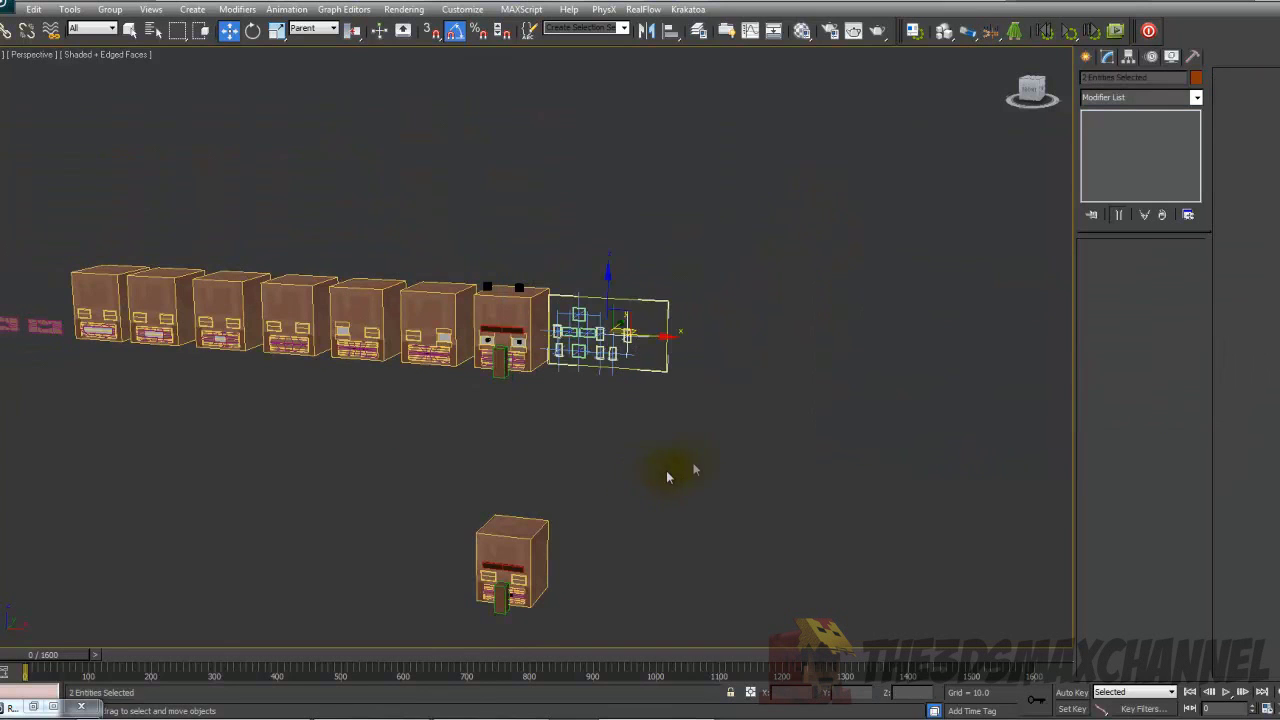
scroll(760, 412, up, 5)
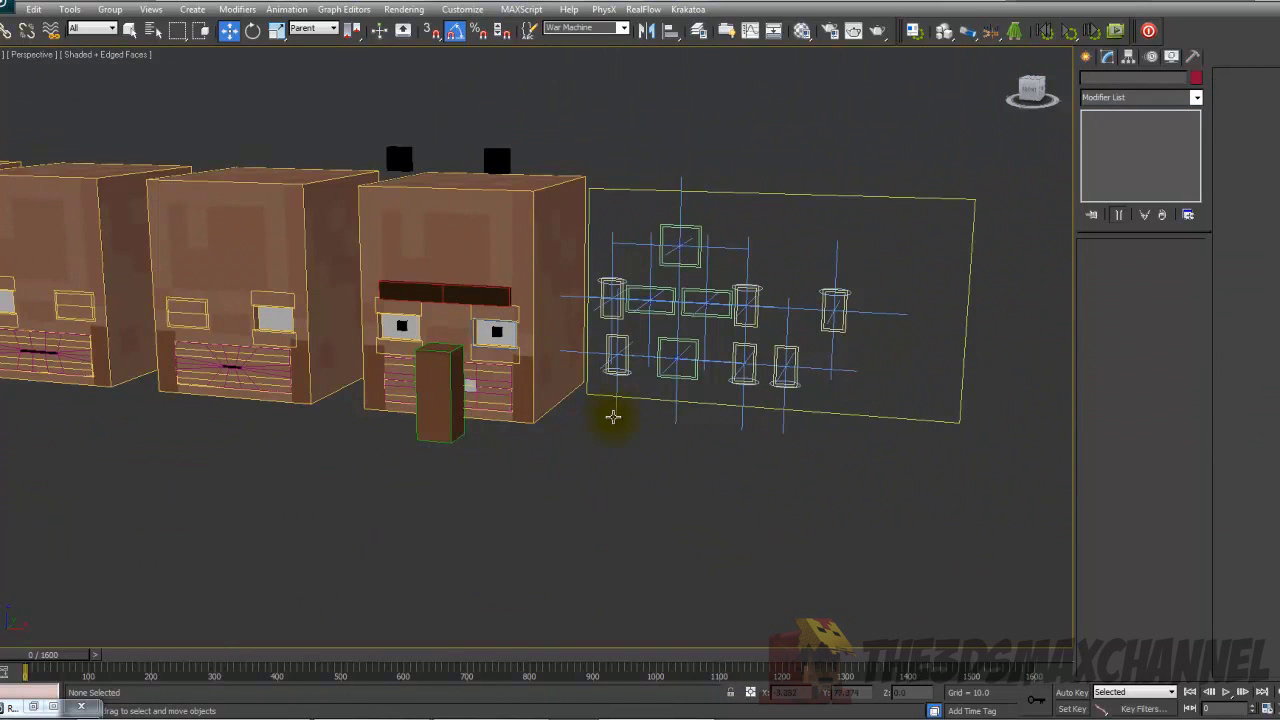
key(F4)
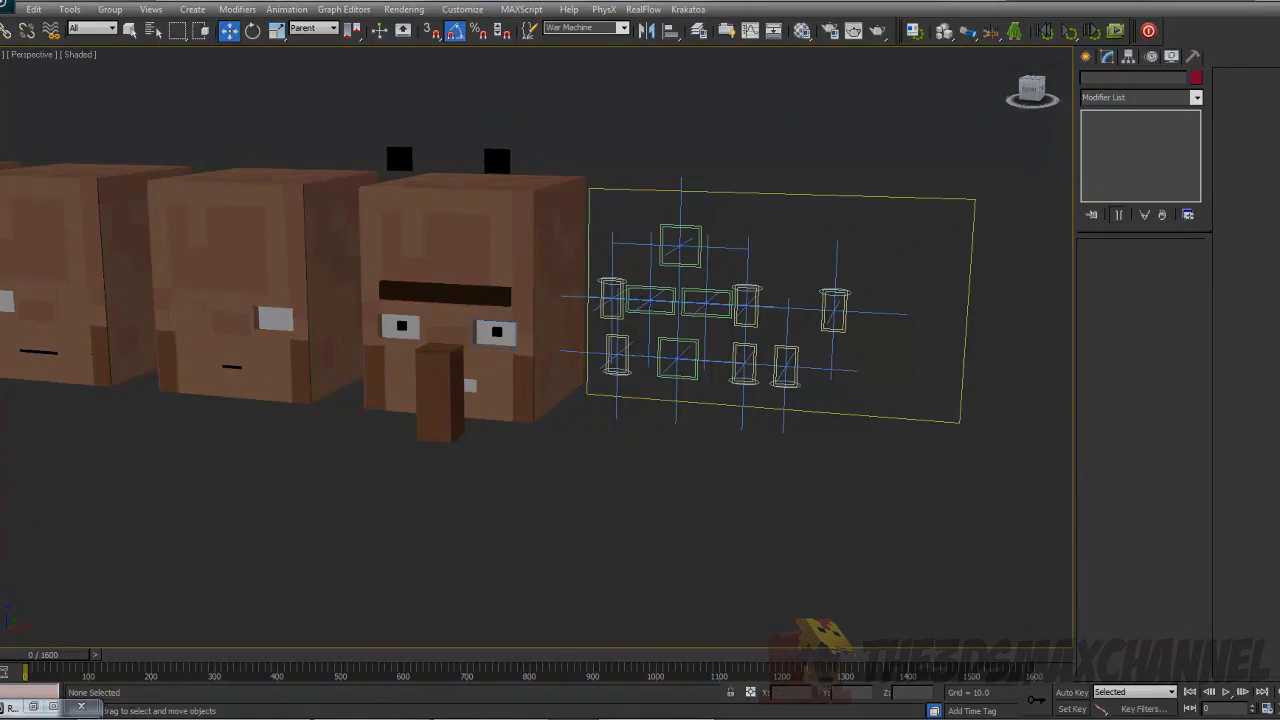